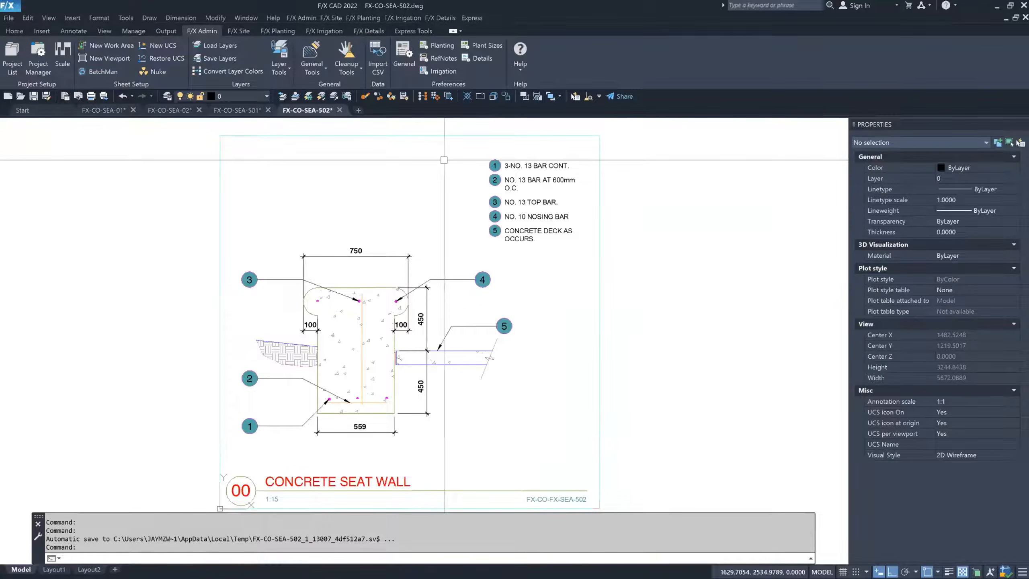
Switch through the open details to FX-CO-SEA-01 and inspect the layer properties of the wall outline and finished slab polylines.
{"action": "left_click", "coordinate": [226, 106]}
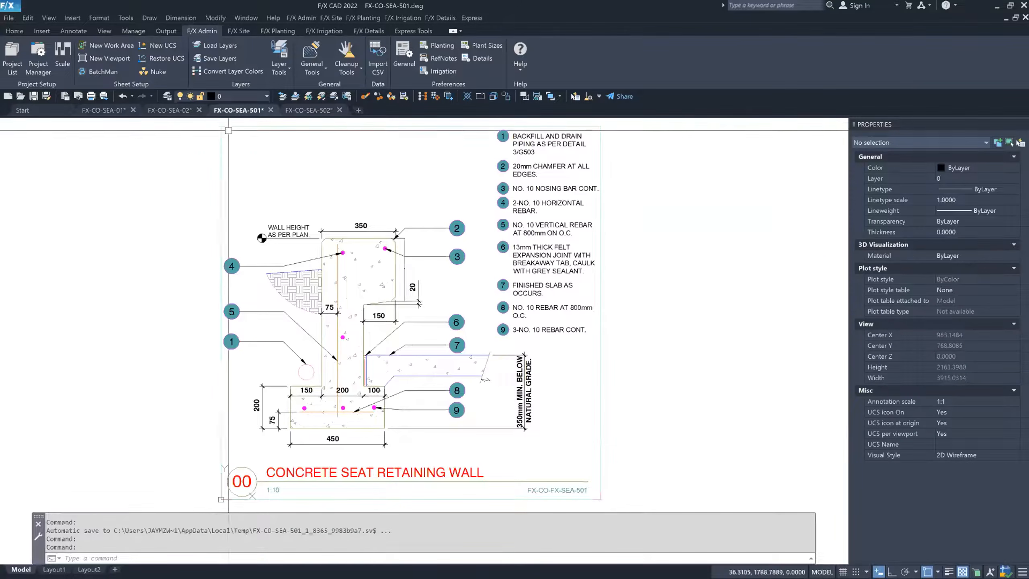
{"action": "left_click", "coordinate": [165, 110]}
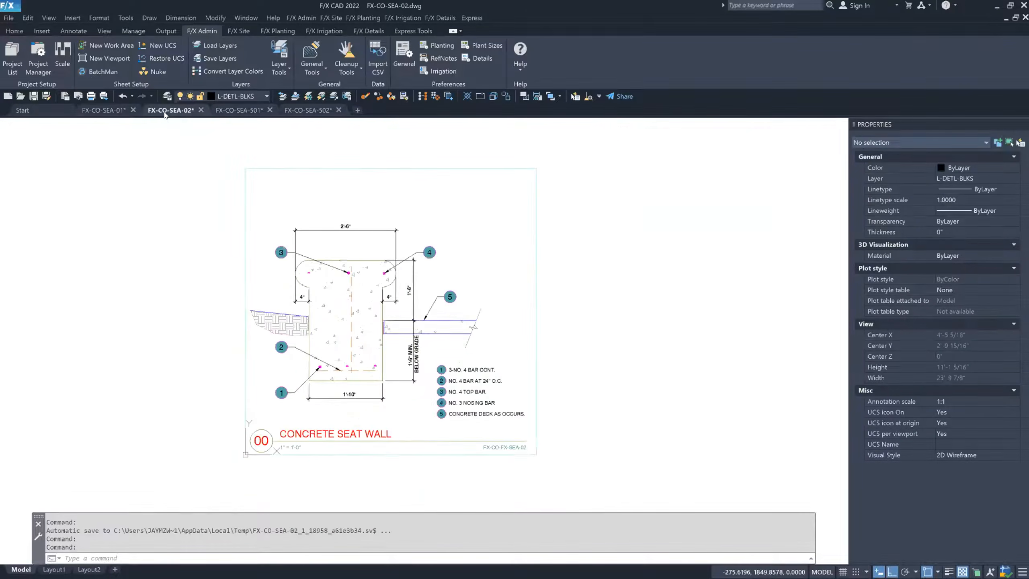
{"action": "left_click", "coordinate": [124, 110]}
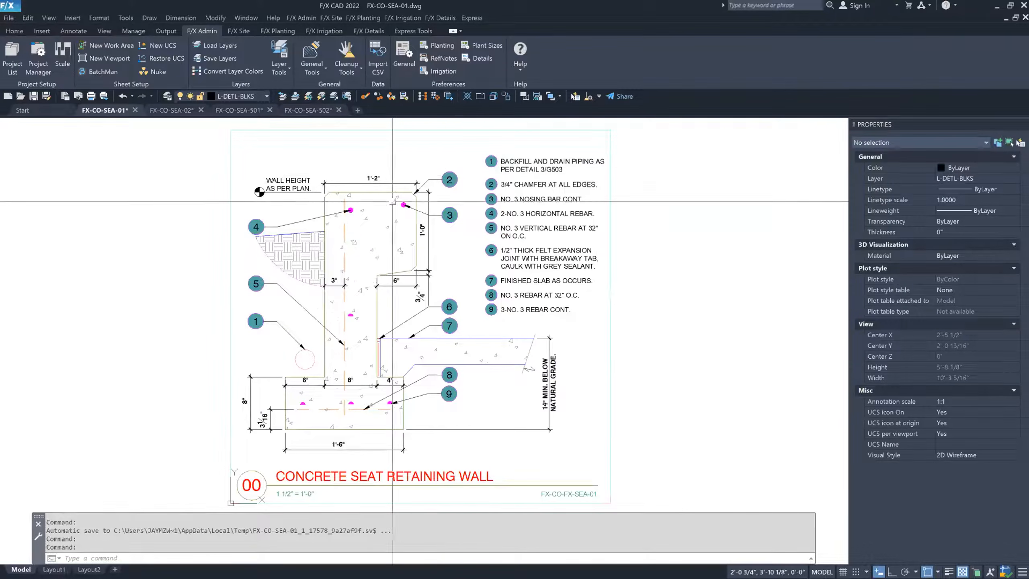
{"action": "left_click", "coordinate": [389, 191]}
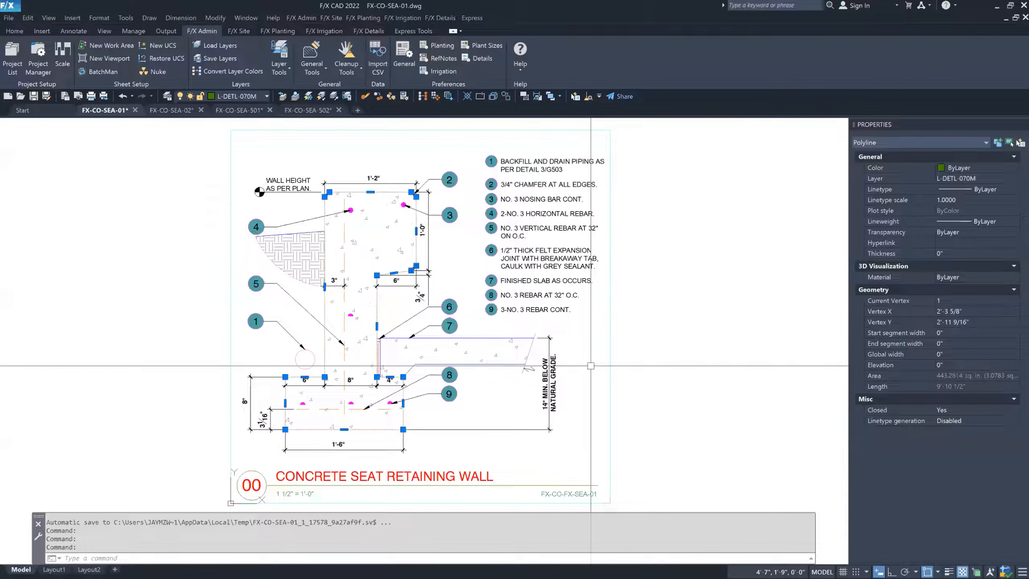
{"action": "key", "text": "Escape"}
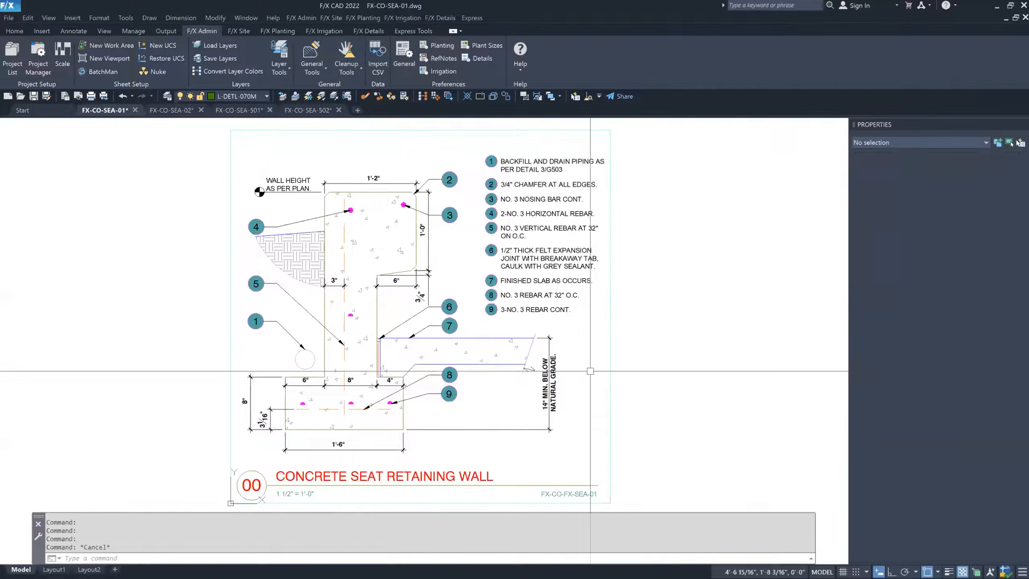
{"action": "left_click", "coordinate": [471, 337]}
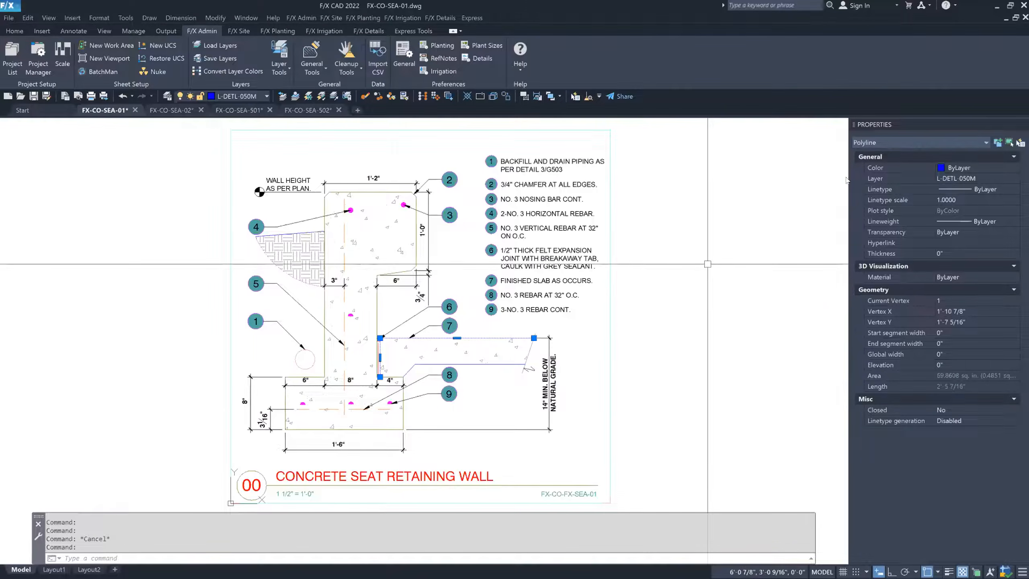
{"action": "key", "text": "Escape"}
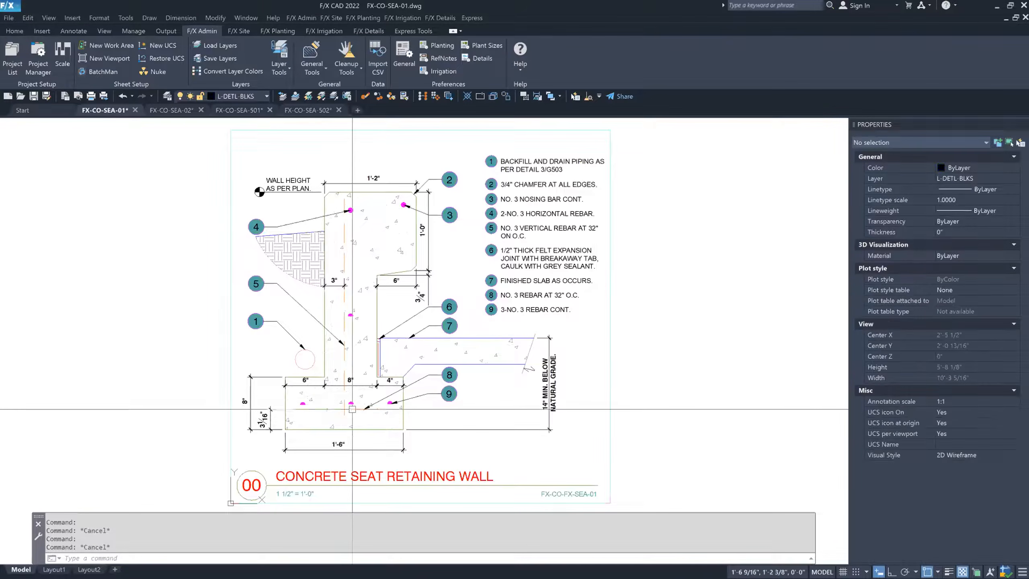
Inspect the layer properties of the vertical rebar line and the backfill note text in the retaining wall detail.
{"action": "left_click", "coordinate": [344, 406]}
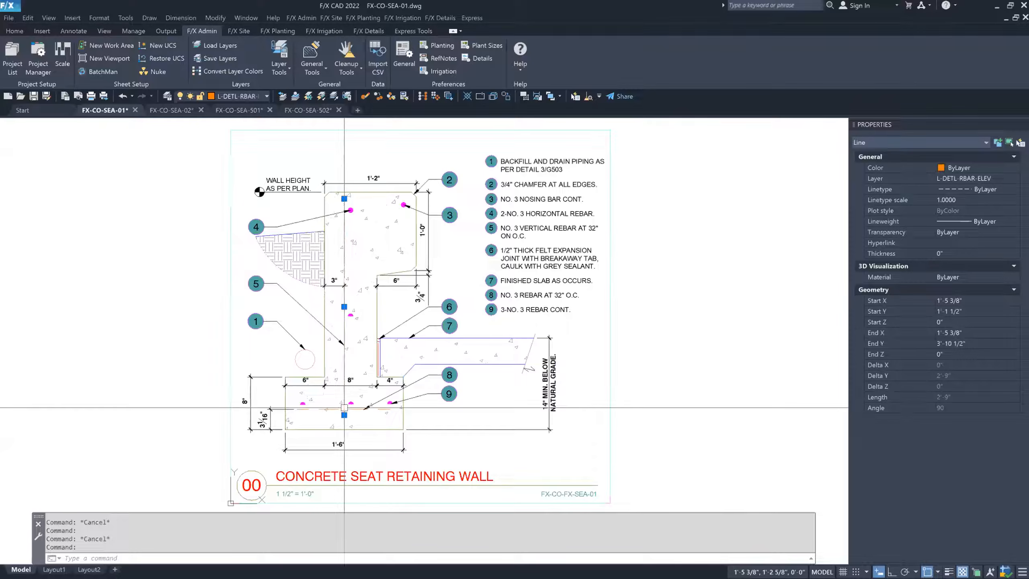
{"action": "left_click", "coordinate": [562, 159]}
{"action": "key", "text": "Escape"}
{"action": "left_click", "coordinate": [550, 164]}
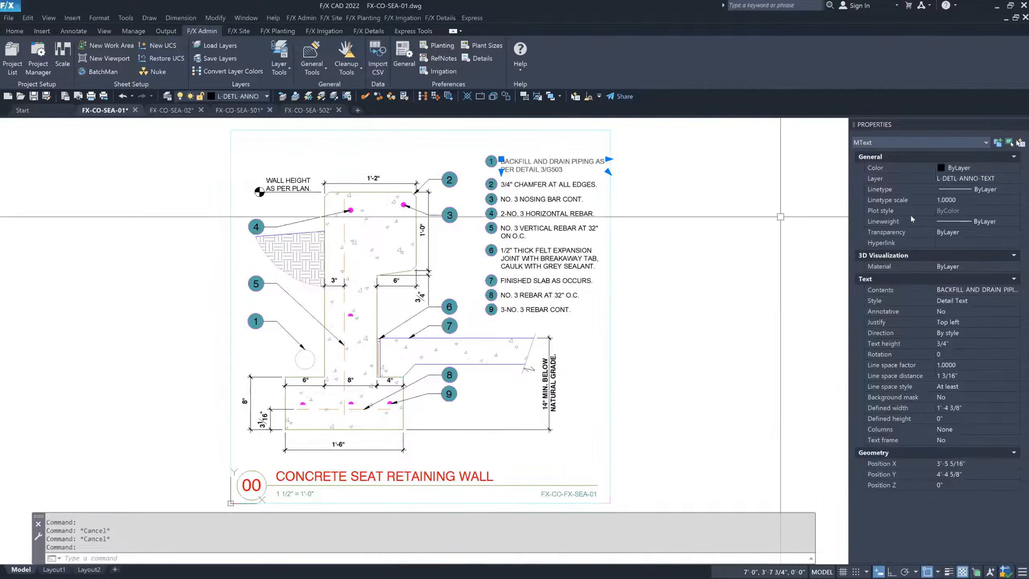
{"action": "key", "text": "Escape"}
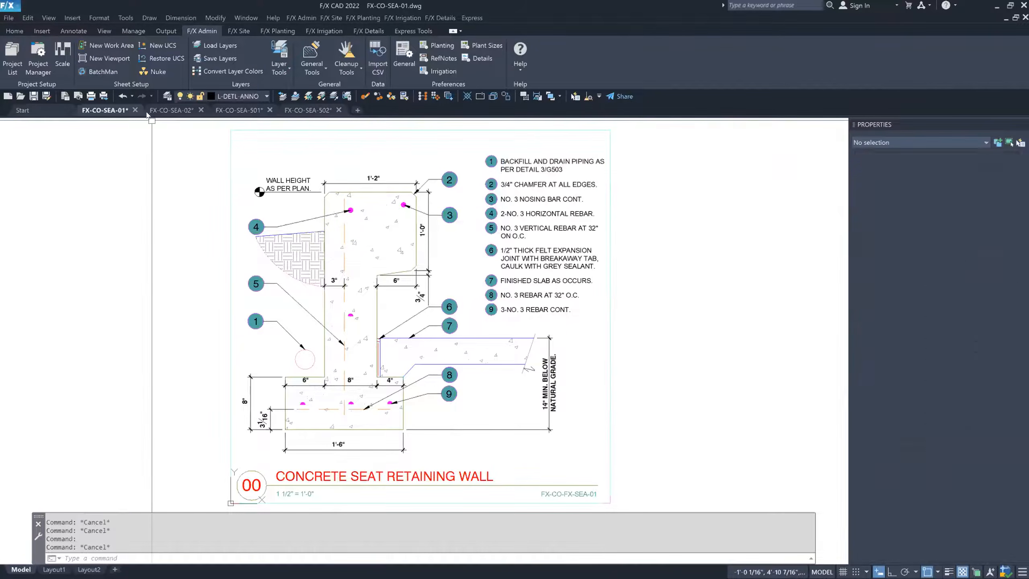
Switch to FX-CO-SEA-02 and inspect the layer properties of the seat wall outline and the concrete deck polyline.
{"action": "left_click", "coordinate": [168, 110]}
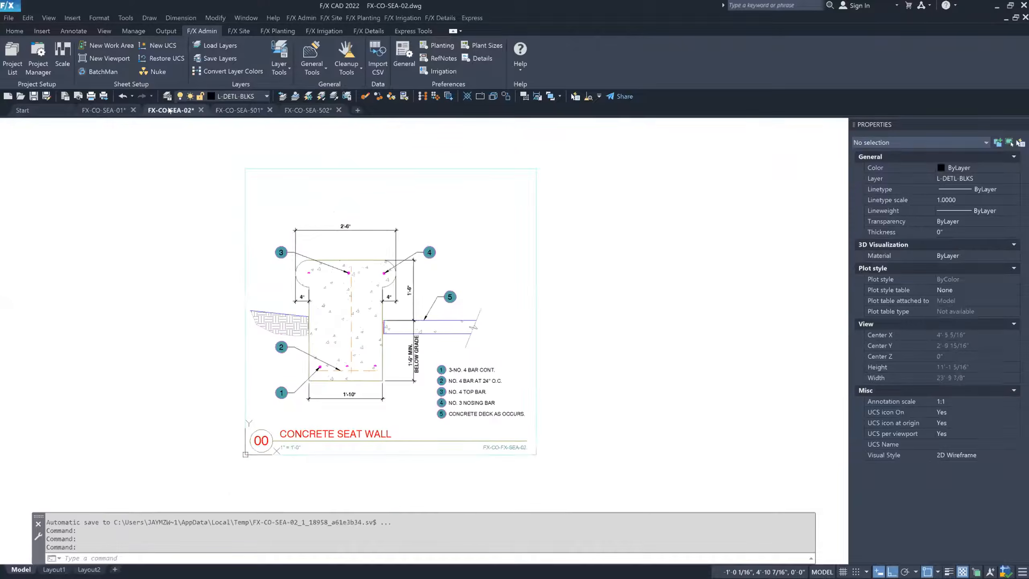
{"action": "middle_click_drag", "start_coordinate": [343, 259], "coordinate": [332, 249]}
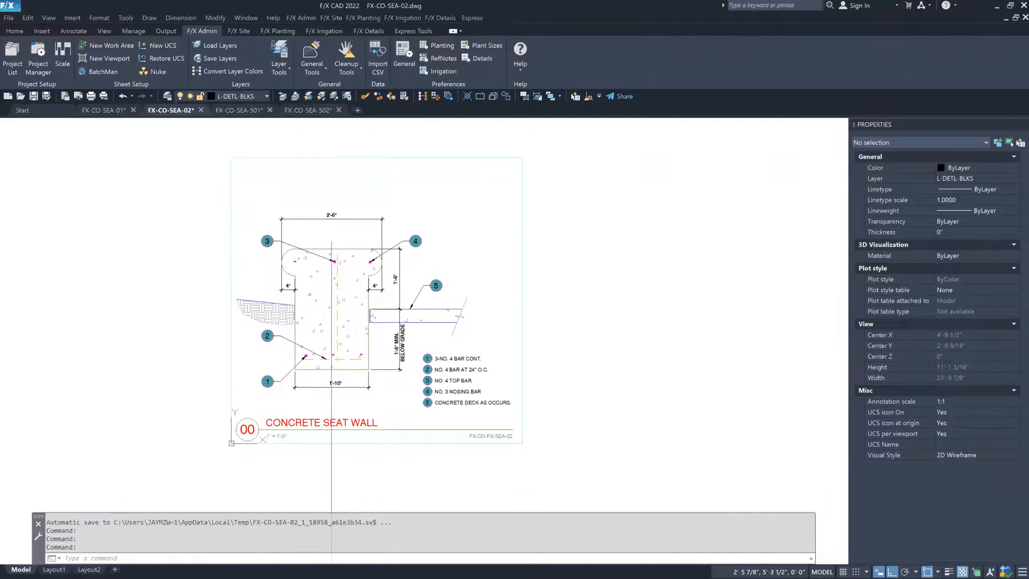
{"action": "left_click", "coordinate": [331, 249]}
{"action": "mouse_move", "coordinate": [332, 249]}
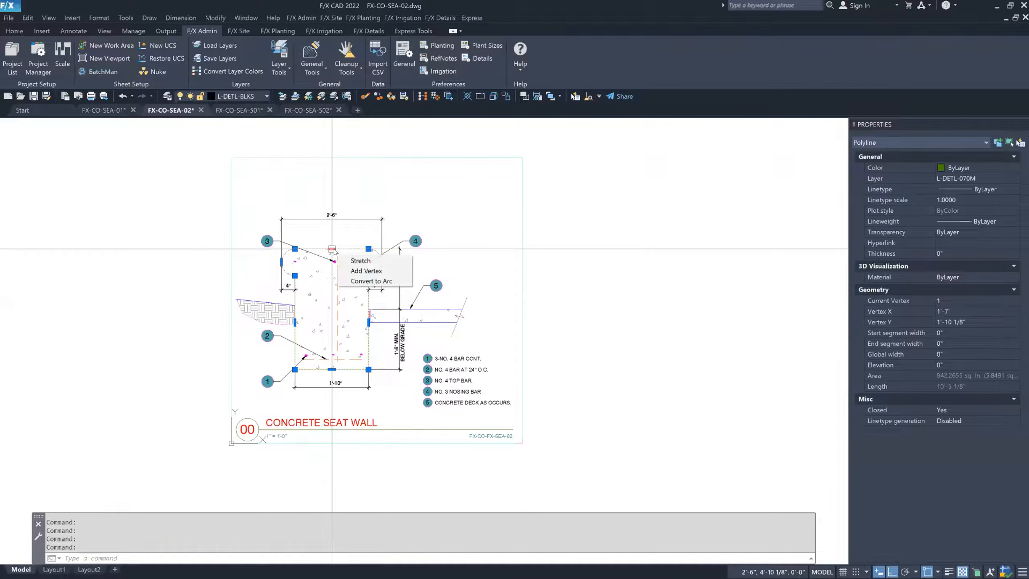
{"action": "key", "text": "Escape"}
{"action": "left_click", "coordinate": [431, 309]}
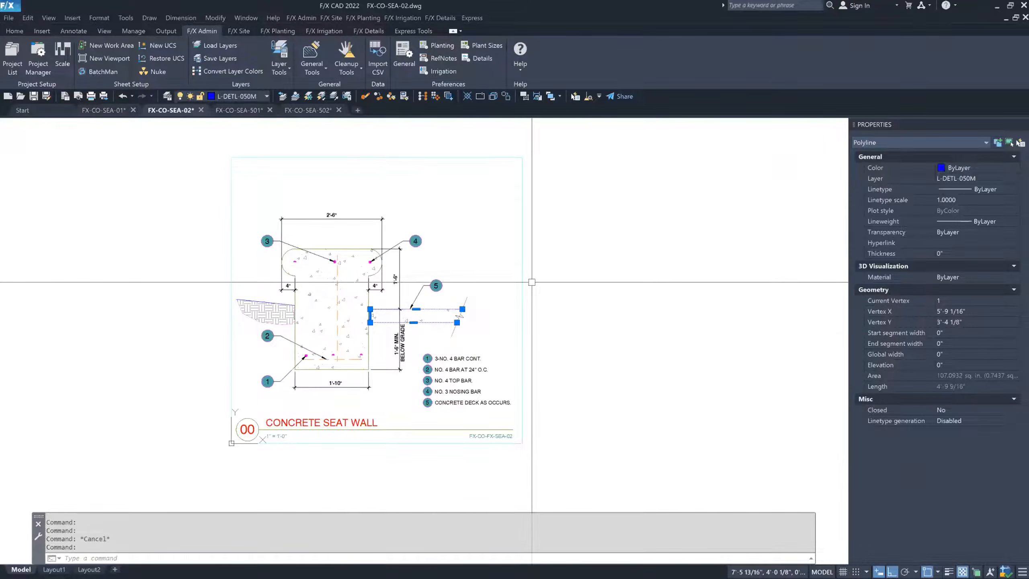
{"action": "key", "text": "Escape"}
Switch to FX-CO-SEA-501 and inspect the properties of the wall and slab concrete hatches.
{"action": "left_click", "coordinate": [241, 109]}
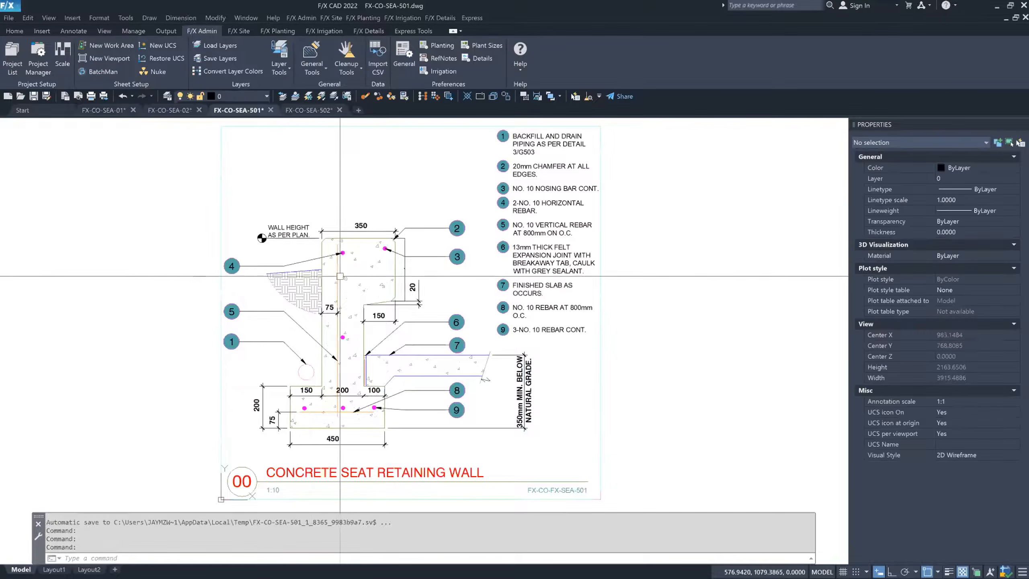
{"action": "left_click", "coordinate": [338, 272]}
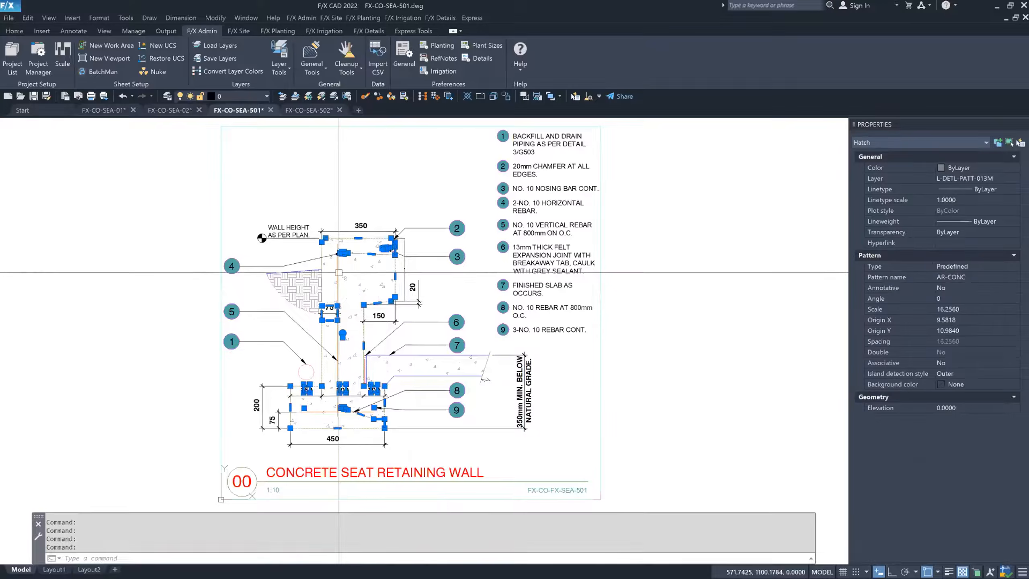
{"action": "double_click", "coordinate": [339, 273]}
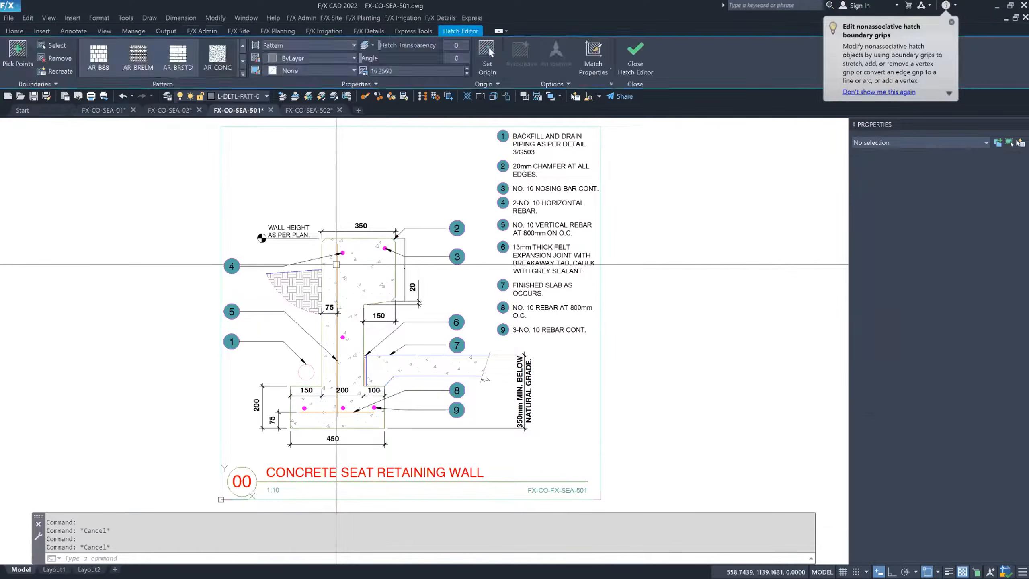
{"action": "left_click", "coordinate": [418, 352]}
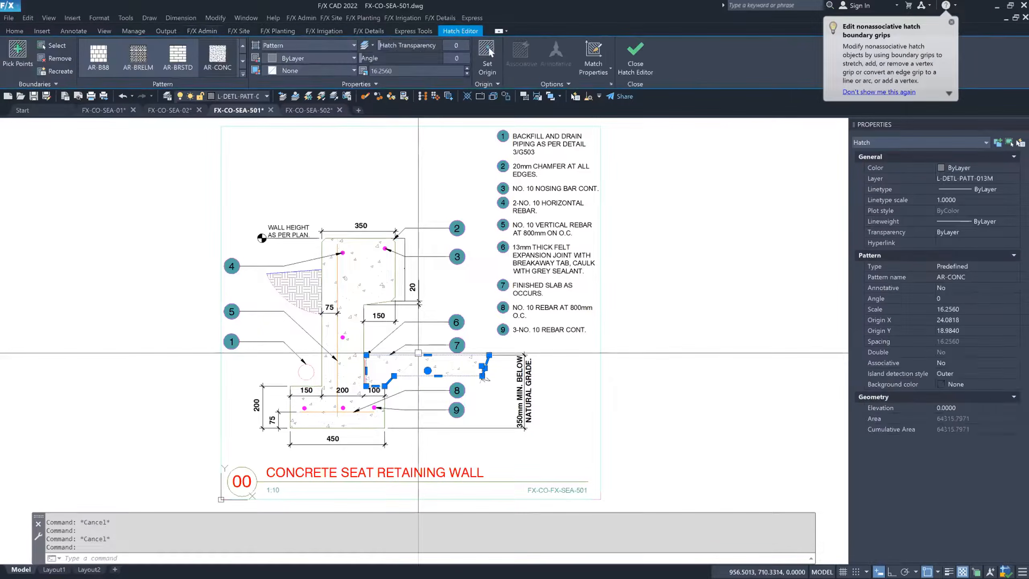
{"action": "key", "text": "Escape"}
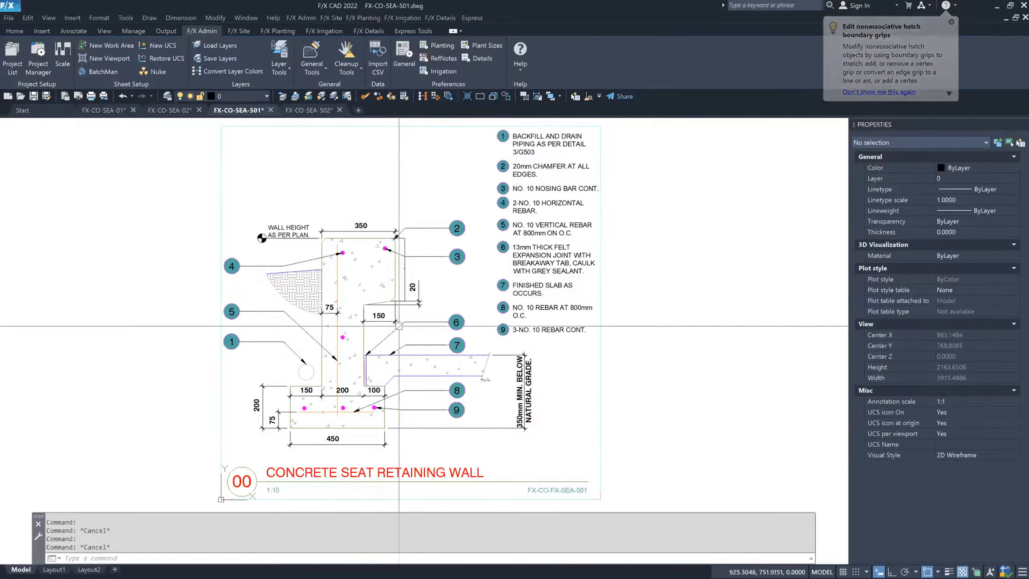
Close the FX-CO-SEA-502, 501, 02 and 01 detail drawings without saving changes.
{"action": "left_click", "coordinate": [317, 114]}
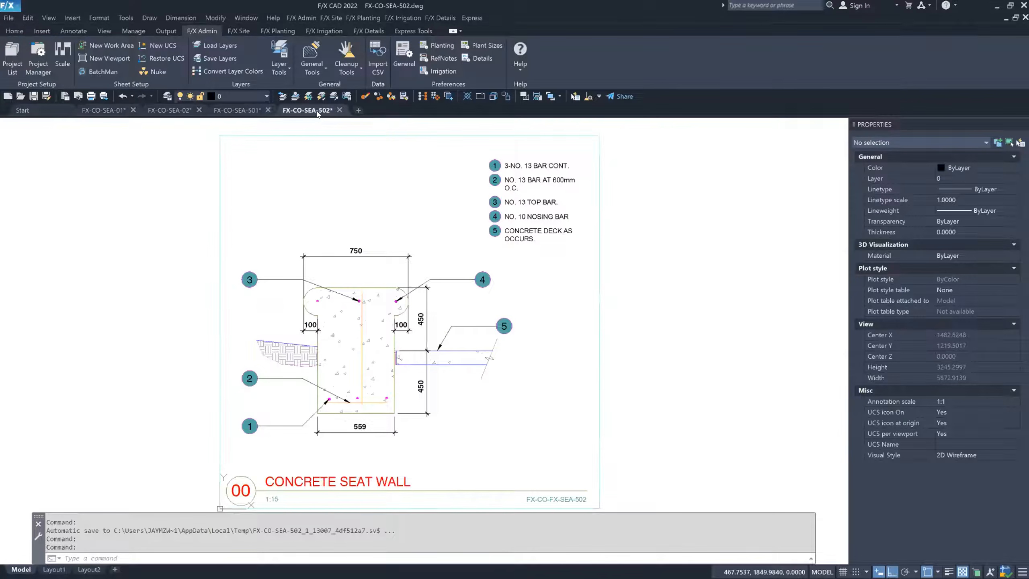
{"action": "left_click", "coordinate": [339, 110]}
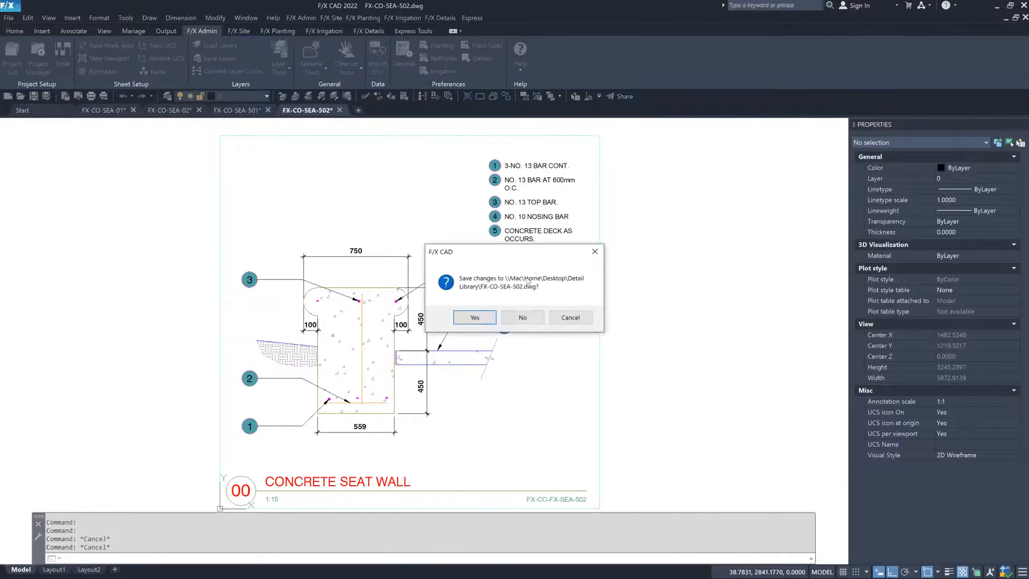
{"action": "left_click", "coordinate": [534, 320]}
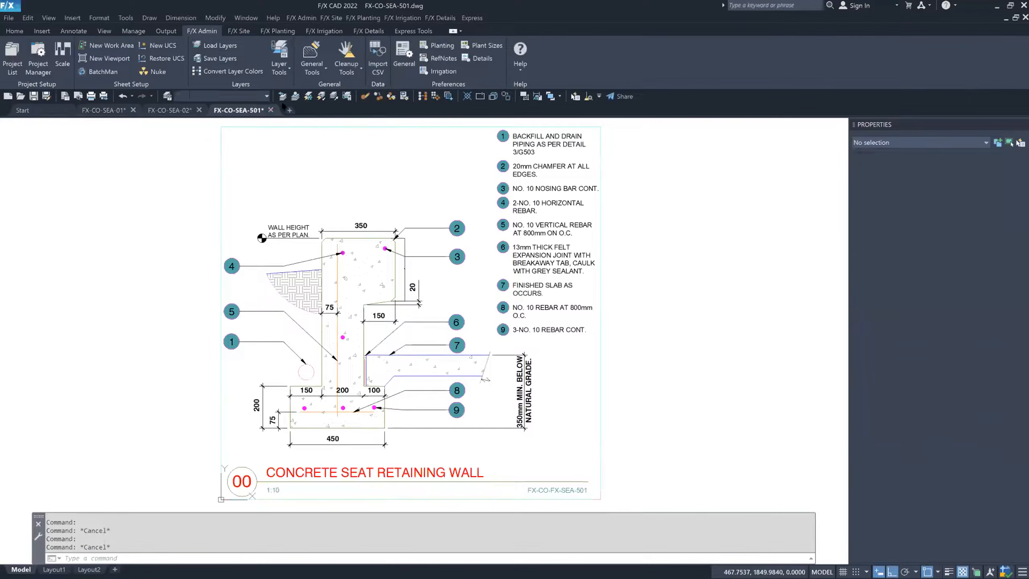
{"action": "left_click", "coordinate": [270, 110]}
{"action": "left_click", "coordinate": [517, 312]}
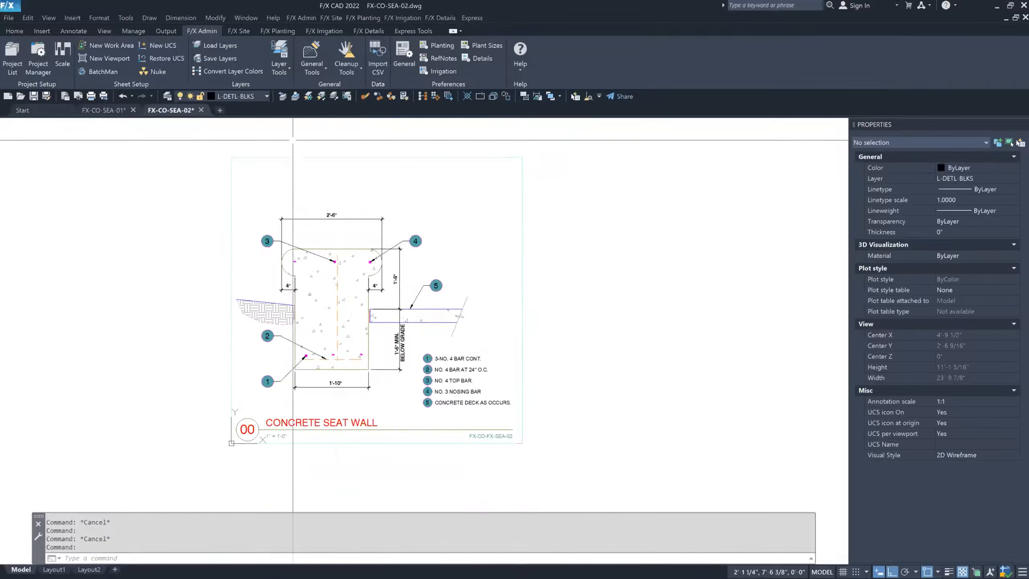
{"action": "left_click", "coordinate": [201, 110]}
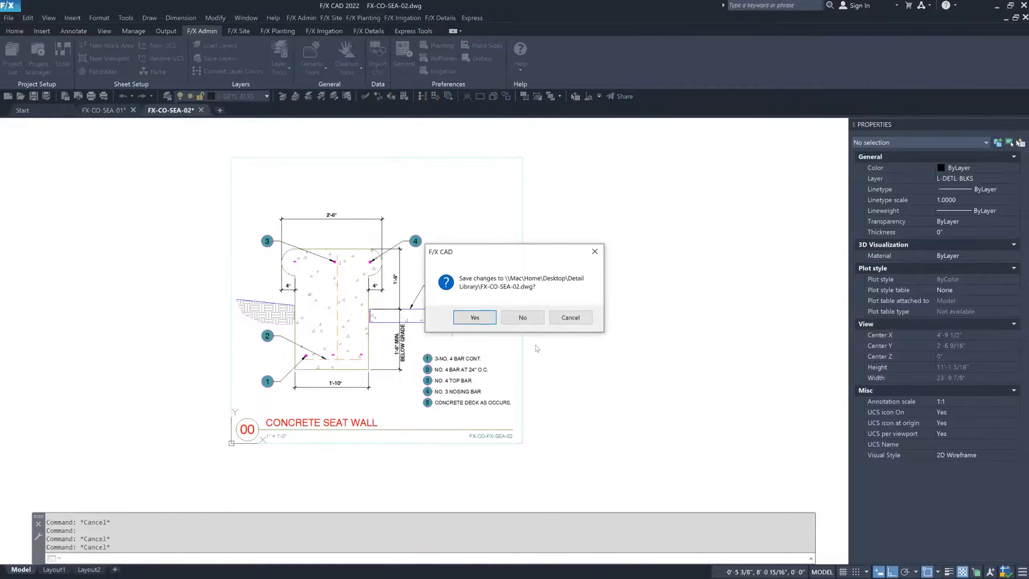
{"action": "left_click", "coordinate": [527, 317]}
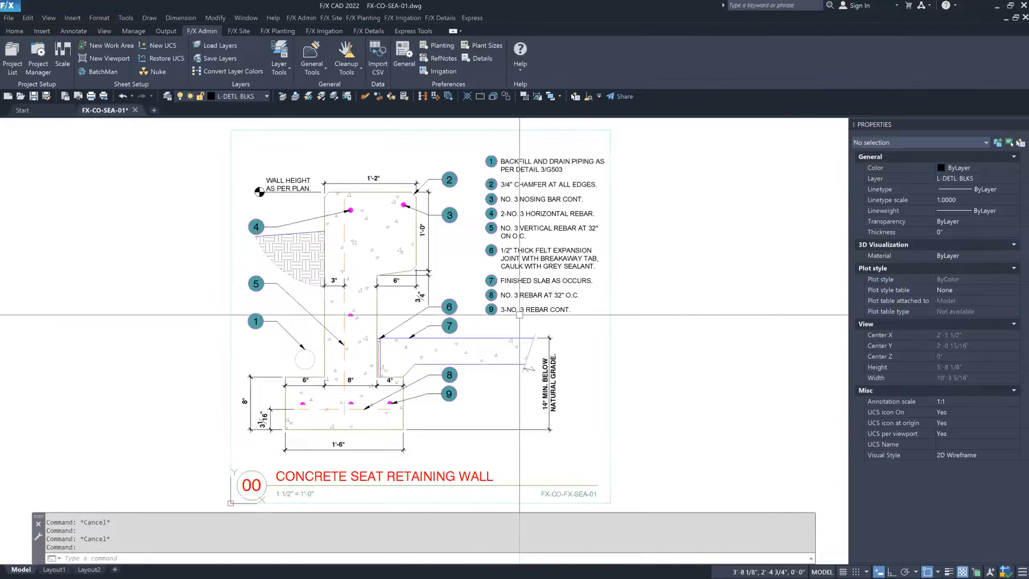
{"action": "left_click", "coordinate": [135, 109]}
{"action": "left_click", "coordinate": [526, 317]}
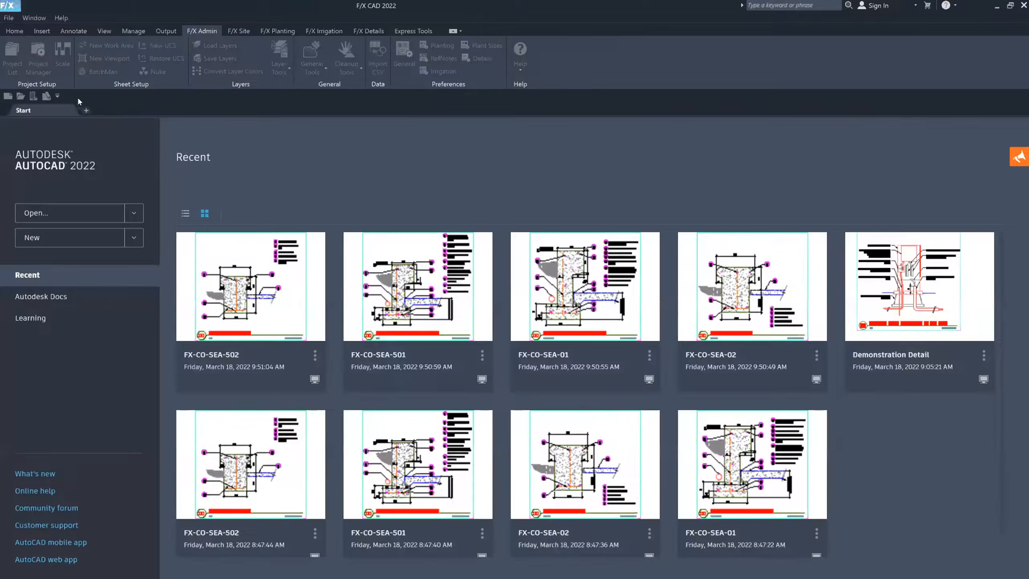
Create a new blank drawing and turn off its grid display.
{"action": "left_click", "coordinate": [86, 110]}
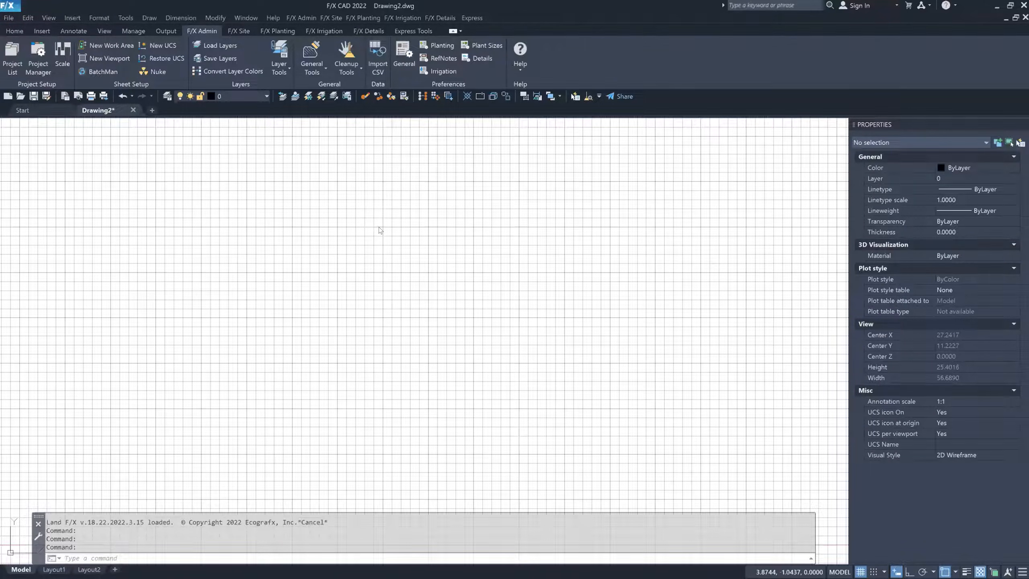
{"action": "left_click", "coordinate": [389, 239]}
{"action": "left_click", "coordinate": [356, 284]}
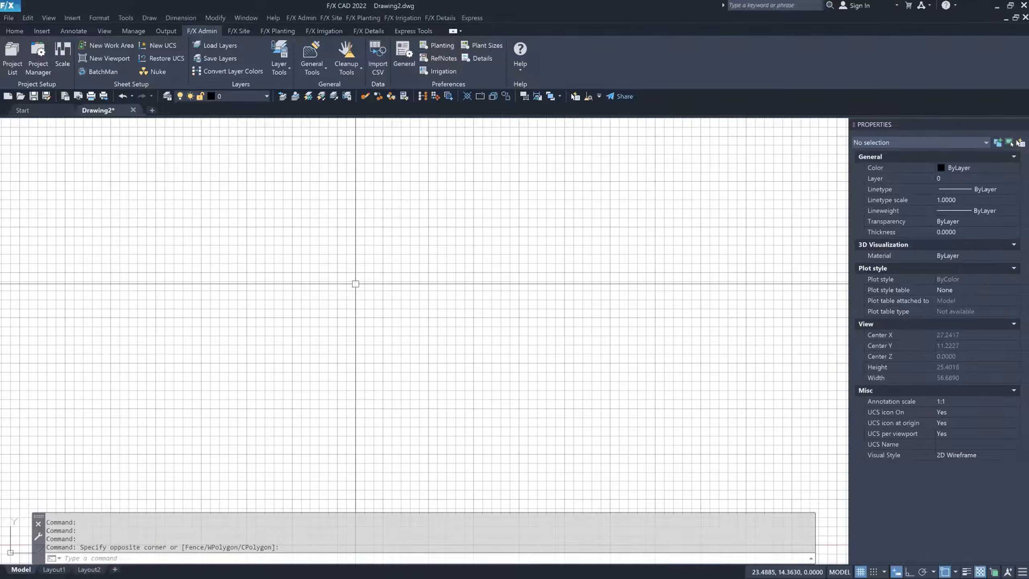
{"action": "key", "text": "F7"}
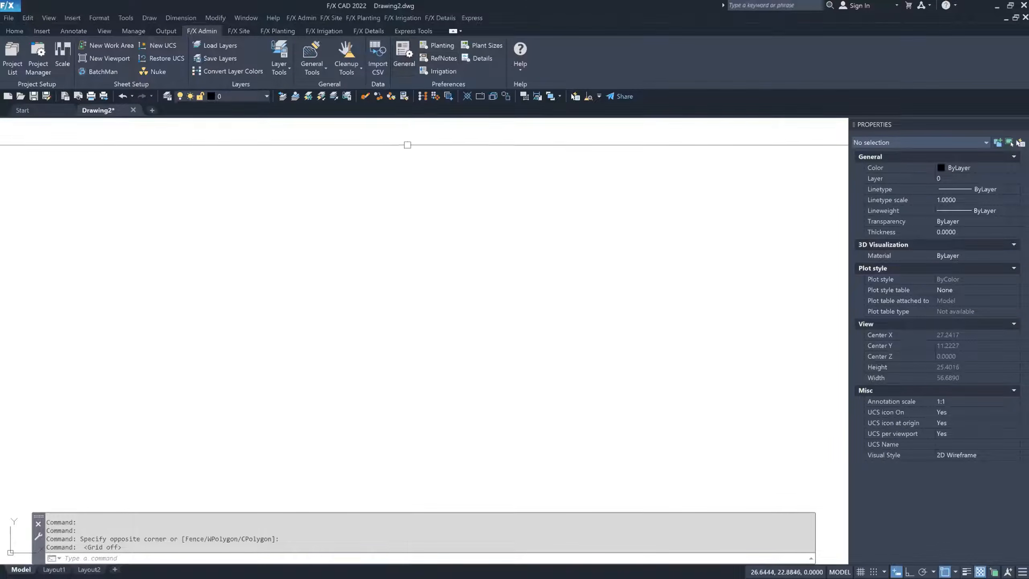
Open BatchMan and add the Detail Library folder from the Desktop to the files for batch processing.
{"action": "left_click", "coordinate": [106, 72]}
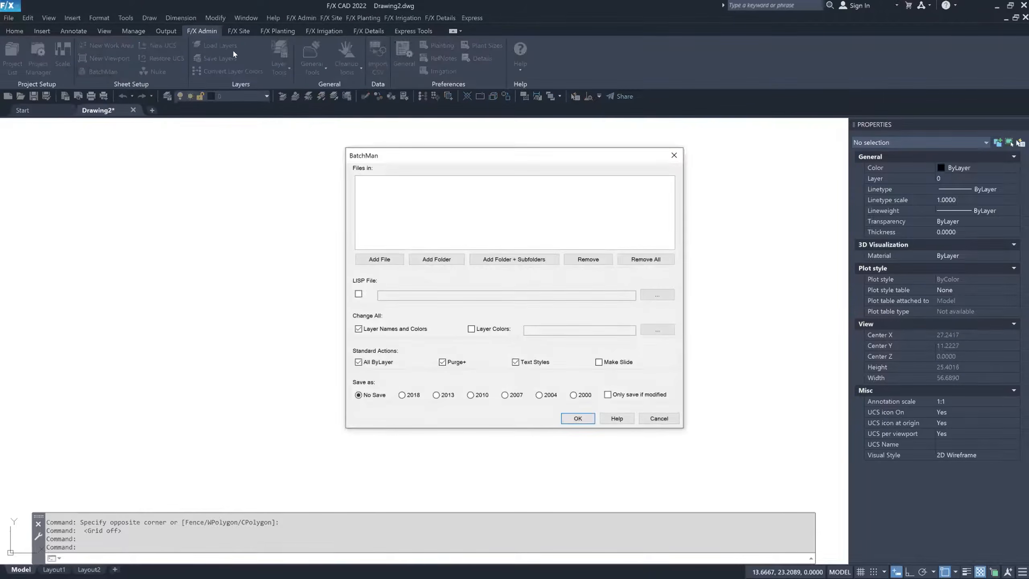
{"action": "left_click_drag", "start_coordinate": [547, 153], "coordinate": [459, 127]}
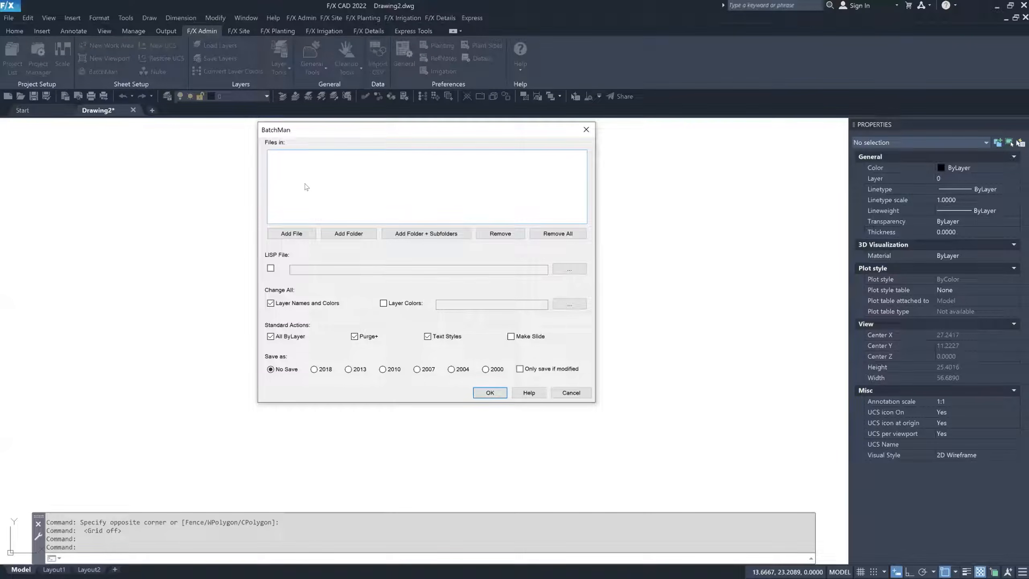
{"action": "left_click", "coordinate": [309, 233]}
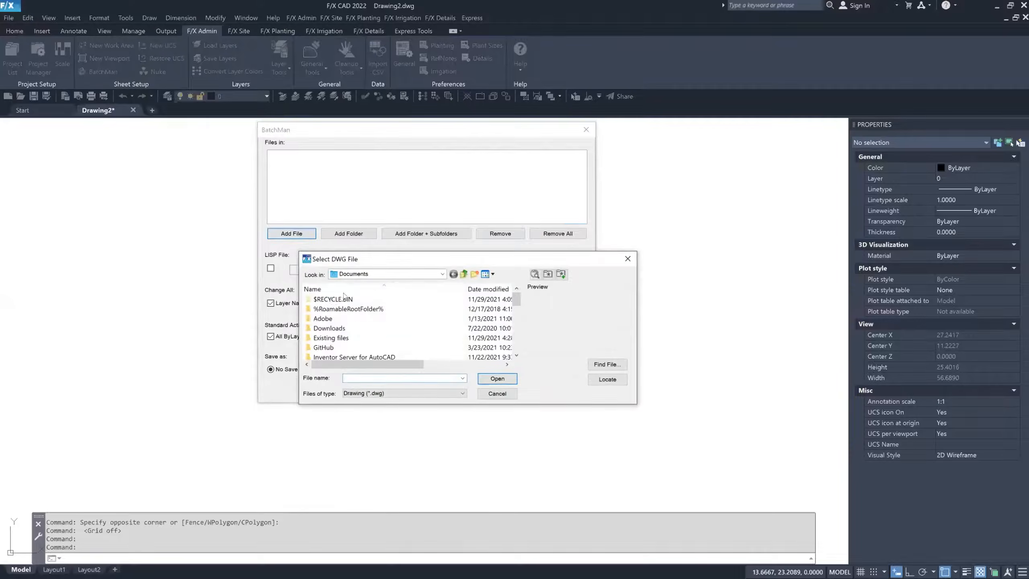
{"action": "left_click", "coordinate": [627, 258]}
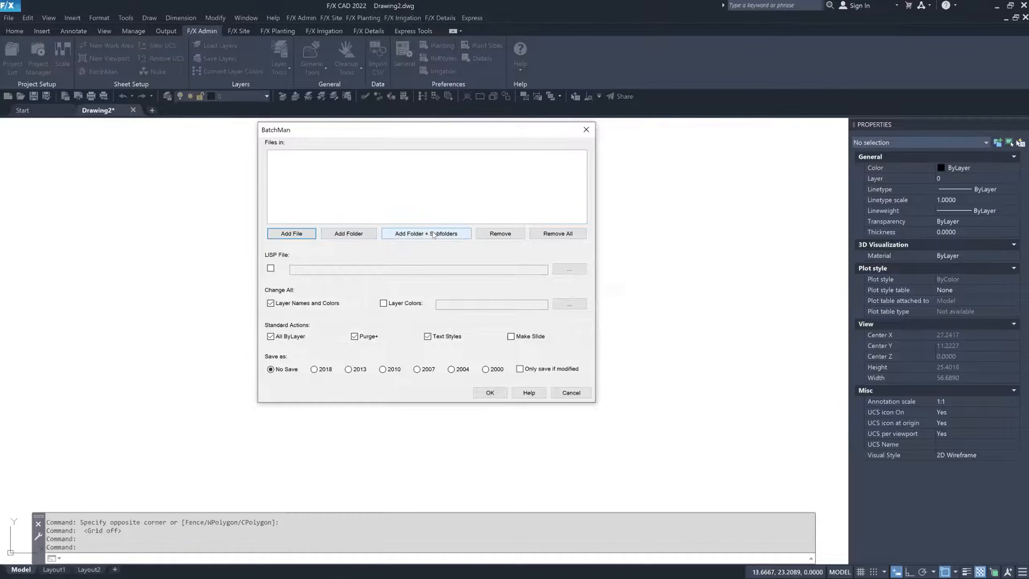
{"action": "left_click", "coordinate": [351, 234]}
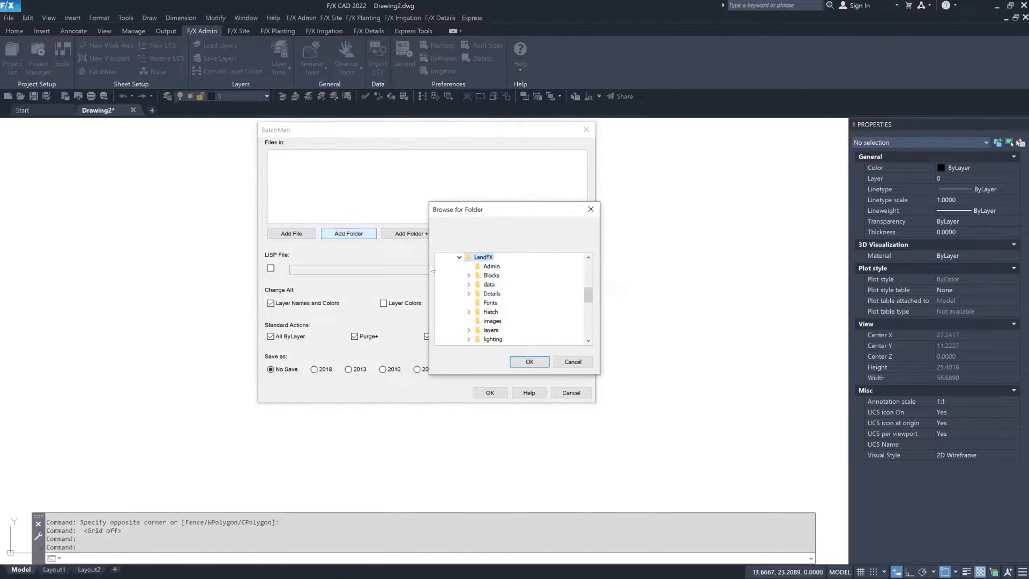
{"action": "scroll", "coordinate": [570, 290], "scroll_direction": "up", "scroll_amount": 4}
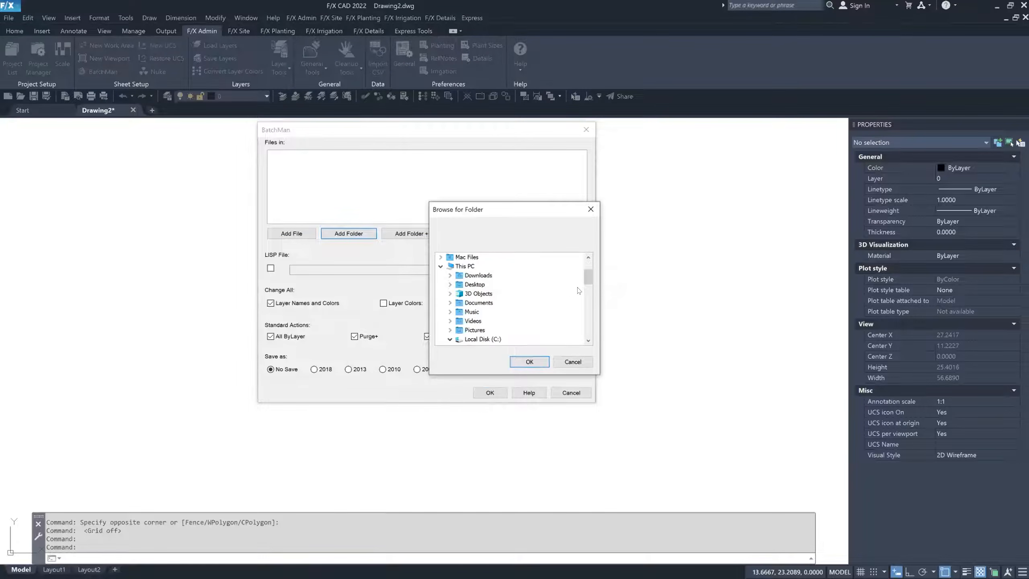
{"action": "left_click", "coordinate": [450, 284]}
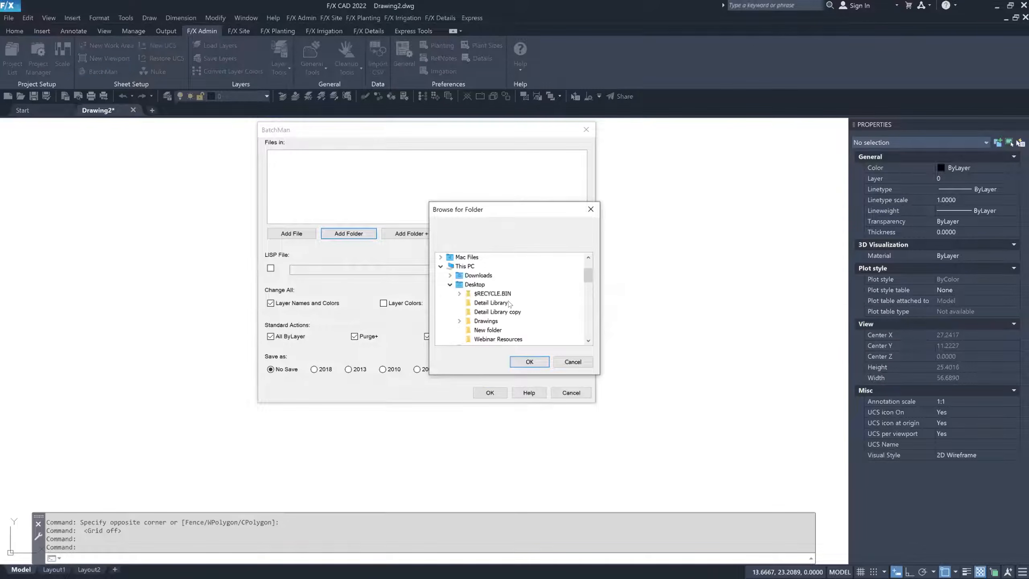
{"action": "scroll", "coordinate": [476, 295], "scroll_direction": "down", "scroll_amount": 1}
{"action": "left_click", "coordinate": [488, 275]}
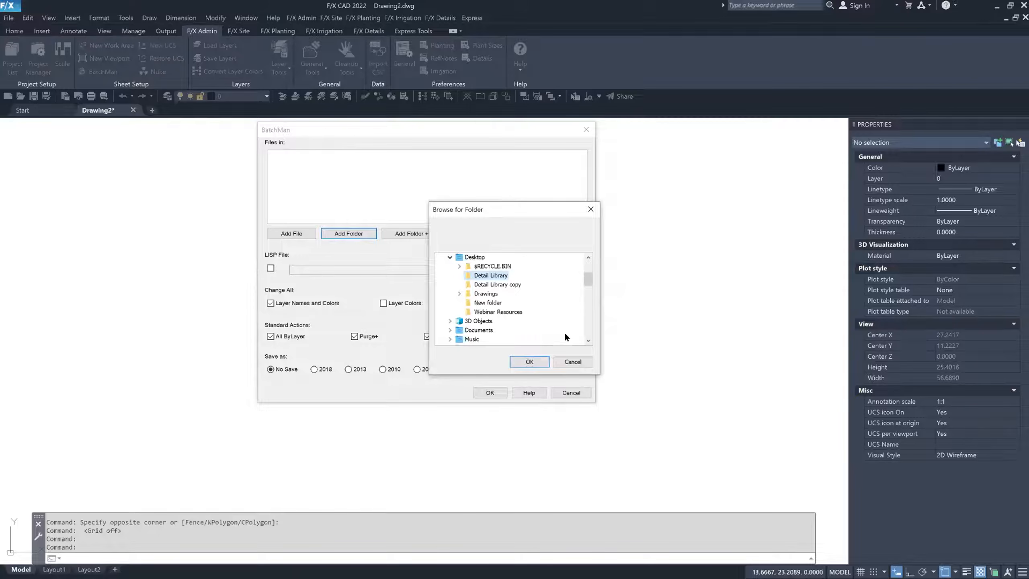
{"action": "left_click", "coordinate": [537, 362]}
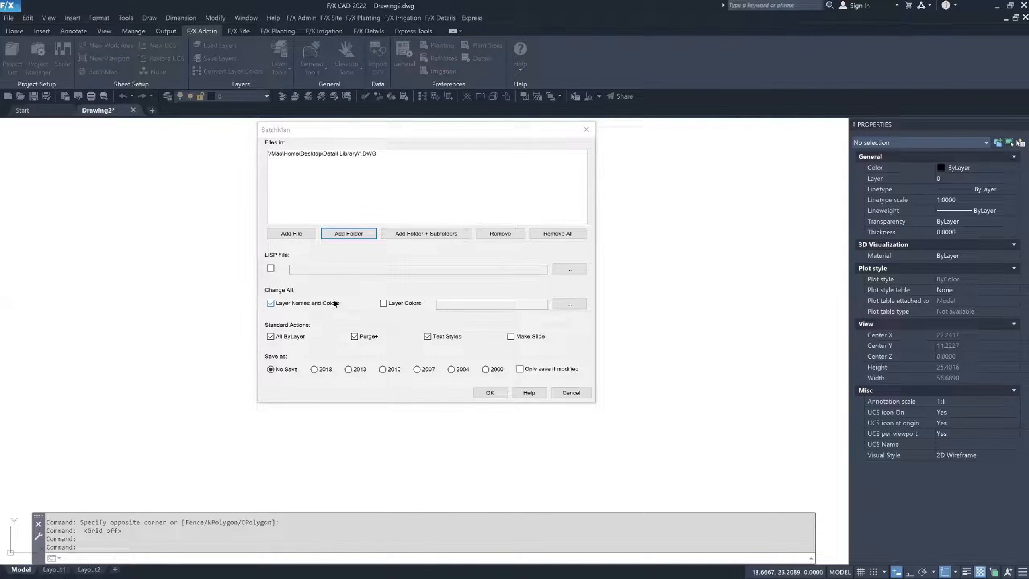
Examine the color mapping list of BatchMan's Layer Colors option with Layer Names and Colors disabled, and close it without changing any colors.
{"action": "left_click", "coordinate": [268, 302]}
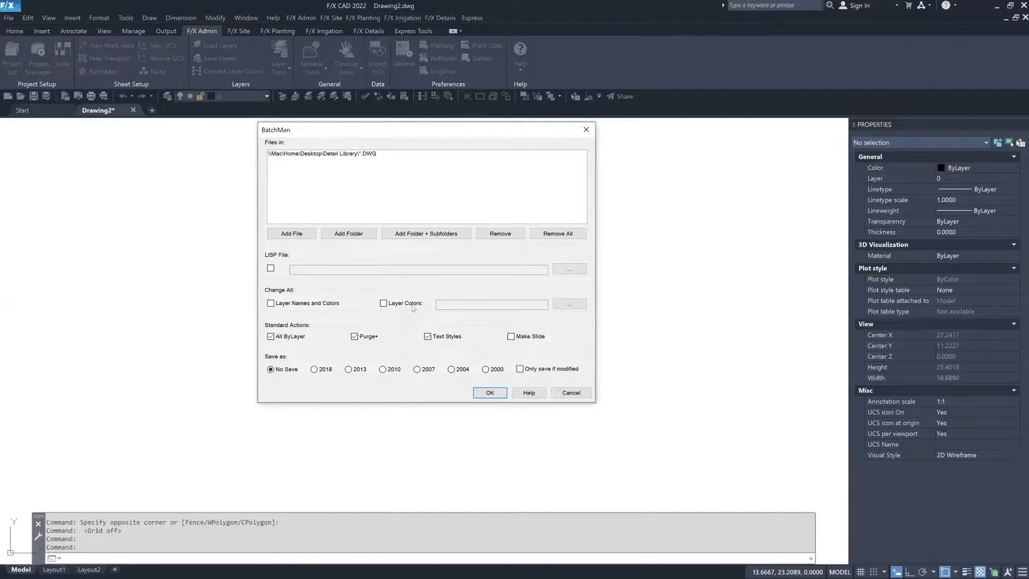
{"action": "left_click", "coordinate": [382, 303]}
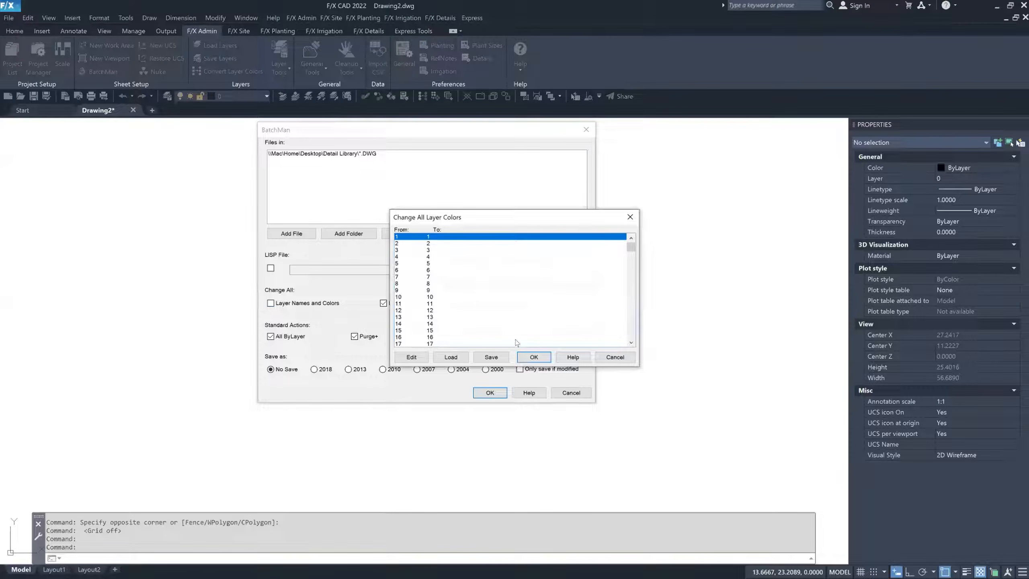
{"action": "left_click_drag", "start_coordinate": [630, 246], "coordinate": [636, 335]}
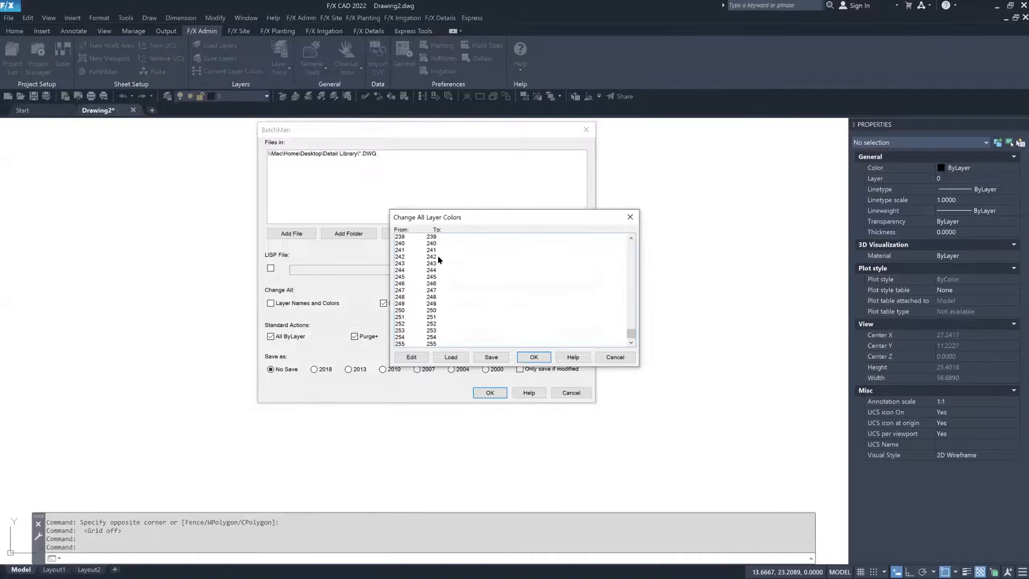
{"action": "left_click", "coordinate": [490, 358]}
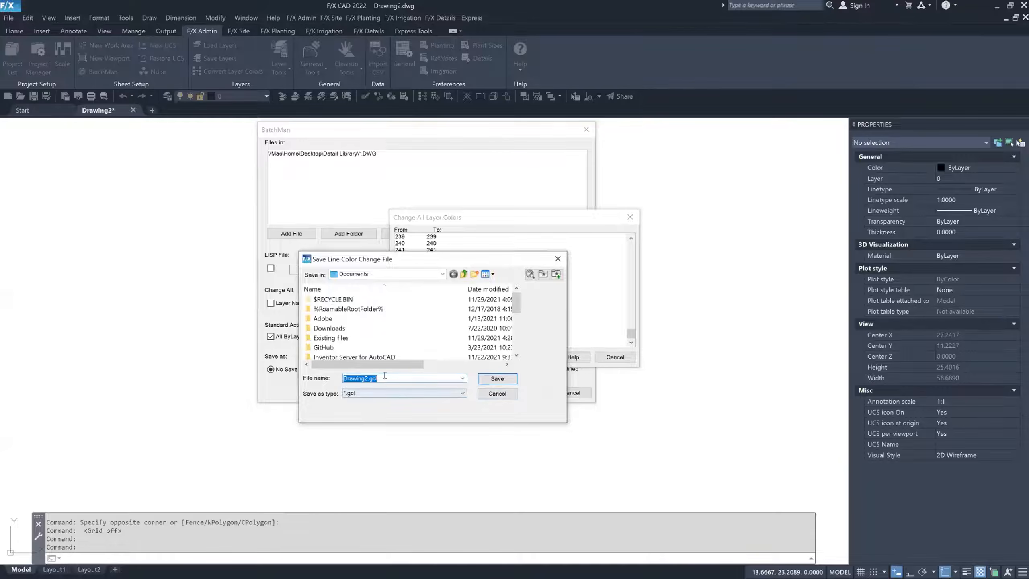
{"action": "left_click", "coordinate": [501, 395]}
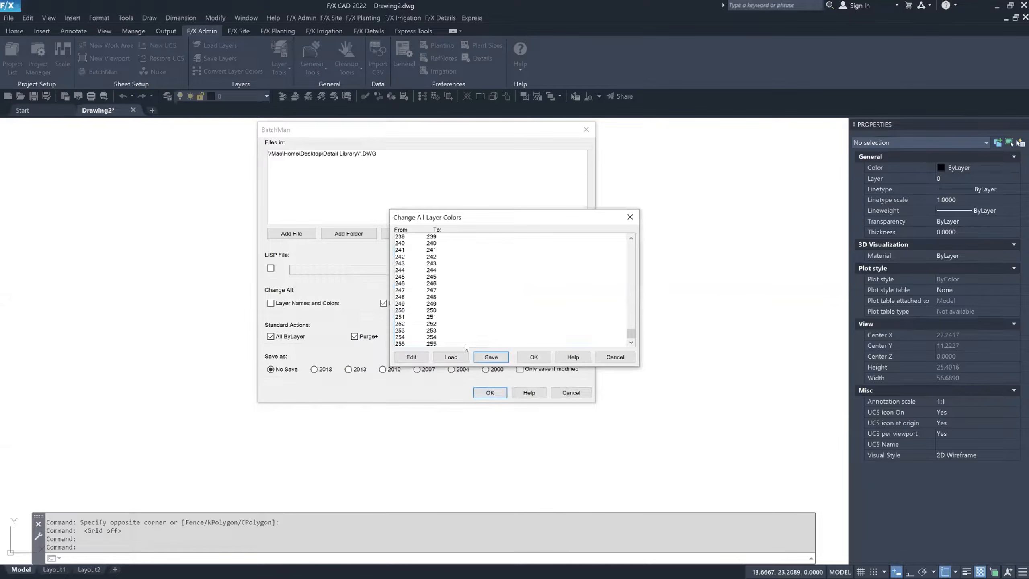
{"action": "scroll", "coordinate": [464, 263], "scroll_direction": "up", "scroll_amount": 15}
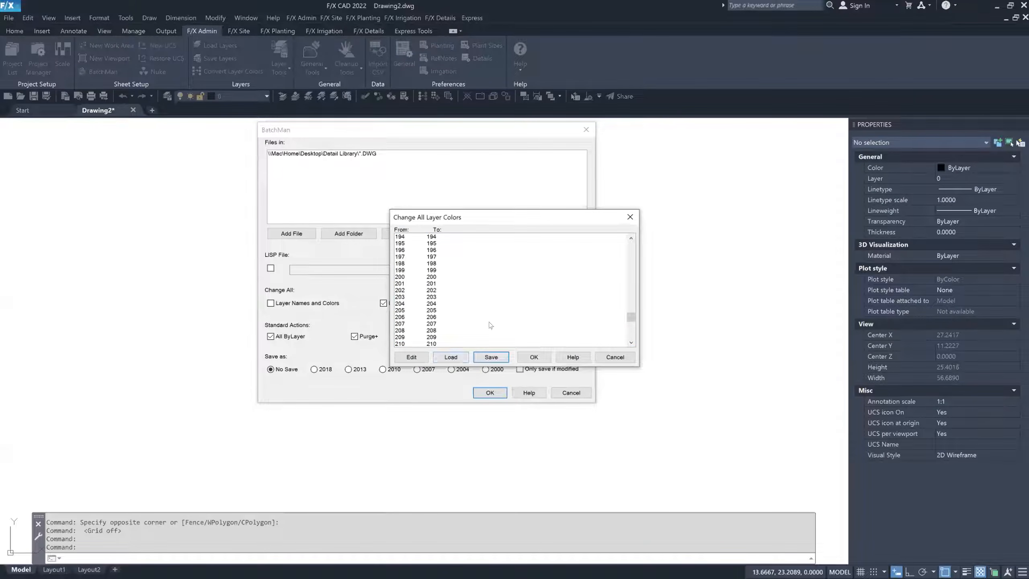
{"action": "scroll", "coordinate": [459, 334], "scroll_direction": "up", "scroll_amount": 13}
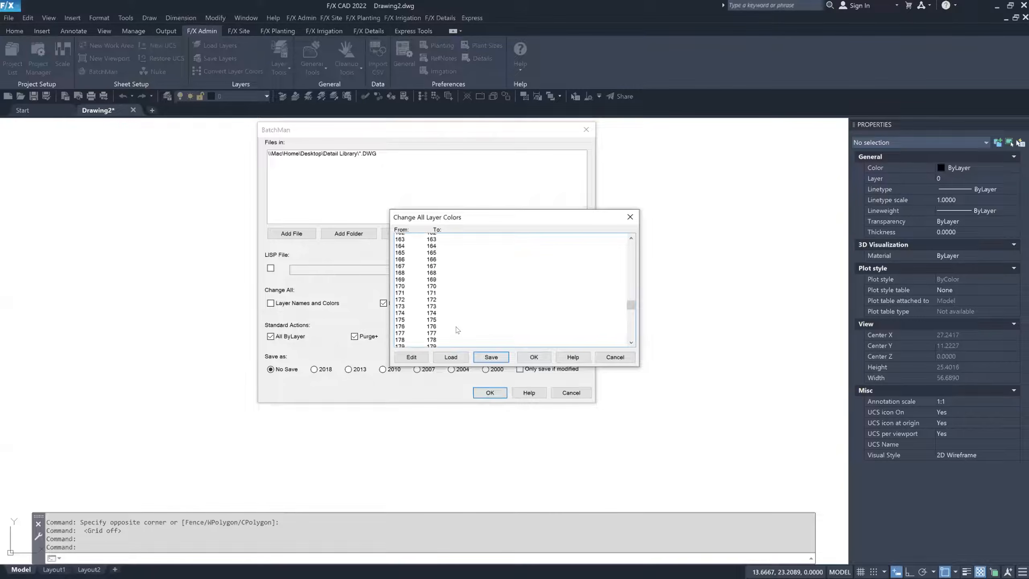
{"action": "scroll", "coordinate": [458, 329], "scroll_direction": "up", "scroll_amount": 12}
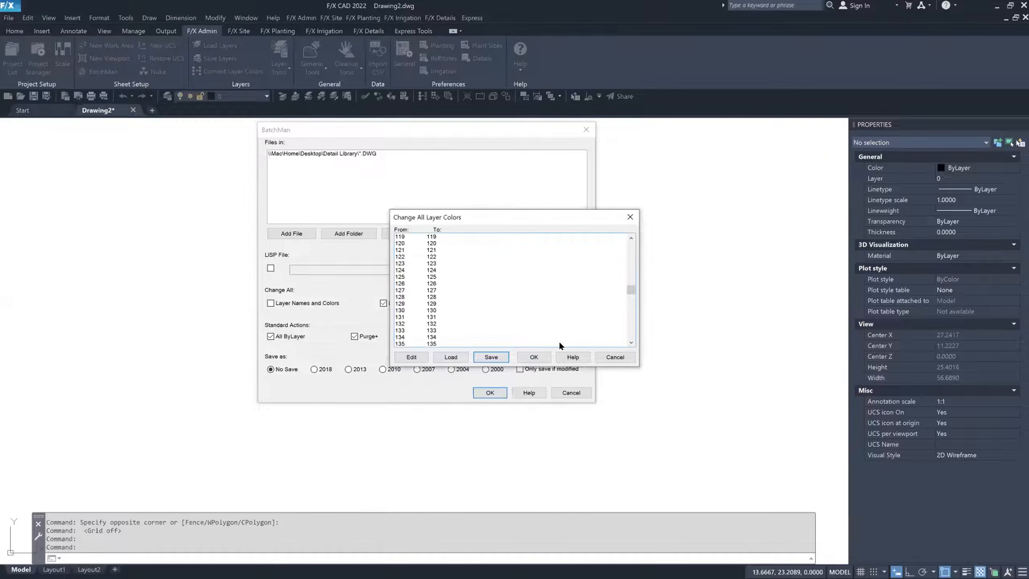
{"action": "scroll", "coordinate": [492, 317], "scroll_direction": "up", "scroll_amount": 2}
{"action": "scroll", "coordinate": [492, 317], "scroll_direction": "up", "scroll_amount": 20}
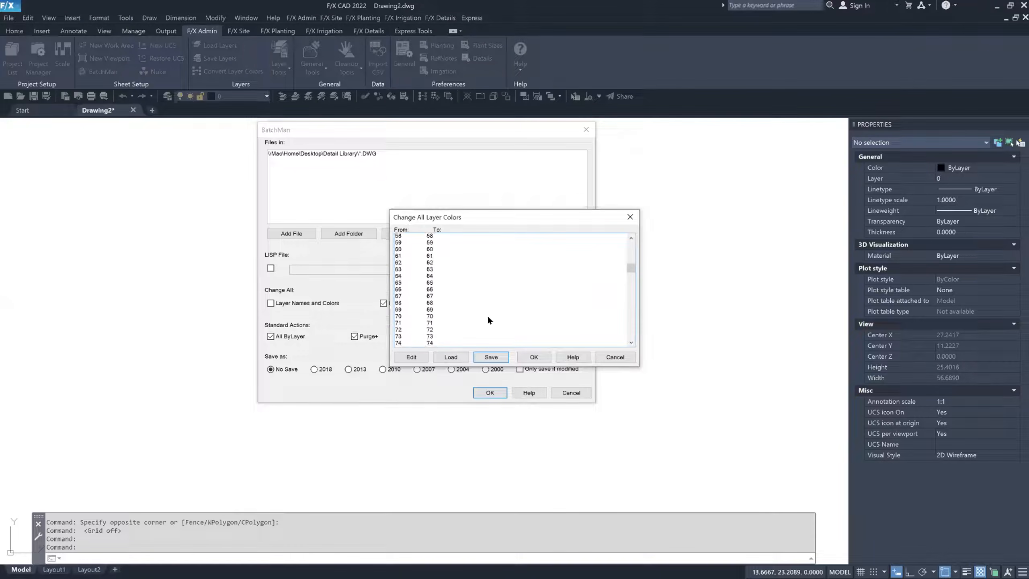
{"action": "scroll", "coordinate": [487, 321], "scroll_direction": "up", "scroll_amount": 13}
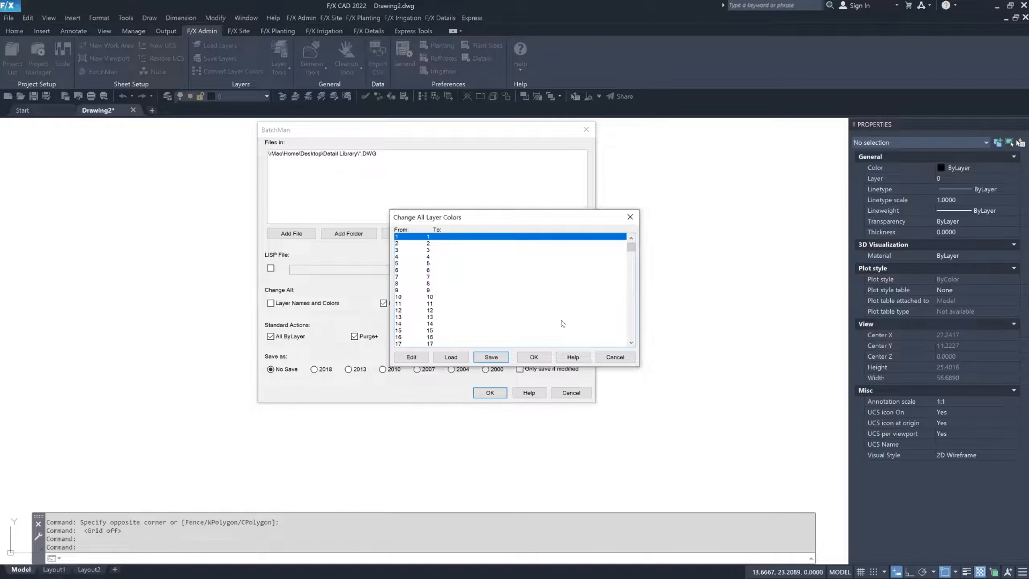
{"action": "left_click", "coordinate": [622, 214]}
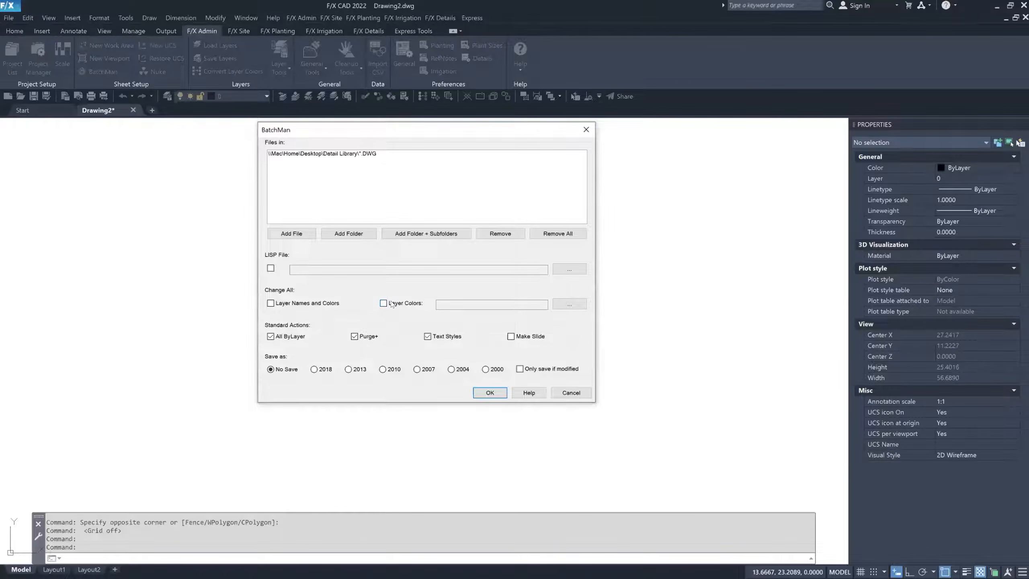
Enable changing all layer names and colors and run BatchMan on the Detail Library folder.
{"action": "left_click", "coordinate": [275, 304]}
{"action": "left_click", "coordinate": [483, 391]}
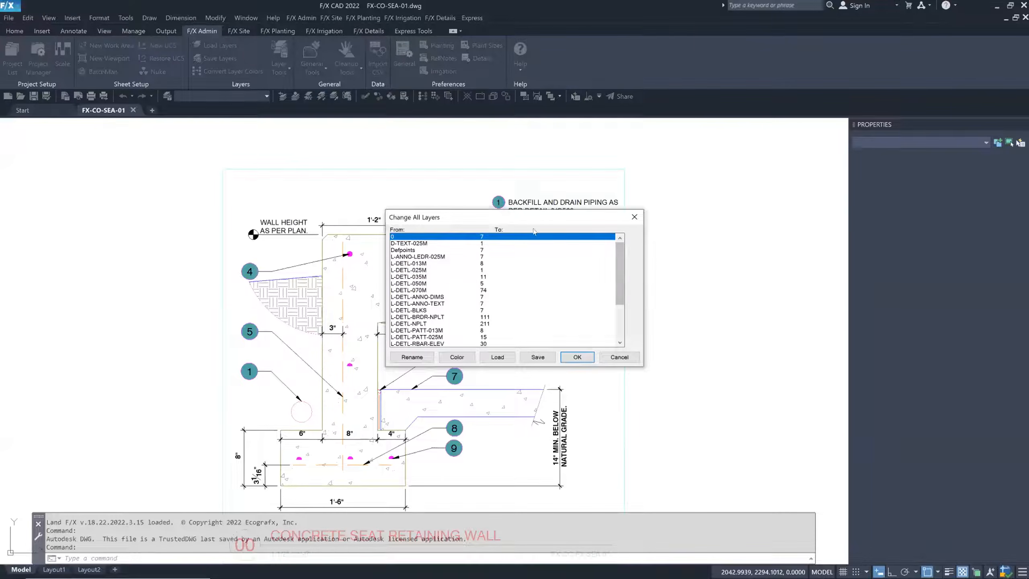
Examine the L-DETL lineweight layers from 013M to 070M in the list of layers that can be changed.
{"action": "mouse_move", "coordinate": [617, 260]}
{"action": "left_mouse_down"}
{"action": "mouse_move", "coordinate": [621, 281]}
{"action": "mouse_move", "coordinate": [621, 262]}
{"action": "left_mouse_up"}
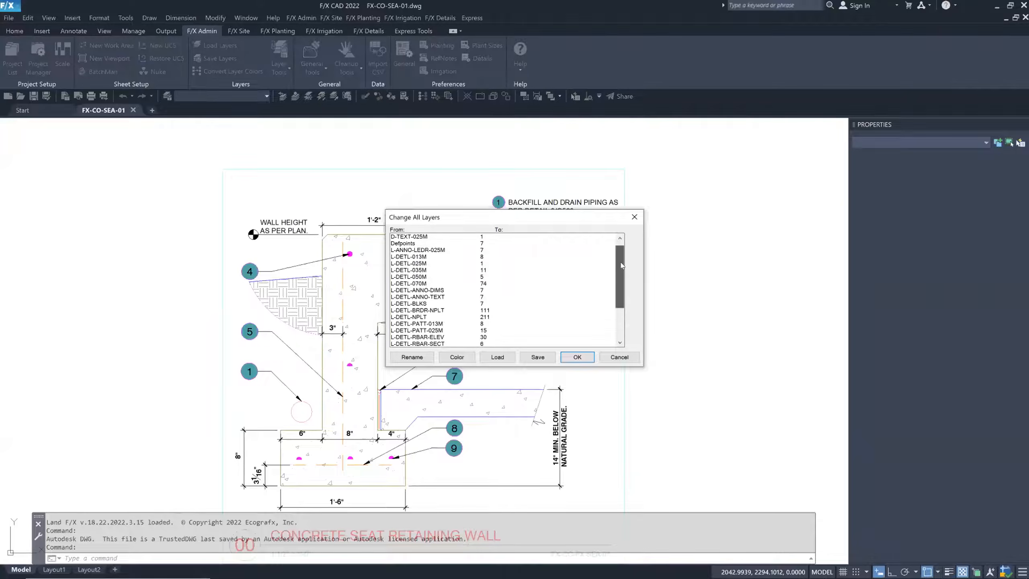
{"action": "left_click", "coordinate": [424, 284]}
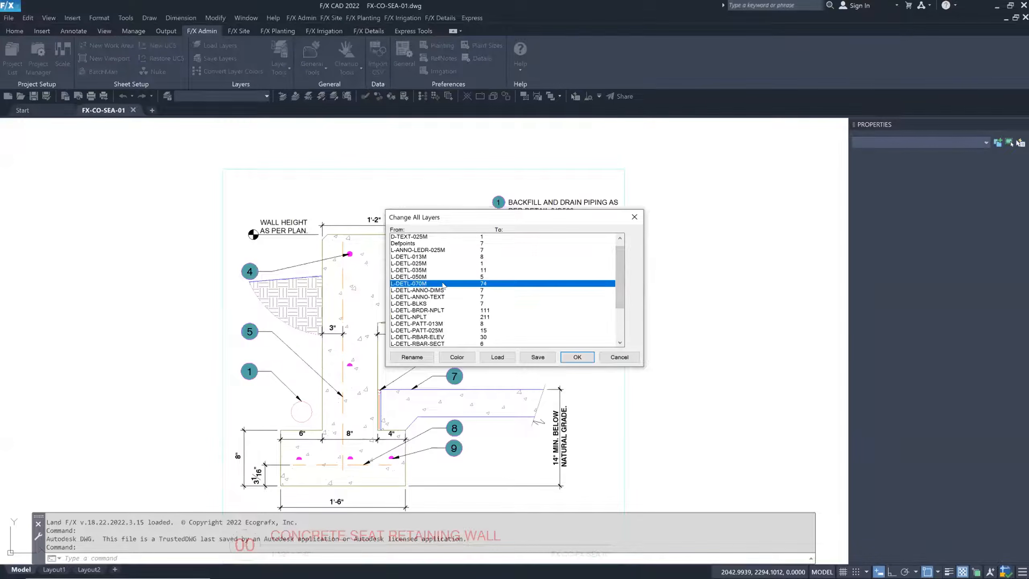
{"action": "left_click", "coordinate": [418, 277]}
{"action": "left_click", "coordinate": [417, 271]}
{"action": "left_click", "coordinate": [429, 284]}
{"action": "left_click", "coordinate": [424, 277]}
{"action": "left_click", "coordinate": [421, 270]}
{"action": "left_click", "coordinate": [420, 264]}
{"action": "left_click", "coordinate": [420, 257]}
{"action": "left_click", "coordinate": [423, 283]}
{"action": "left_click", "coordinate": [426, 270]}
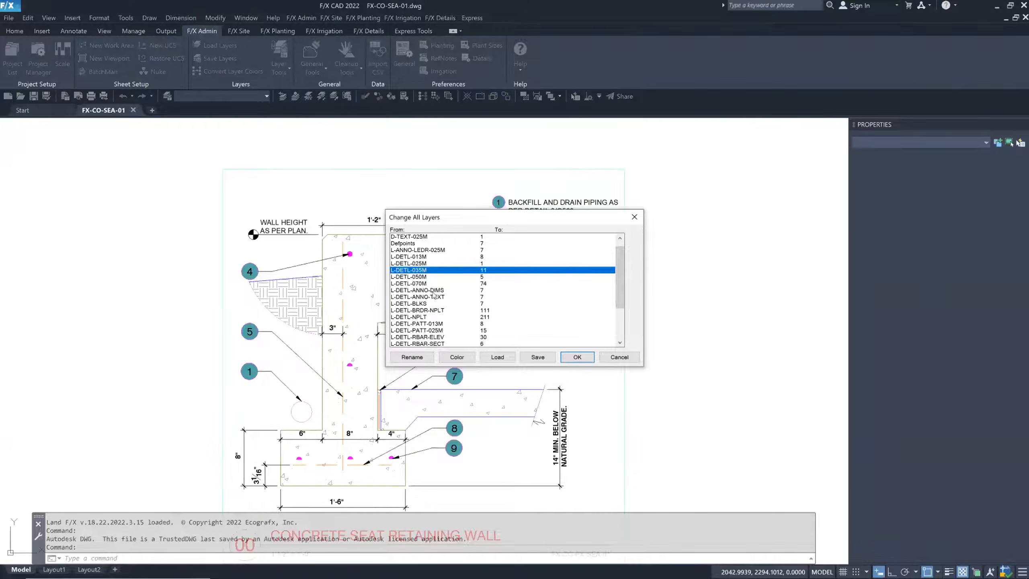
{"action": "left_click", "coordinate": [425, 257]}
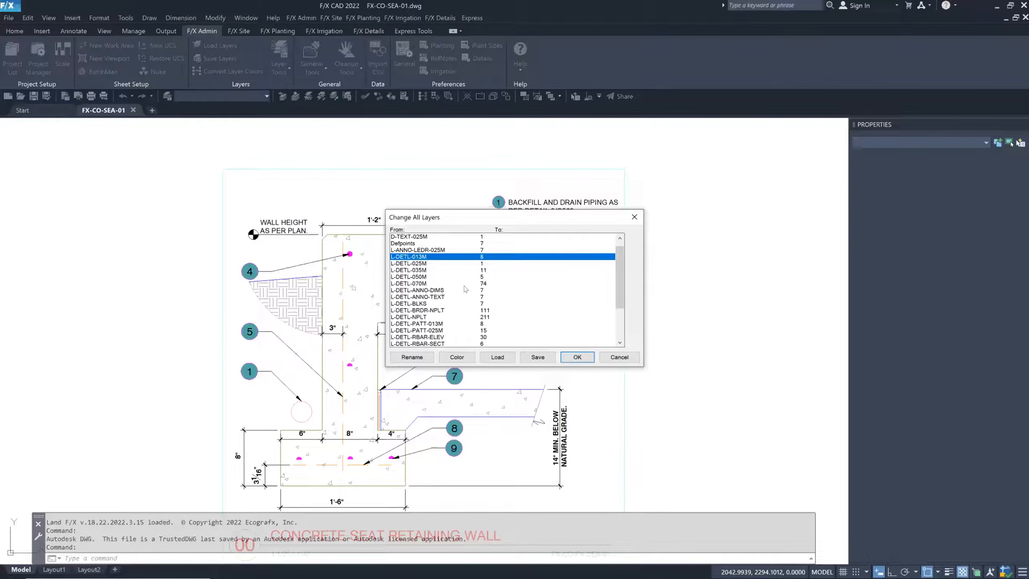
Map the layer L-DETL-070M to the new name L-DETL-xlarge.
{"action": "left_click", "coordinate": [430, 283]}
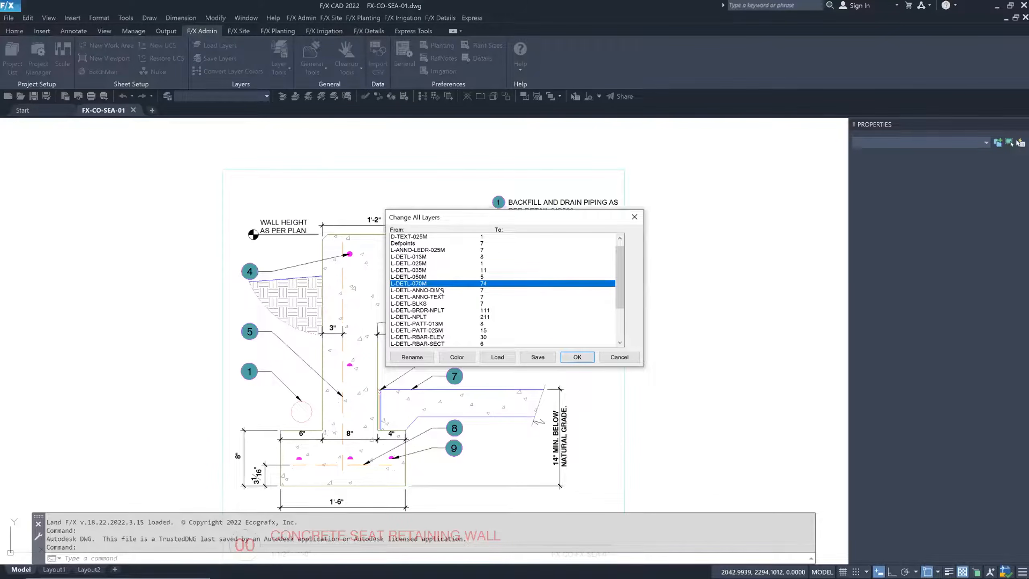
{"action": "left_click", "coordinate": [412, 357]}
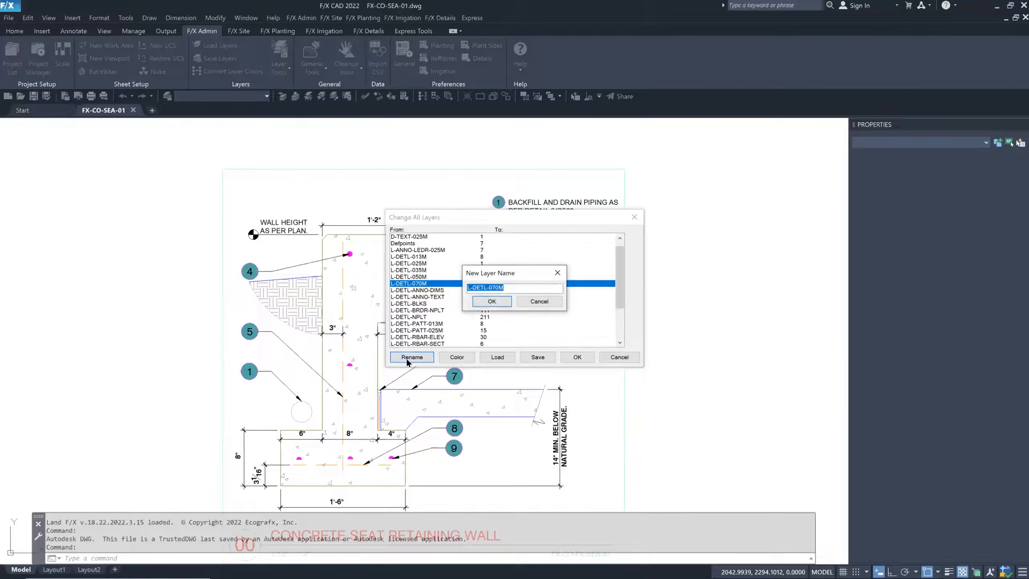
{"action": "left_click", "coordinate": [507, 287]}
{"action": "left_click_drag", "start_coordinate": [488, 287], "coordinate": [514, 284]}
{"action": "type", "text": "xlarge"}
{"action": "key", "text": "Return"}
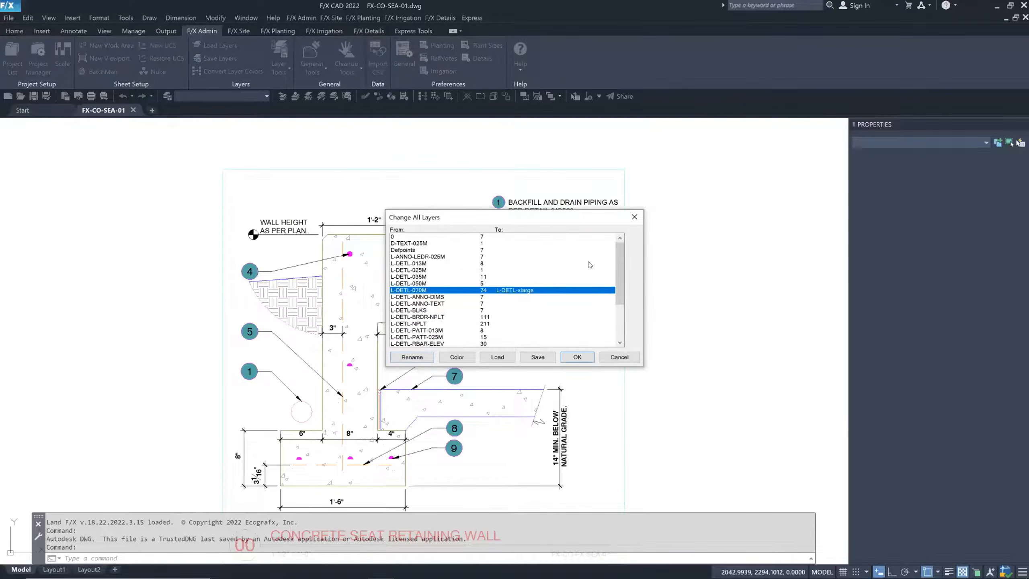
Map the layer L-DETL-050M to the new name L-DETL-large.
{"action": "left_click", "coordinate": [433, 283]}
{"action": "left_click", "coordinate": [412, 357]}
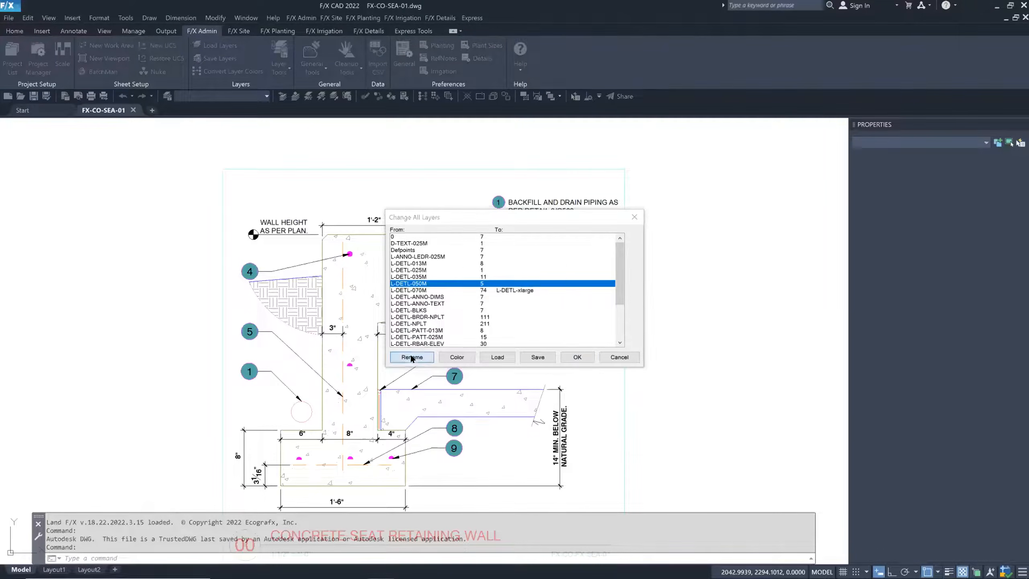
{"action": "left_click", "coordinate": [512, 286]}
{"action": "left_click_drag", "start_coordinate": [512, 284], "coordinate": [486, 284]}
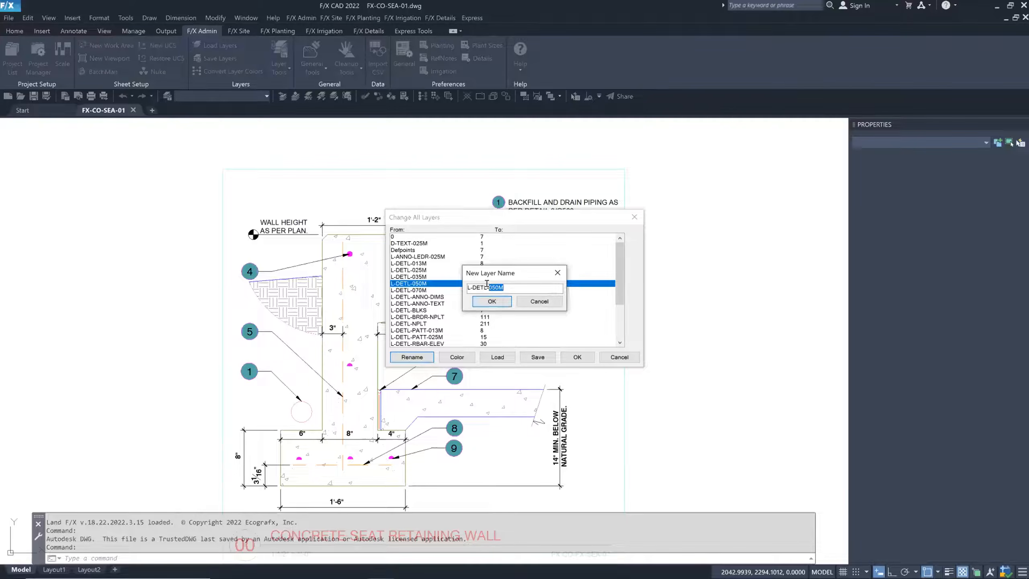
{"action": "type", "text": "large"}
{"action": "key", "text": "Return"}
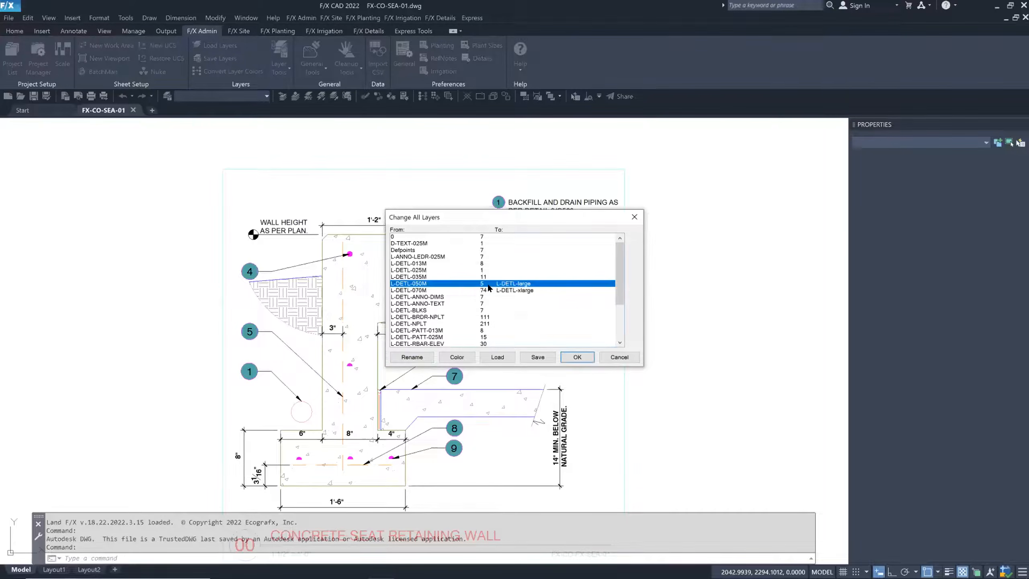
Map the layer L-DETL-035M to the new name medium.
{"action": "left_click", "coordinate": [423, 278]}
{"action": "left_click", "coordinate": [405, 358]}
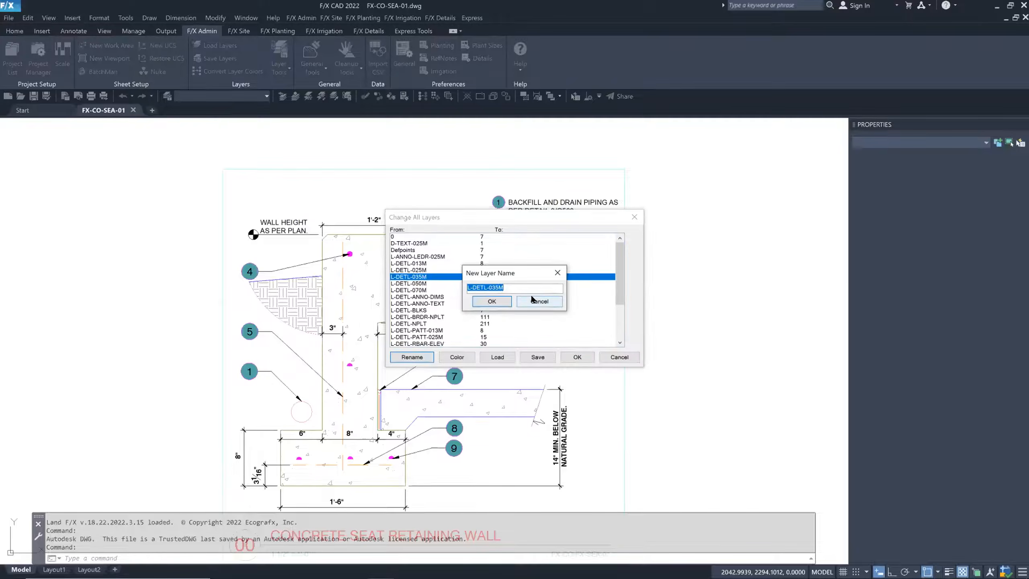
{"action": "type", "text": "medium"}
{"action": "key", "text": "Return"}
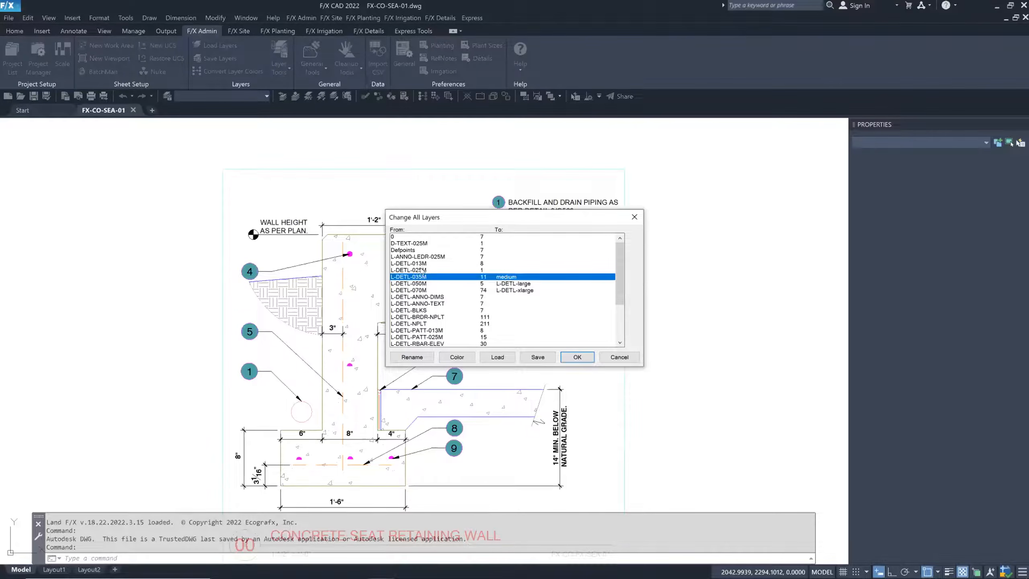
Map the layer L-DETL-025M to the new name L-DETL-013M.
{"action": "left_click", "coordinate": [423, 270]}
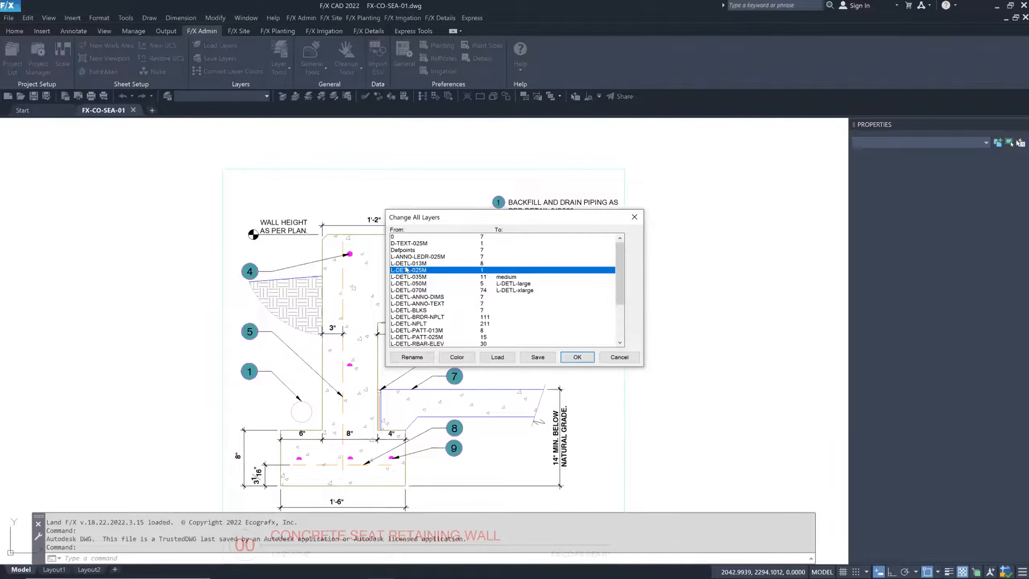
{"action": "left_click", "coordinate": [418, 357]}
{"action": "left_click", "coordinate": [497, 286]}
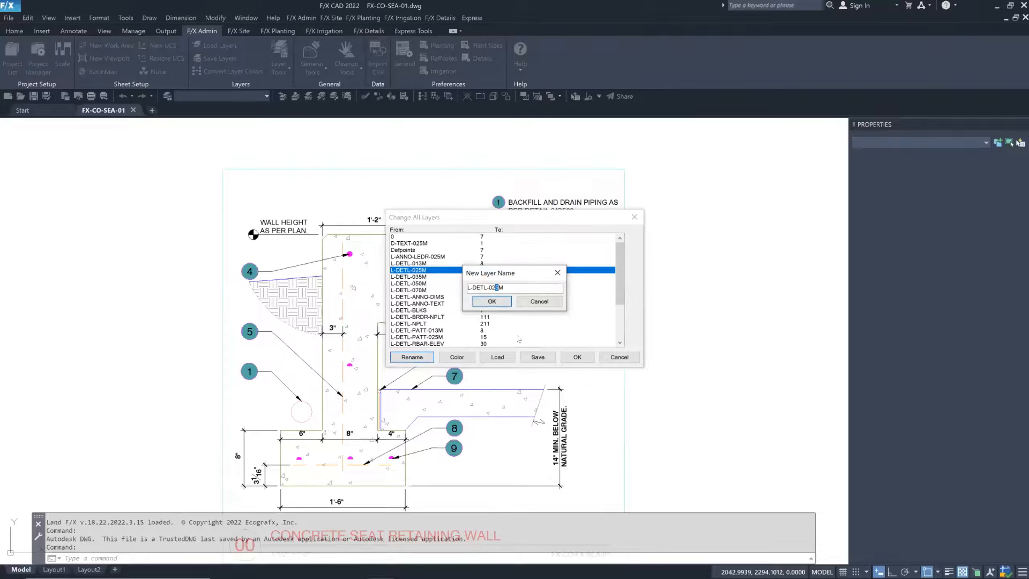
{"action": "key", "text": "BackSpace"}
{"action": "key", "text": "BackSpace"}
{"action": "type", "text": "13"}
{"action": "left_click", "coordinate": [488, 300]}
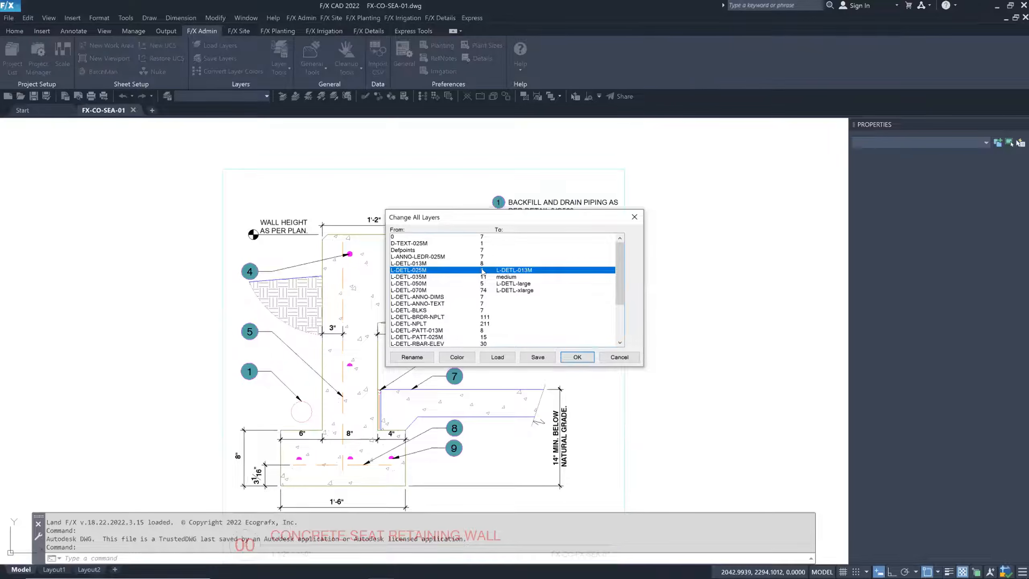
Assign color 40 as the new color of both the L-DETL-025M and L-DETL-013M layers.
{"action": "left_click", "coordinate": [458, 356]}
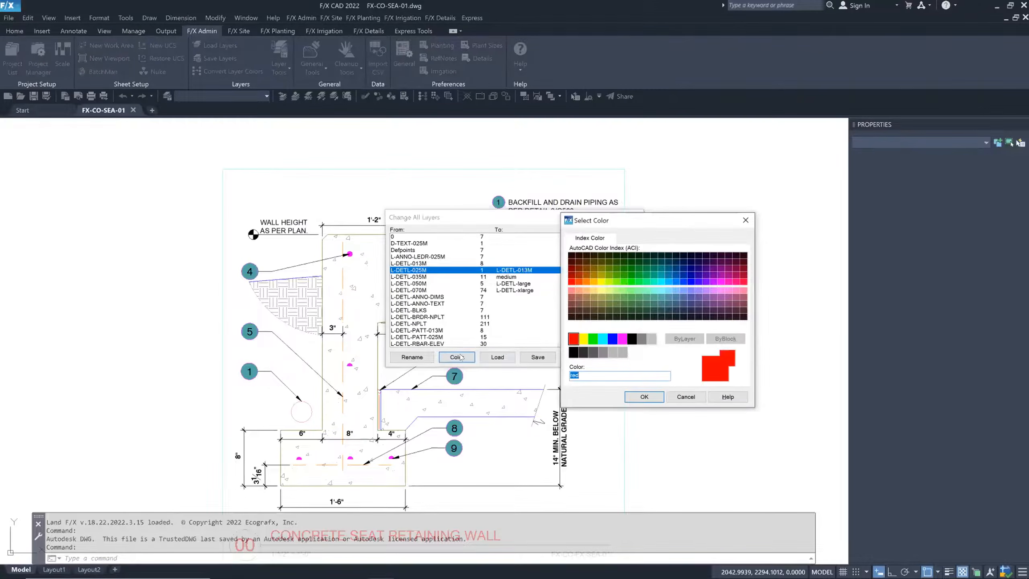
{"action": "left_click", "coordinate": [592, 279]}
{"action": "left_click", "coordinate": [644, 397]}
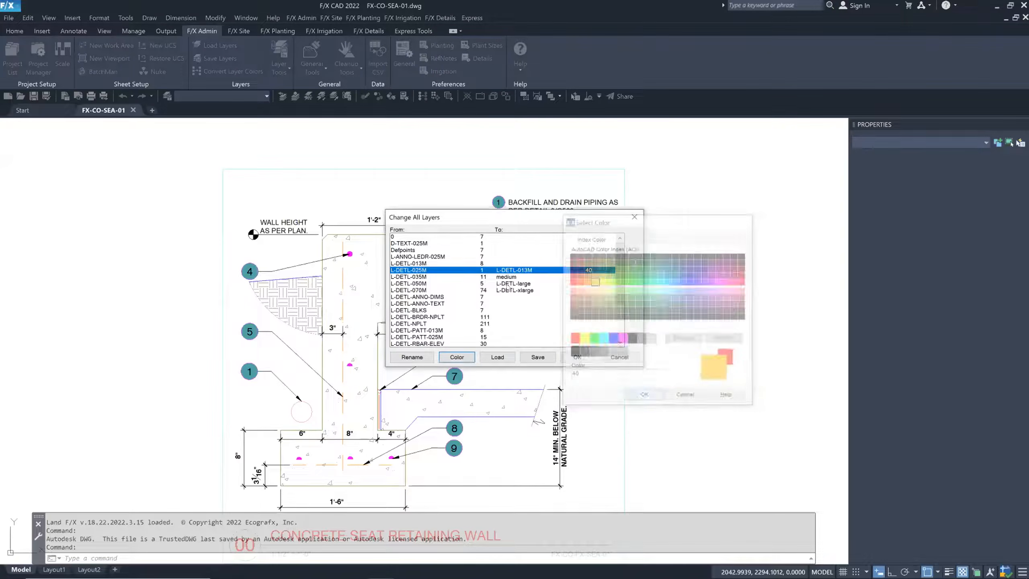
{"action": "left_click", "coordinate": [467, 263]}
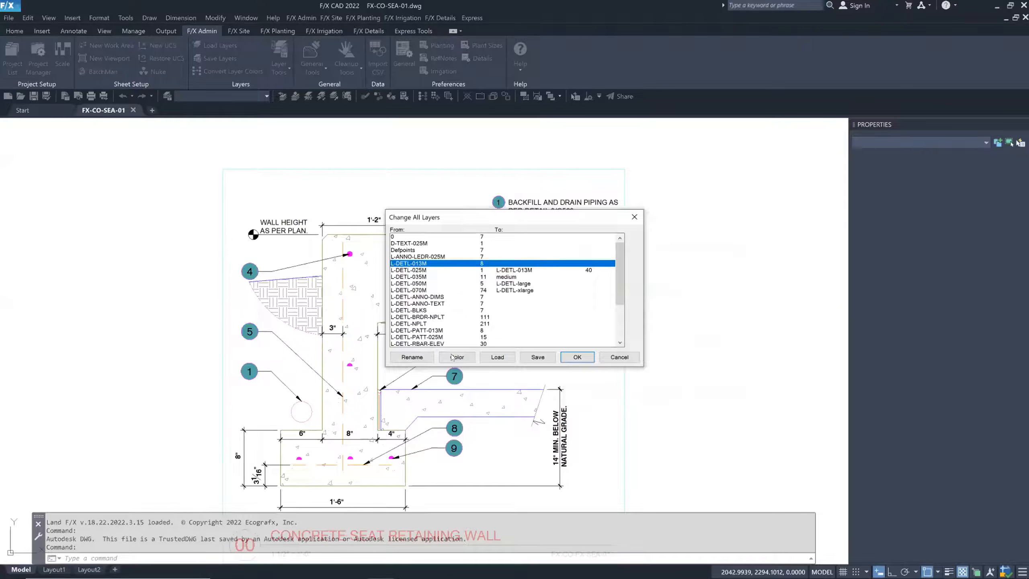
{"action": "left_click", "coordinate": [452, 357]}
{"action": "left_click", "coordinate": [592, 280]}
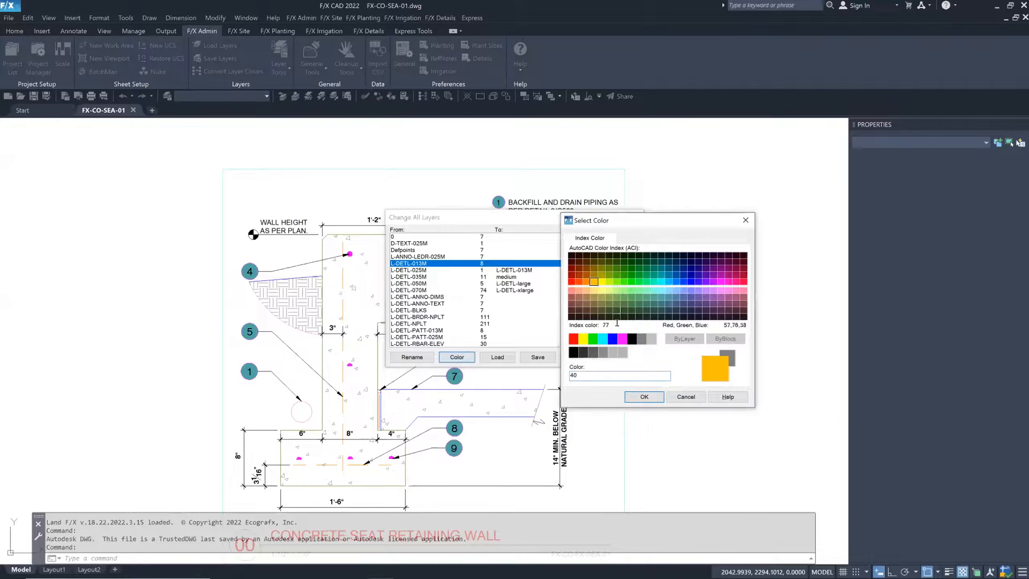
{"action": "left_click", "coordinate": [644, 396]}
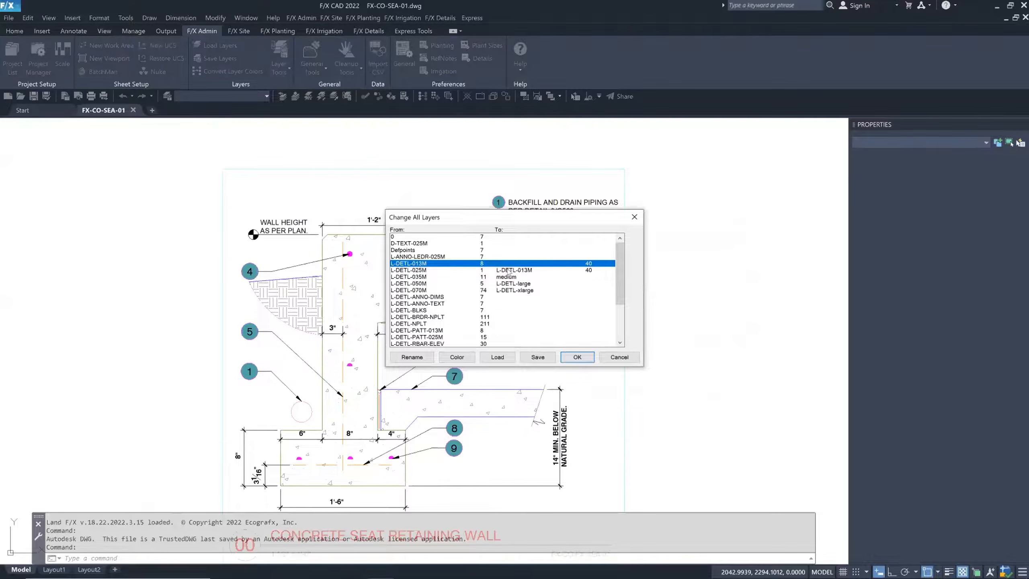
{"action": "left_click", "coordinate": [508, 270]}
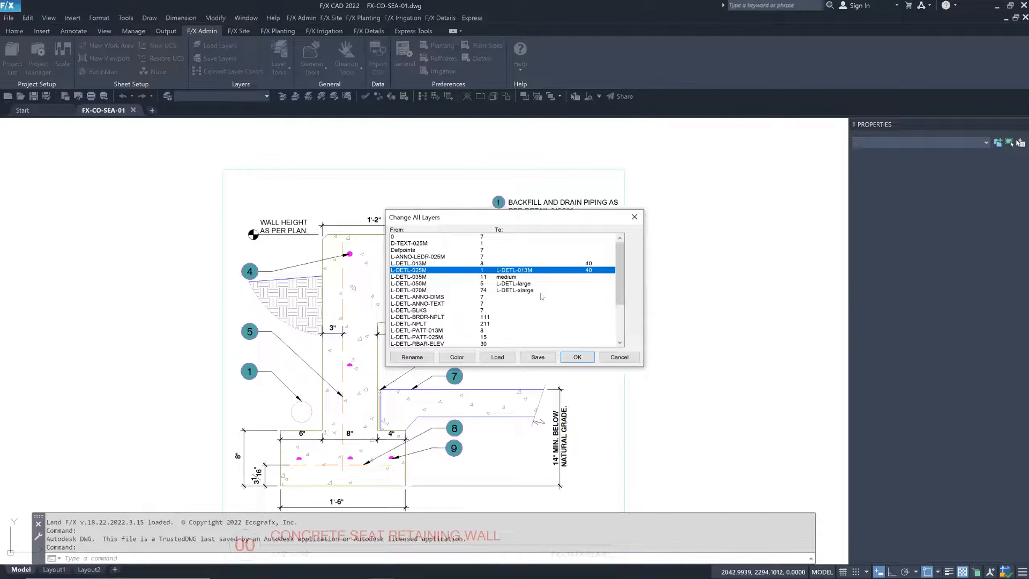
Assign color 210 as the new color of the layer L-DETL-ANNO-TEXT.
{"action": "left_click", "coordinate": [431, 304]}
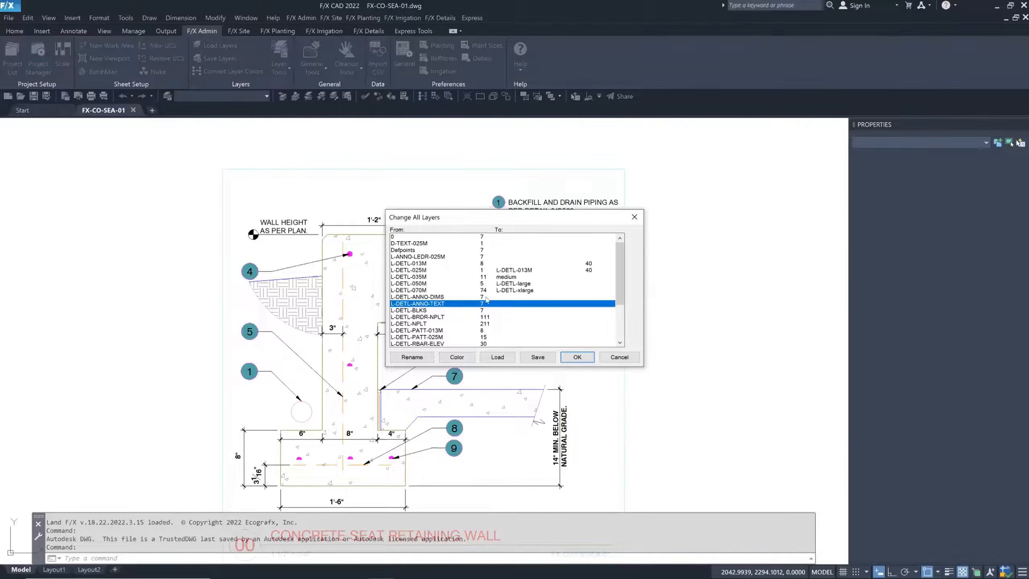
{"action": "left_click", "coordinate": [452, 359]}
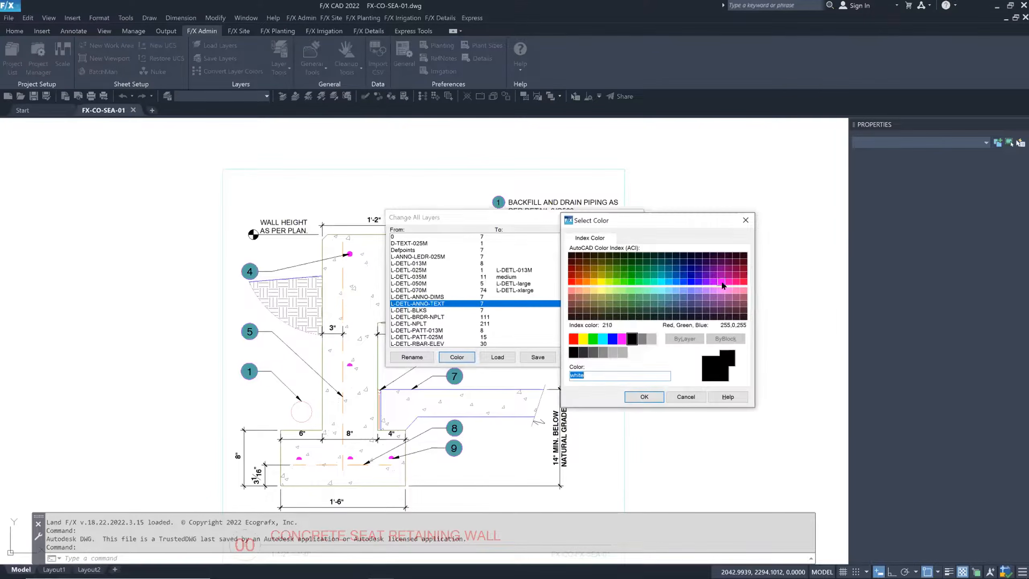
{"action": "left_click", "coordinate": [723, 283]}
{"action": "left_click", "coordinate": [645, 396]}
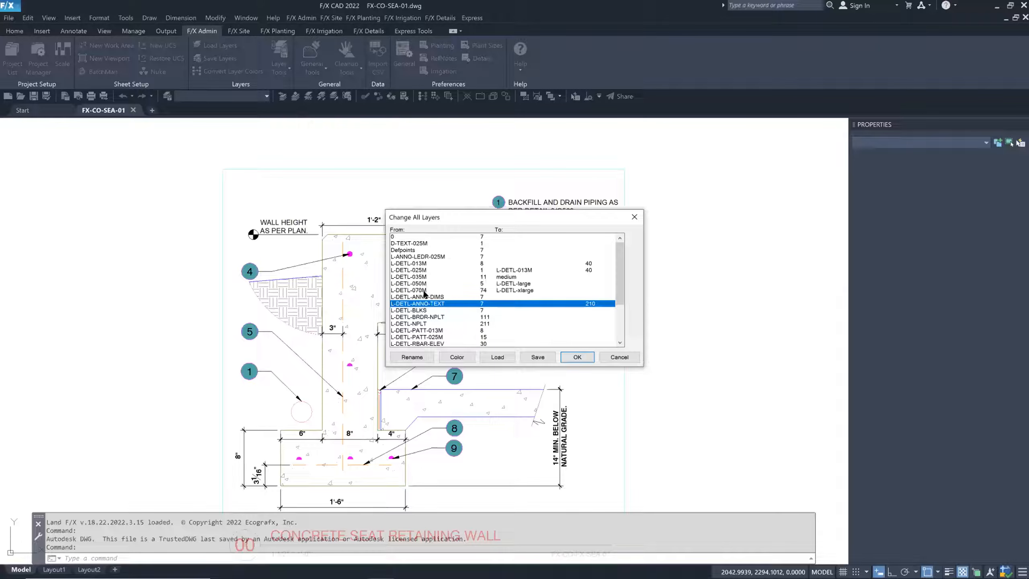
Assign color 130 as the new color of the layer L-DETL-070M.
{"action": "left_click", "coordinate": [429, 290]}
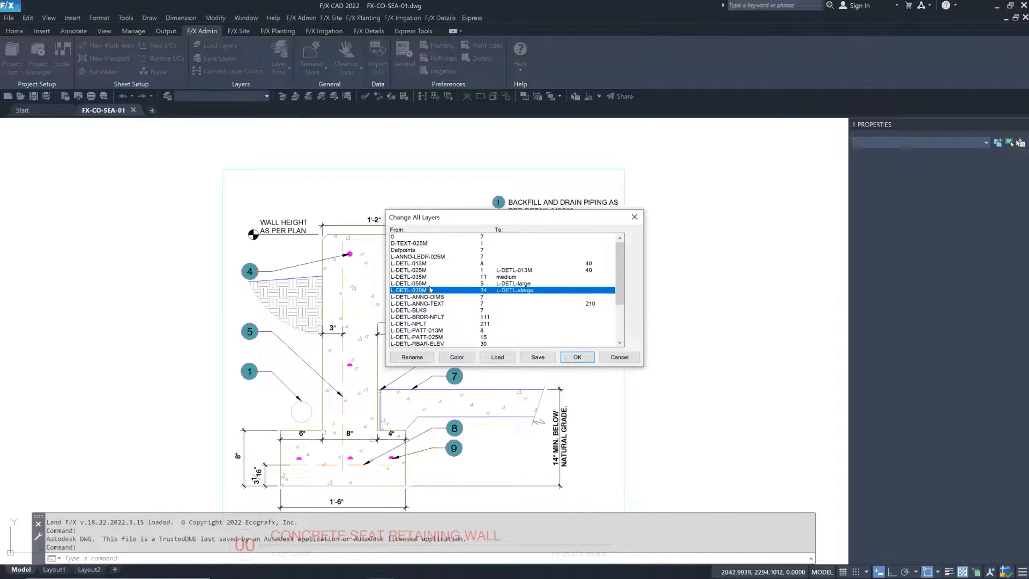
{"action": "left_click", "coordinate": [456, 357]}
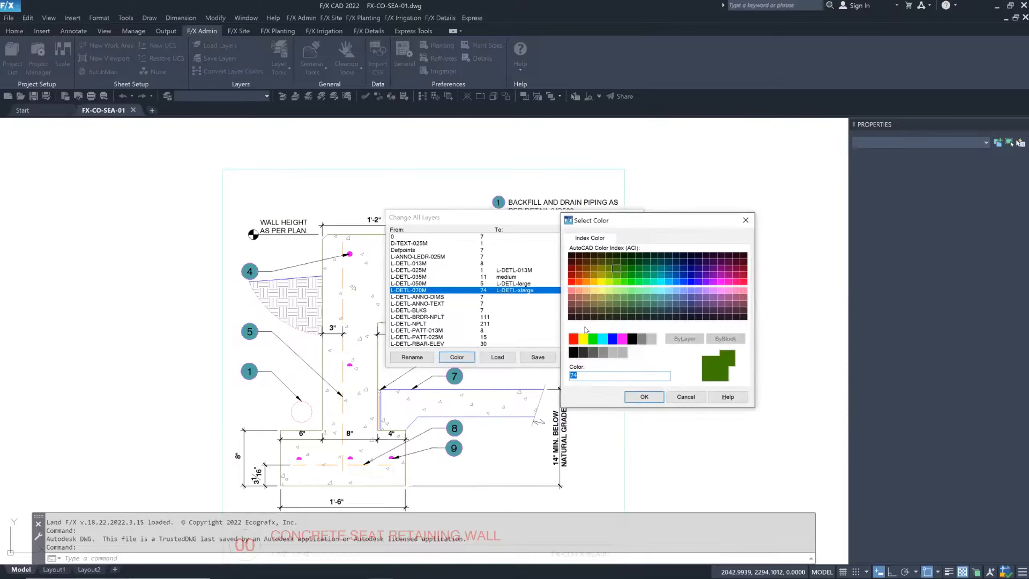
{"action": "left_click", "coordinate": [662, 280]}
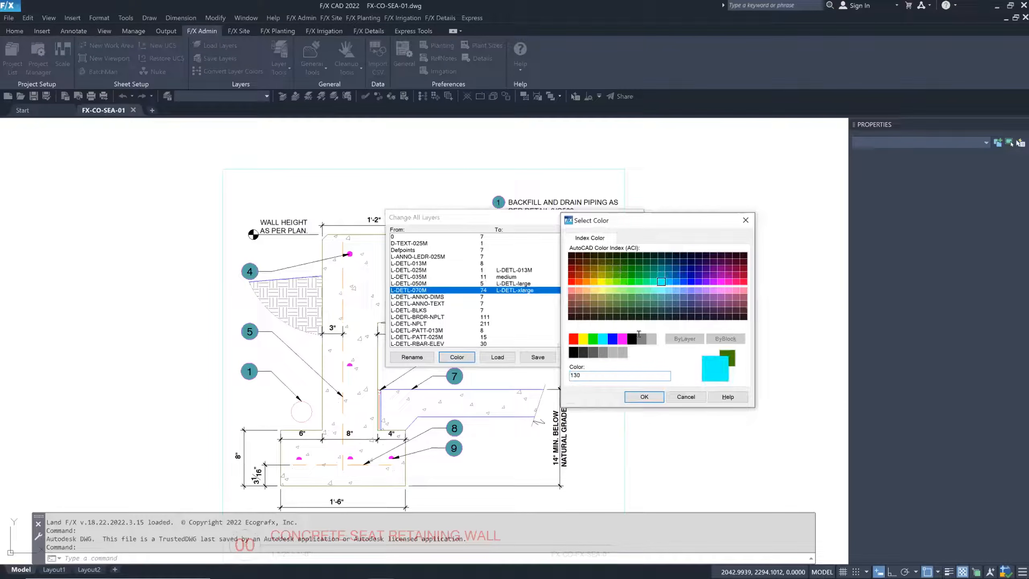
{"action": "left_click", "coordinate": [644, 397]}
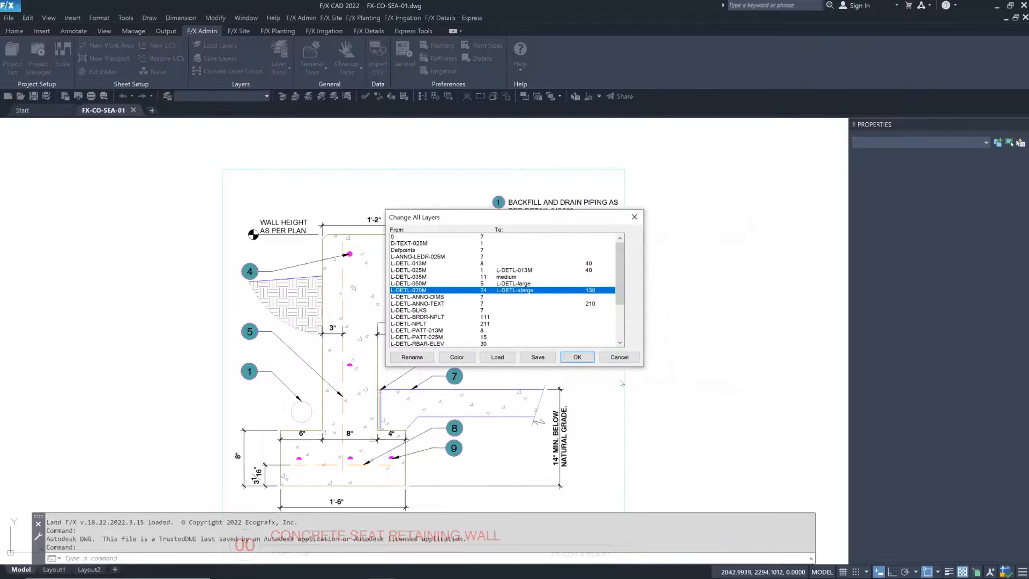
{"action": "mouse_move", "coordinate": [617, 289]}
{"action": "left_mouse_down"}
{"action": "mouse_move", "coordinate": [625, 333]}
{"action": "mouse_move", "coordinate": [631, 289]}
{"action": "left_mouse_up"}
Apply the layer name and color changes to the batch without saving a layer change file.
{"action": "left_click", "coordinate": [538, 357]}
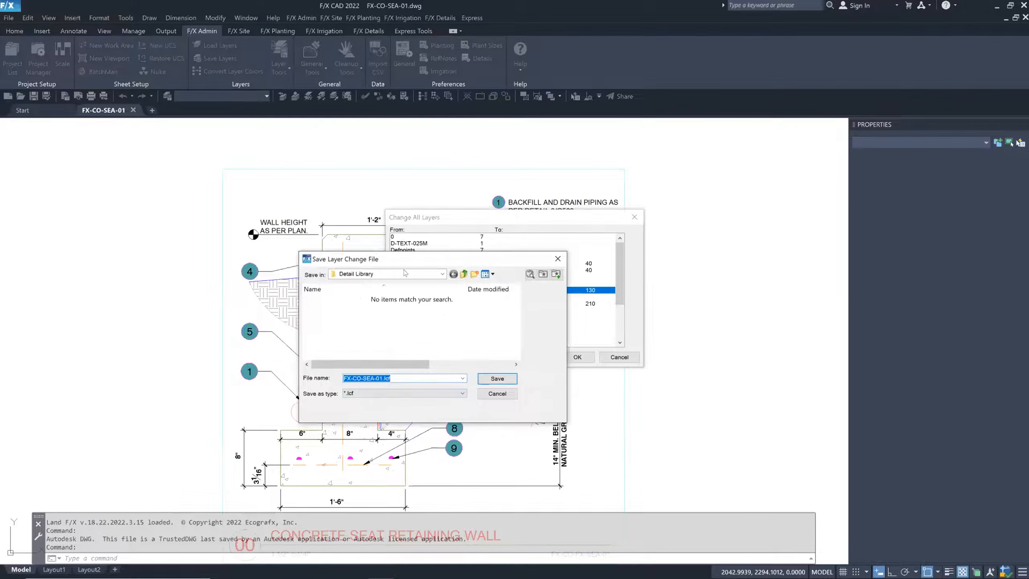
{"action": "left_click", "coordinate": [553, 260]}
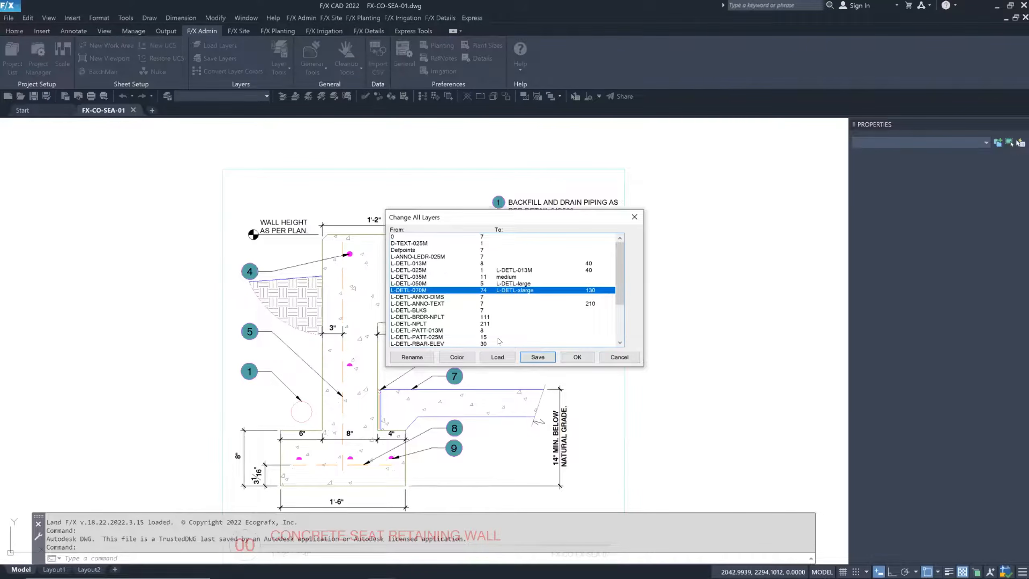
{"action": "left_click", "coordinate": [575, 357]}
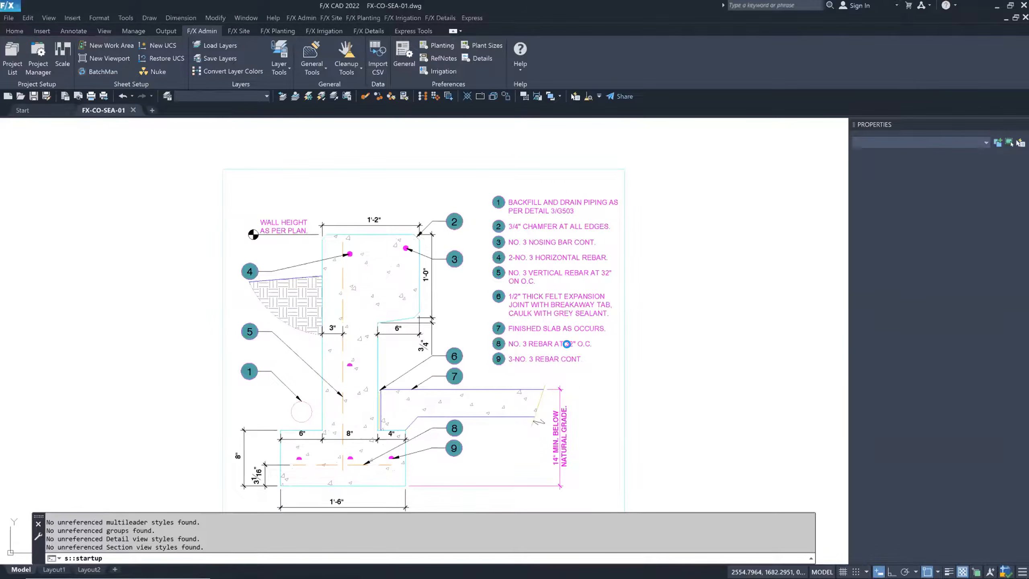
{"action": "middle_click_drag", "start_coordinate": [570, 348], "coordinate": [558, 327]}
{"action": "middle_click_drag", "start_coordinate": [559, 307], "coordinate": [558, 300]}
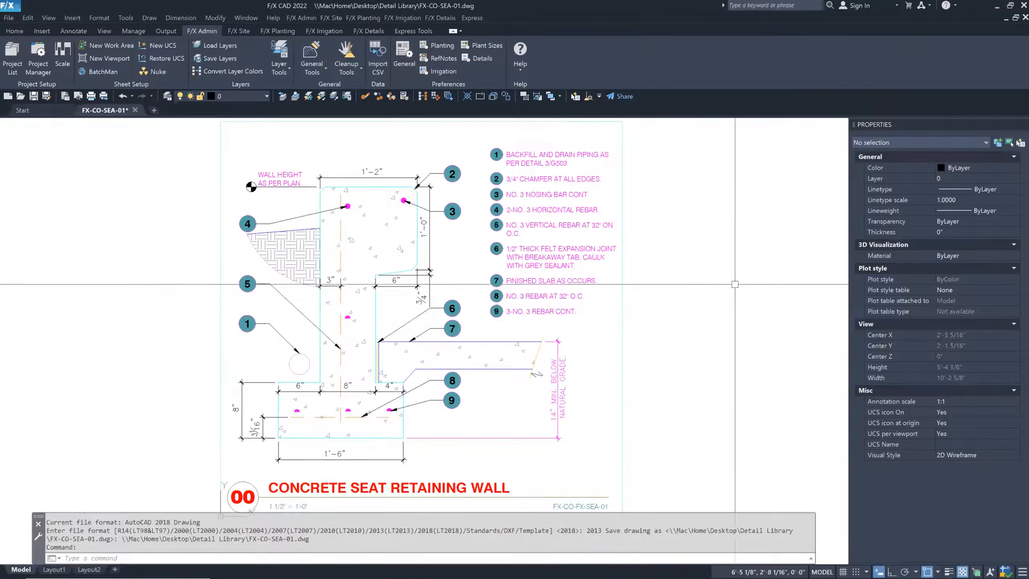
Check the layer and color of the backfill note text and the wall outline in the processed seat wall detail.
{"action": "left_click", "coordinate": [527, 156]}
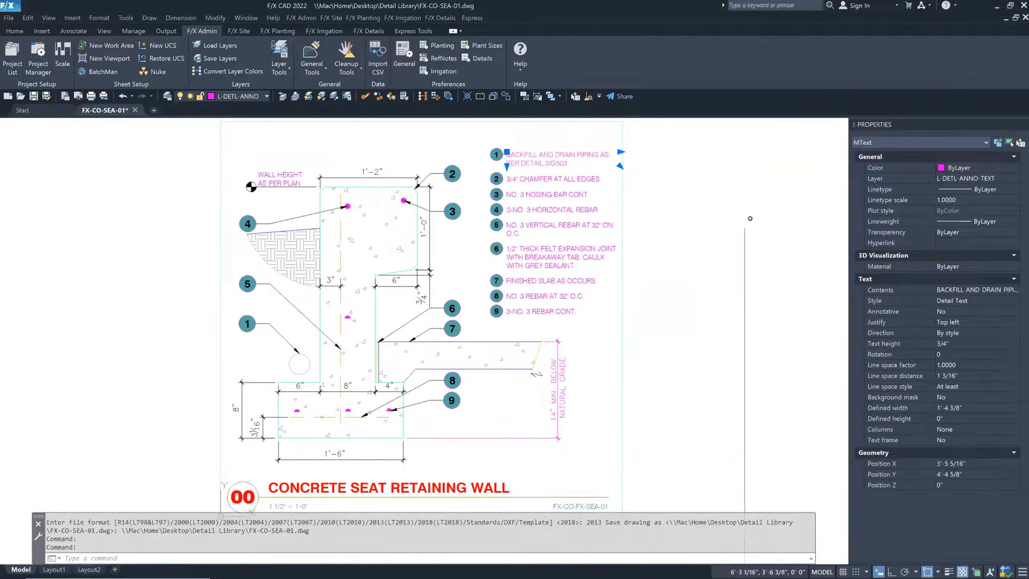
{"action": "key", "text": "Escape"}
{"action": "left_click", "coordinate": [370, 190]}
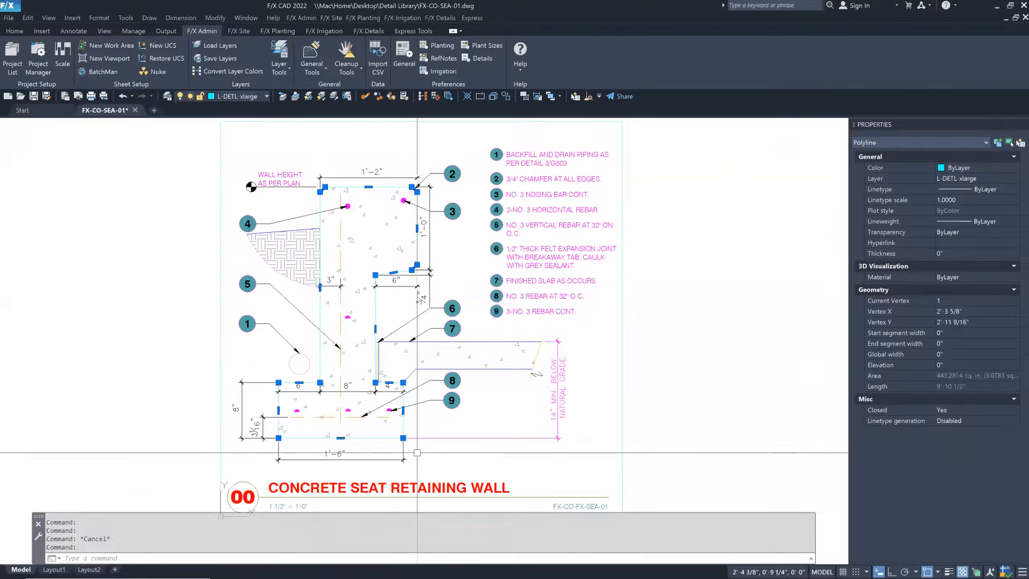
{"action": "key", "text": "Escape"}
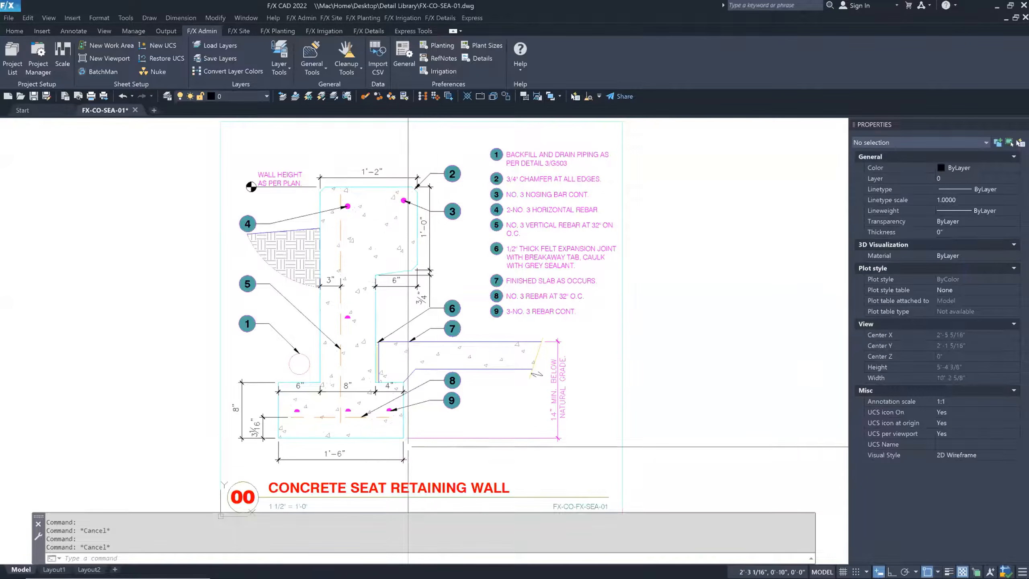
{"action": "scroll", "coordinate": [458, 421], "scroll_direction": "down", "scroll_amount": 6}
{"action": "middle_click_drag", "start_coordinate": [458, 421], "coordinate": [422, 409]}
{"action": "scroll", "coordinate": [445, 413], "scroll_direction": "up", "scroll_amount": 4}
{"action": "scroll", "coordinate": [432, 408], "scroll_direction": "up", "scroll_amount": 2}
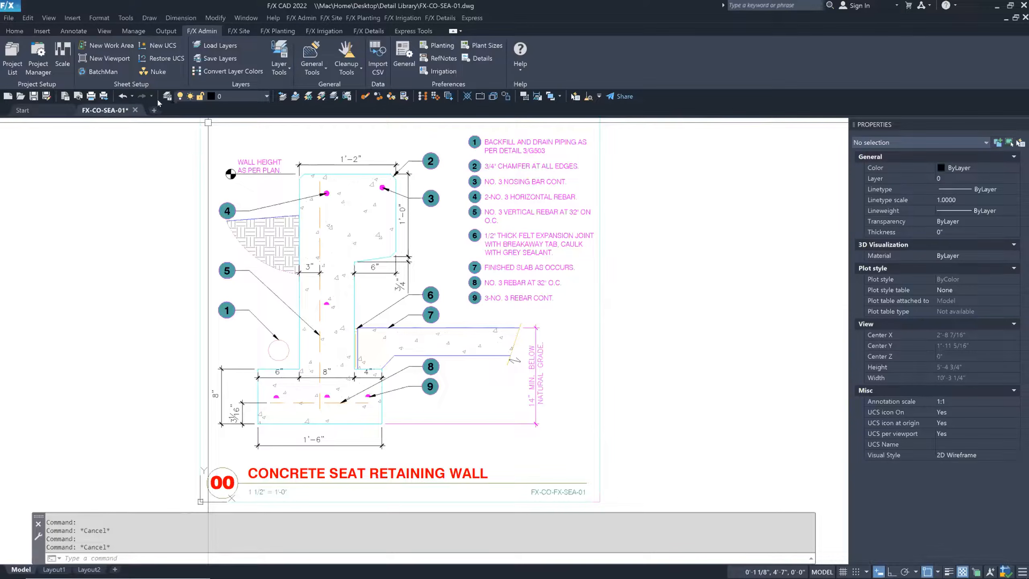
Open the drawing Demonstration Detail.dwg from the desktop.
{"action": "left_click", "coordinate": [1010, 5]}
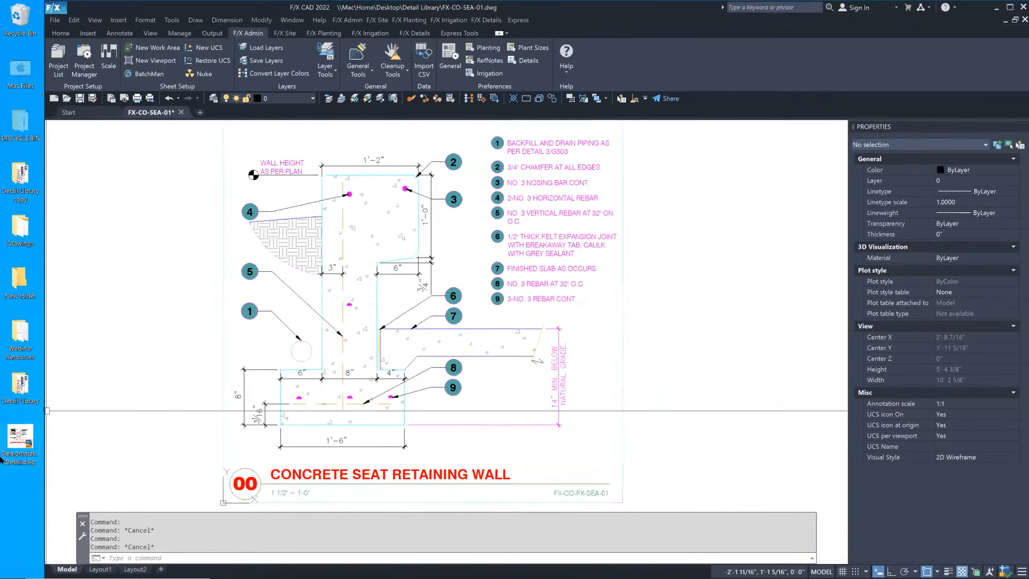
{"action": "left_click", "coordinate": [11, 441]}
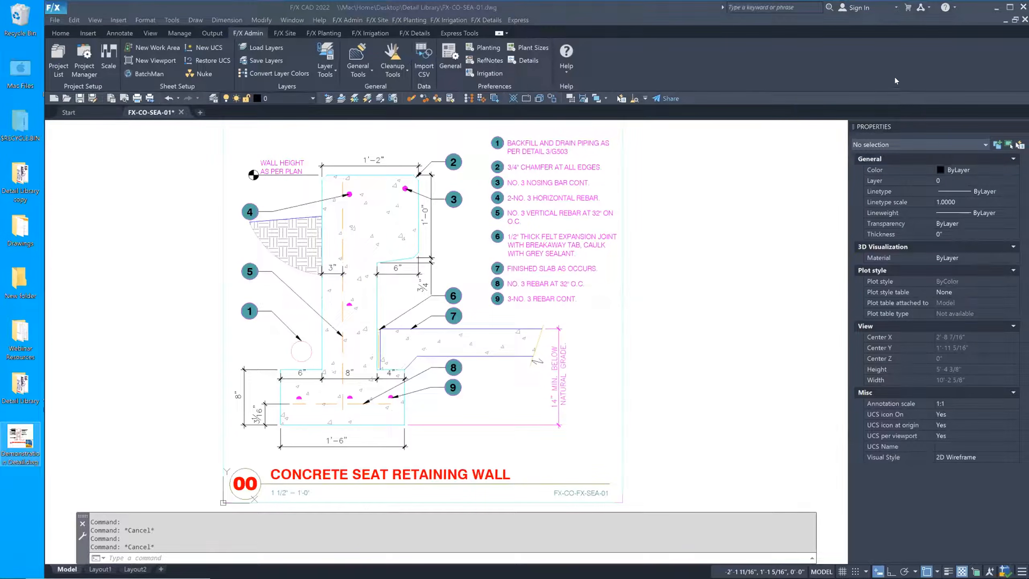
{"action": "double_click", "coordinate": [19, 433]}
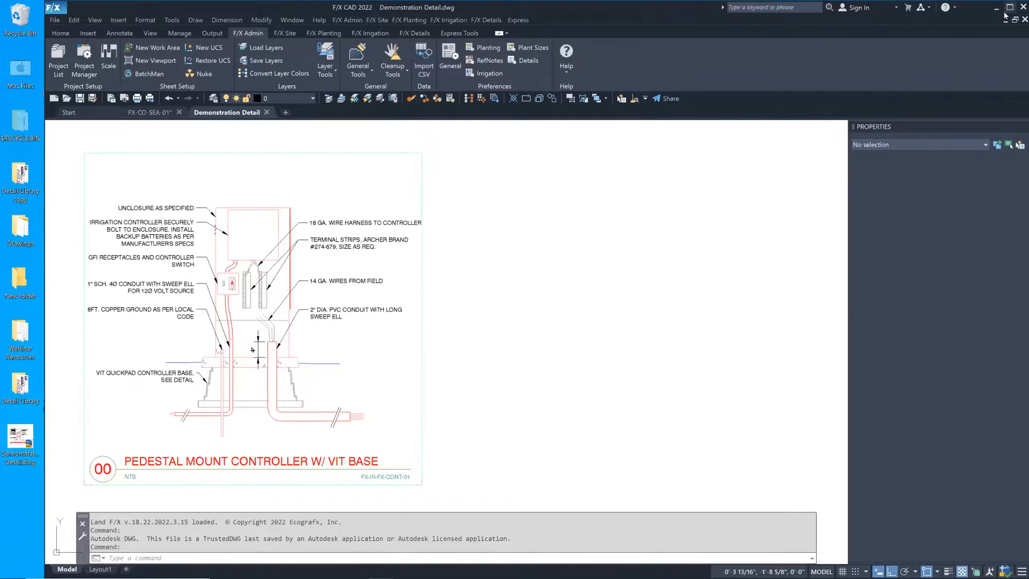
{"action": "left_click", "coordinate": [1010, 6]}
{"action": "middle_click_drag", "start_coordinate": [467, 231], "coordinate": [600, 202]}
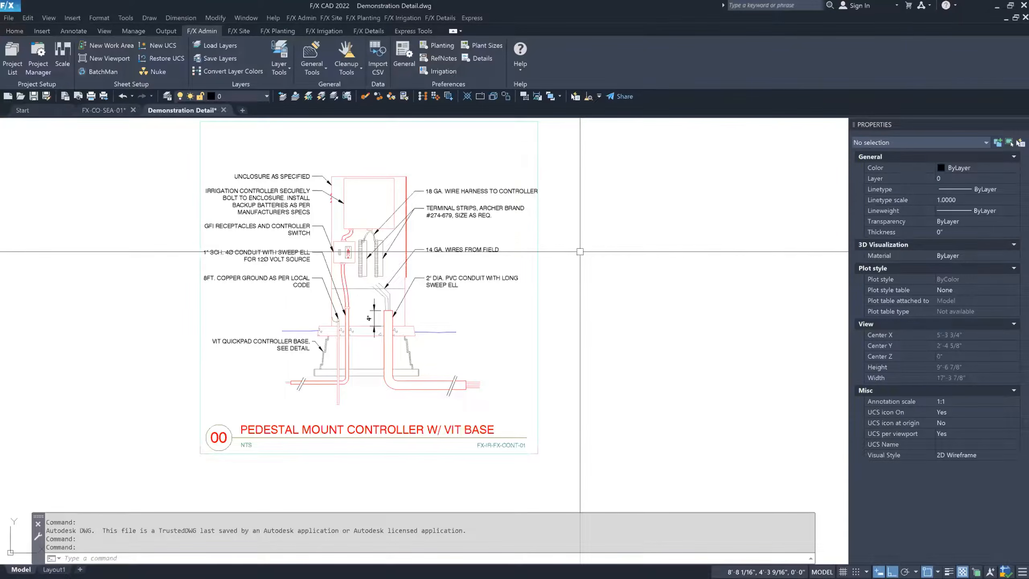
Correct the first word of the "UNCLOSURE AS SPECIFIED" callout to ENCLOSURE.
{"action": "left_click", "coordinate": [324, 178]}
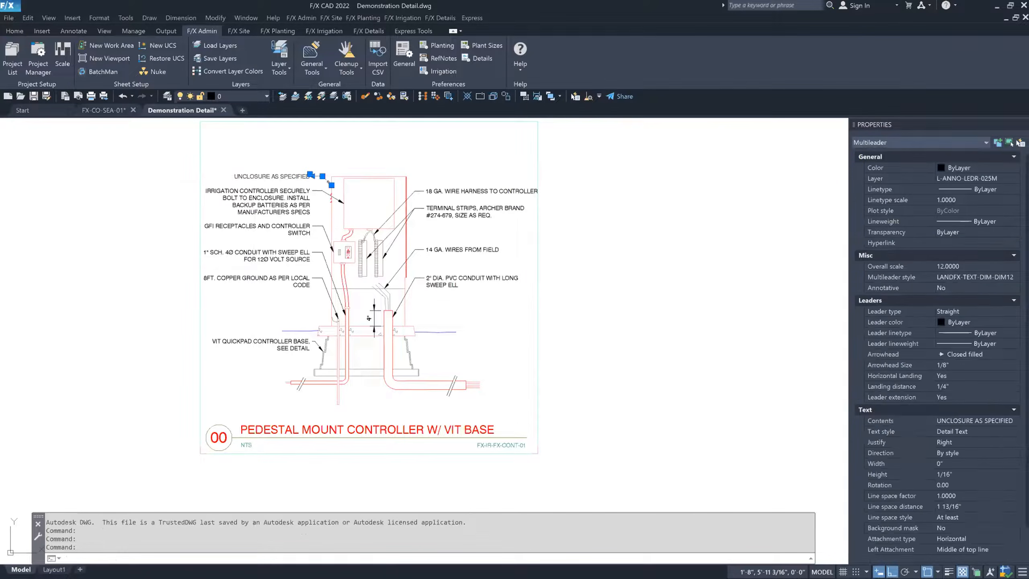
{"action": "double_click", "coordinate": [246, 177]}
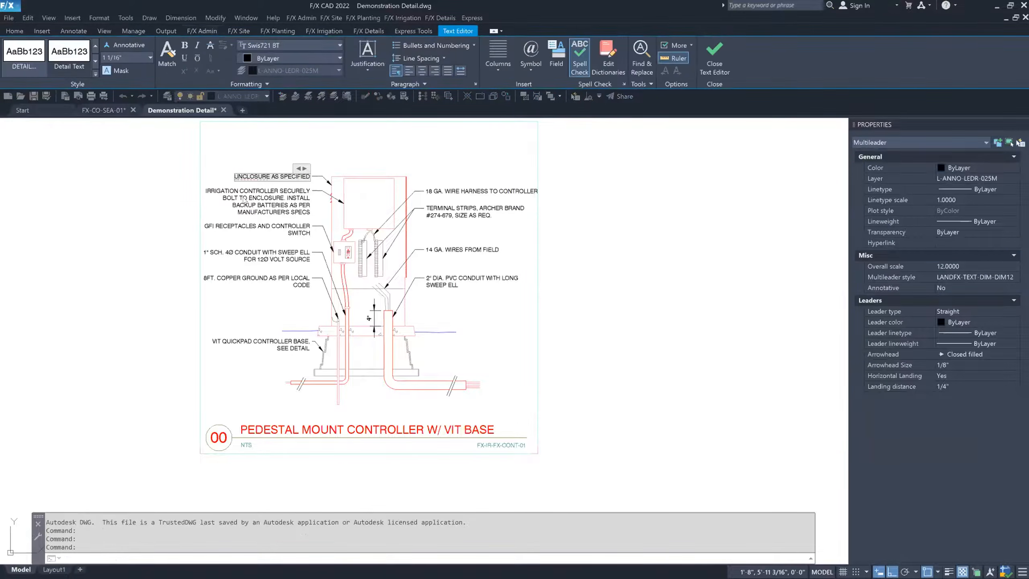
{"action": "key", "text": "Delete"}
{"action": "type", "text": "E"}
{"action": "left_click", "coordinate": [334, 163]}
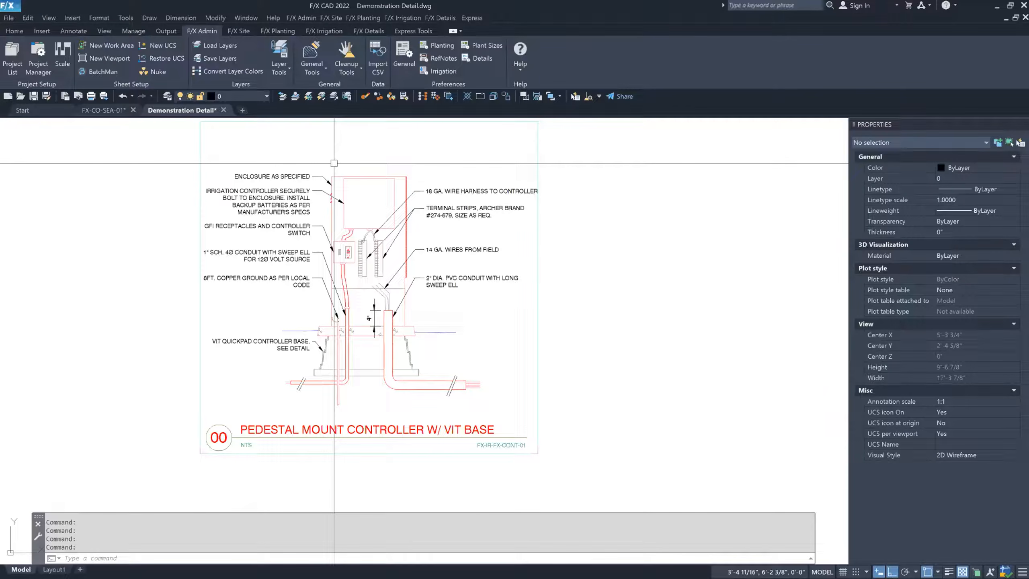
Check the layer of the wire harness callout and turn off the layer L-ANNO-LEDR-025M.
{"action": "left_click", "coordinate": [465, 192]}
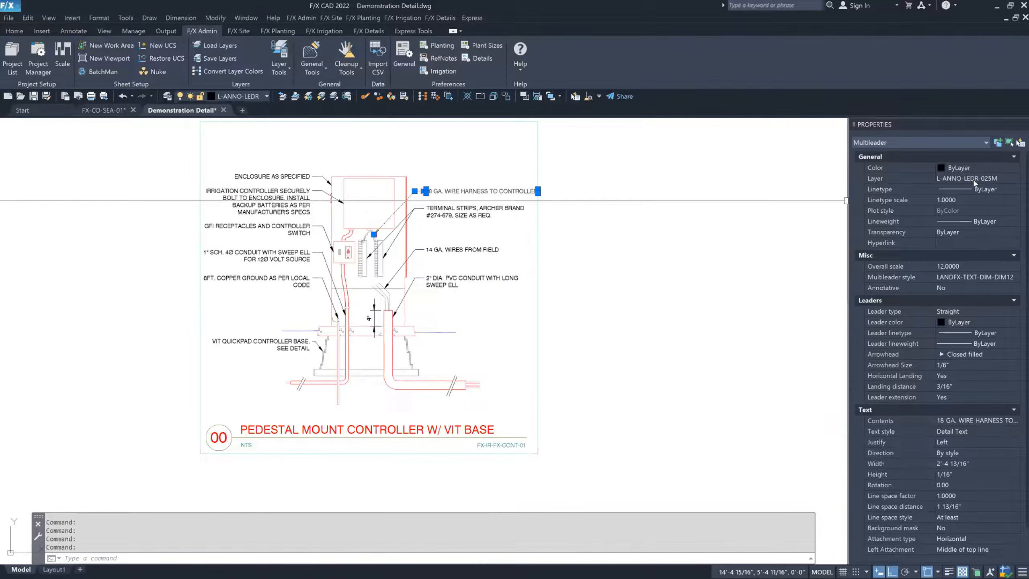
{"action": "left_click", "coordinate": [233, 96]}
{"action": "scroll", "coordinate": [182, 284], "scroll_direction": "up", "scroll_amount": 2}
{"action": "left_click", "coordinate": [181, 304]}
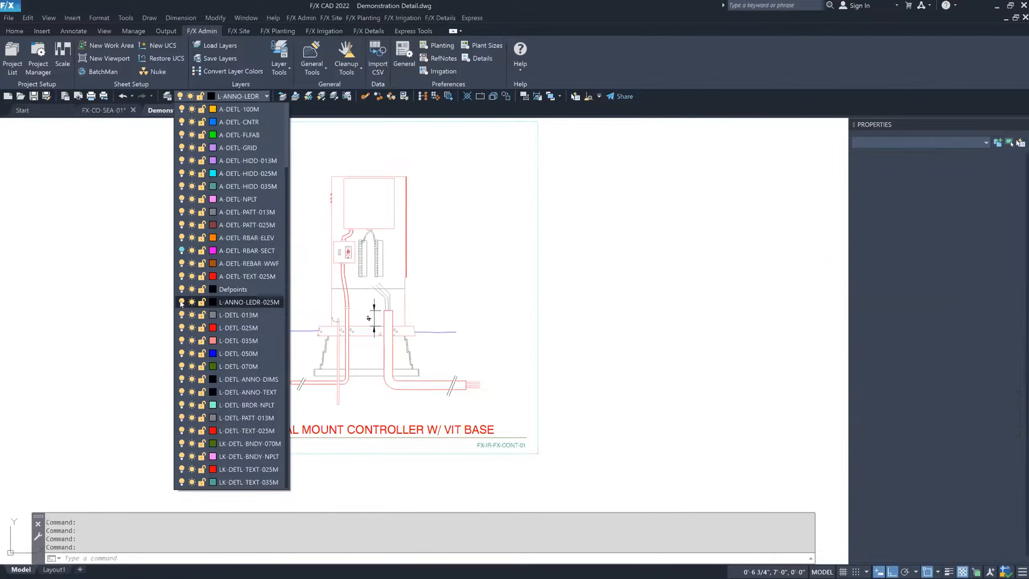
{"action": "left_click", "coordinate": [613, 272]}
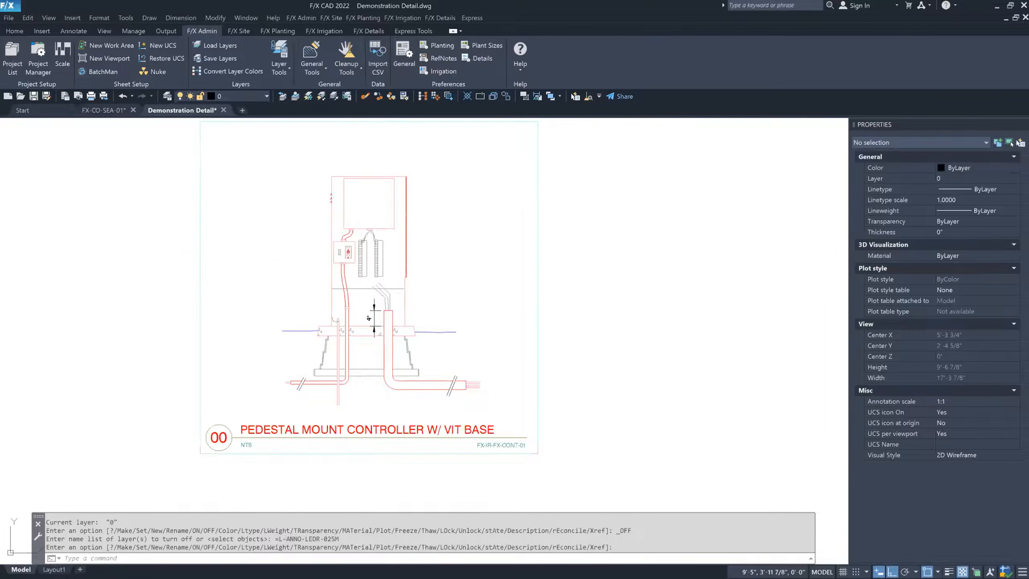
{"action": "middle_click_drag", "start_coordinate": [592, 250], "coordinate": [597, 268]}
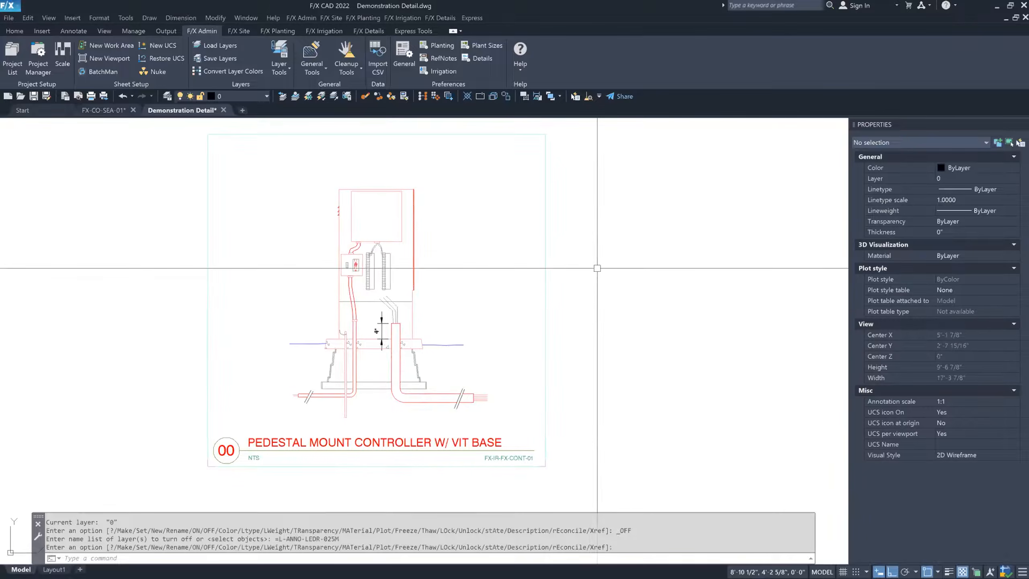
Turn off the dimension's layer, L-DETL-ANNO-DIMS.
{"action": "left_click", "coordinate": [381, 319]}
{"action": "left_click", "coordinate": [239, 96]}
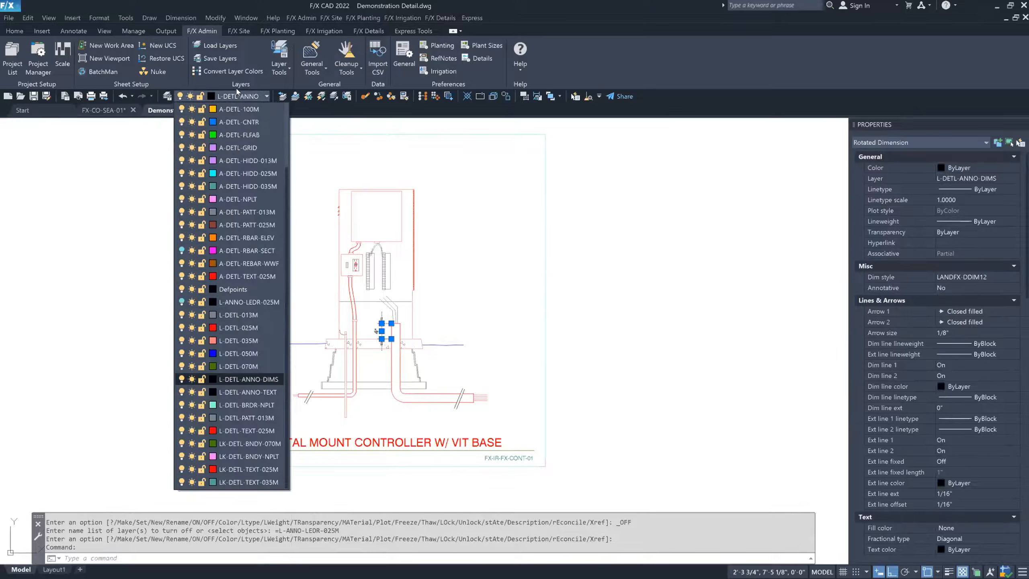
{"action": "left_click", "coordinate": [181, 379]}
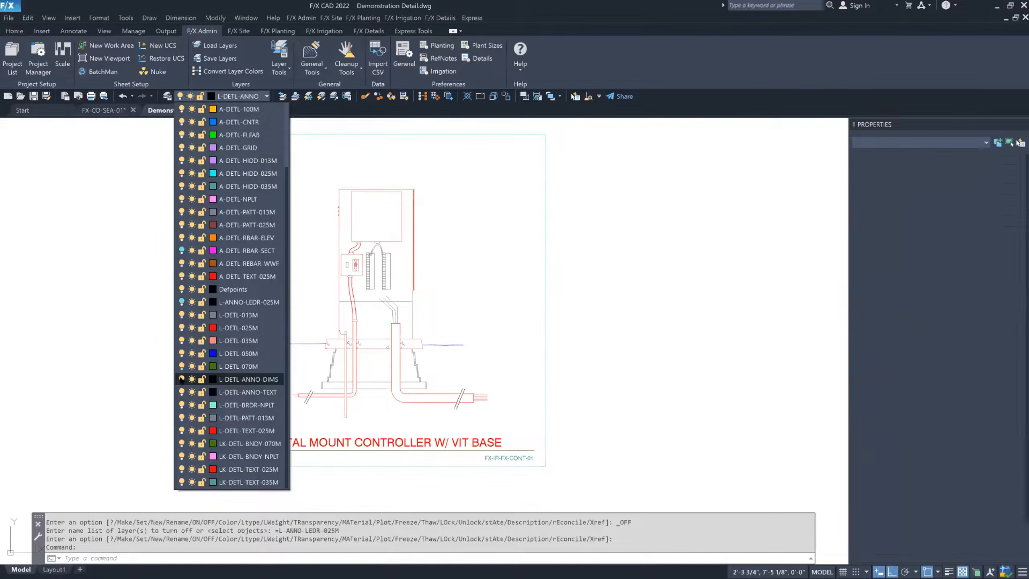
{"action": "left_click", "coordinate": [668, 272]}
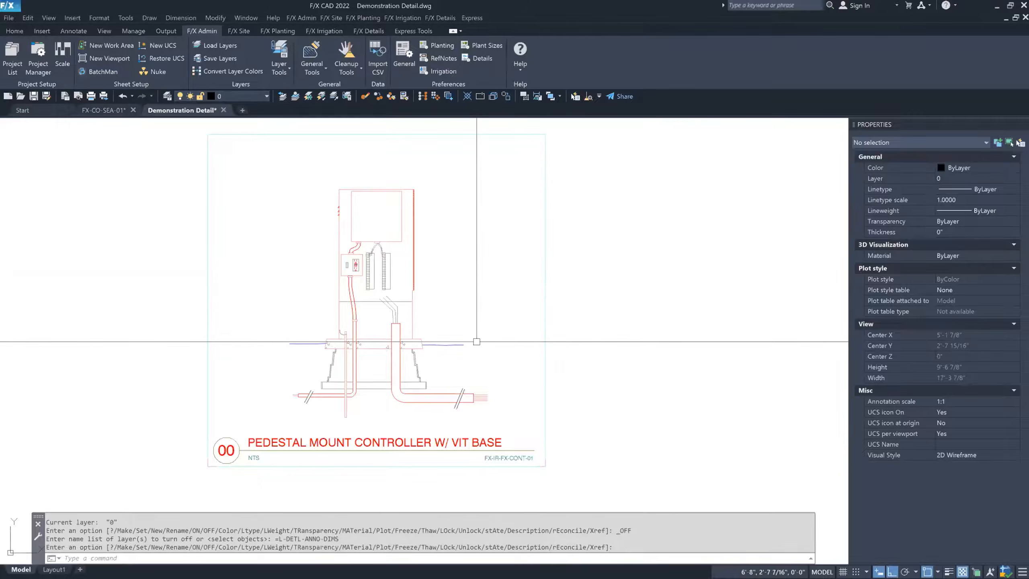
Select all the pedestal controller linework, check which object types it contains, and clear the selection.
{"action": "left_click", "coordinate": [232, 163]}
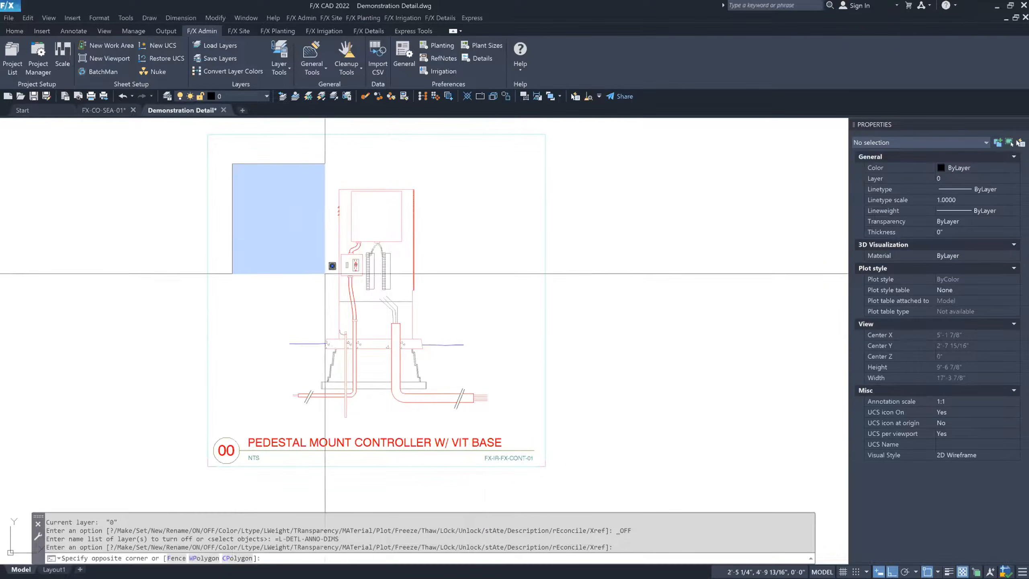
{"action": "left_click", "coordinate": [511, 423]}
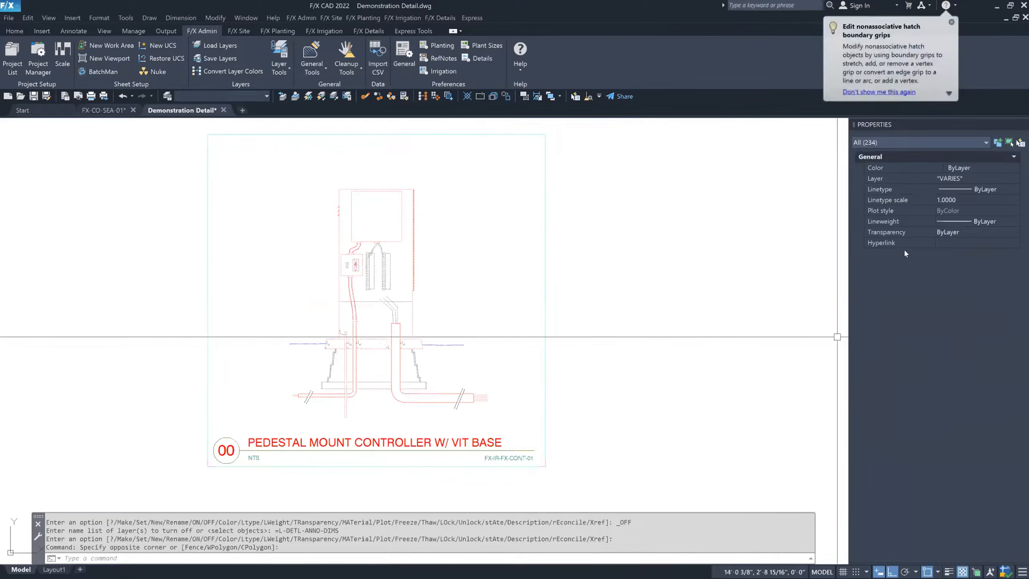
{"action": "left_click", "coordinate": [902, 144]}
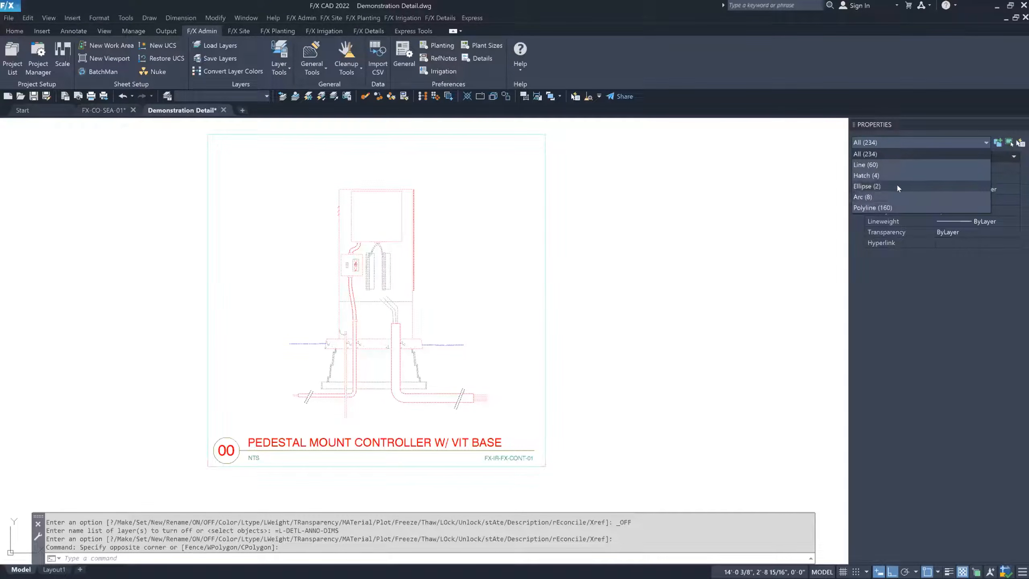
{"action": "left_click", "coordinate": [488, 244]}
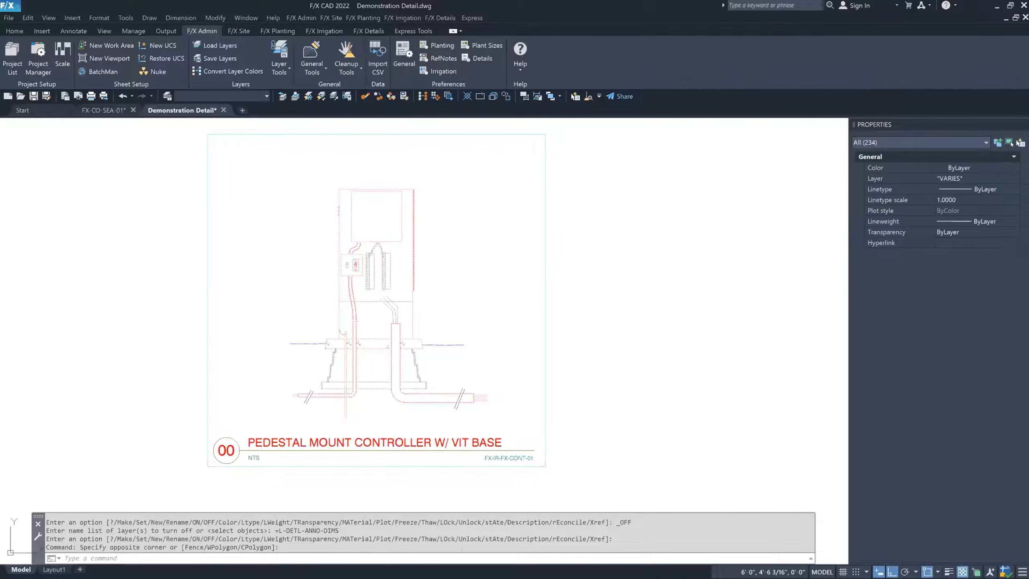
{"action": "key", "text": "Escape"}
{"action": "key", "text": "Escape"}
{"action": "middle_click_drag", "start_coordinate": [458, 258], "coordinate": [475, 252]}
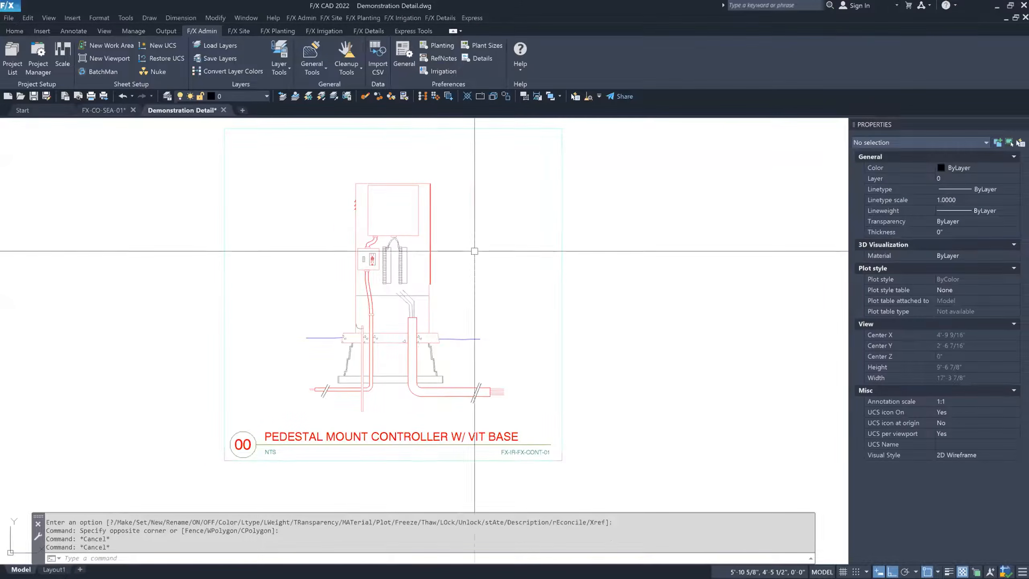
Reselect the controller linework, filter it to ellipses with Quick Select, and locate them in the drawing.
{"action": "left_click", "coordinate": [258, 162]}
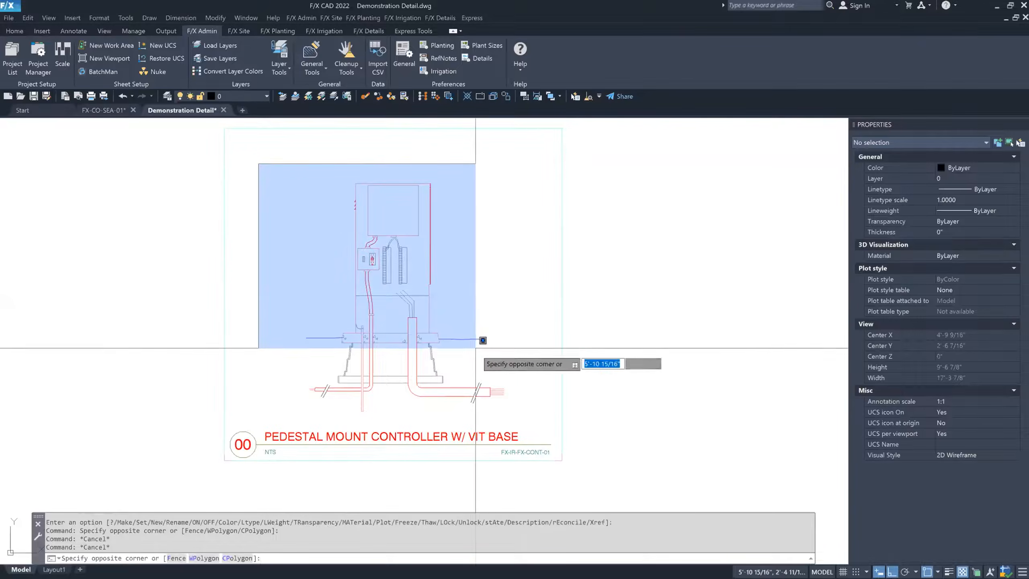
{"action": "left_click", "coordinate": [530, 417]}
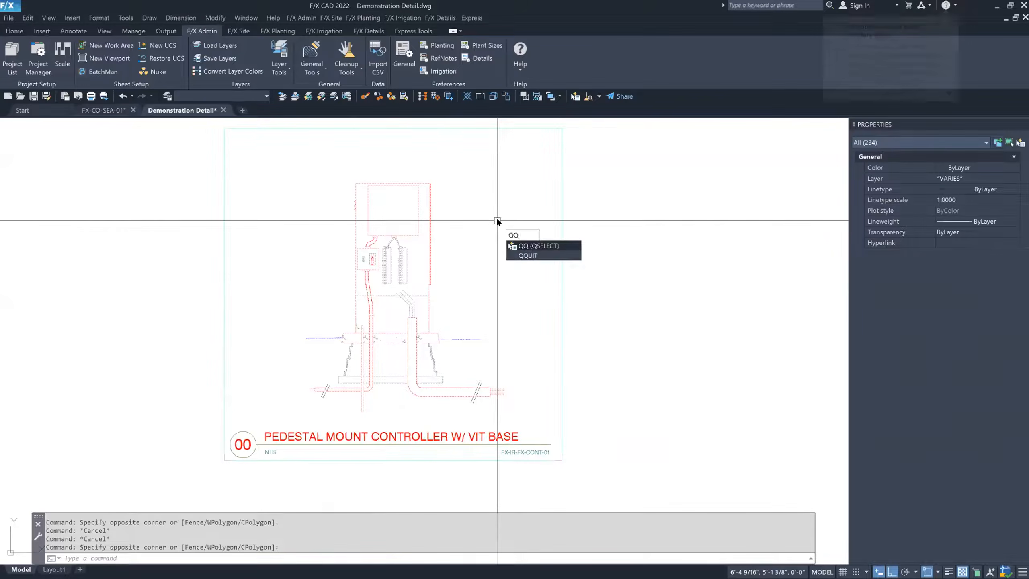
{"action": "key", "text": "Return"}
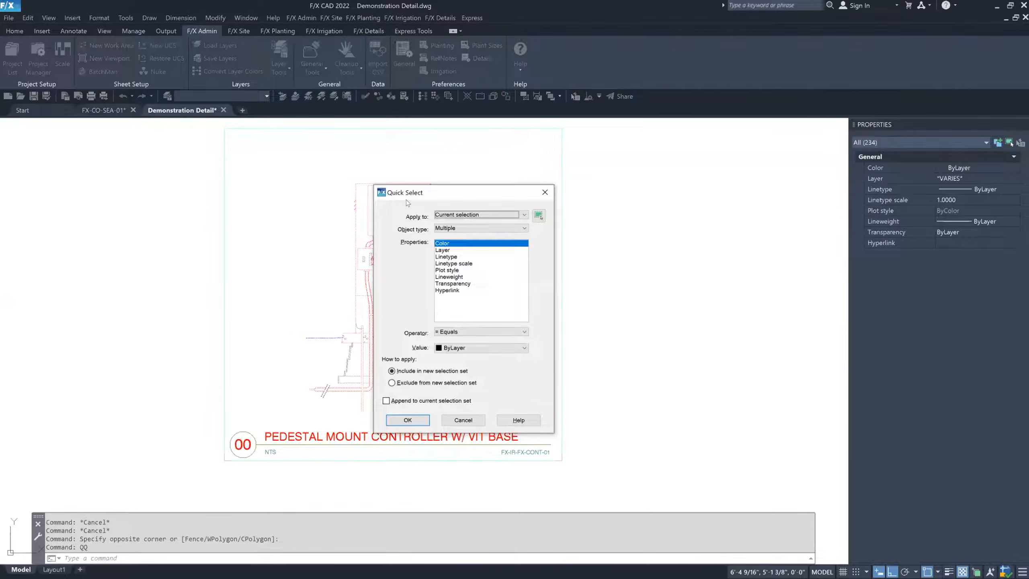
{"action": "left_click", "coordinate": [463, 227]}
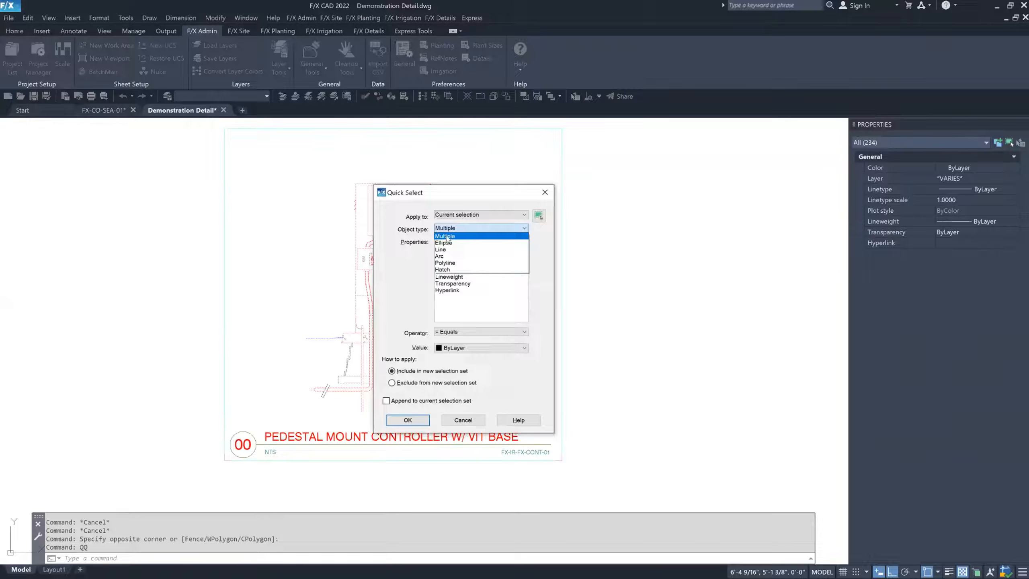
{"action": "left_click", "coordinate": [448, 243]}
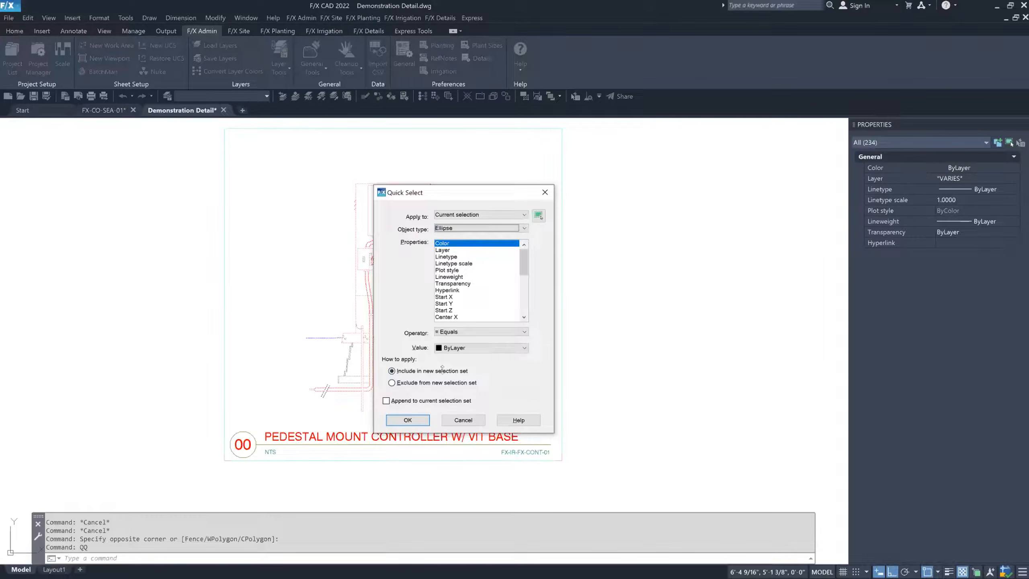
{"action": "left_click", "coordinate": [407, 419]}
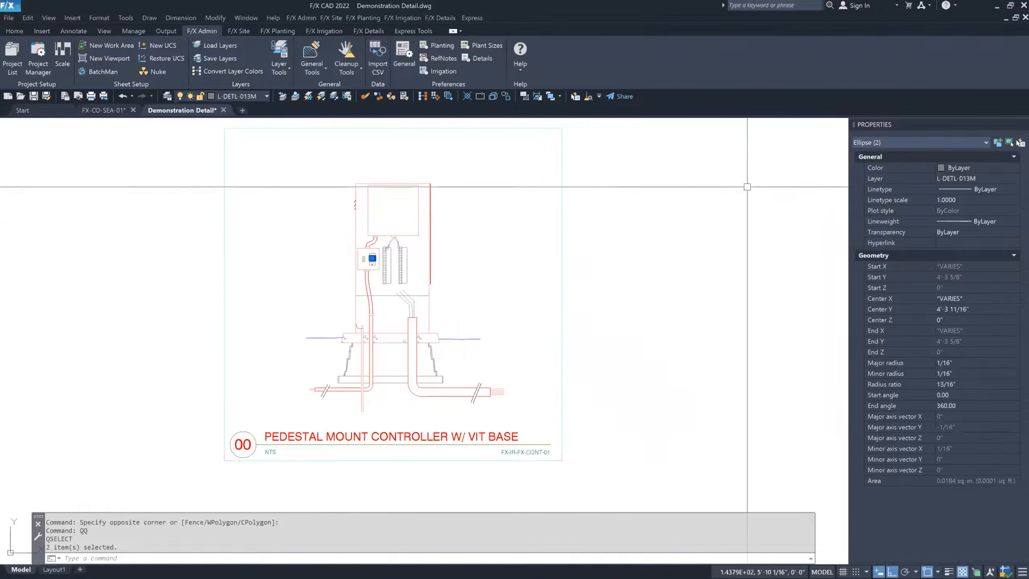
{"action": "scroll", "coordinate": [376, 260], "scroll_direction": "up", "scroll_amount": 8}
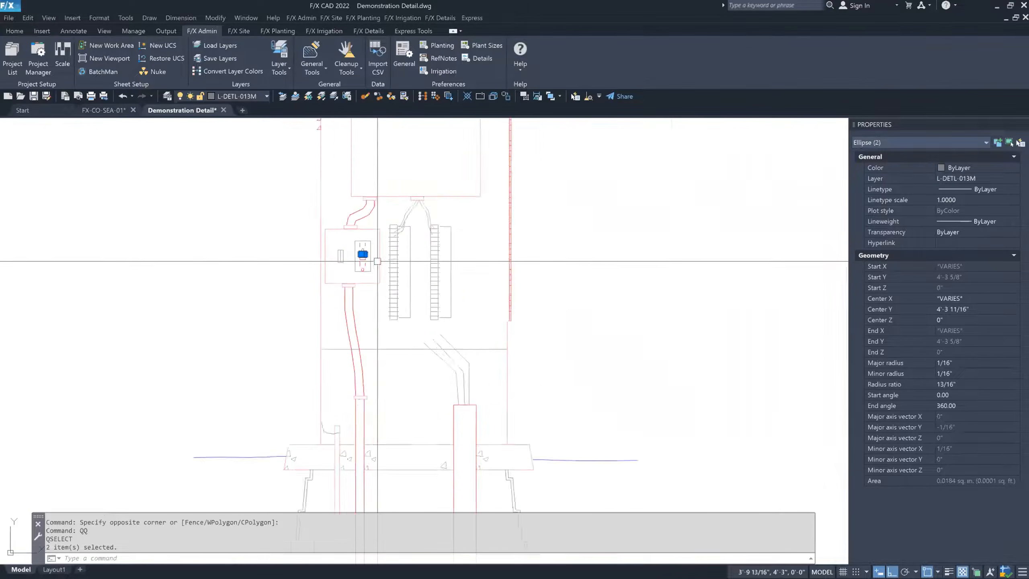
{"action": "scroll", "coordinate": [333, 211], "scroll_direction": "up", "scroll_amount": 6}
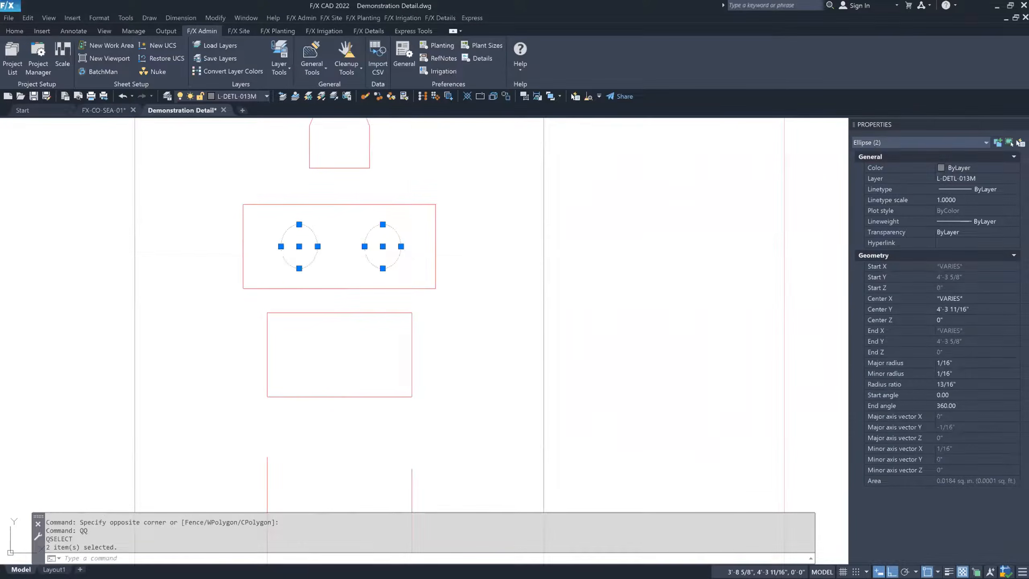
{"action": "key", "text": "Escape"}
{"action": "scroll", "coordinate": [409, 251], "scroll_direction": "down", "scroll_amount": 5}
{"action": "middle_click_drag", "start_coordinate": [365, 257], "coordinate": [368, 300]}
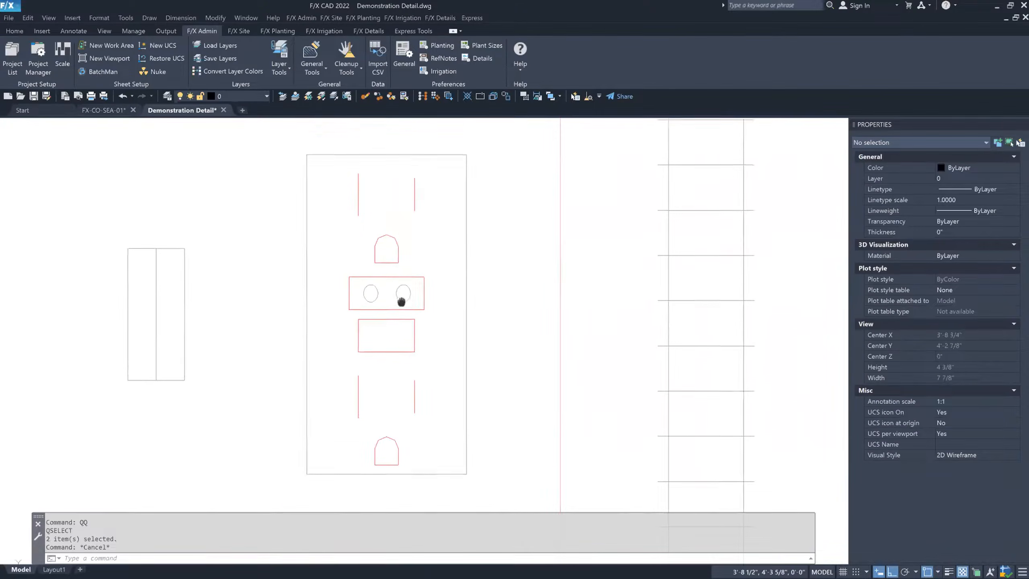
{"action": "scroll", "coordinate": [330, 299], "scroll_direction": "down", "scroll_amount": 15}
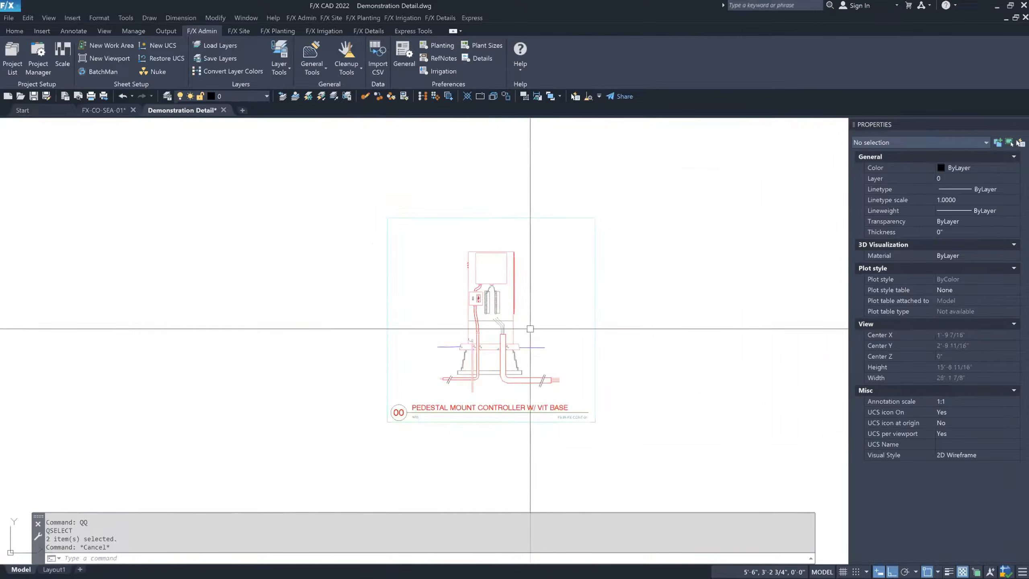
Delete the two small ellipses inside the electrical outlet of the controller.
{"action": "scroll", "coordinate": [474, 292], "scroll_direction": "up", "scroll_amount": 10}
{"action": "scroll", "coordinate": [468, 257], "scroll_direction": "up", "scroll_amount": 8}
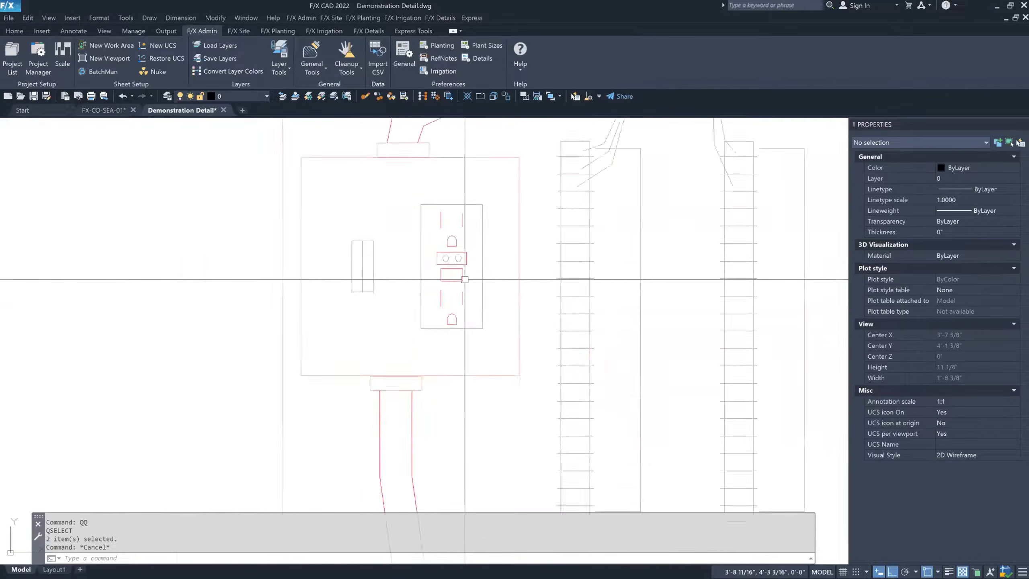
{"action": "left_click", "coordinate": [454, 249]}
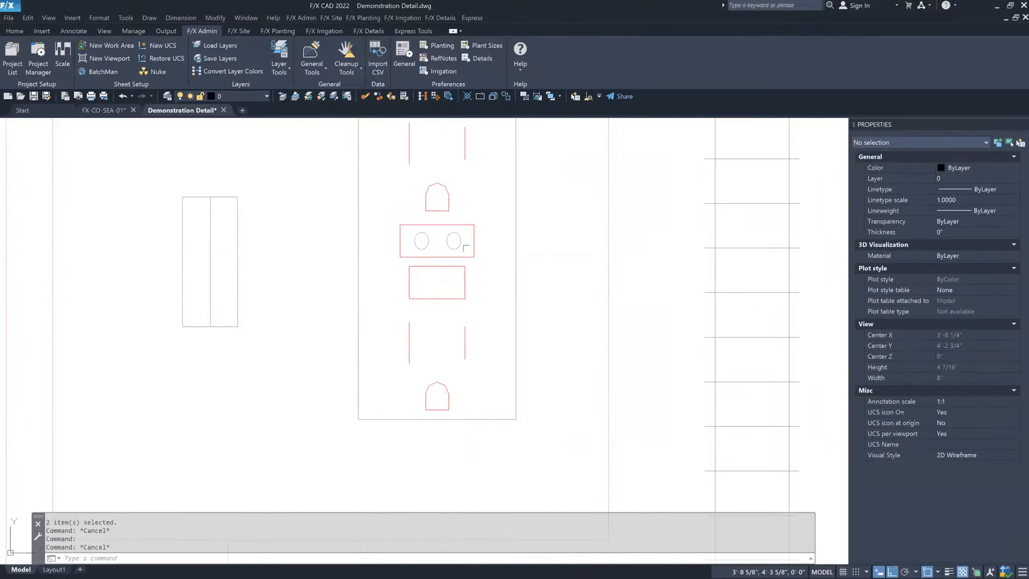
{"action": "left_click", "coordinate": [428, 231]}
{"action": "left_click", "coordinate": [414, 240]}
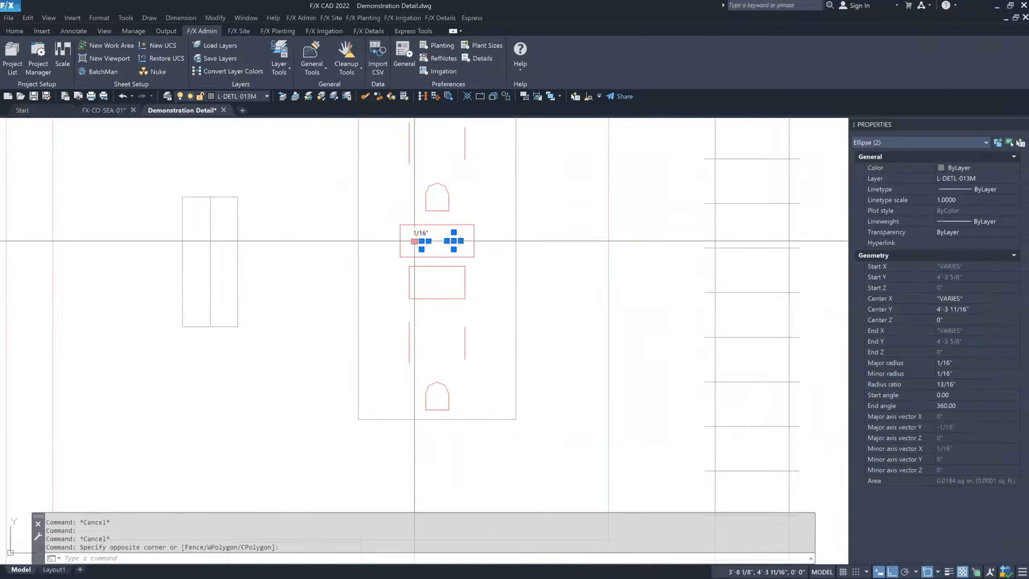
{"action": "key", "text": "Delete"}
Select the remaining controller linework above the title and check which object types it contains.
{"action": "scroll", "coordinate": [416, 240], "scroll_direction": "down", "scroll_amount": 5}
{"action": "scroll", "coordinate": [513, 273], "scroll_direction": "down", "scroll_amount": 3}
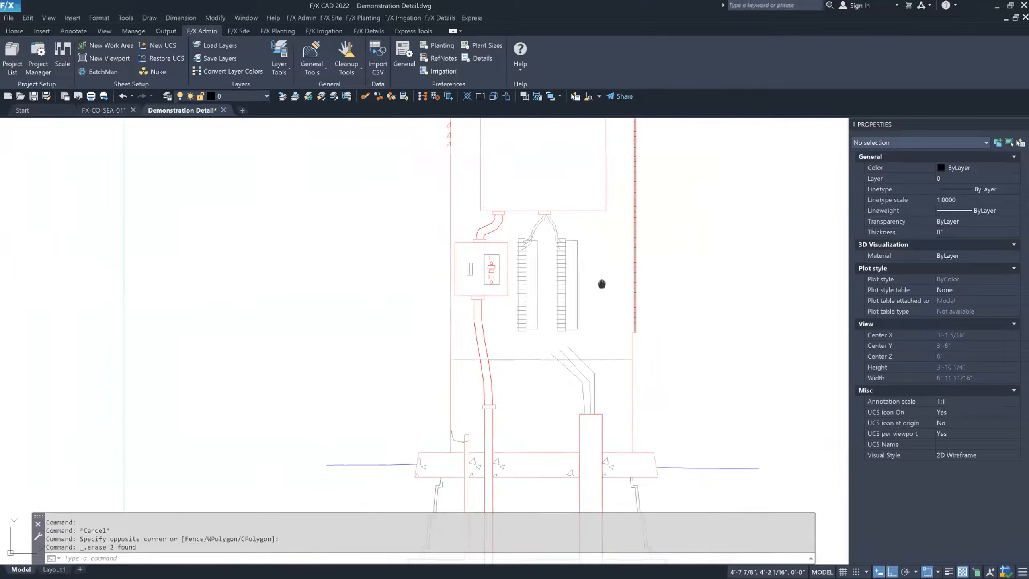
{"action": "mouse_move", "coordinate": [518, 261]}
{"action": "middle_mouse_down"}
{"action": "mouse_move", "coordinate": [463, 228]}
{"action": "mouse_move", "coordinate": [455, 246]}
{"action": "middle_mouse_up"}
{"action": "scroll", "coordinate": [464, 229], "scroll_direction": "down", "scroll_amount": 1}
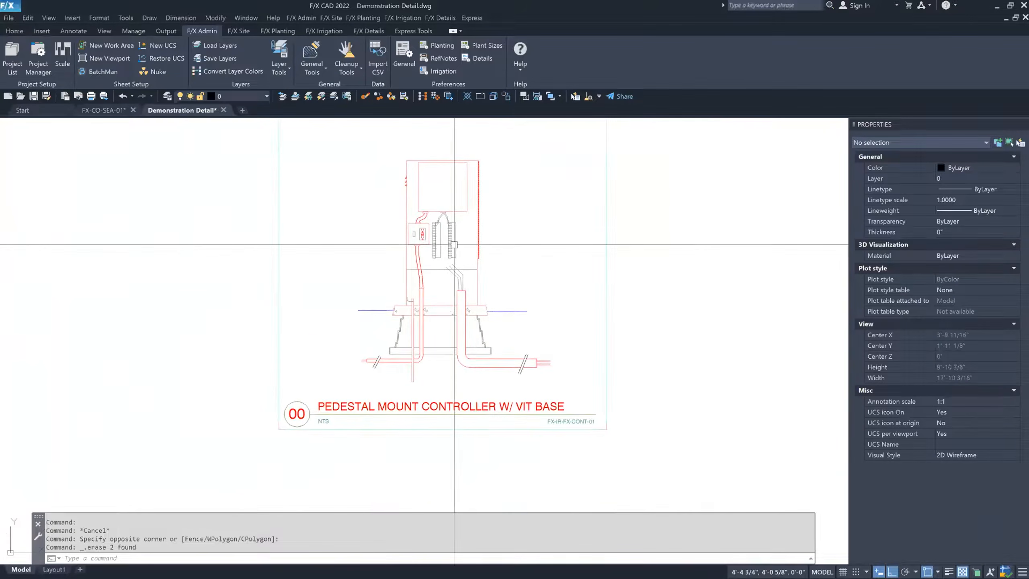
{"action": "left_click", "coordinate": [333, 151]}
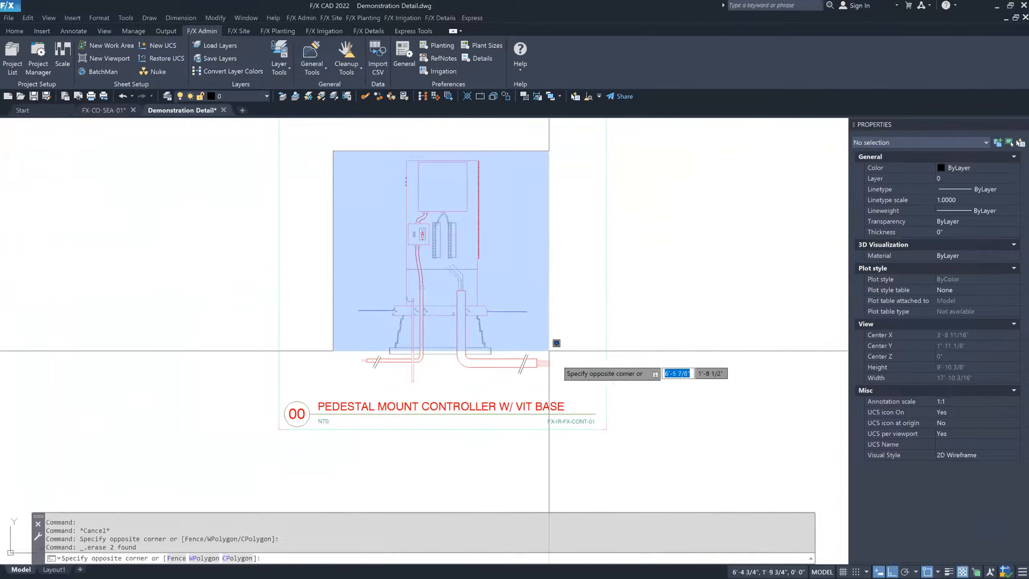
{"action": "left_click", "coordinate": [582, 395]}
{"action": "left_click", "coordinate": [980, 145]}
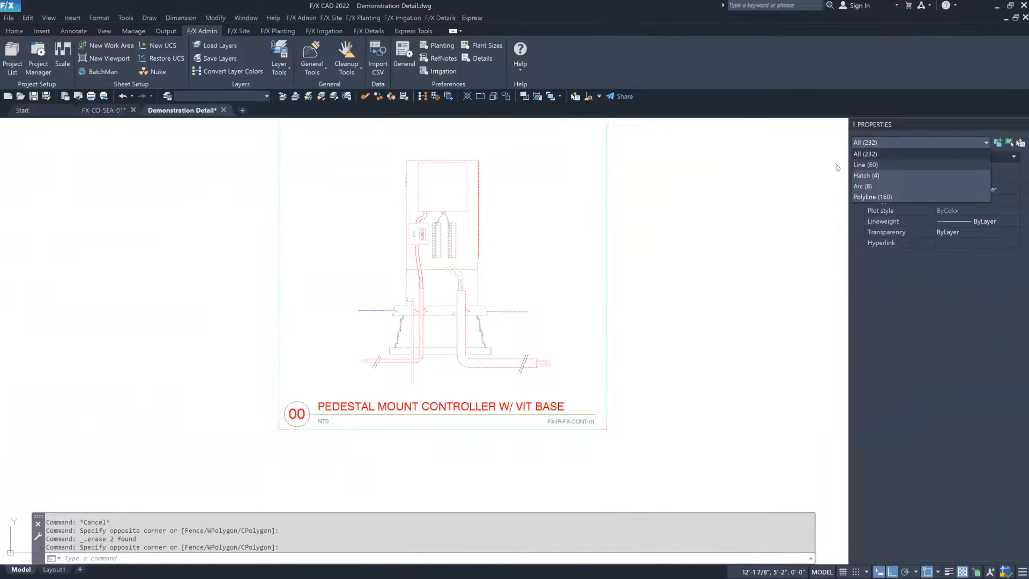
{"action": "left_click", "coordinate": [635, 263]}
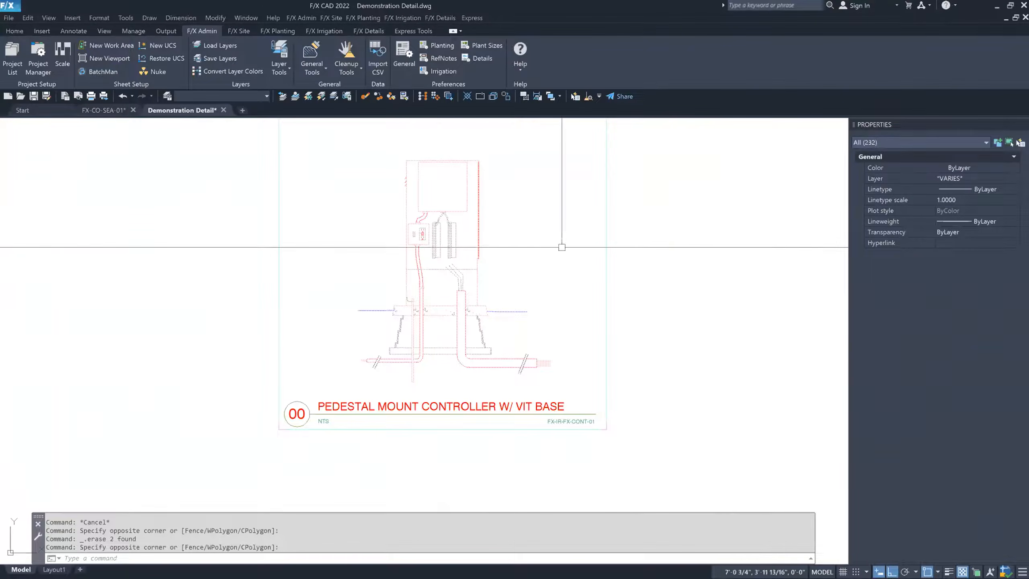
Use Quick Select on the current selection to keep only Line objects with the color ByLayer.
{"action": "type", "text": "q"}
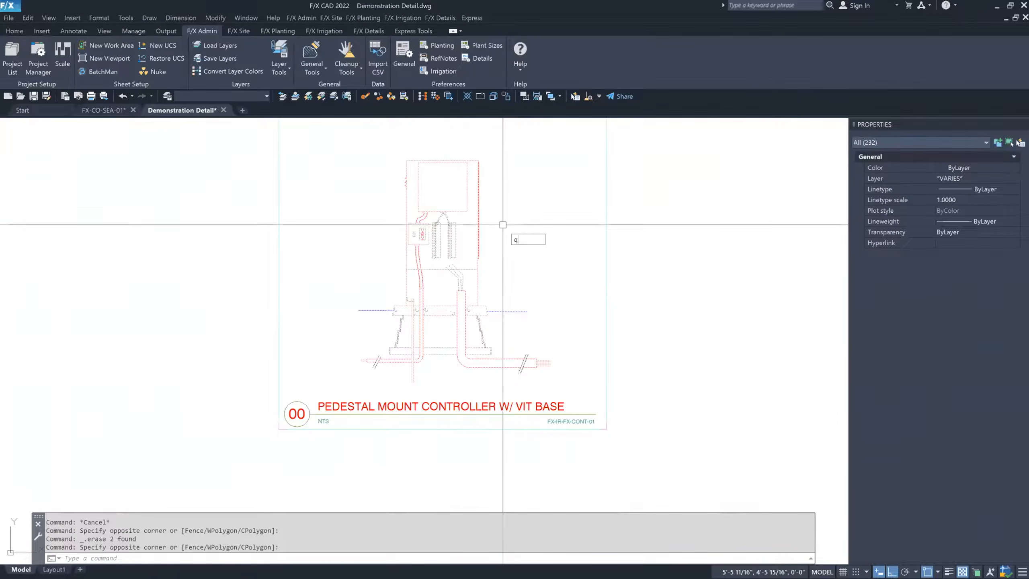
{"action": "type", "text": "q"}
{"action": "key", "text": "Return"}
{"action": "left_click", "coordinate": [489, 227]}
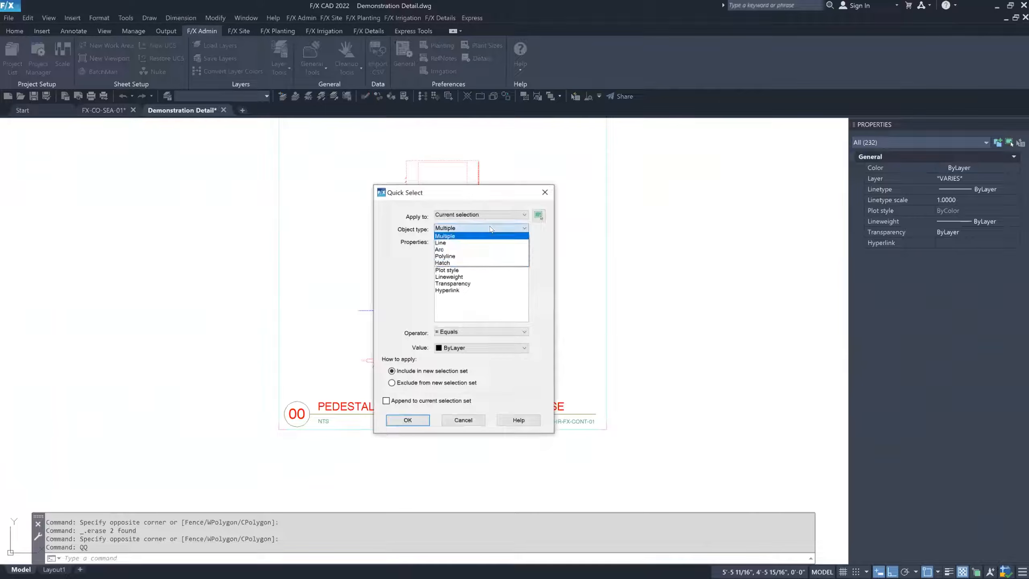
{"action": "left_click", "coordinate": [490, 243]}
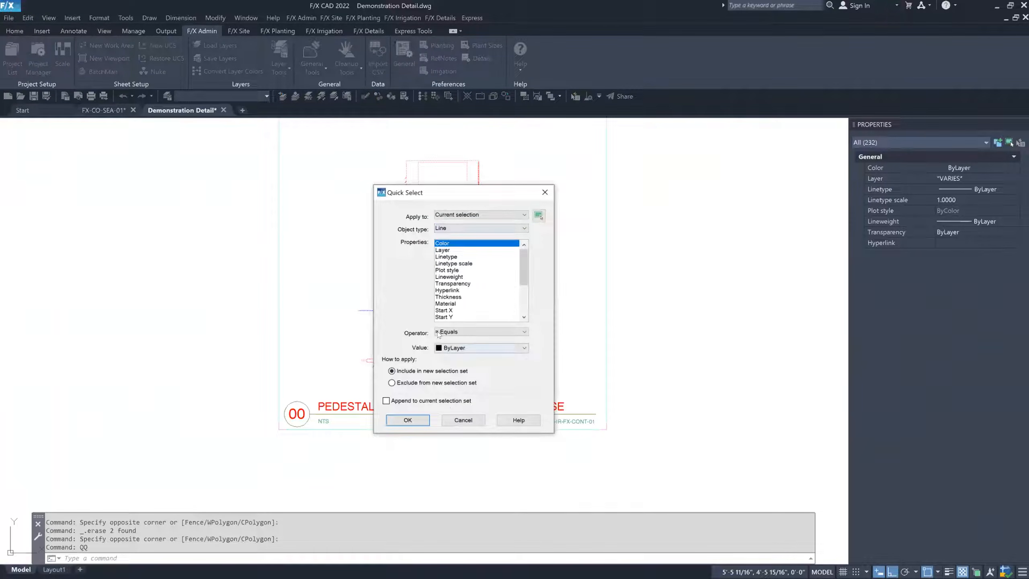
{"action": "left_click", "coordinate": [407, 420]}
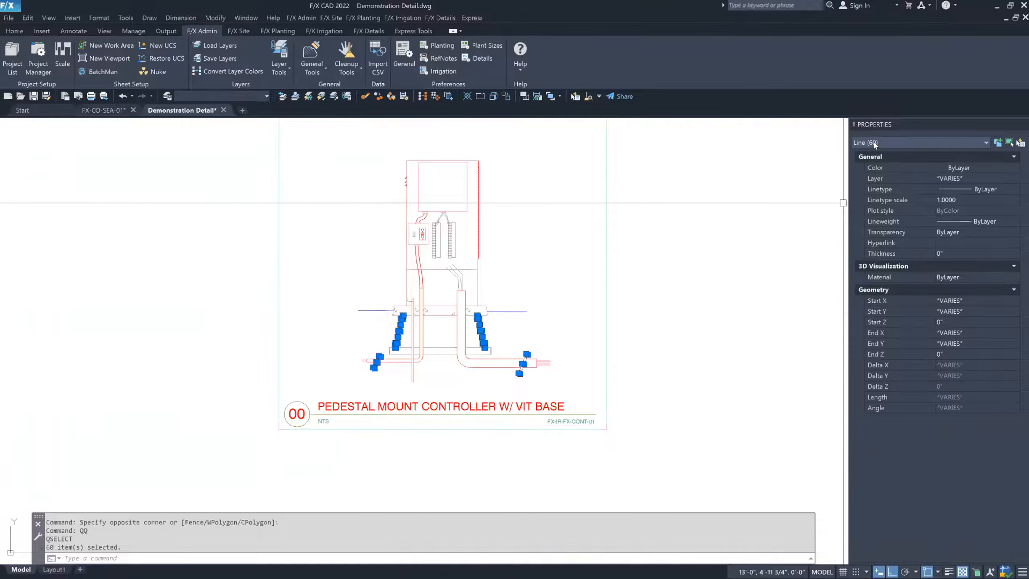
Isolate the selected lines and select all of them again in the isolated view.
{"action": "right_click", "coordinate": [502, 256]}
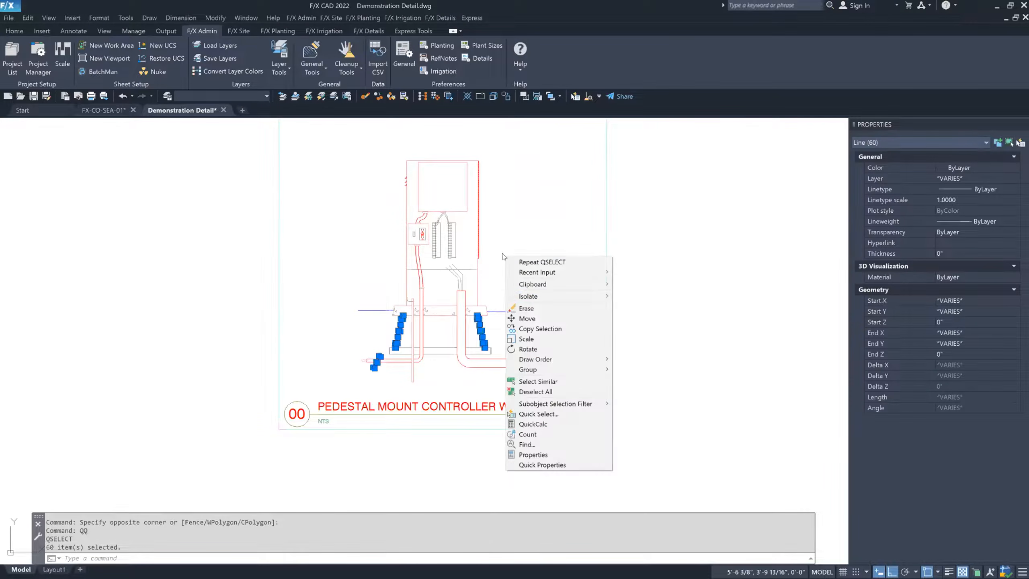
{"action": "mouse_move", "coordinate": [531, 298]}
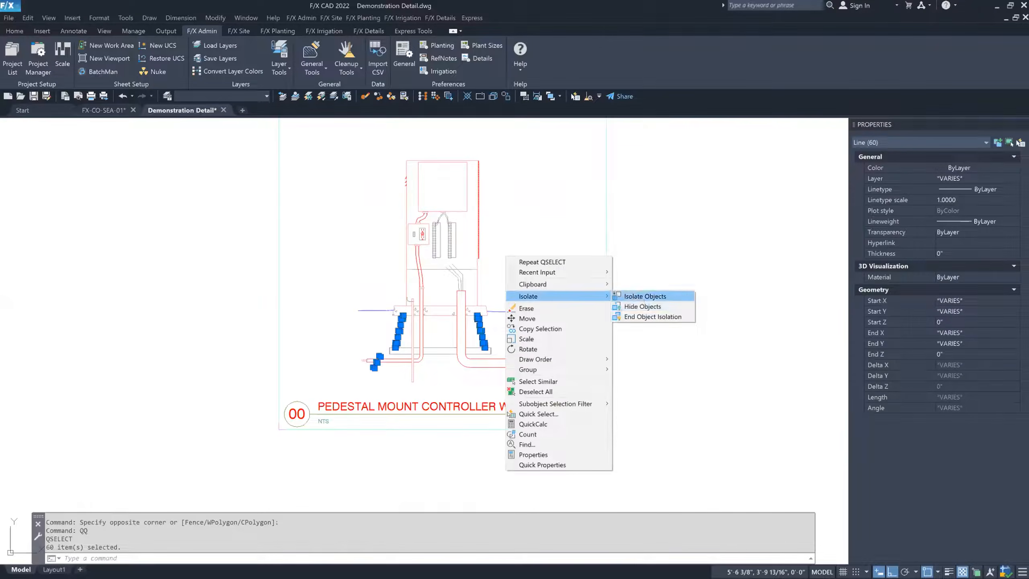
{"action": "left_click", "coordinate": [643, 296]}
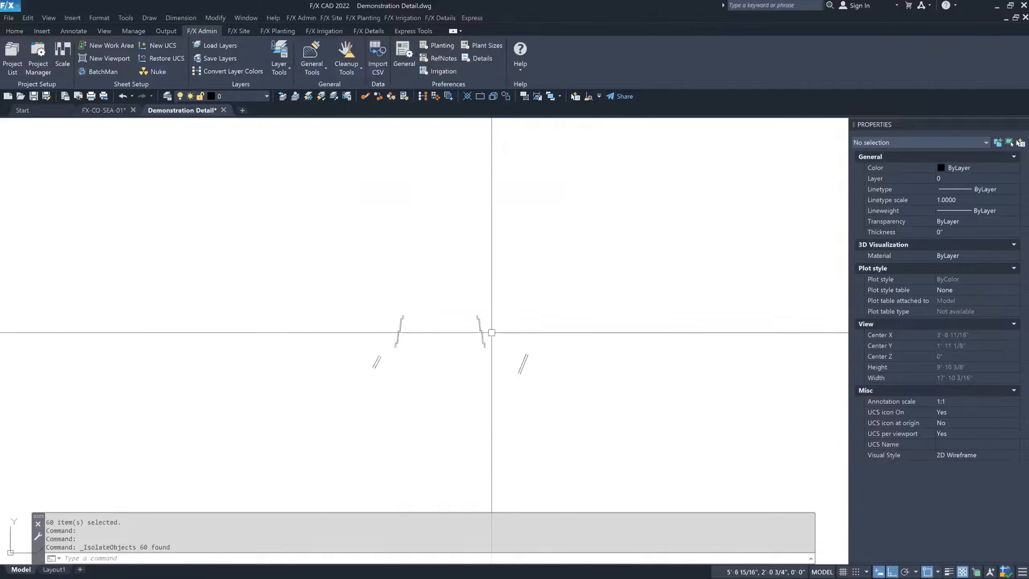
{"action": "scroll", "coordinate": [427, 322], "scroll_direction": "up", "scroll_amount": 2}
{"action": "middle_click_drag", "start_coordinate": [427, 322], "coordinate": [391, 251]}
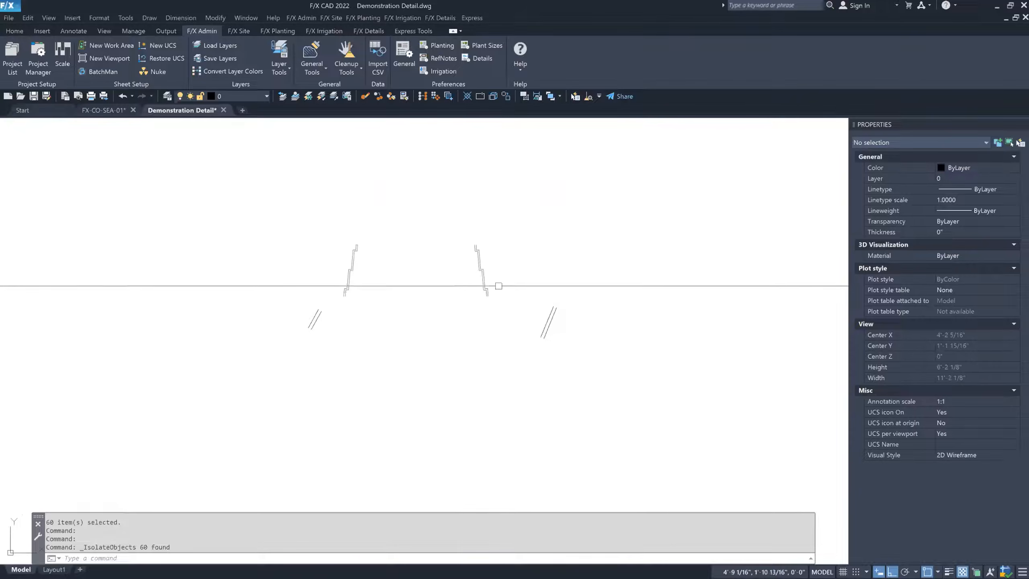
{"action": "left_click", "coordinate": [253, 209]}
{"action": "left_click", "coordinate": [603, 377]}
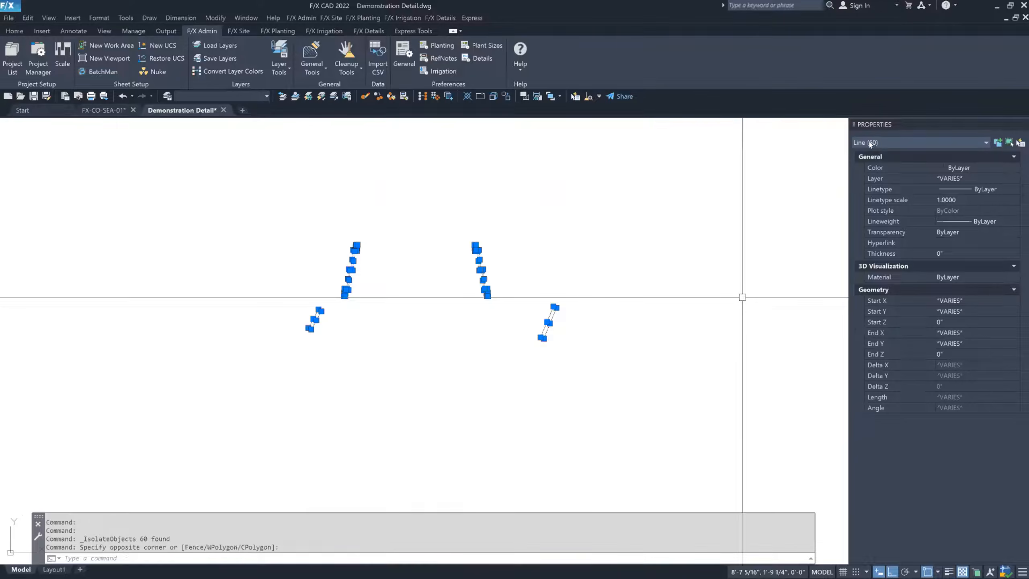
Select the right-hand stepped line pair, then add the left-hand pair, to examine their object type and separate segments.
{"action": "key", "text": "Escape"}
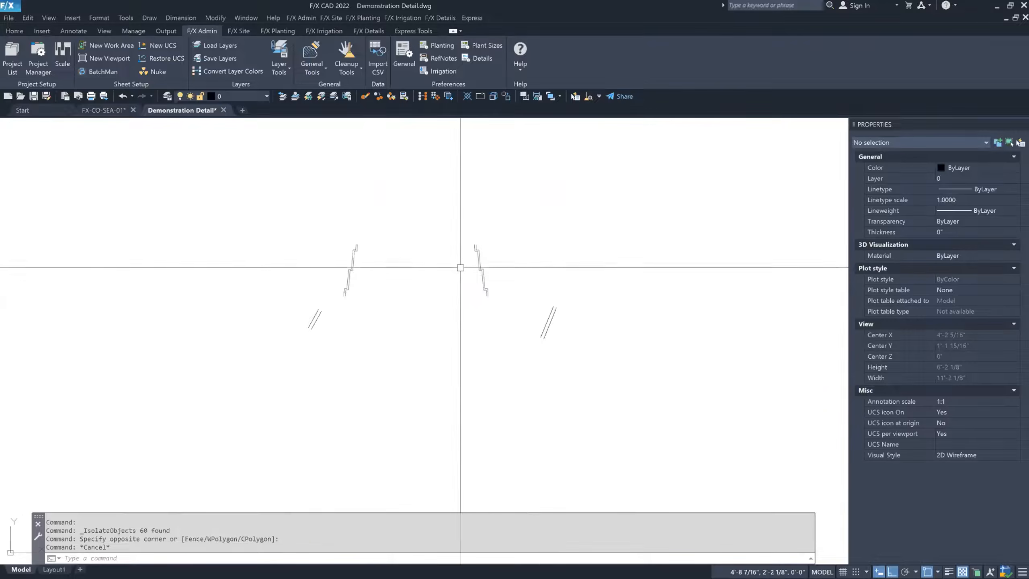
{"action": "scroll", "coordinate": [460, 267], "scroll_direction": "up", "scroll_amount": 5}
{"action": "middle_click_drag", "start_coordinate": [480, 241], "coordinate": [489, 213]}
{"action": "left_click", "coordinate": [504, 192]}
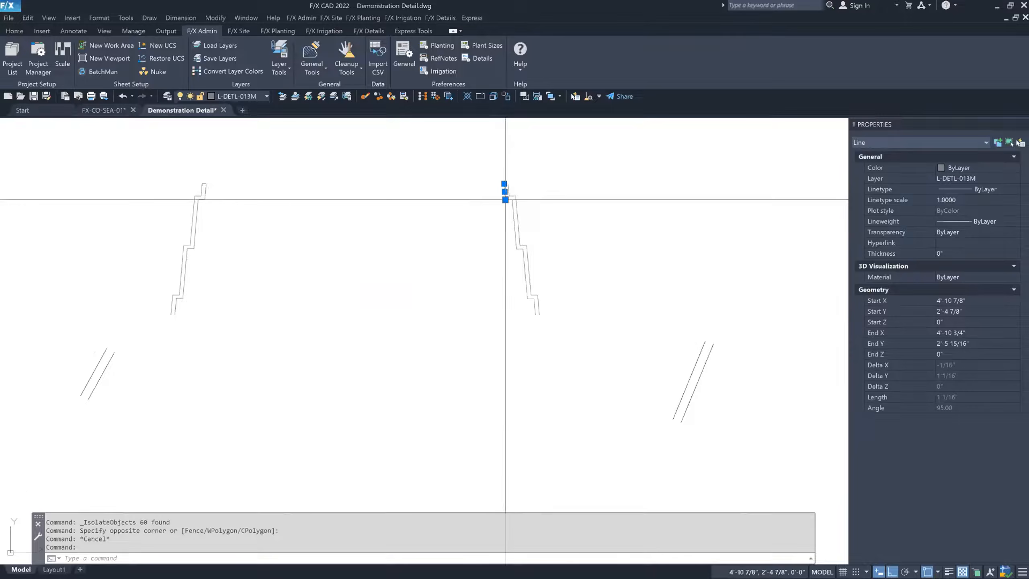
{"action": "left_click", "coordinate": [481, 177]}
{"action": "left_click", "coordinate": [551, 326]}
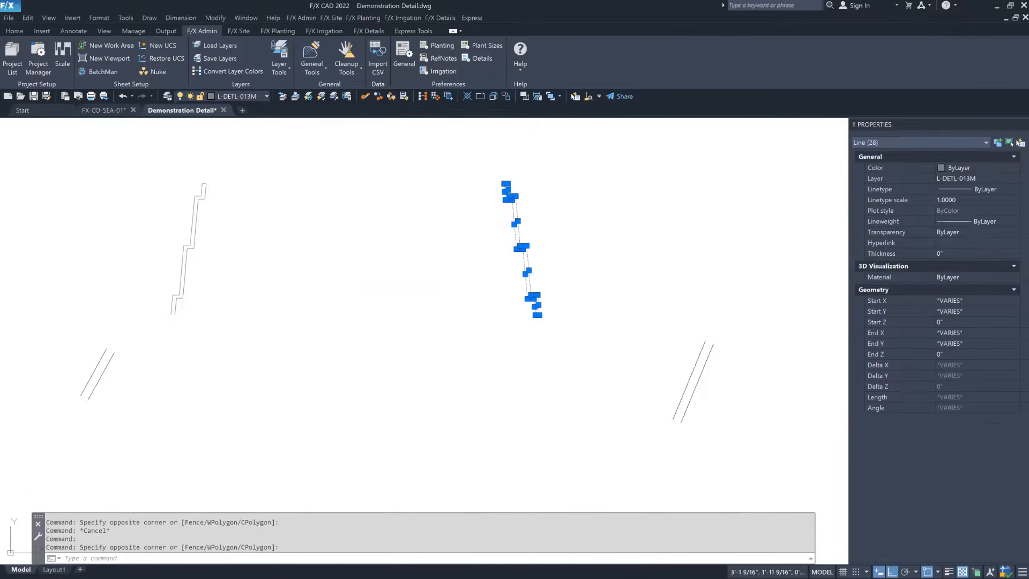
{"action": "left_click", "coordinate": [147, 166]}
{"action": "left_click", "coordinate": [257, 336]}
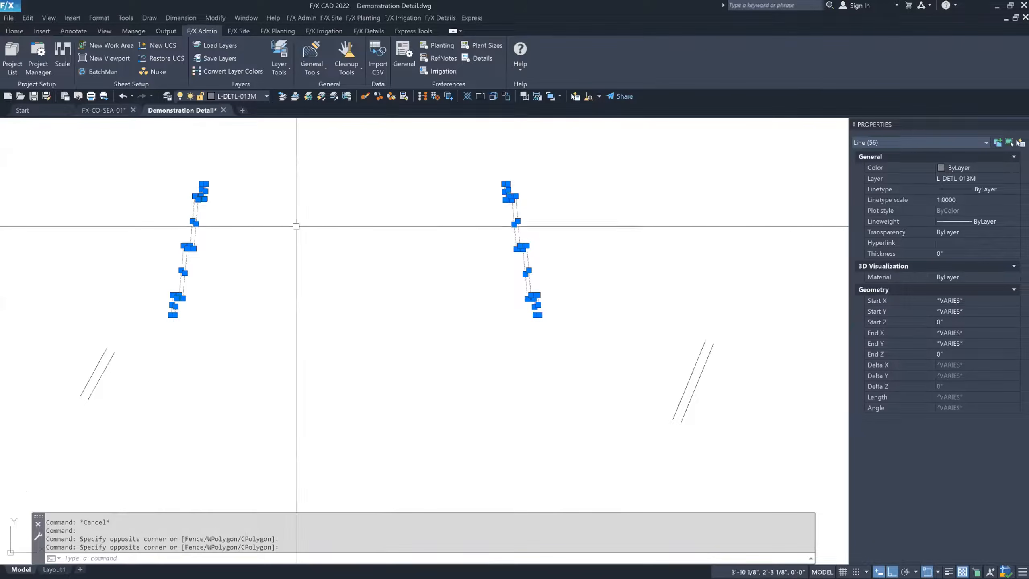
{"action": "key", "text": "Escape"}
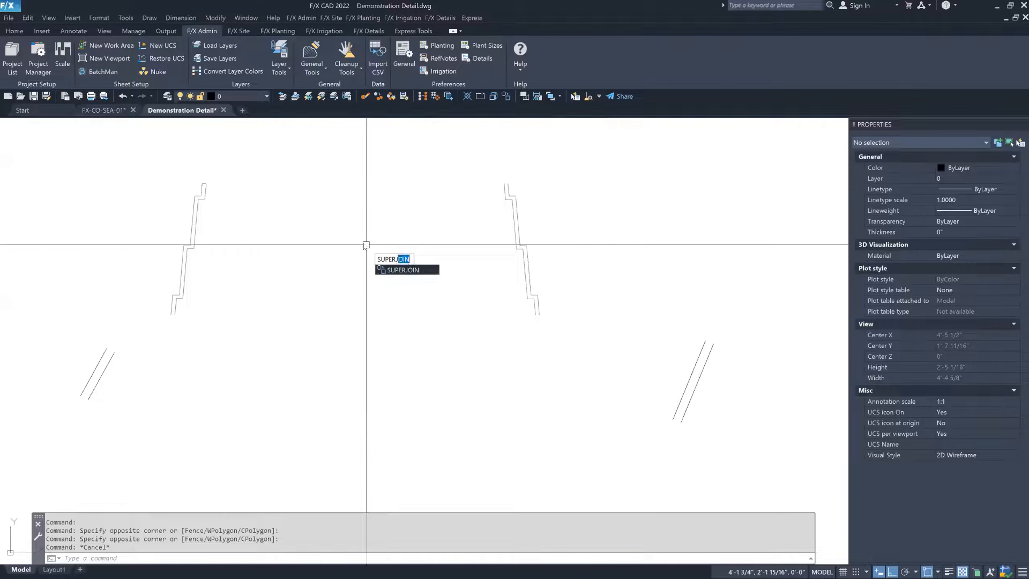
Join the segments of the inner line of the right-hand stepped pair with SUPERJOIN and check the resulting object type.
{"action": "left_click", "coordinate": [404, 270]}
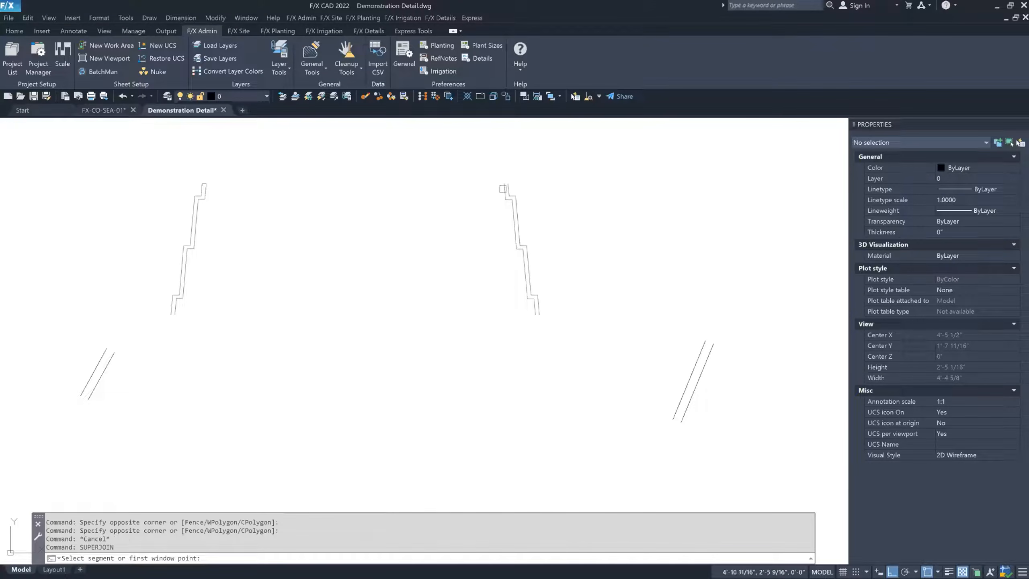
{"action": "right_click", "coordinate": [485, 216]}
{"action": "left_click", "coordinate": [502, 222]}
{"action": "left_click", "coordinate": [505, 196]}
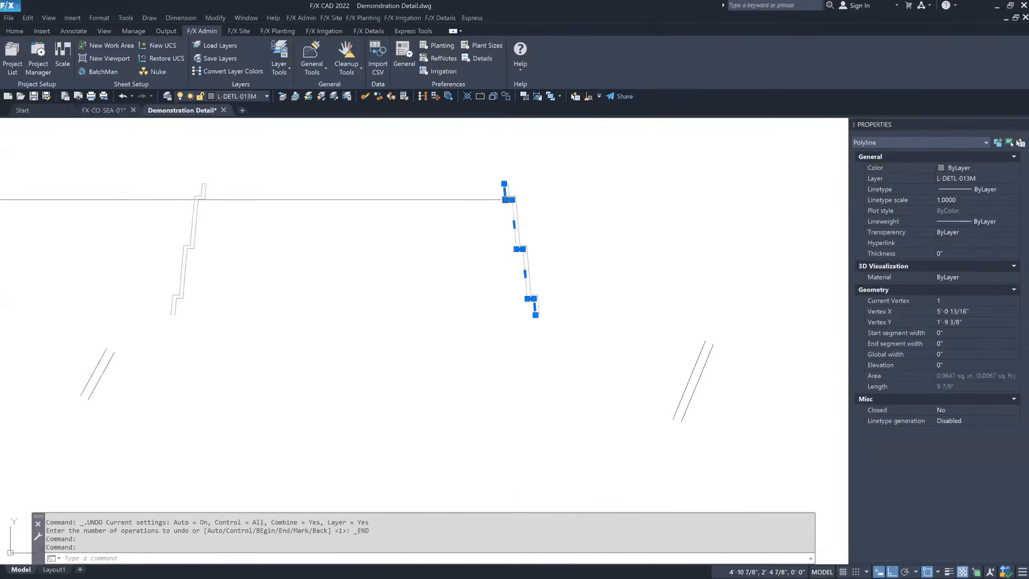
{"action": "left_click", "coordinate": [929, 144]}
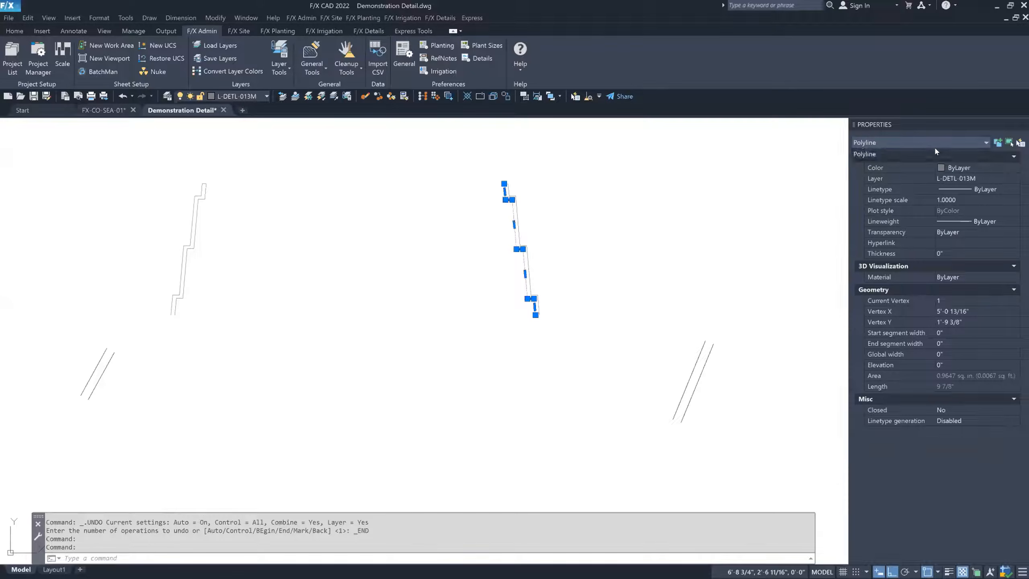
{"action": "left_click", "coordinate": [503, 278]}
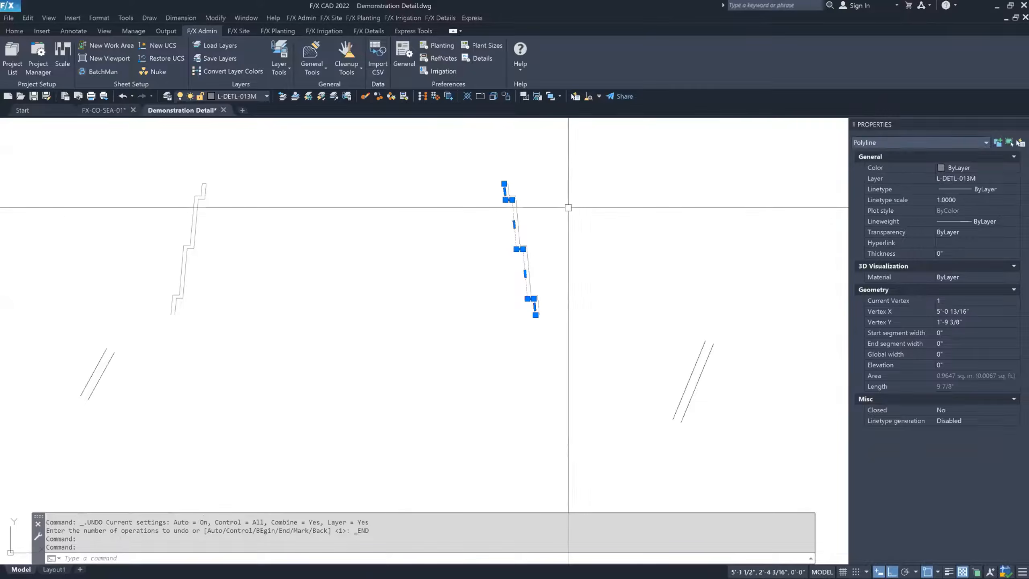
{"action": "key", "text": "Escape"}
Use SUPERJOIN to join the outer line of the right-hand stepped pair and the segments of the left-hand stepped pair.
{"action": "key", "text": "space"}
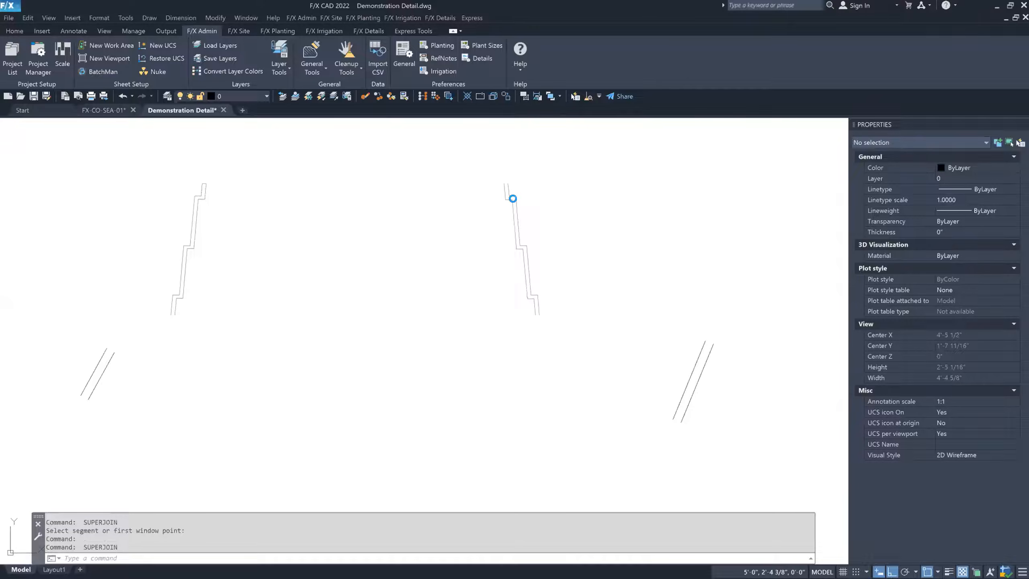
{"action": "left_click", "coordinate": [512, 199]}
{"action": "key", "text": "space"}
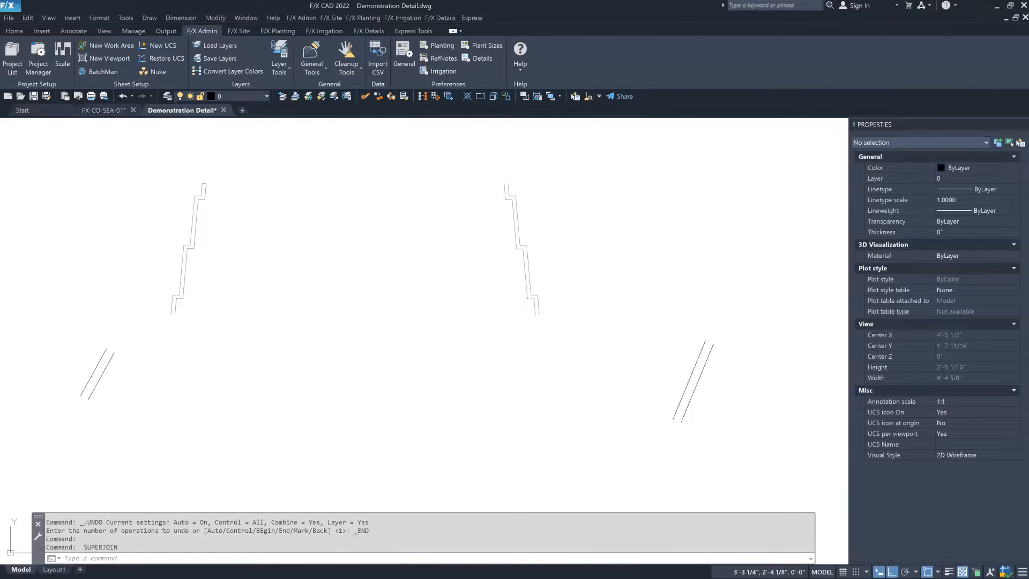
{"action": "left_click", "coordinate": [205, 189]}
{"action": "key", "text": "space"}
{"action": "key", "text": "Escape"}
{"action": "key", "text": "Escape"}
Select the left-hand stepped outline and each of the two right-hand stepped lines to check their object types.
{"action": "left_click", "coordinate": [206, 191]}
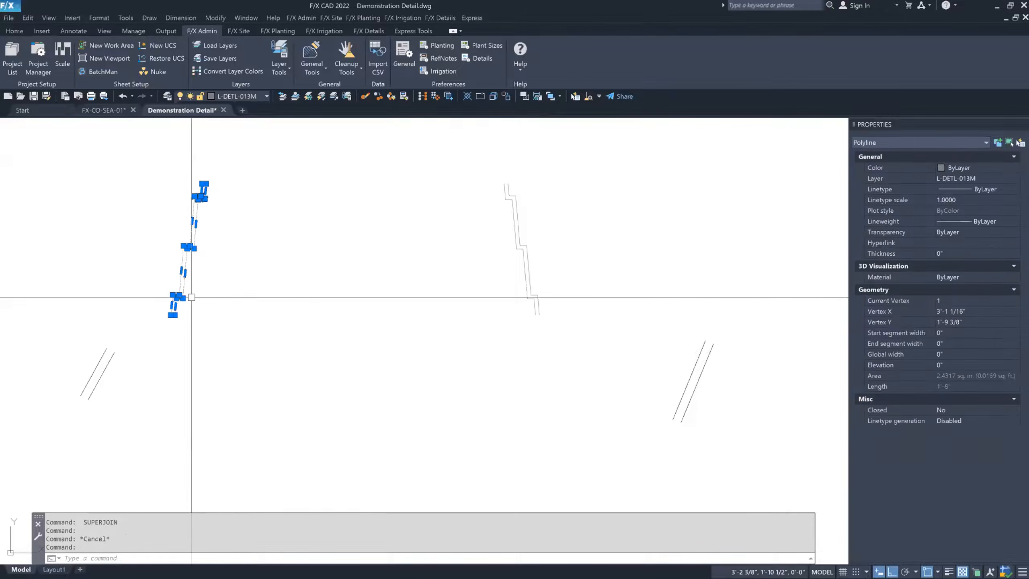
{"action": "key", "text": "Escape"}
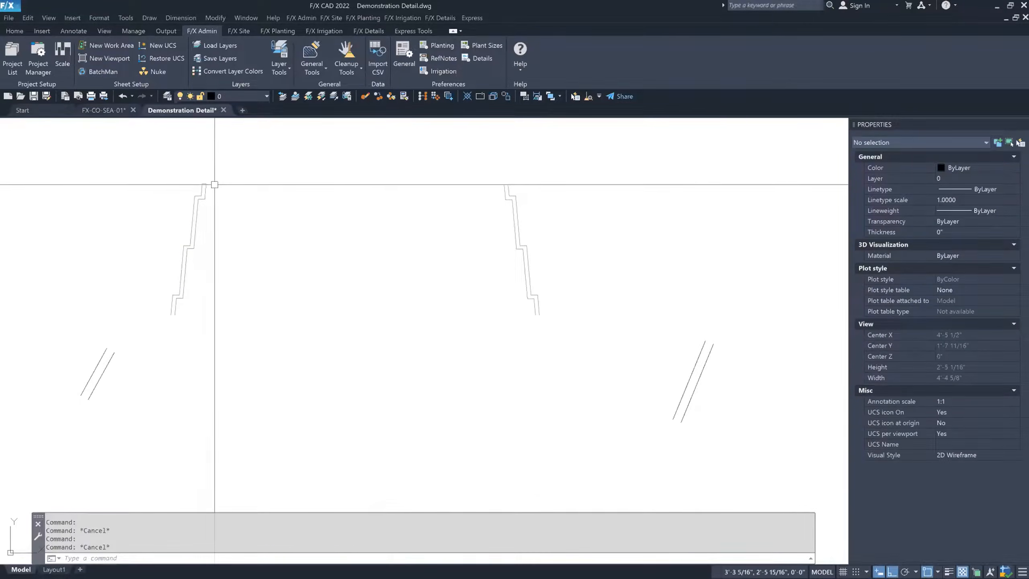
{"action": "left_click", "coordinate": [204, 190]}
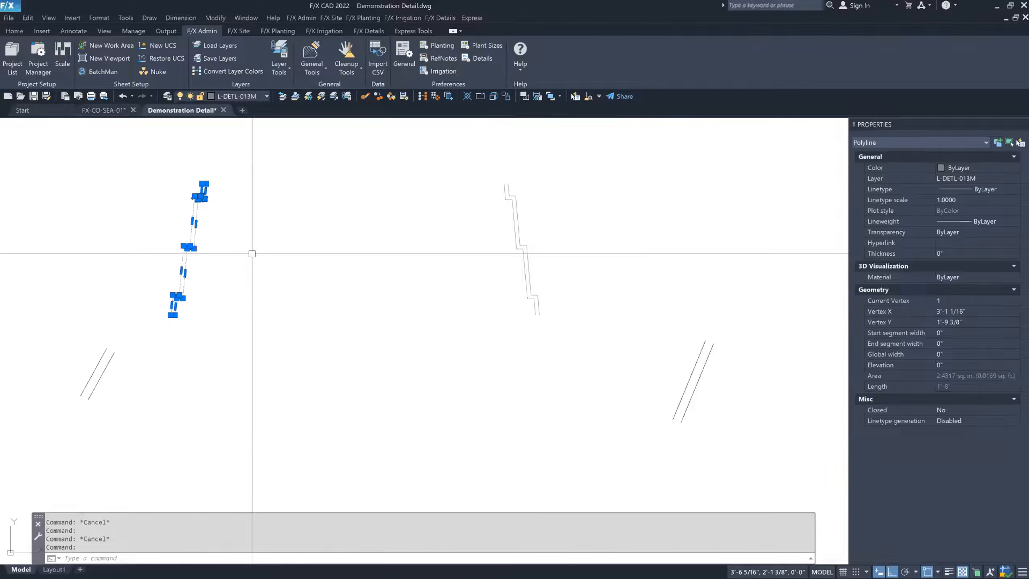
{"action": "key", "text": "Escape"}
{"action": "left_click", "coordinate": [509, 199]}
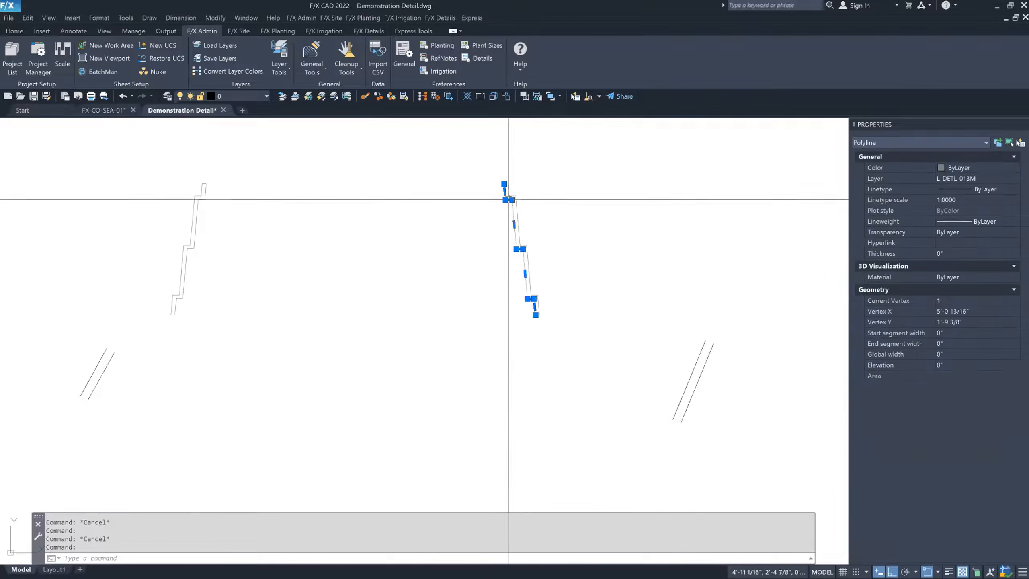
{"action": "key", "text": "Escape"}
{"action": "left_click", "coordinate": [519, 211]}
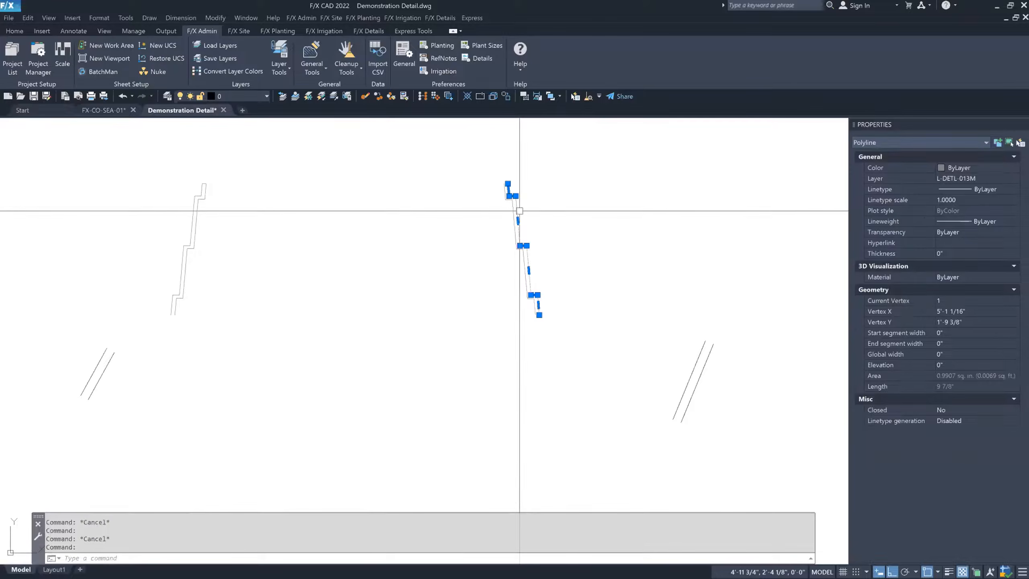
{"action": "key", "text": "Escape"}
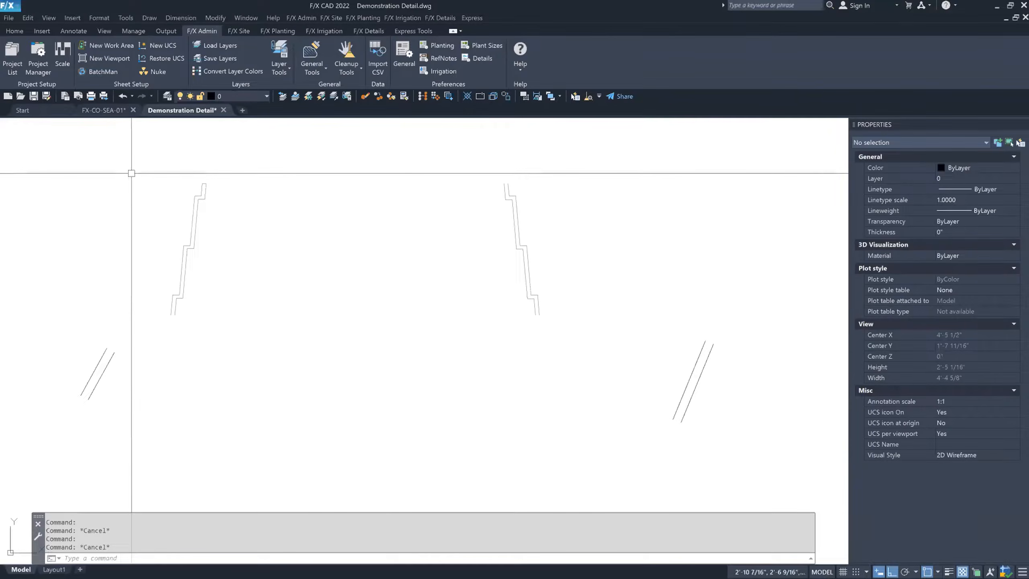
Select all the isolated linework to list its object types, and inspect the inner line of the right-hand diagonal pair.
{"action": "left_click", "coordinate": [65, 165]}
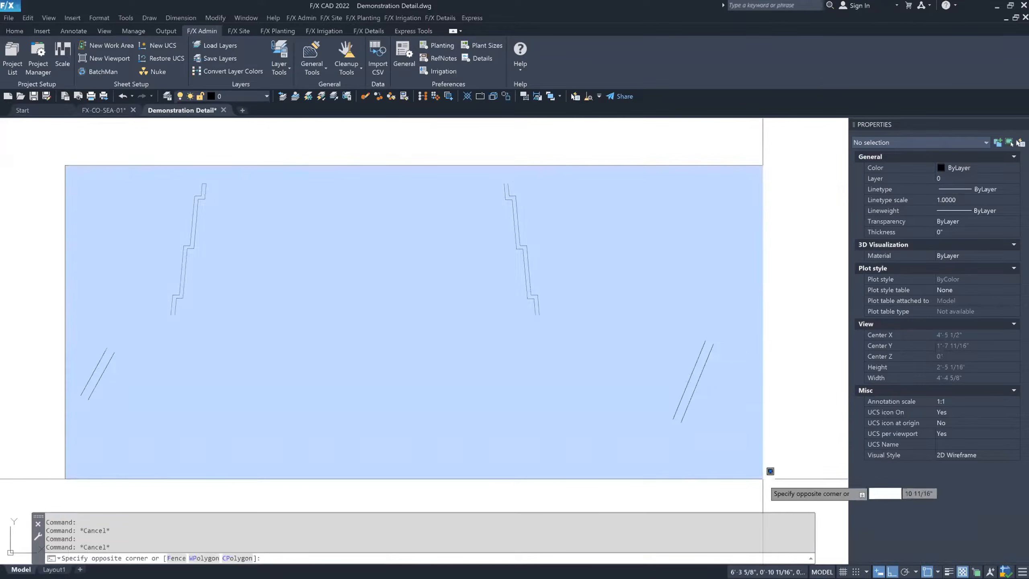
{"action": "left_click", "coordinate": [762, 478]}
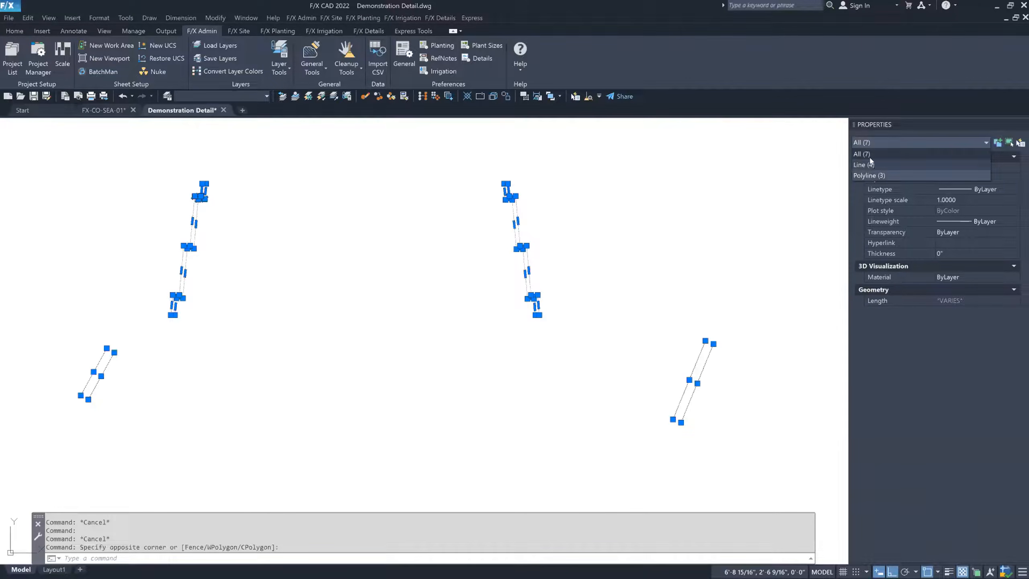
{"action": "key", "text": "Escape"}
{"action": "key", "text": "Escape"}
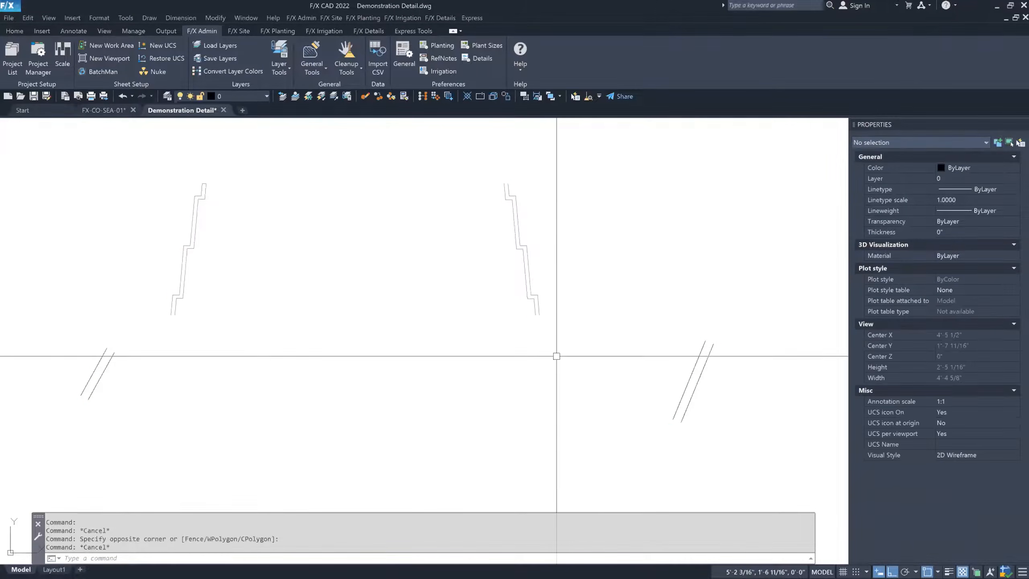
{"action": "left_click", "coordinate": [700, 359]}
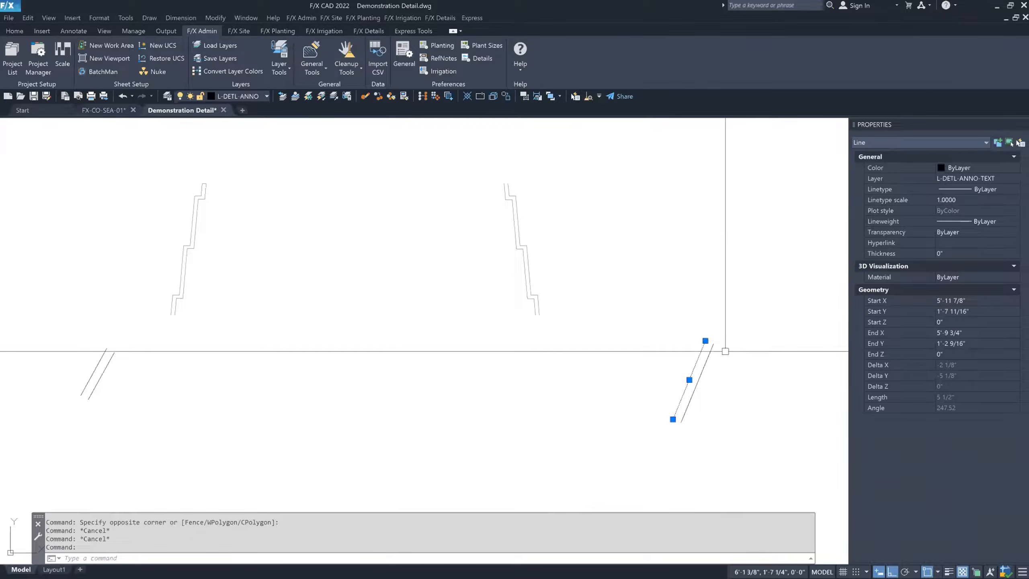
{"action": "key", "text": "Escape"}
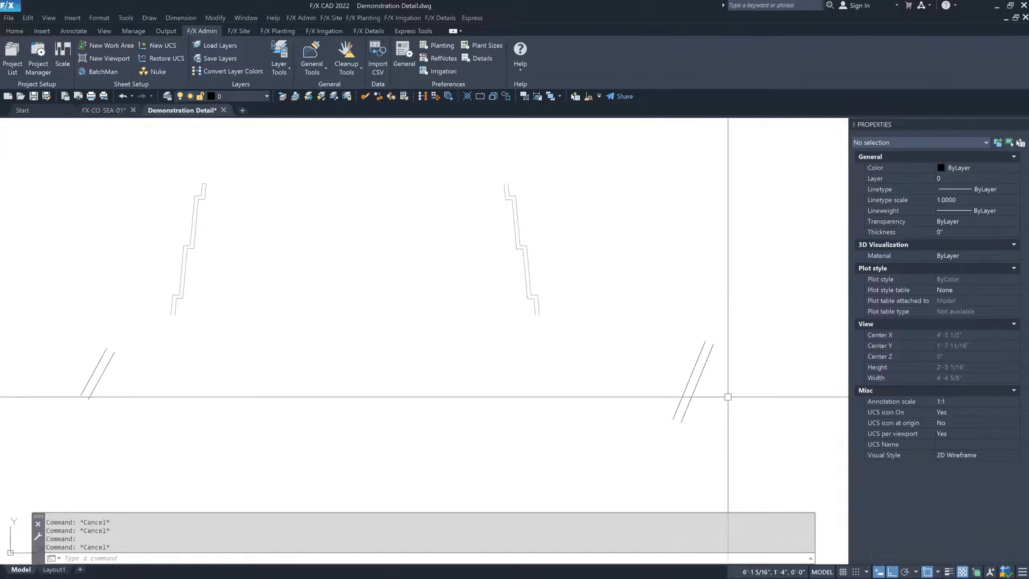
Convert the inner line of the right-hand diagonal pair to a polyline with PEDIT, using the Close option, and check its properties.
{"action": "middle_click_drag", "start_coordinate": [722, 378], "coordinate": [738, 361]}
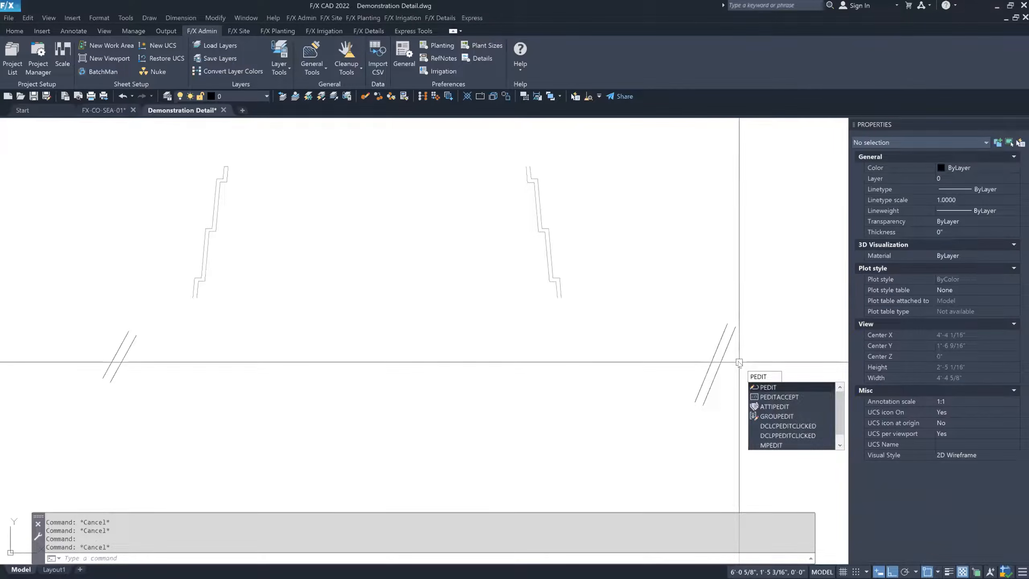
{"action": "key", "text": "Return"}
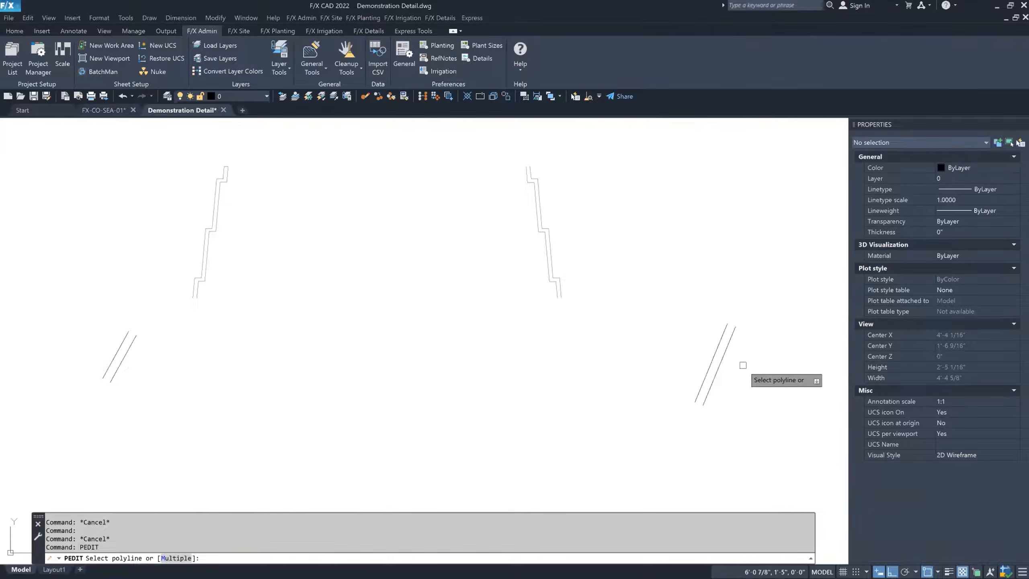
{"action": "left_click", "coordinate": [718, 343]}
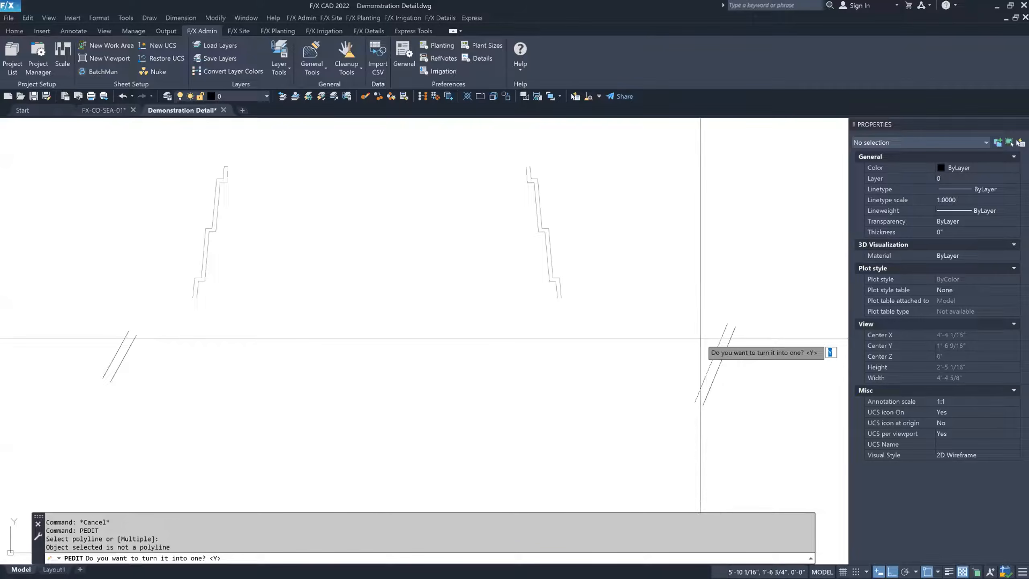
{"action": "key", "text": "Return"}
{"action": "left_click", "coordinate": [709, 366]}
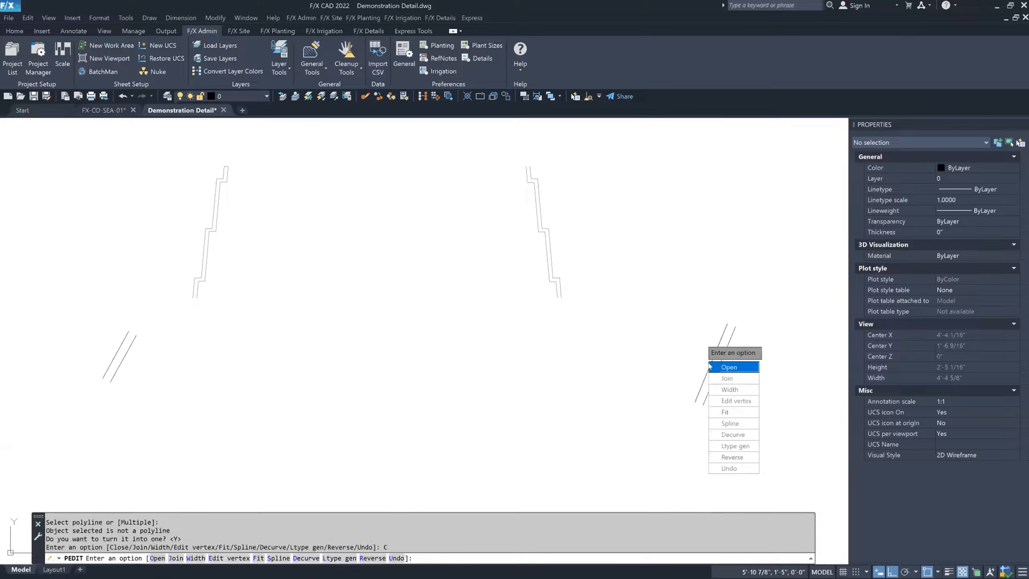
{"action": "key", "text": "Escape"}
{"action": "left_click", "coordinate": [716, 354]}
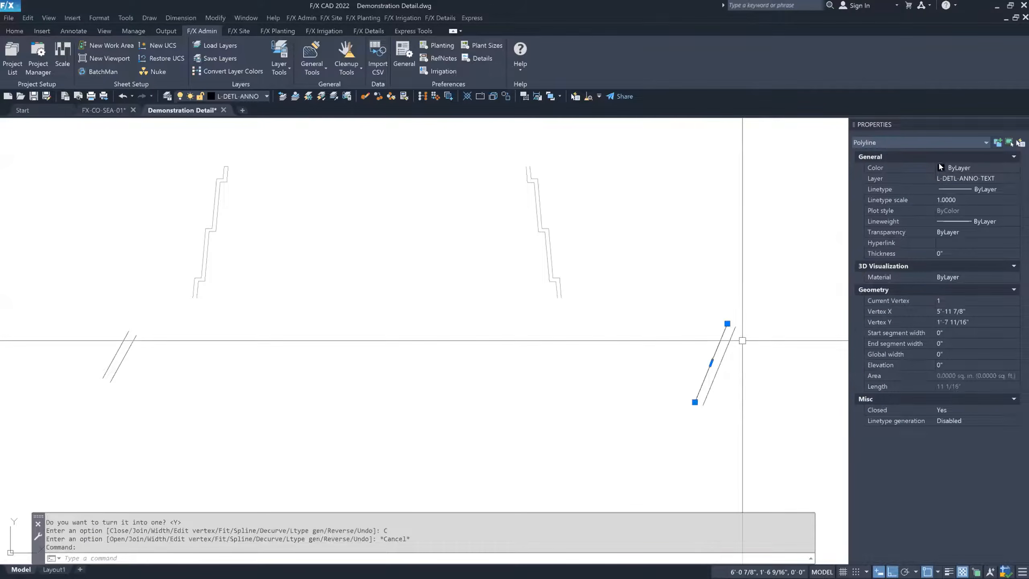
{"action": "key", "text": "Escape"}
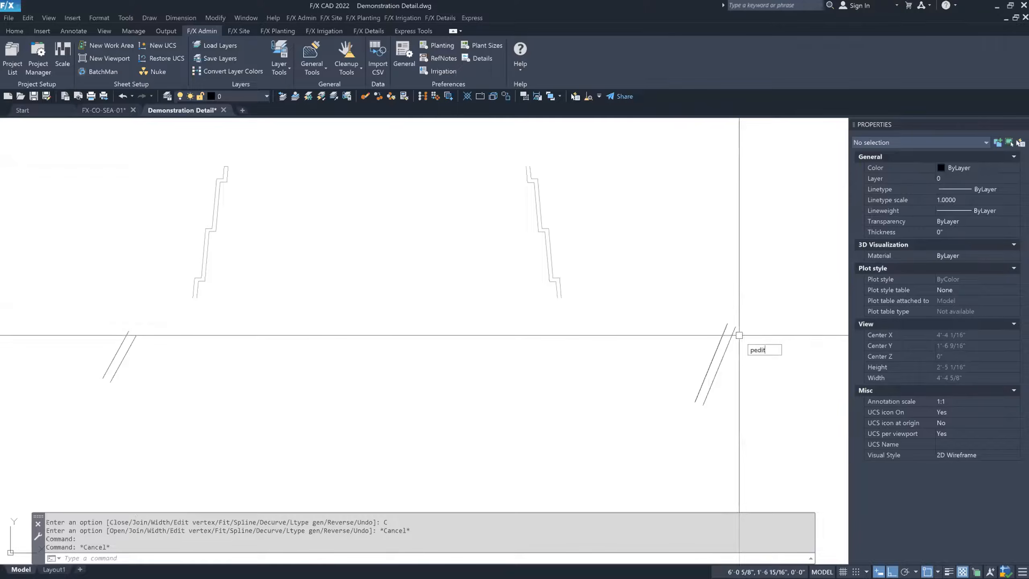
Convert the outer line of the right-hand diagonal pair to a polyline with PEDIT.
{"action": "type", "text": "pedit"}
{"action": "key", "text": "Return"}
{"action": "left_click", "coordinate": [737, 337]}
{"action": "key", "text": "Return"}
{"action": "key", "text": "Escape"}
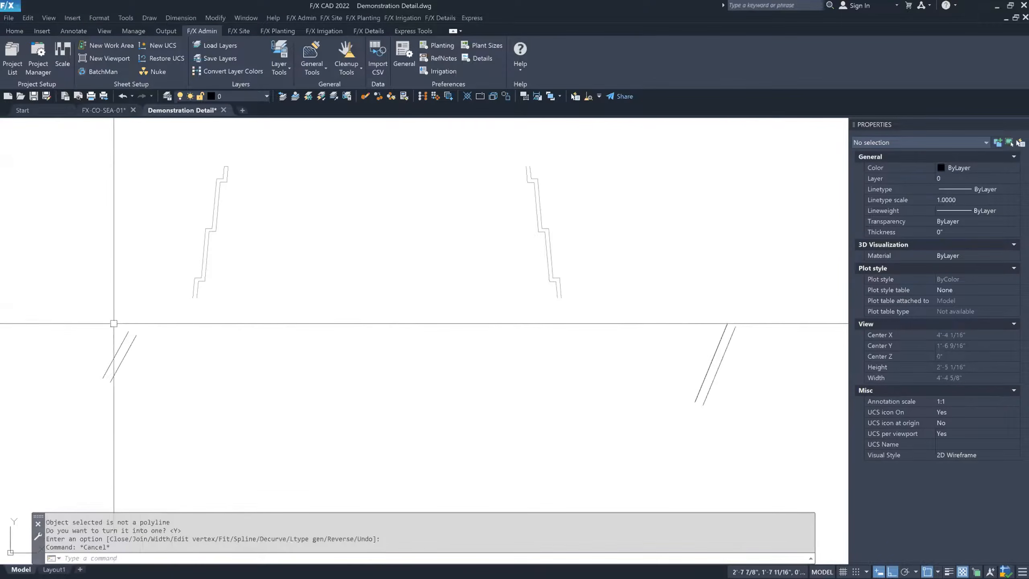
{"action": "type", "text": "edi"}
{"action": "key", "text": "Return"}
{"action": "key", "text": "Escape"}
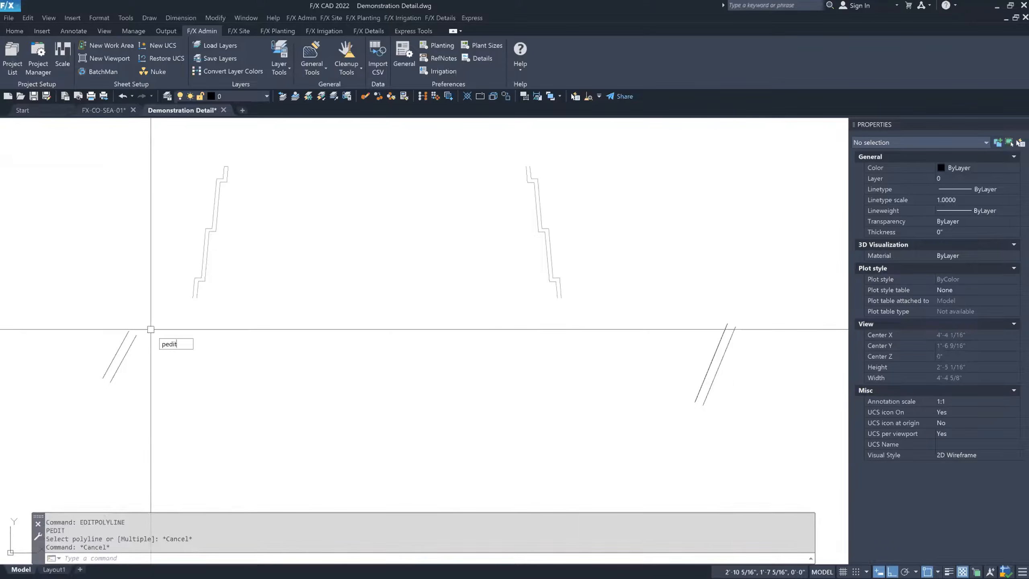
Convert the outer line of the left-hand diagonal pair to a polyline with PEDIT.
{"action": "key", "text": "Return"}
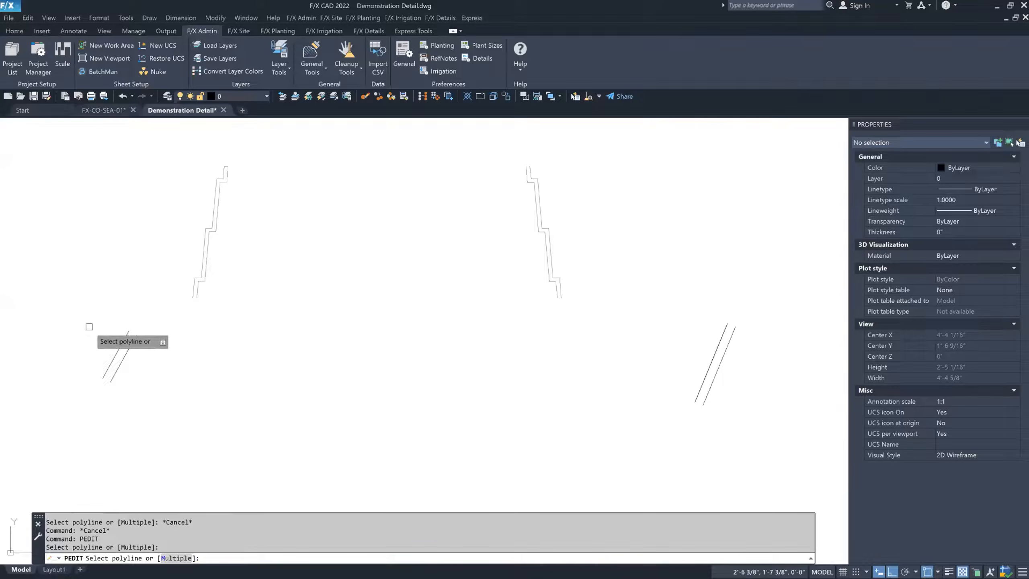
{"action": "left_click", "coordinate": [122, 346]}
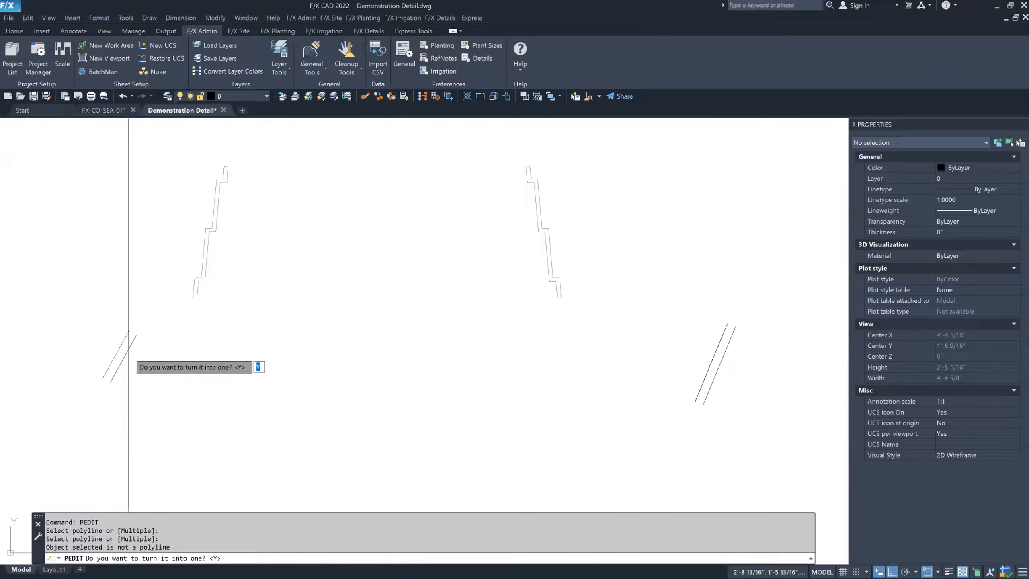
{"action": "key", "text": "Return"}
{"action": "key", "text": "Return"}
Convert the inner line of the left-hand diagonal pair to a polyline with PEDIT and check its object type.
{"action": "key", "text": "Return"}
{"action": "left_click", "coordinate": [127, 352]}
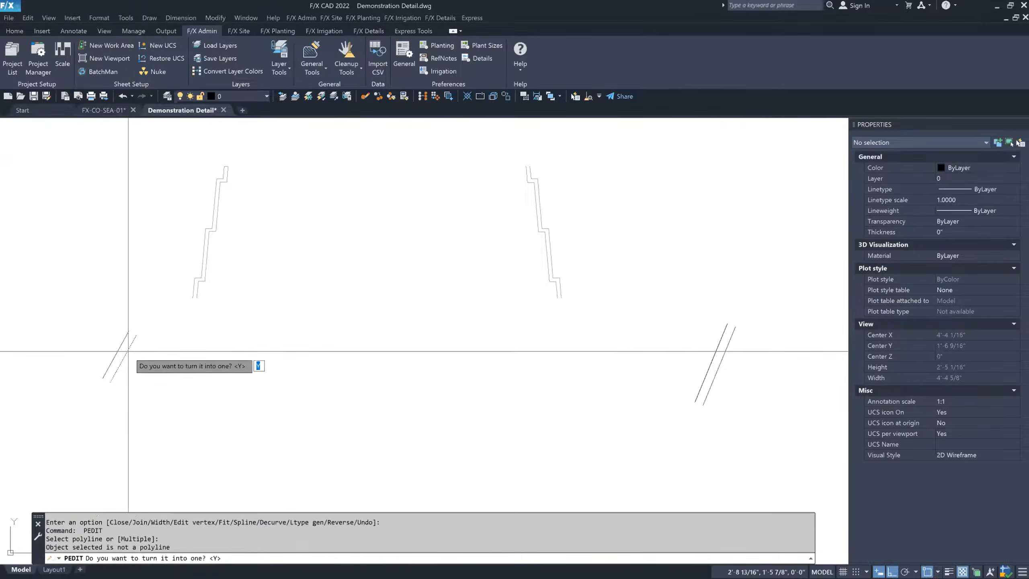
{"action": "key", "text": "Return"}
{"action": "key", "text": "Return"}
{"action": "left_click", "coordinate": [127, 348]}
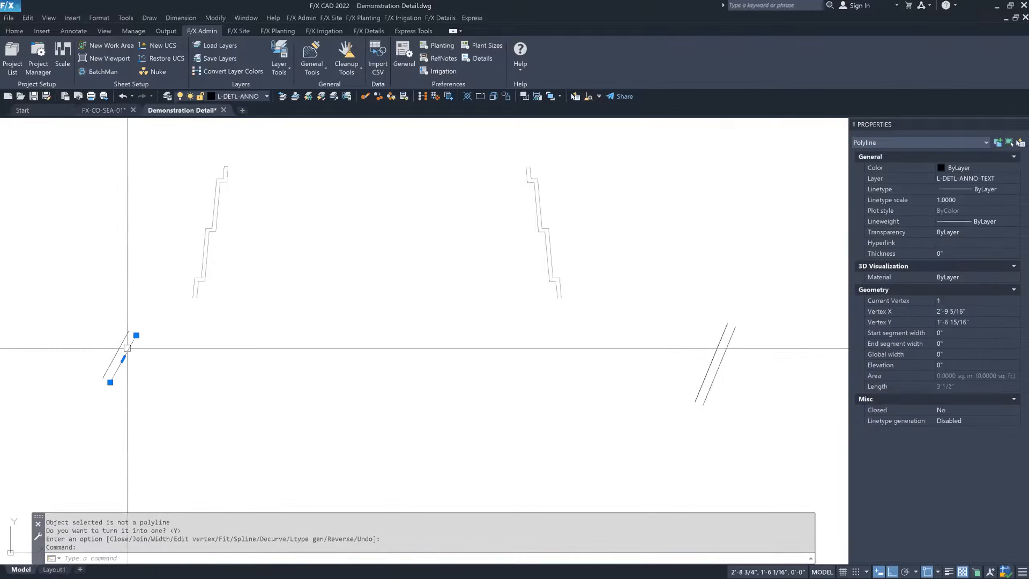
{"action": "key", "text": "Escape"}
{"action": "key", "text": "Escape"}
Select all the isolated lines and check that their object types are polylines.
{"action": "left_click", "coordinate": [90, 161]}
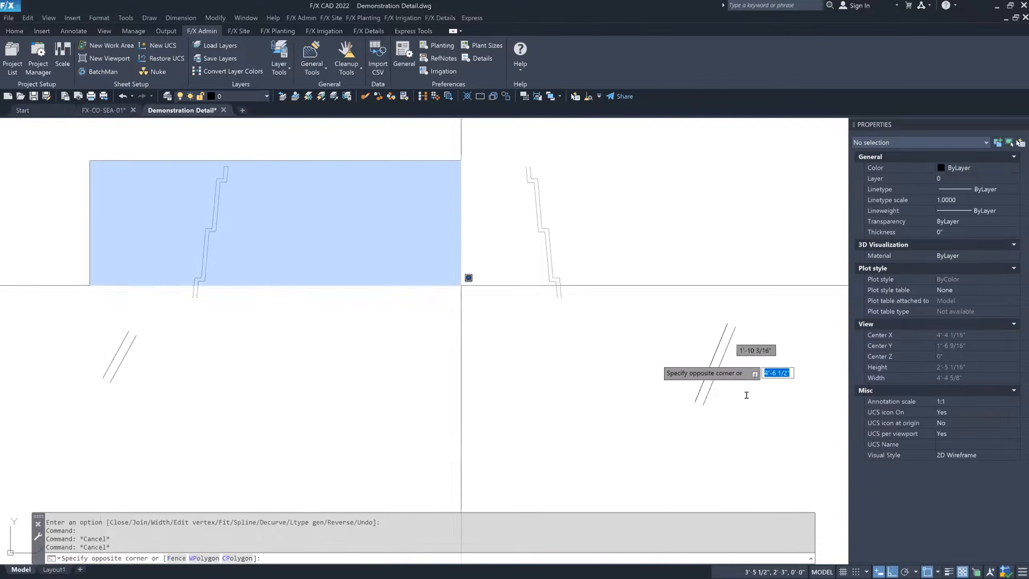
{"action": "left_click", "coordinate": [778, 438]}
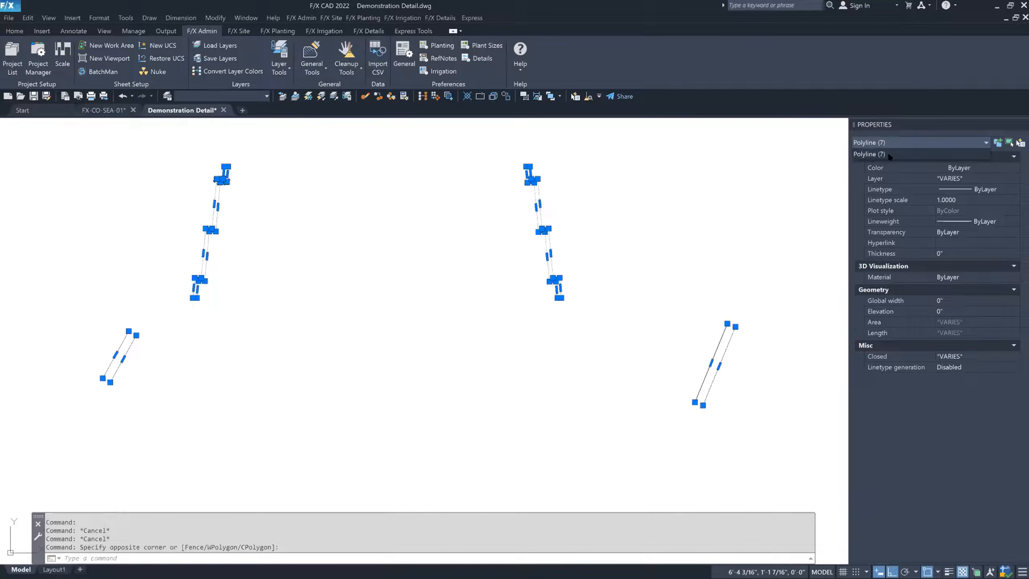
{"action": "key", "text": "Escape"}
End the object isolation to bring back the rest of the pedestal controller detail.
{"action": "right_click", "coordinate": [572, 236]}
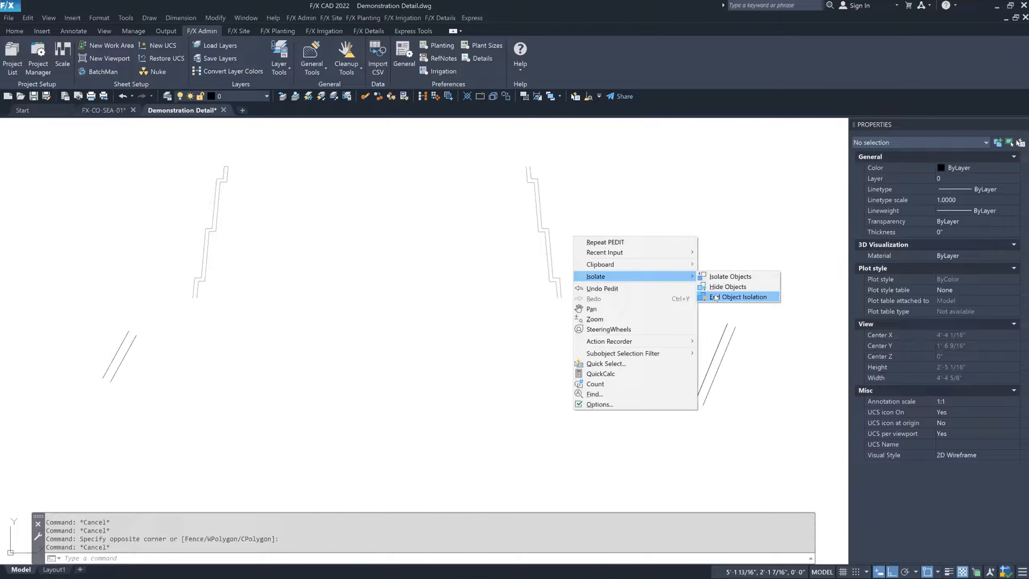
{"action": "left_click", "coordinate": [716, 297]}
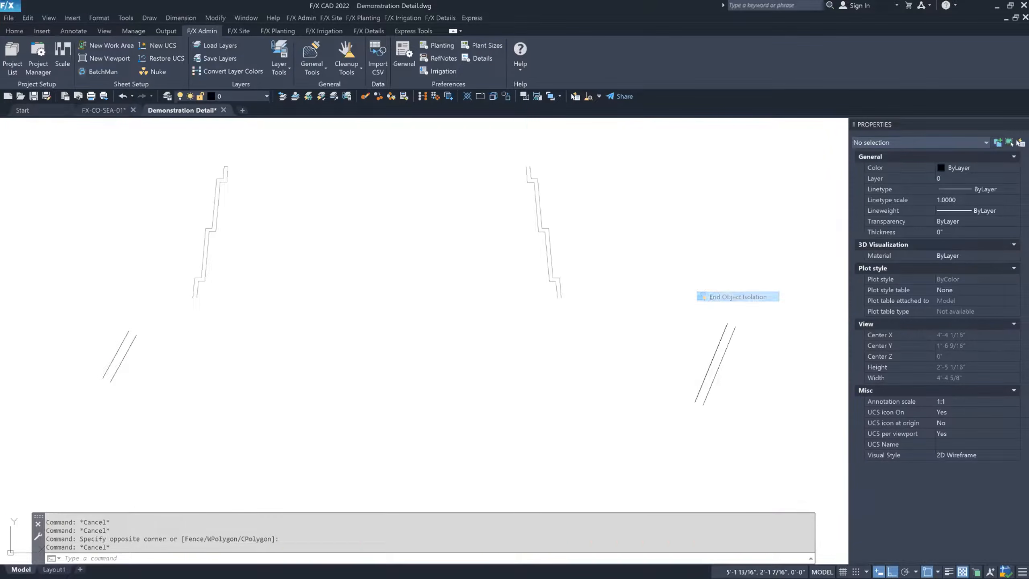
{"action": "scroll", "coordinate": [615, 239], "scroll_direction": "down", "scroll_amount": 4}
{"action": "scroll", "coordinate": [615, 241], "scroll_direction": "down", "scroll_amount": 3}
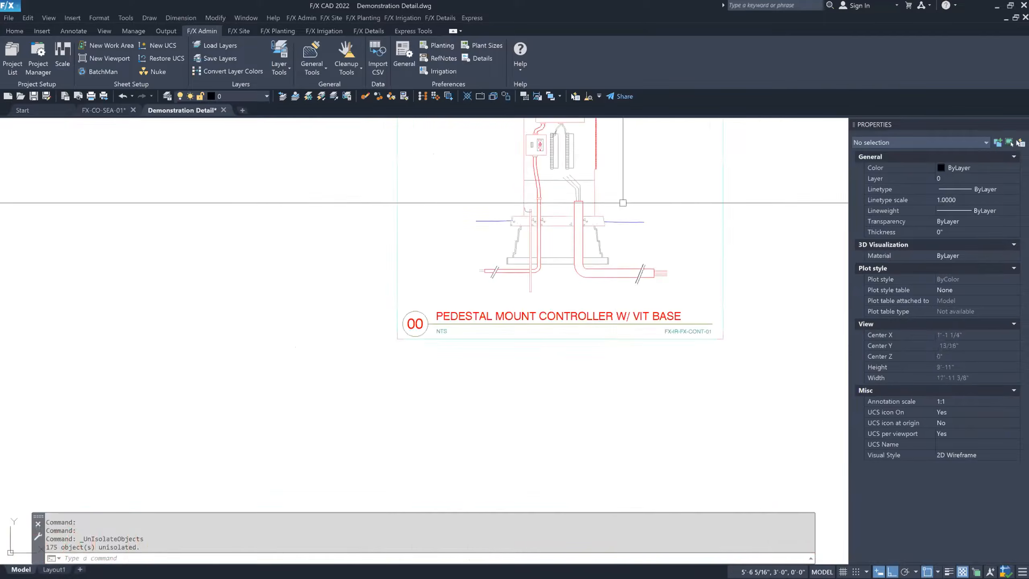
Select the whole controller drawing inside the detail frame and check its object types in the properties.
{"action": "left_click", "coordinate": [343, 186]}
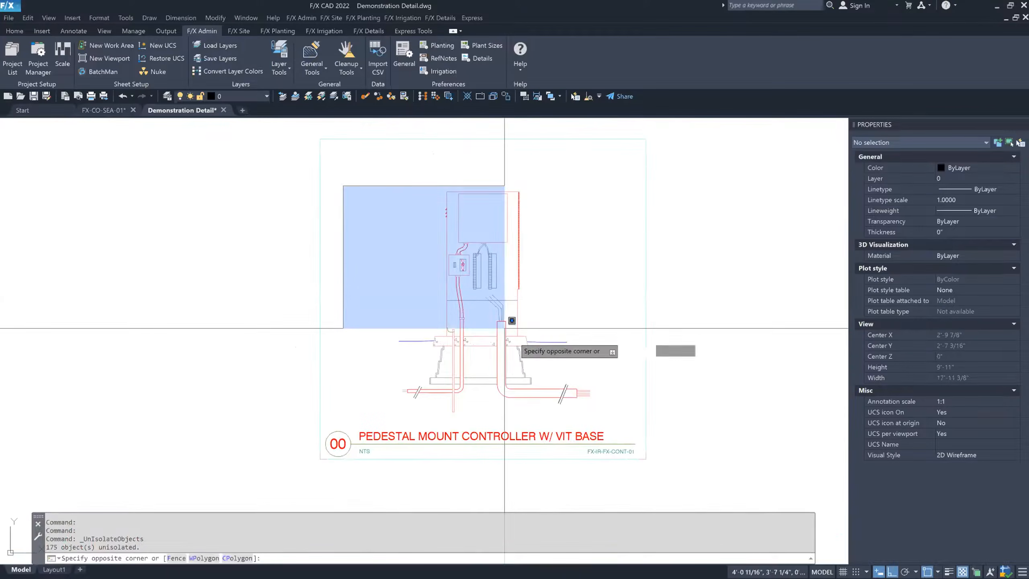
{"action": "left_click", "coordinate": [622, 420]}
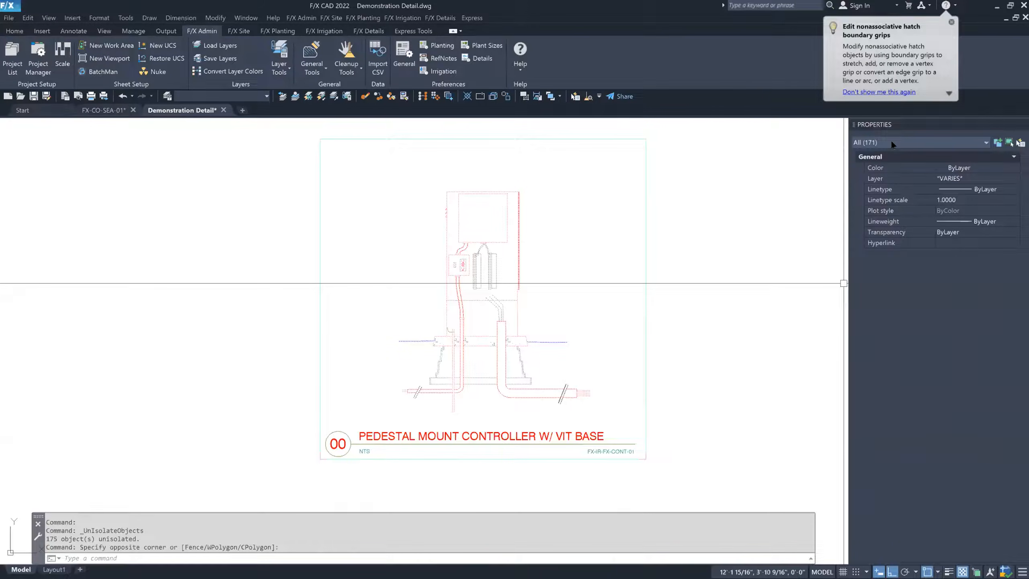
{"action": "key", "text": "Escape"}
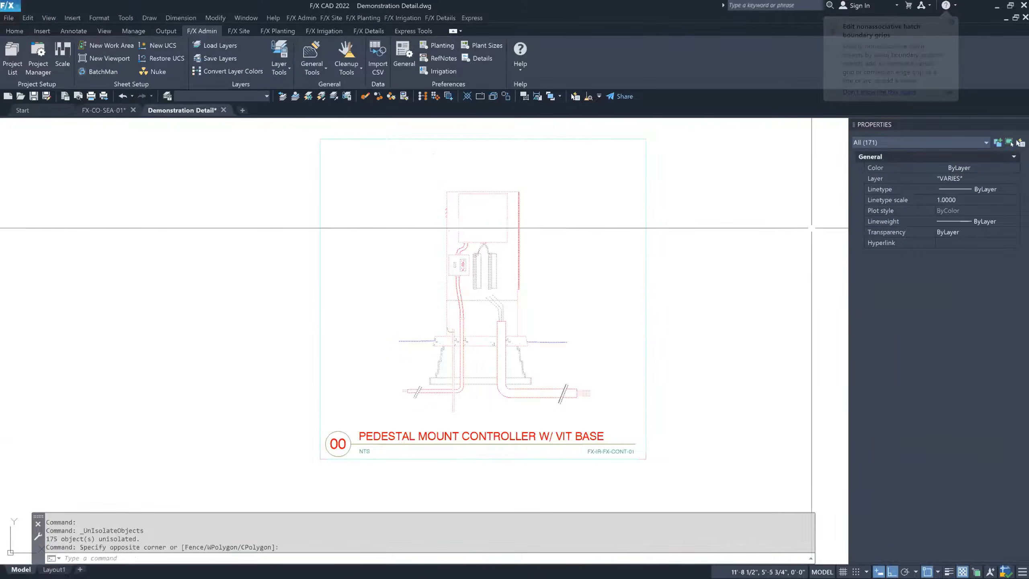
{"action": "key", "text": "Escape"}
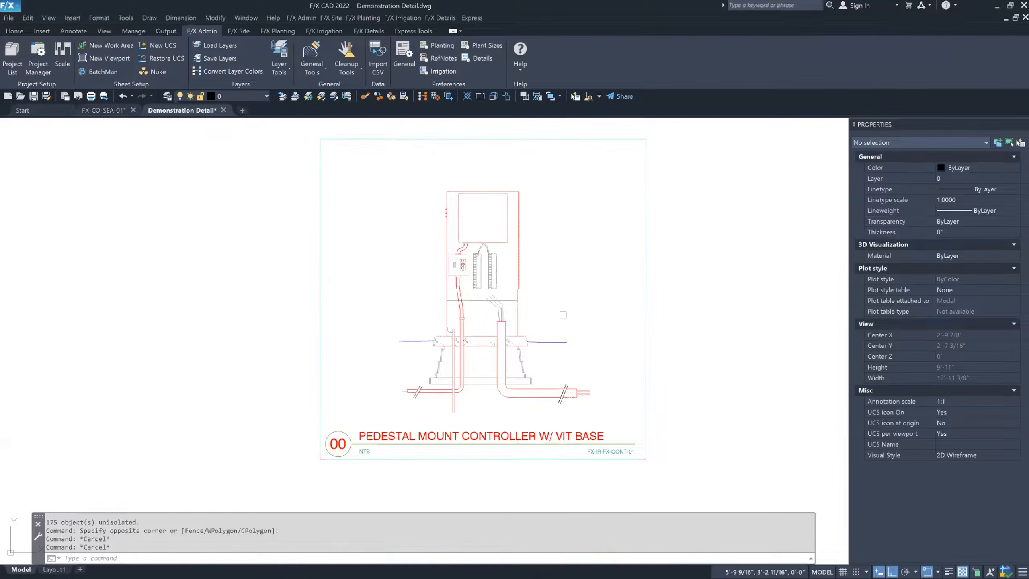
Trim away the top edge of the conduit connector directly beneath the outlet box.
{"action": "scroll", "coordinate": [466, 312], "scroll_direction": "up", "scroll_amount": 6}
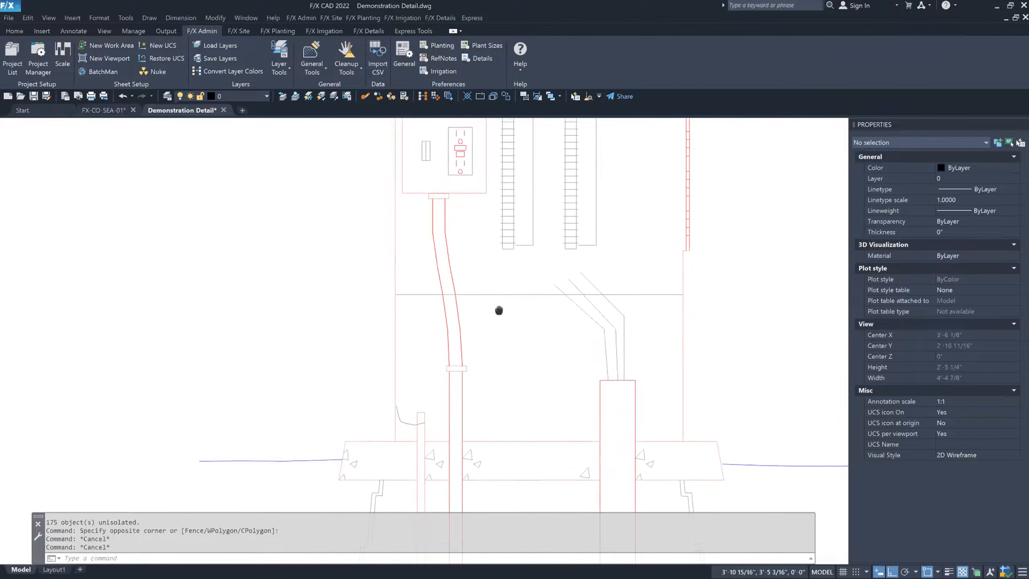
{"action": "scroll", "coordinate": [489, 297], "scroll_direction": "up", "scroll_amount": 10}
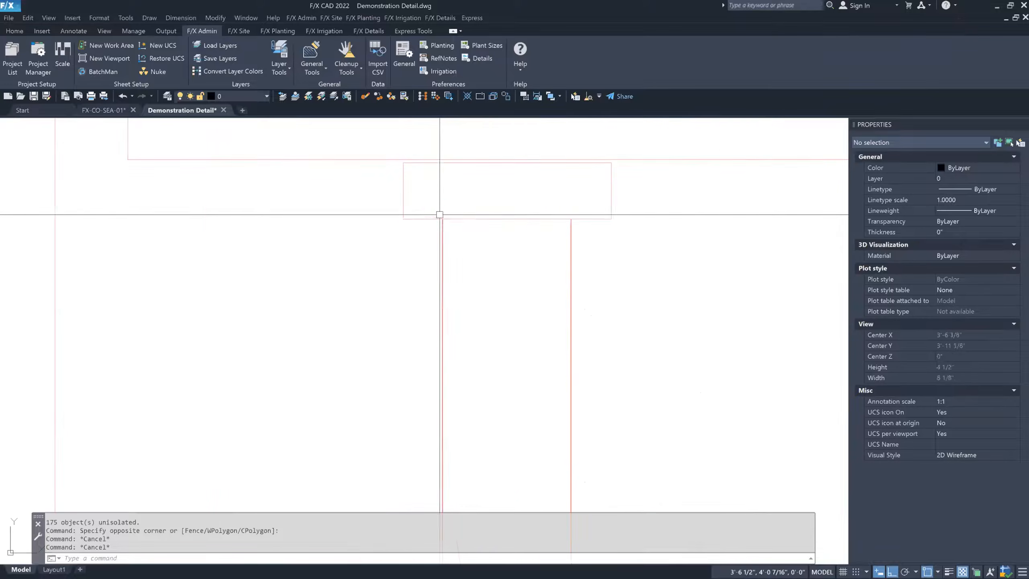
{"action": "middle_click_drag", "start_coordinate": [481, 243], "coordinate": [451, 323]}
{"action": "type", "text": "tr"}
{"action": "key", "text": "Return"}
{"action": "key", "text": "Escape"}
Extend both side edges of the connector beneath the outlet box up to the box's lower edge.
{"action": "type", "text": "e"}
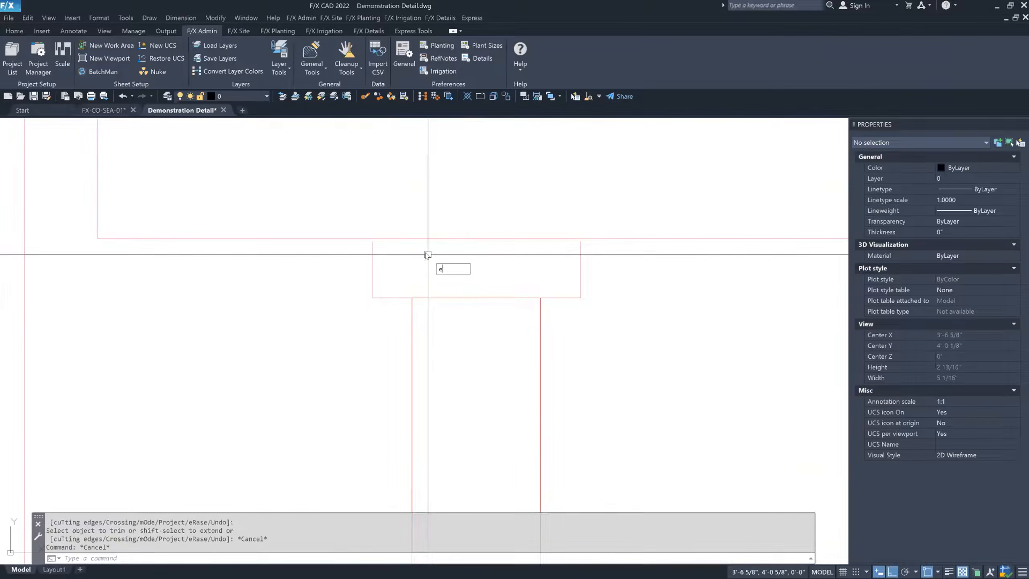
{"action": "type", "text": "x"}
{"action": "key", "text": "Return"}
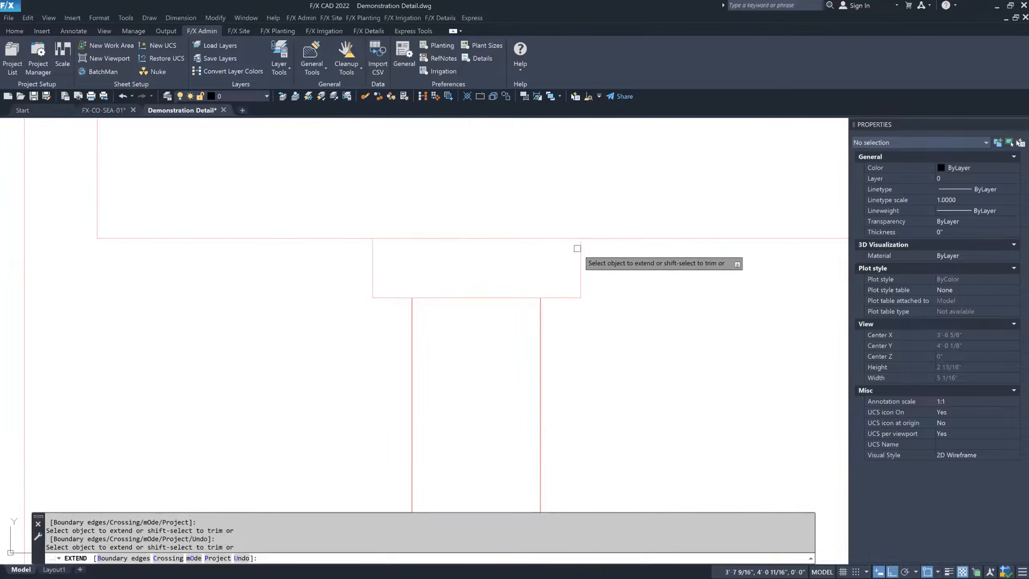
{"action": "key", "text": "Escape"}
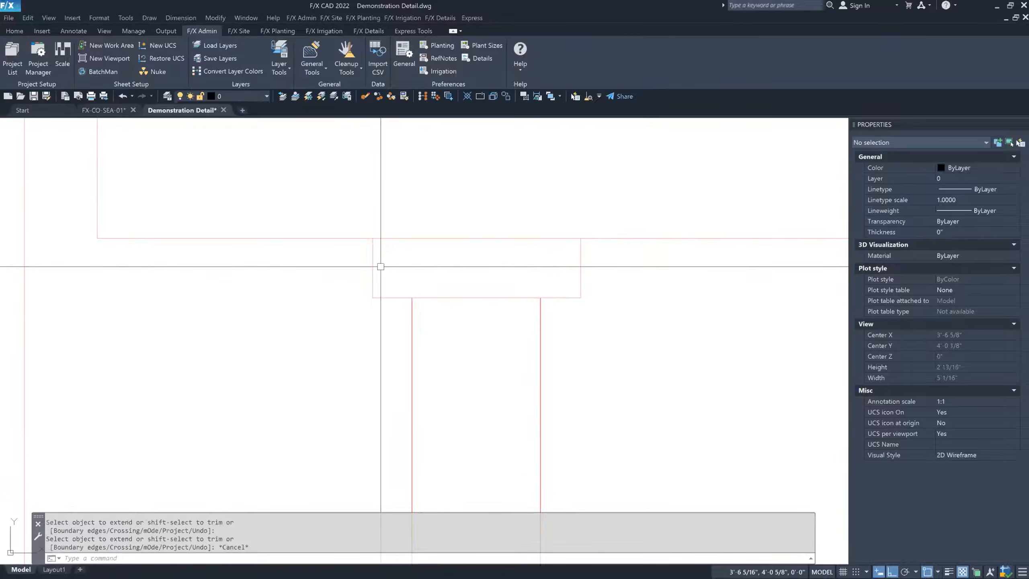
Trim the top edges of the two connectors under the large upper box and the bottom edge of the connector above the outlet box.
{"action": "scroll", "coordinate": [493, 286], "scroll_direction": "down", "scroll_amount": 8}
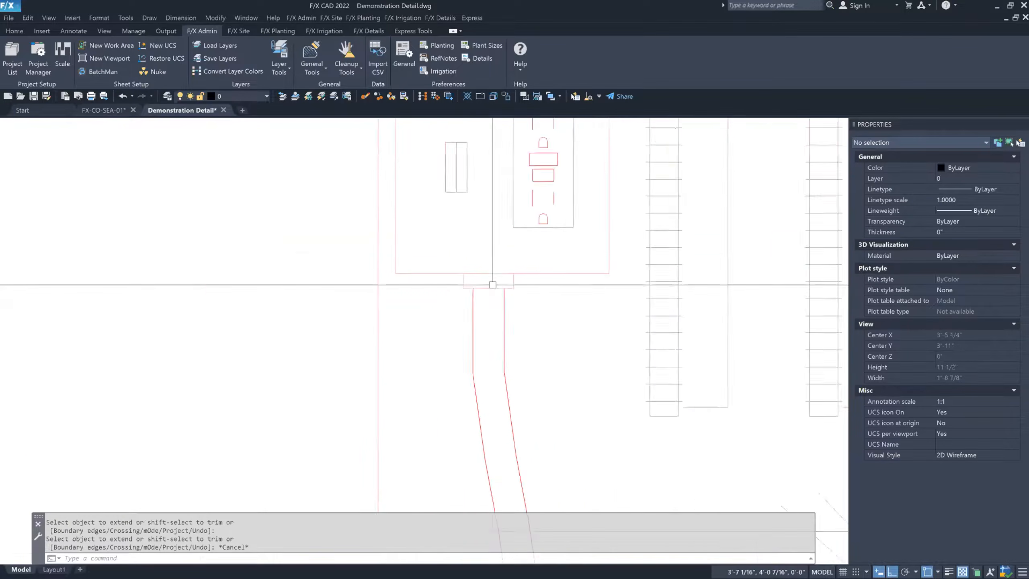
{"action": "scroll", "coordinate": [496, 381], "scroll_direction": "up", "scroll_amount": 4}
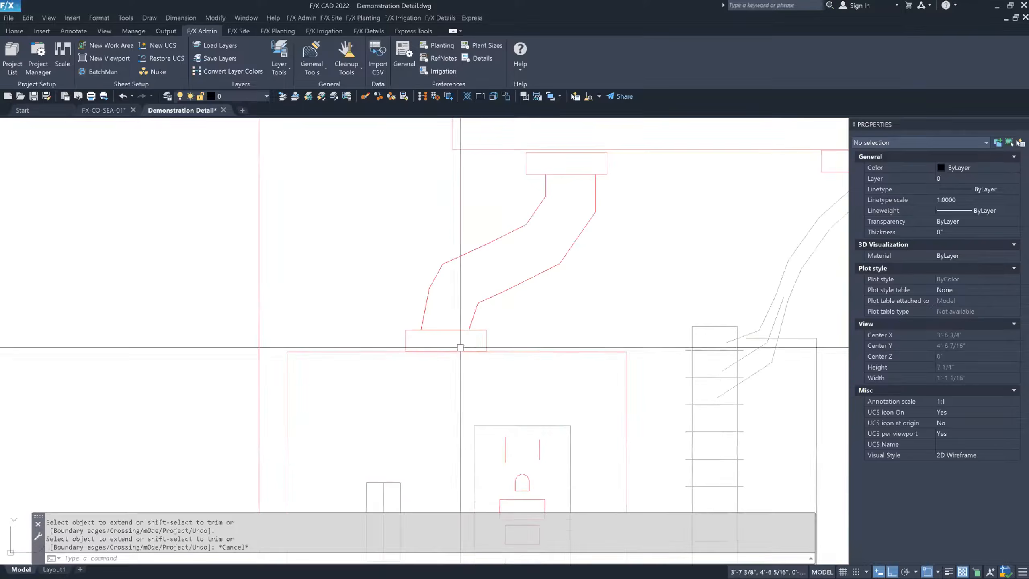
{"action": "type", "text": "t"}
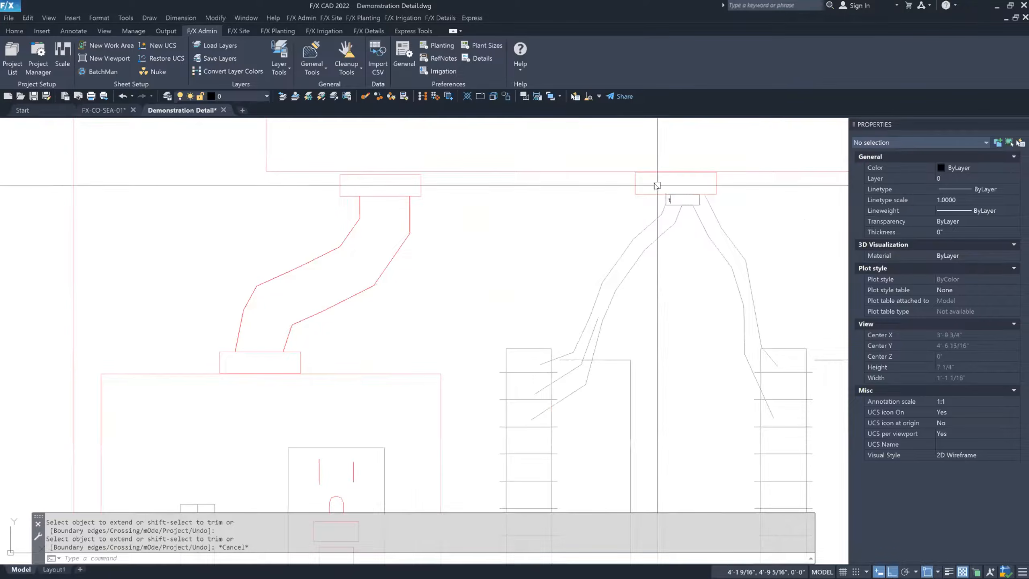
{"action": "type", "text": "r"}
{"action": "key", "text": "Return"}
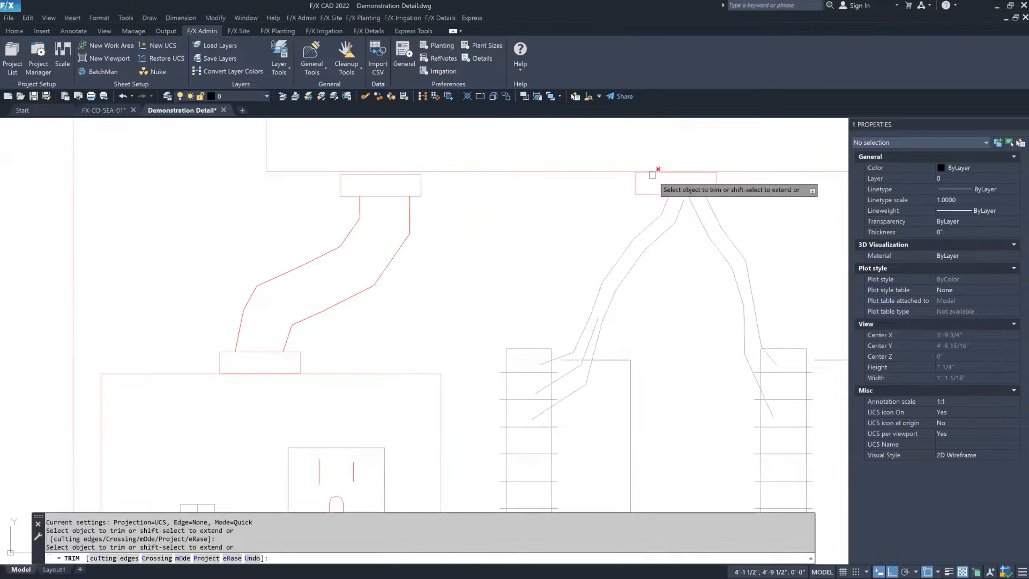
{"action": "left_click", "coordinate": [652, 175]}
{"action": "left_click", "coordinate": [386, 177]}
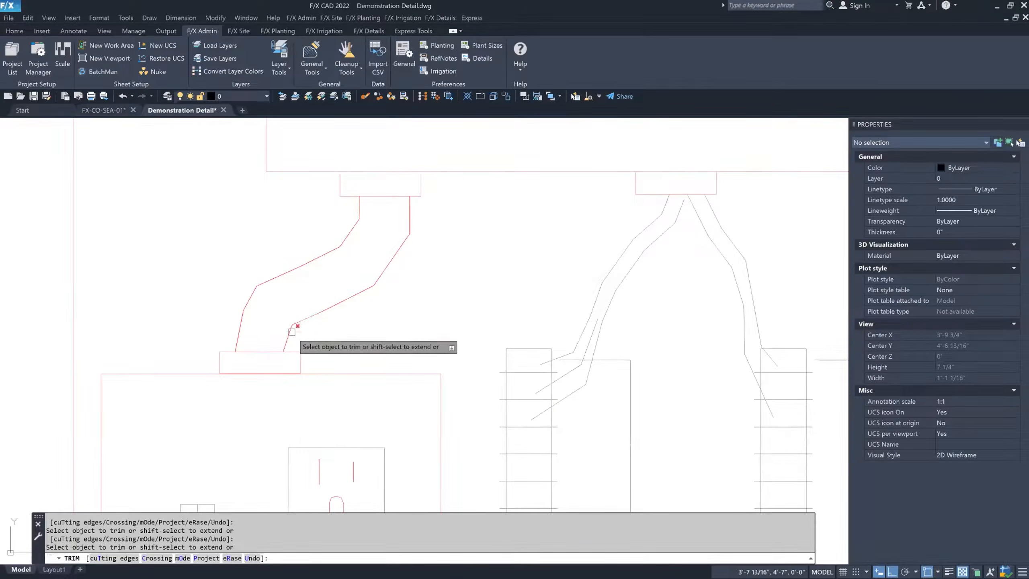
{"action": "scroll", "coordinate": [250, 371], "scroll_direction": "up", "scroll_amount": 4}
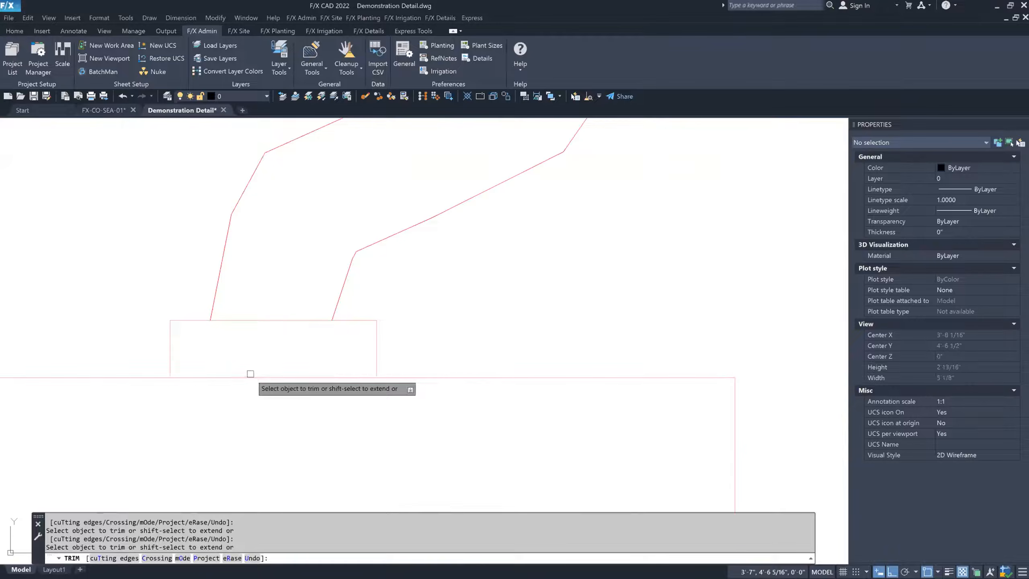
{"action": "key", "text": "Escape"}
Extend the side edges of the connectors above the outlet box and under the large upper box to meet the box edges.
{"action": "type", "text": "ex"}
{"action": "key", "text": "Return"}
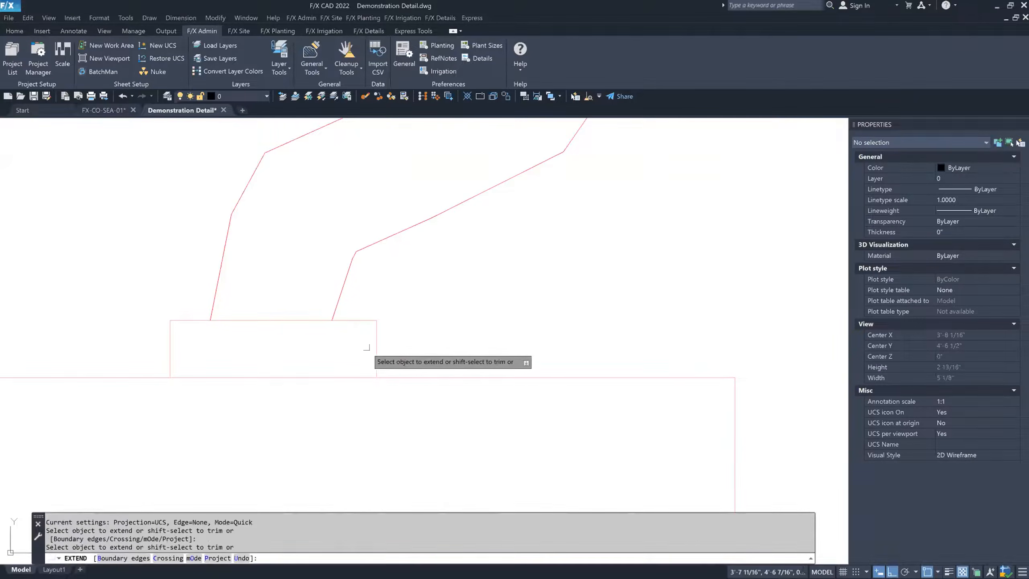
{"action": "left_click", "coordinate": [377, 358]}
{"action": "left_click", "coordinate": [170, 357]}
{"action": "scroll", "coordinate": [263, 285], "scroll_direction": "down", "scroll_amount": 2}
{"action": "scroll", "coordinate": [352, 149], "scroll_direction": "down", "scroll_amount": 2}
{"action": "middle_click_drag", "start_coordinate": [352, 149], "coordinate": [328, 450]}
{"action": "left_click", "coordinate": [354, 379]}
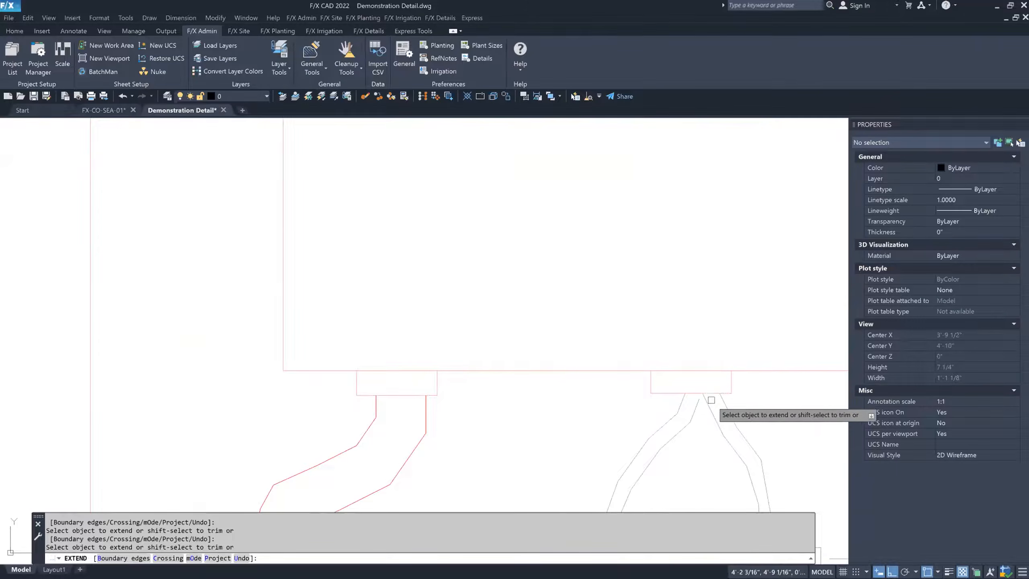
Extend the wire lines to their connector and the open bracket lines beside both terminal strips to the strips' edges.
{"action": "middle_click_drag", "start_coordinate": [526, 352], "coordinate": [452, 195]}
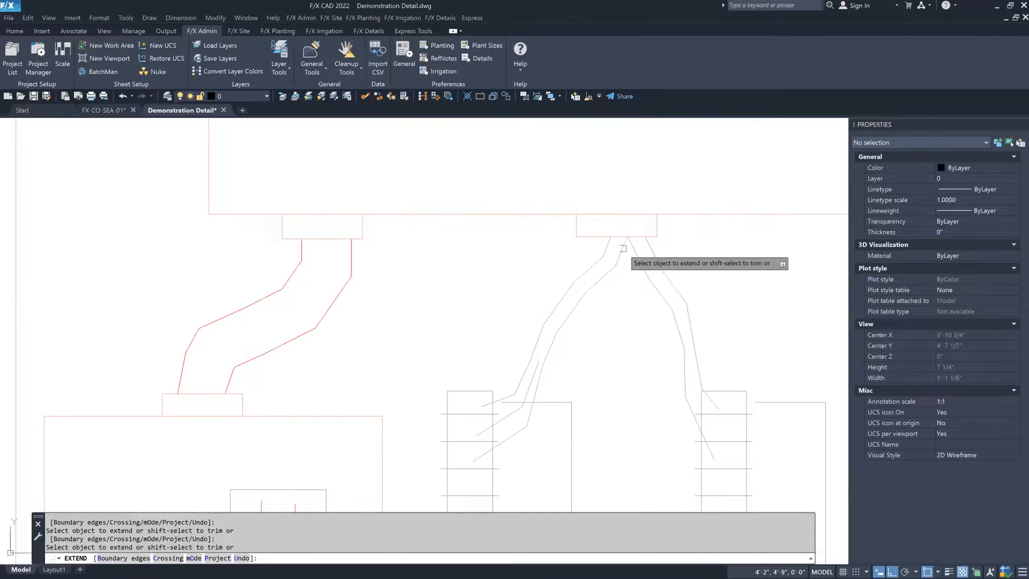
{"action": "middle_click_drag", "start_coordinate": [661, 345], "coordinate": [616, 202]}
{"action": "mouse_move", "coordinate": [595, 339]}
{"action": "middle_mouse_down"}
{"action": "mouse_move", "coordinate": [590, 310]}
{"action": "mouse_move", "coordinate": [546, 269]}
{"action": "middle_mouse_up"}
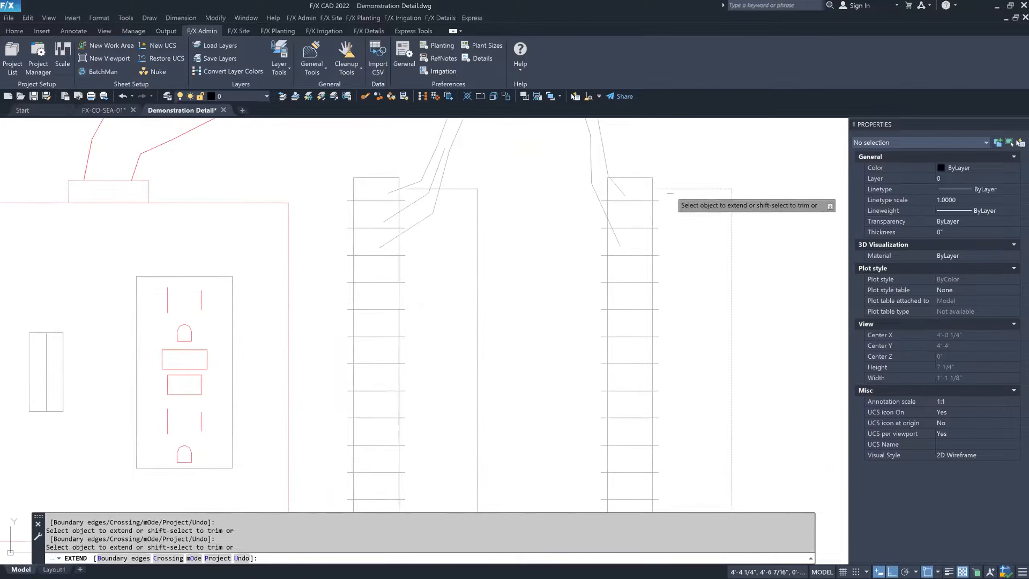
{"action": "mouse_move", "coordinate": [681, 284]}
{"action": "middle_mouse_down"}
{"action": "mouse_move", "coordinate": [682, 319]}
{"action": "mouse_move", "coordinate": [620, 294]}
{"action": "mouse_move", "coordinate": [608, 325]}
{"action": "mouse_move", "coordinate": [588, 148]}
{"action": "middle_mouse_up"}
{"action": "left_click", "coordinate": [604, 352]}
{"action": "scroll", "coordinate": [426, 296], "scroll_direction": "down", "scroll_amount": 4}
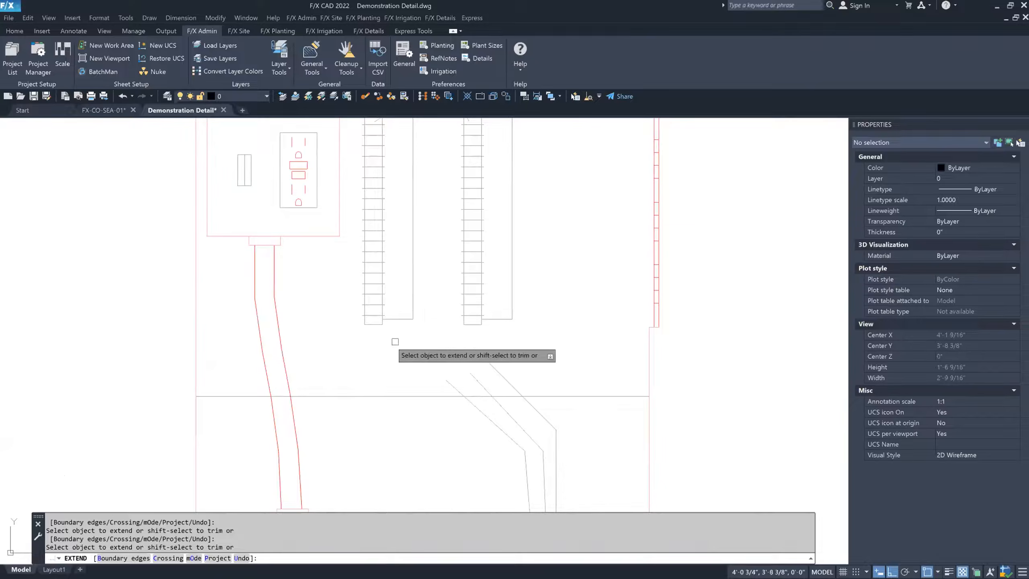
{"action": "key", "text": "Escape"}
Check the object type and layer of the cabinet's long right-hand edge line and one of its short cross lines.
{"action": "mouse_move", "coordinate": [429, 246]}
{"action": "middle_mouse_down"}
{"action": "mouse_move", "coordinate": [416, 282]}
{"action": "mouse_move", "coordinate": [414, 215]}
{"action": "mouse_move", "coordinate": [395, 232]}
{"action": "middle_mouse_up"}
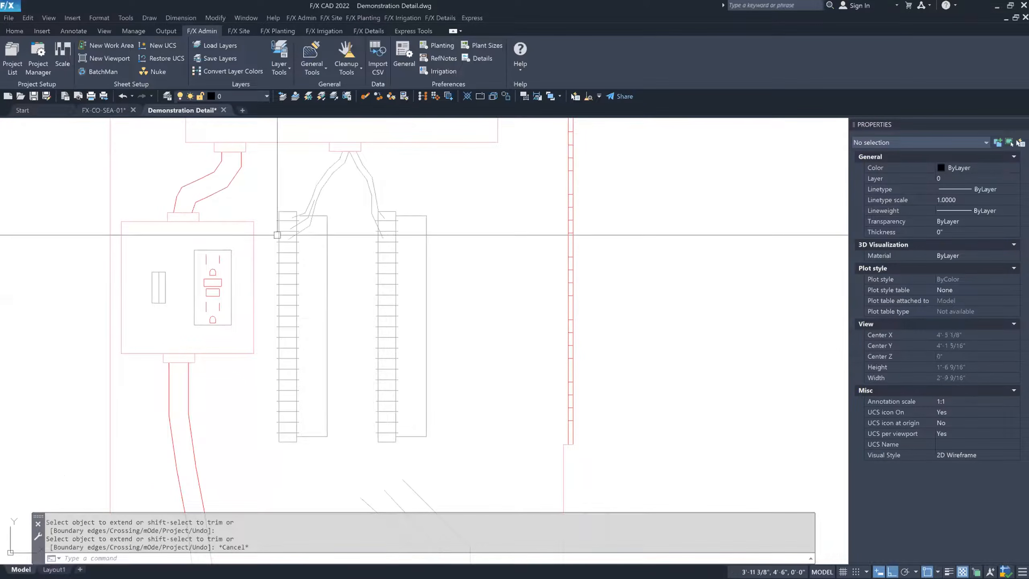
{"action": "mouse_move", "coordinate": [433, 196]}
{"action": "middle_mouse_down"}
{"action": "mouse_move", "coordinate": [487, 294]}
{"action": "mouse_move", "coordinate": [417, 274]}
{"action": "middle_mouse_up"}
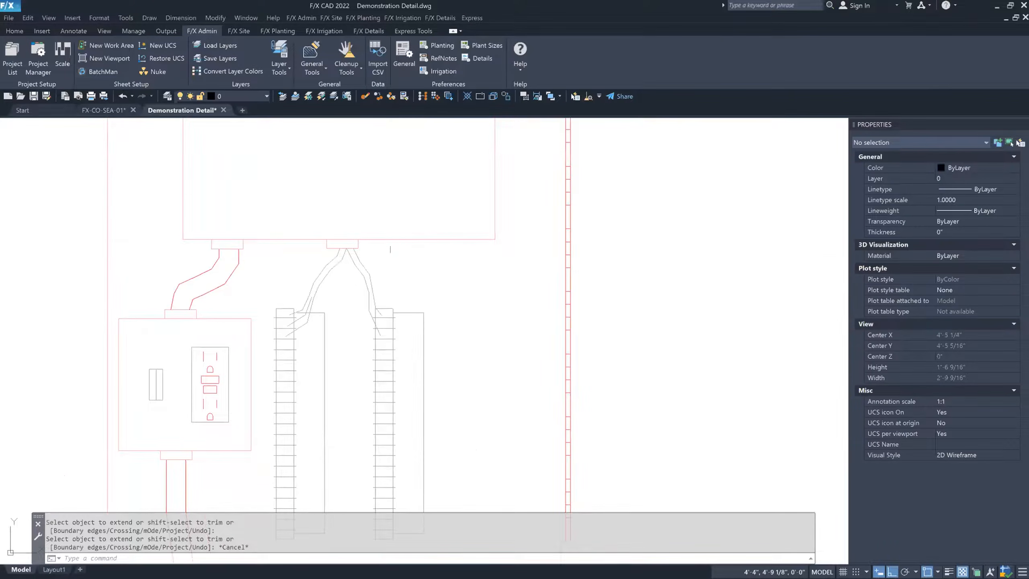
{"action": "scroll", "coordinate": [417, 282], "scroll_direction": "down", "scroll_amount": 2}
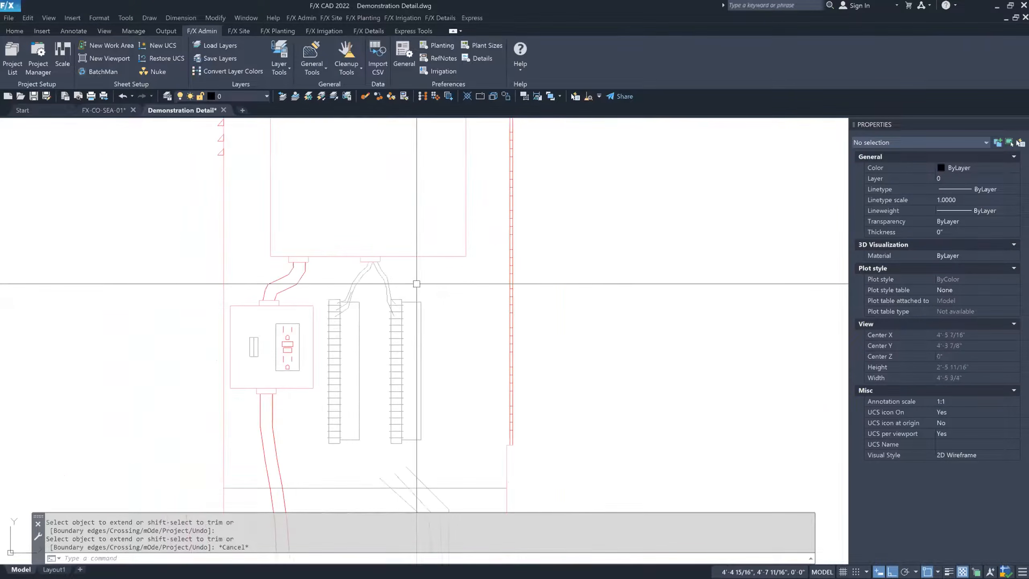
{"action": "middle_click_drag", "start_coordinate": [416, 283], "coordinate": [389, 323]}
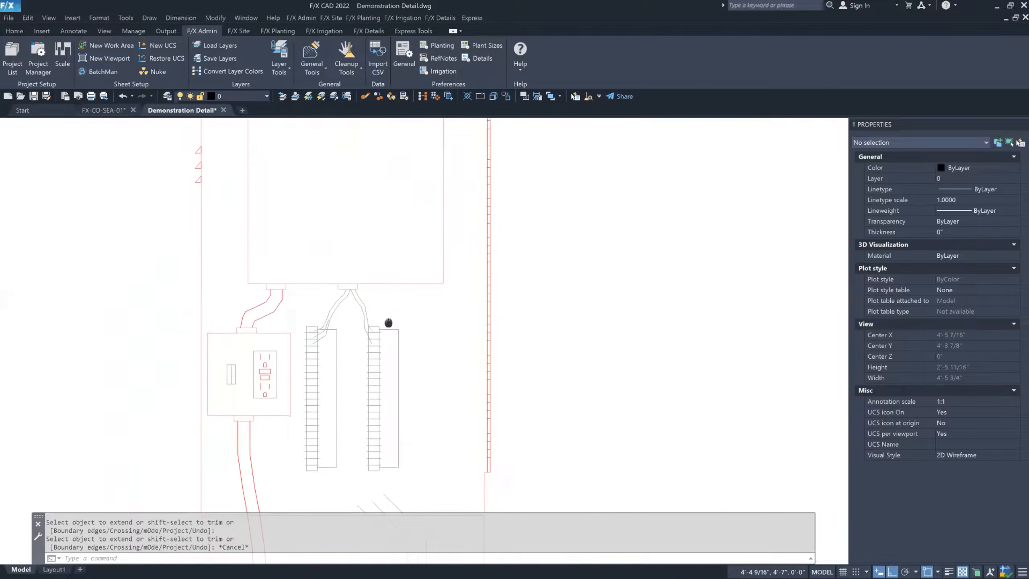
{"action": "mouse_move", "coordinate": [451, 241]}
{"action": "middle_mouse_down"}
{"action": "mouse_move", "coordinate": [390, 234]}
{"action": "mouse_move", "coordinate": [380, 259]}
{"action": "middle_mouse_up"}
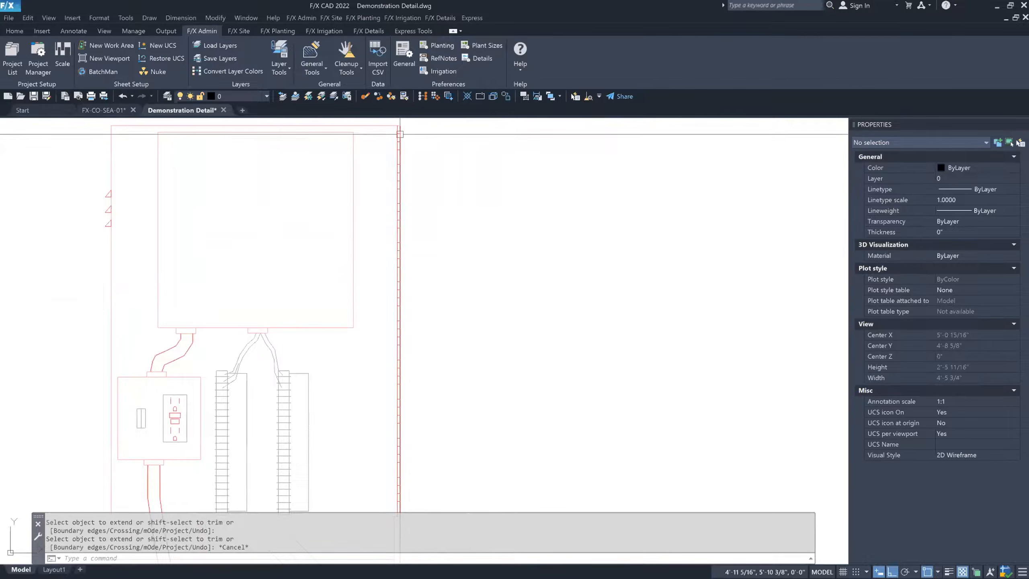
{"action": "left_click", "coordinate": [385, 131]}
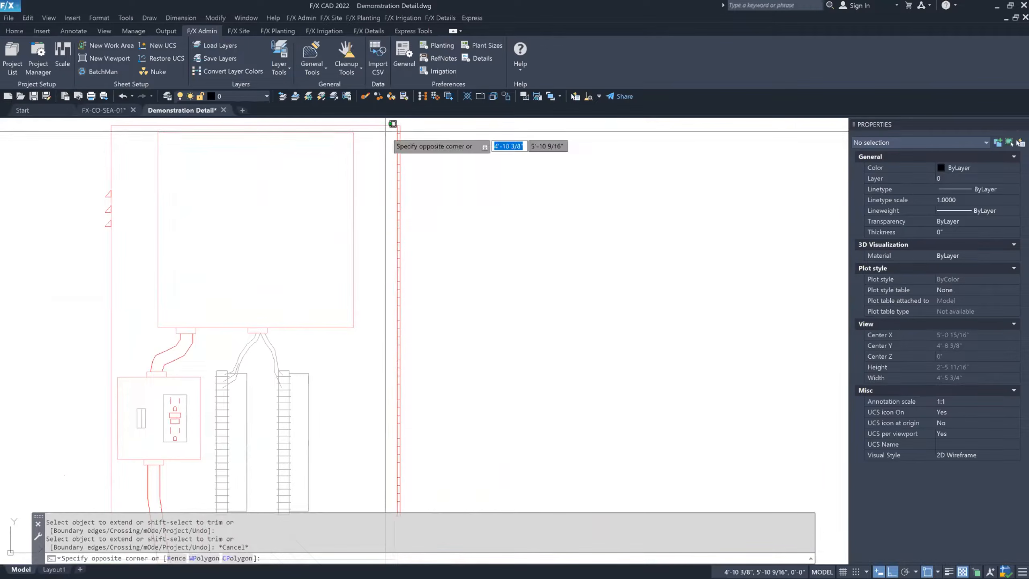
{"action": "key", "text": "Escape"}
{"action": "left_click", "coordinate": [400, 133]}
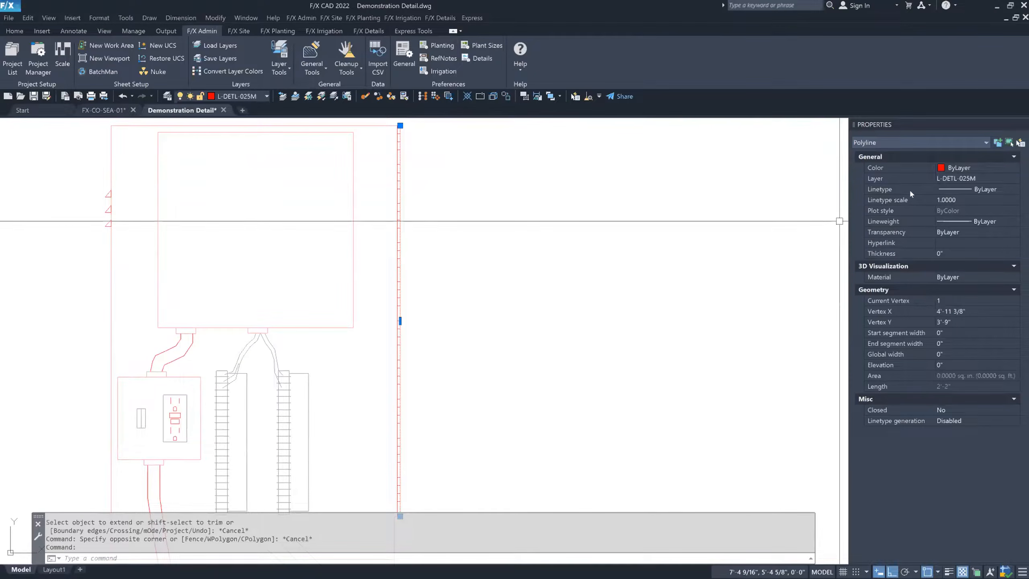
{"action": "key", "text": "Escape"}
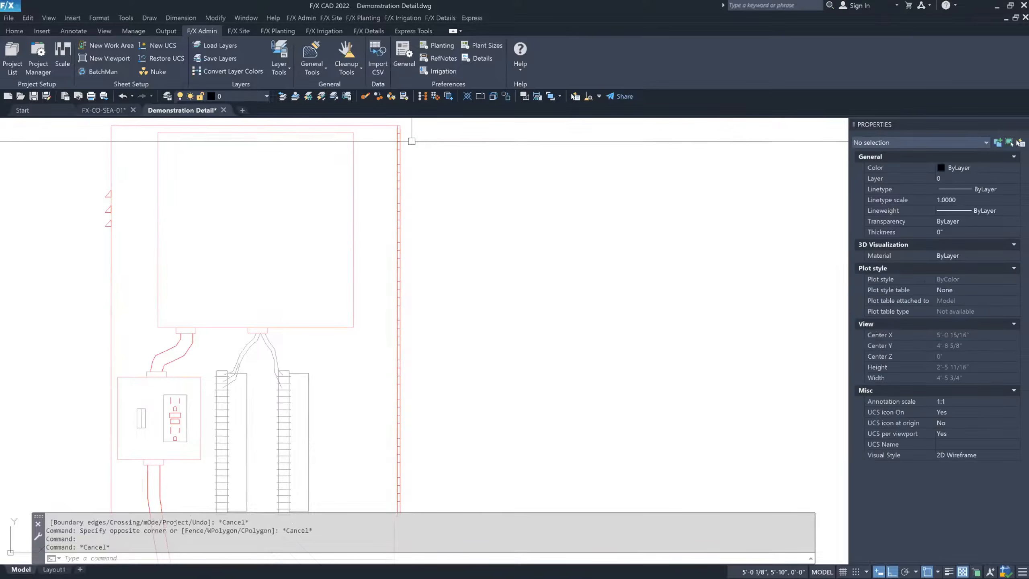
{"action": "scroll", "coordinate": [399, 145], "scroll_direction": "up", "scroll_amount": 4}
{"action": "left_click", "coordinate": [391, 130]}
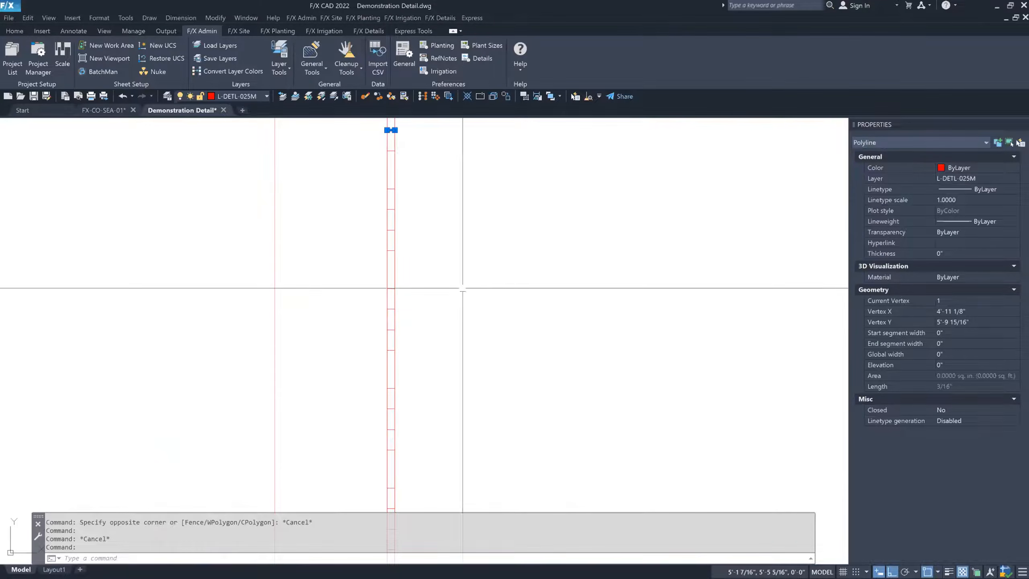
{"action": "key", "text": "Escape"}
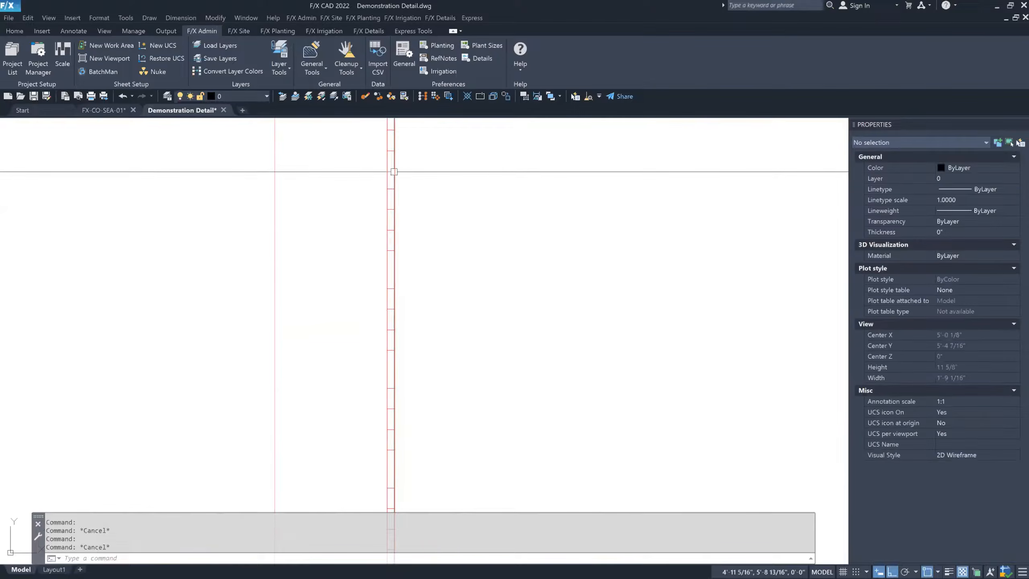
Erase all the short cross lines between the two long vertical lines along the cabinet's right-hand edge.
{"action": "scroll", "coordinate": [408, 263], "scroll_direction": "down", "scroll_amount": 8}
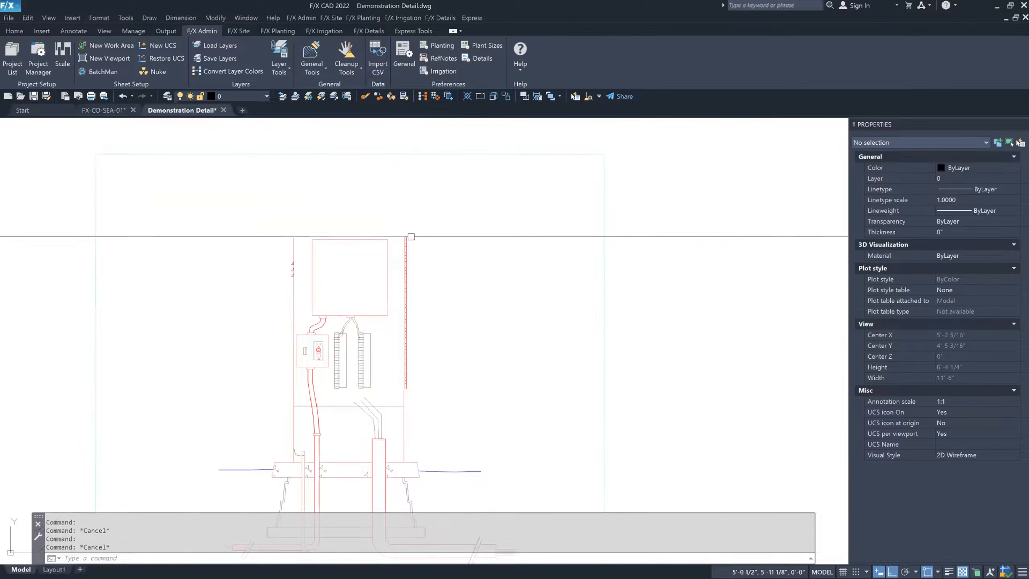
{"action": "scroll", "coordinate": [405, 386], "scroll_direction": "up", "scroll_amount": 5}
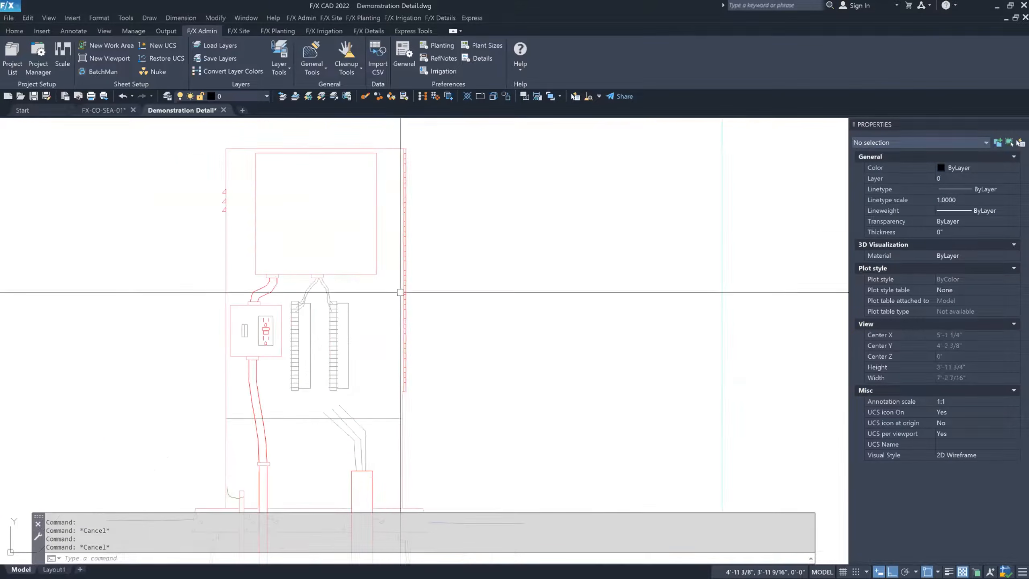
{"action": "mouse_move", "coordinate": [393, 163]}
{"action": "middle_mouse_down"}
{"action": "mouse_move", "coordinate": [400, 230]}
{"action": "mouse_move", "coordinate": [391, 244]}
{"action": "middle_mouse_up"}
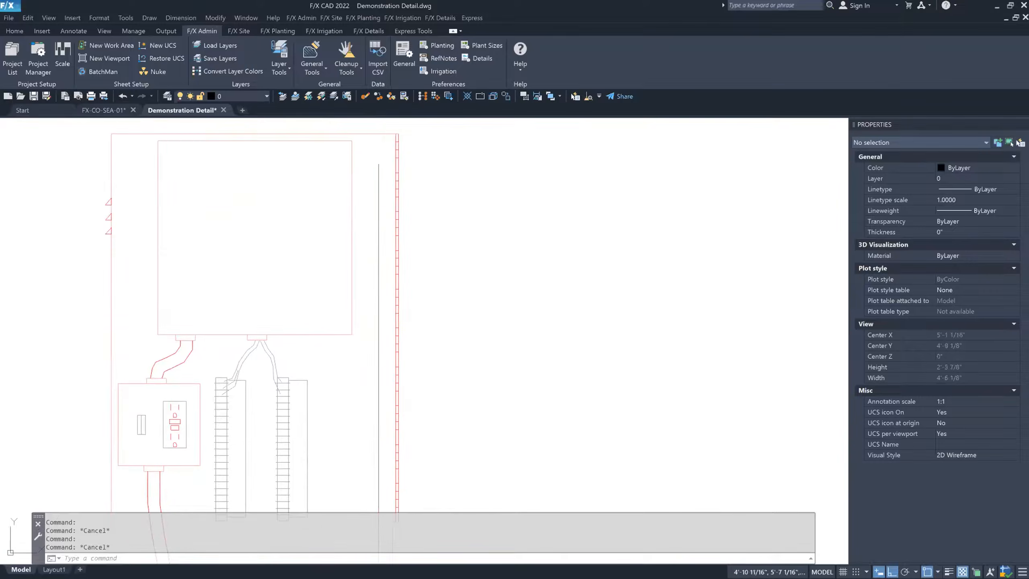
{"action": "left_click", "coordinate": [368, 141]}
{"action": "middle_click_drag", "start_coordinate": [479, 382], "coordinate": [446, 312]}
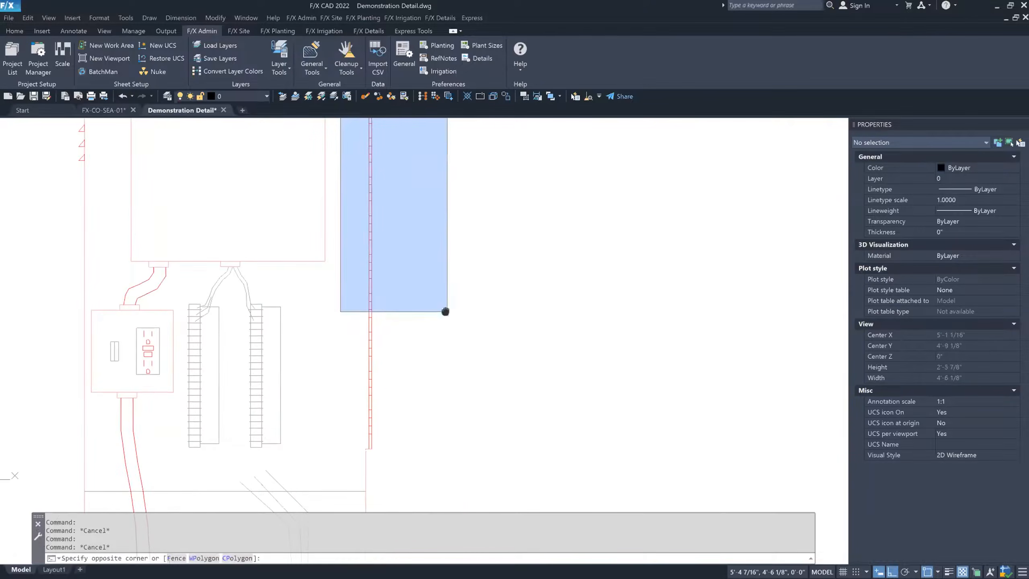
{"action": "left_click", "coordinate": [400, 440]}
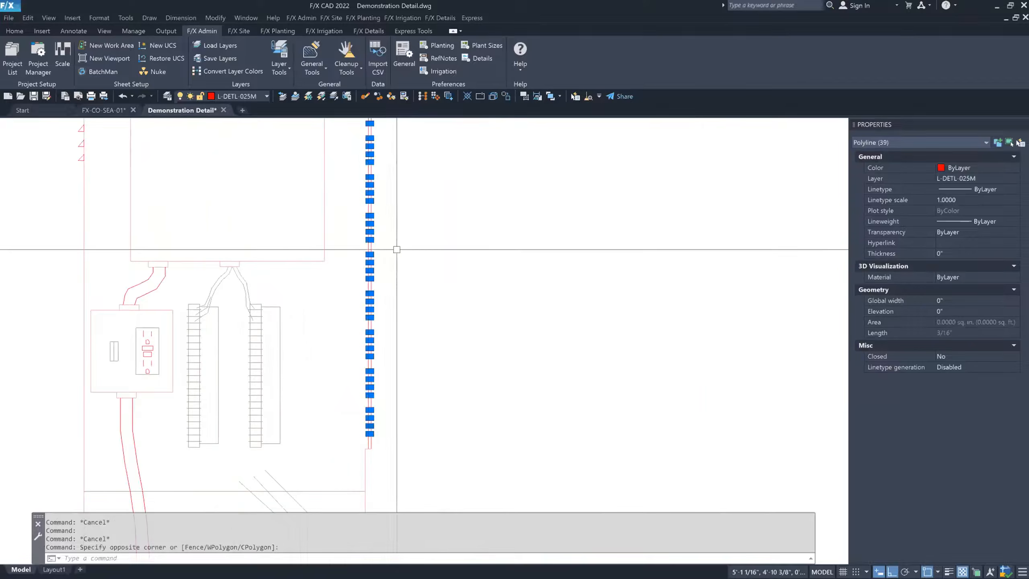
{"action": "scroll", "coordinate": [397, 249], "scroll_direction": "down", "scroll_amount": 2}
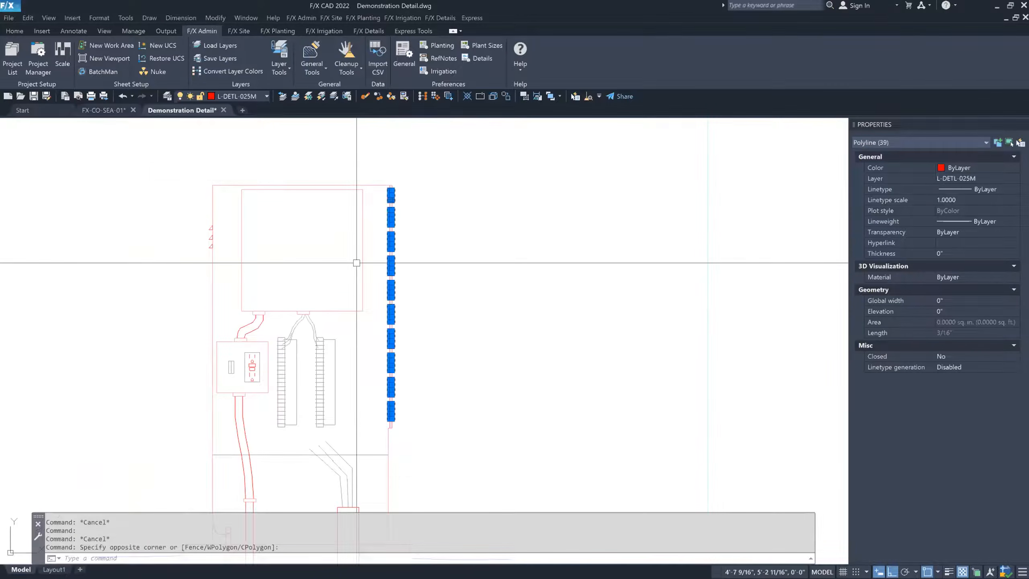
{"action": "key", "text": "Delete"}
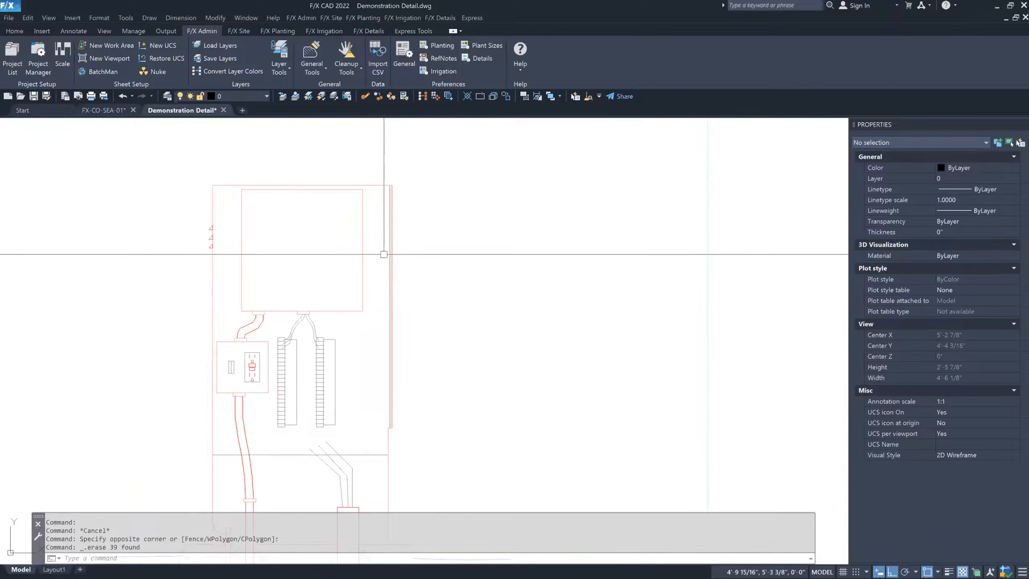
Check which object types make up the whole pedestal controller detail, then clear the selection.
{"action": "mouse_move", "coordinate": [452, 300]}
{"action": "middle_mouse_down"}
{"action": "mouse_move", "coordinate": [434, 303]}
{"action": "mouse_move", "coordinate": [434, 290]}
{"action": "middle_mouse_up"}
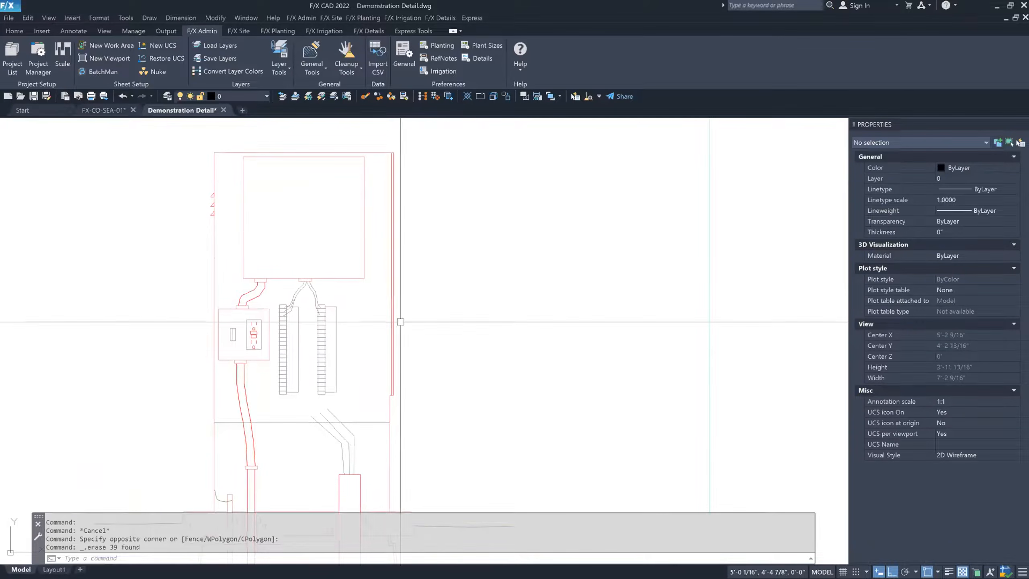
{"action": "scroll", "coordinate": [418, 282], "scroll_direction": "down", "scroll_amount": 3}
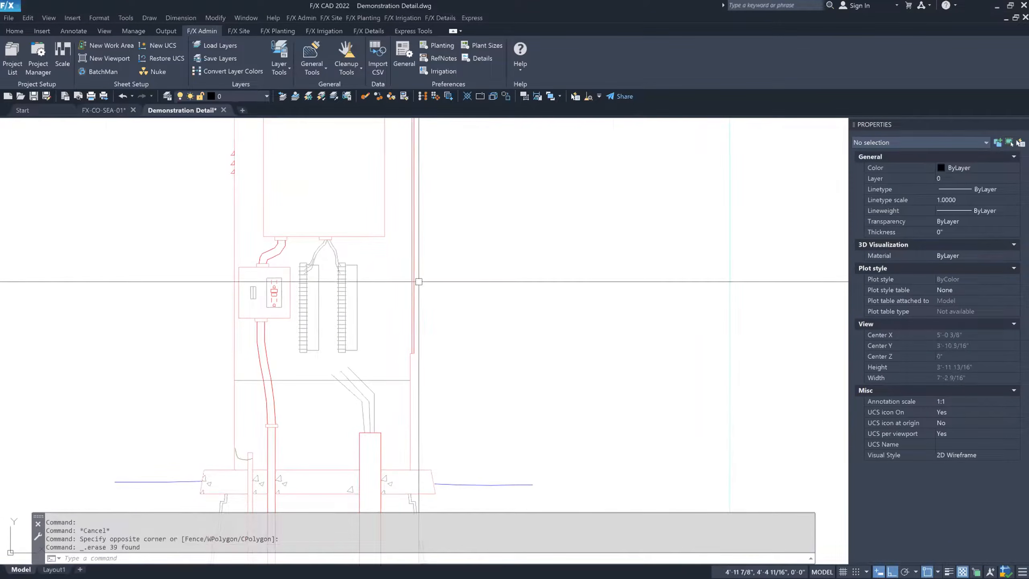
{"action": "middle_click_drag", "start_coordinate": [418, 281], "coordinate": [416, 255]}
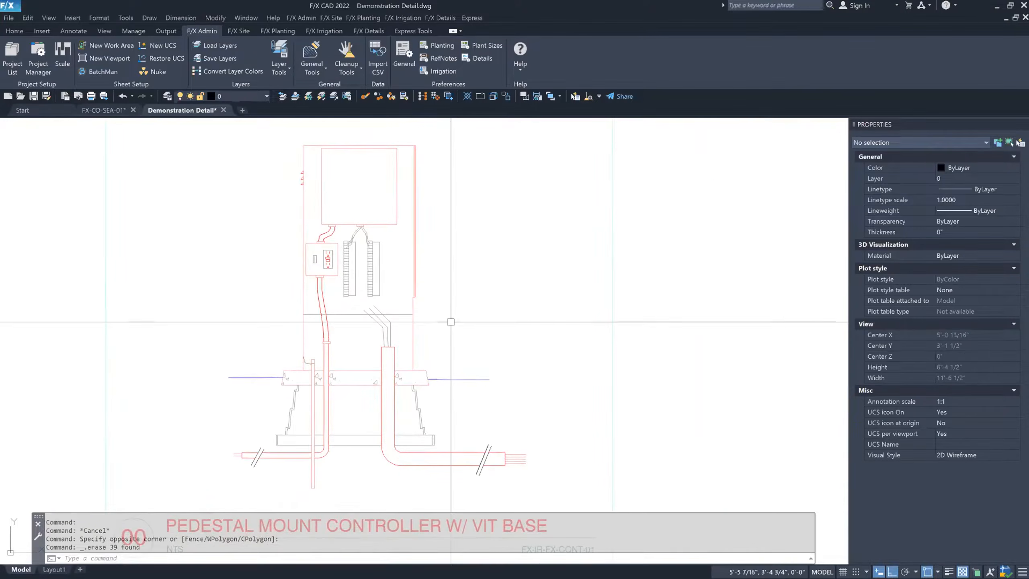
{"action": "middle_click_drag", "start_coordinate": [448, 322], "coordinate": [452, 309]}
{"action": "left_click", "coordinate": [158, 129]}
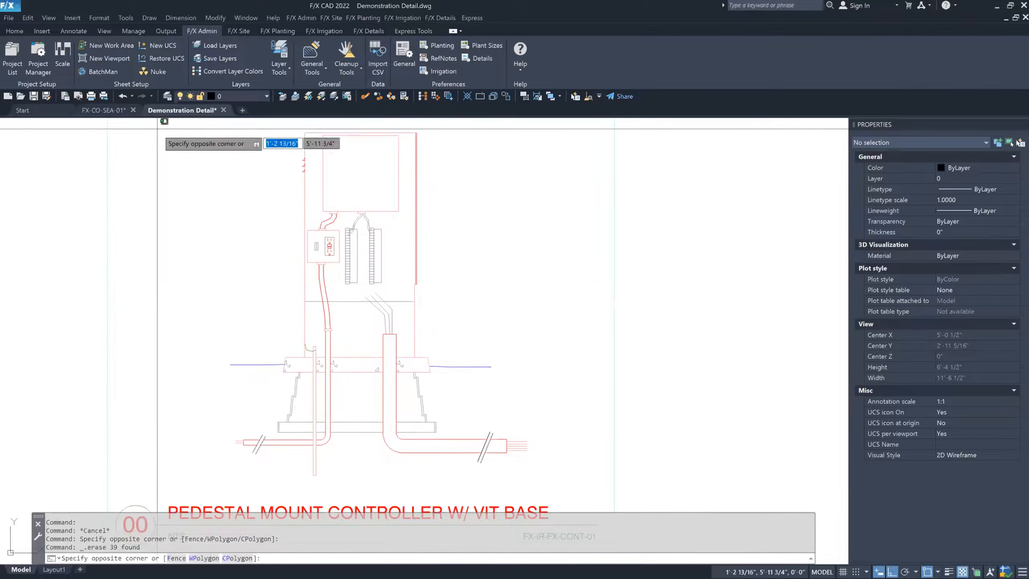
{"action": "left_click", "coordinate": [562, 482]}
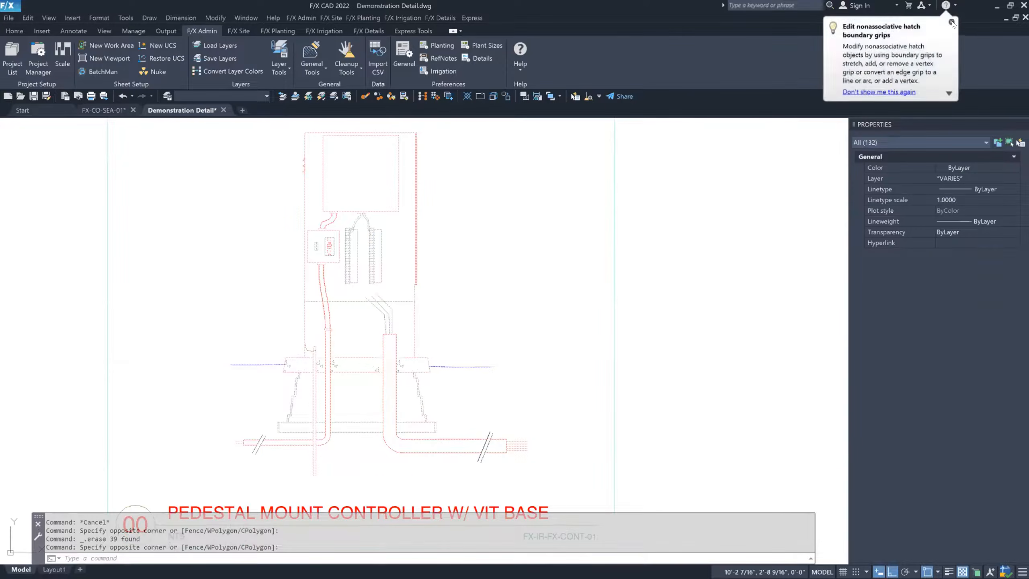
{"action": "left_click", "coordinate": [928, 142]}
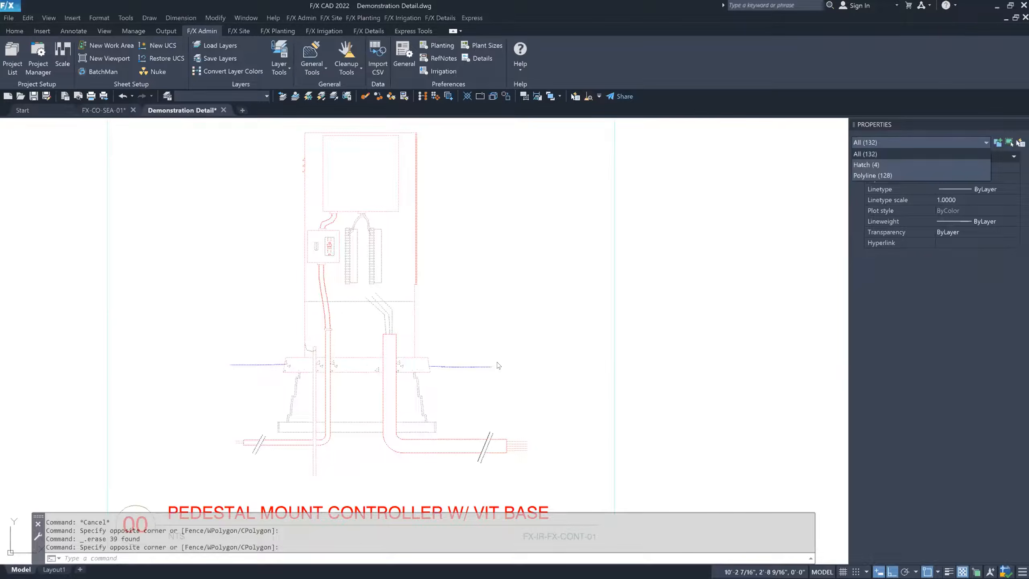
{"action": "key", "text": "Escape"}
{"action": "key", "text": "Escape"}
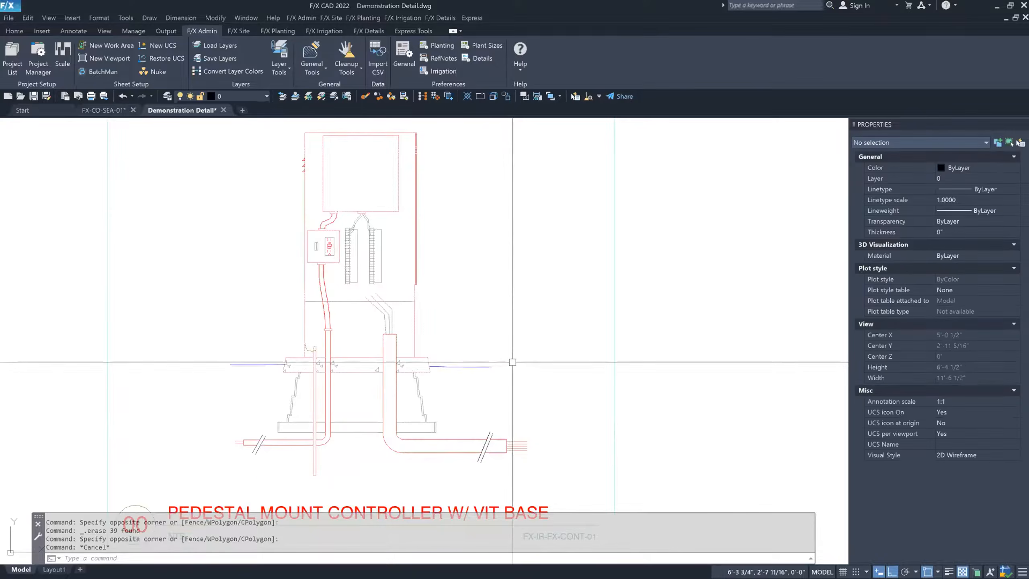
Move the red slot, ground and button linework inside the outlet's faceplate to layer L-DETL-013M.
{"action": "scroll", "coordinate": [512, 362], "scroll_direction": "down", "scroll_amount": 2}
{"action": "middle_click_drag", "start_coordinate": [514, 360], "coordinate": [504, 352]}
{"action": "middle_click_drag", "start_coordinate": [502, 350], "coordinate": [501, 349]}
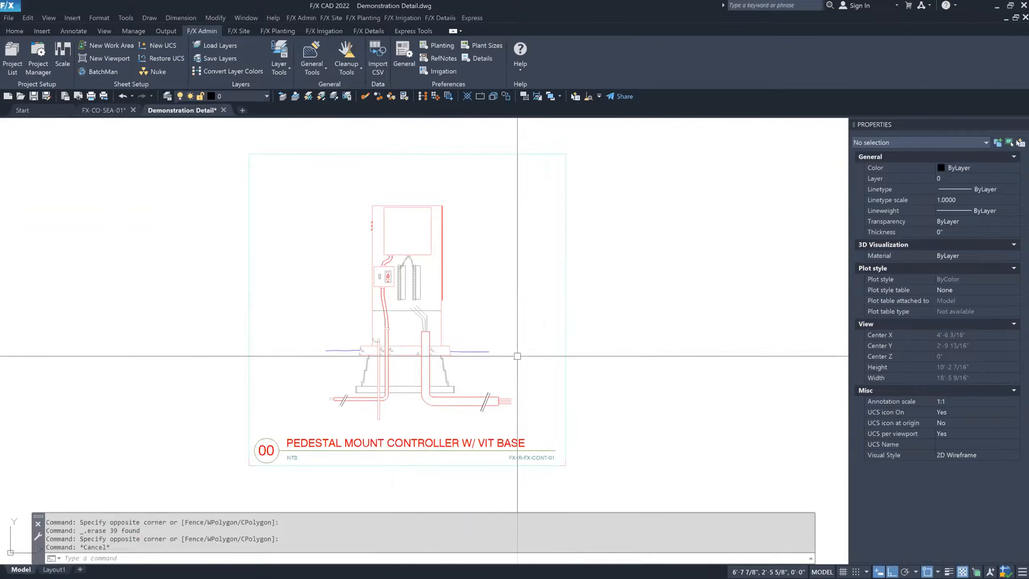
{"action": "scroll", "coordinate": [379, 280], "scroll_direction": "up", "scroll_amount": 4}
{"action": "scroll", "coordinate": [355, 287], "scroll_direction": "up", "scroll_amount": 4}
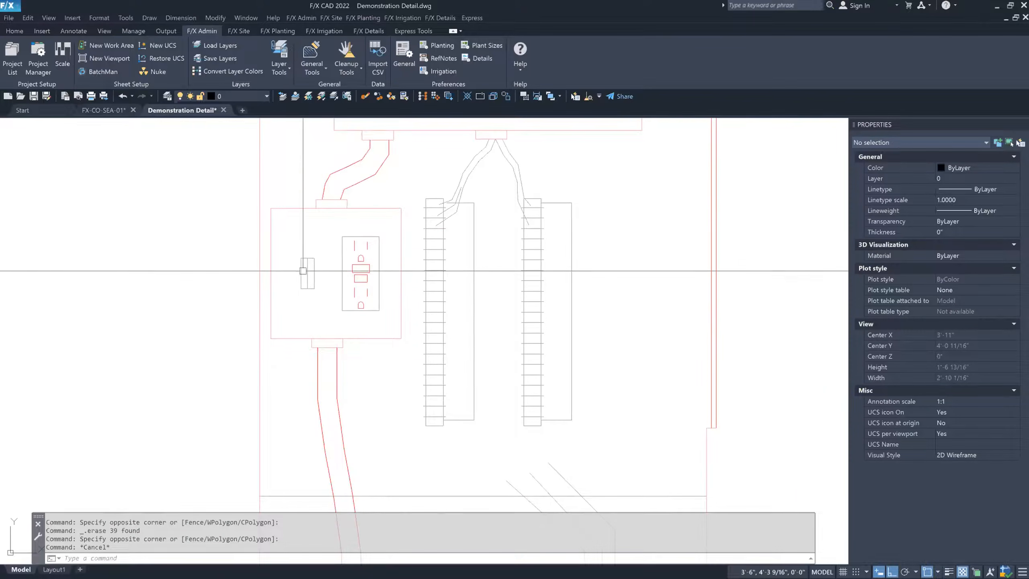
{"action": "left_click", "coordinate": [372, 306]}
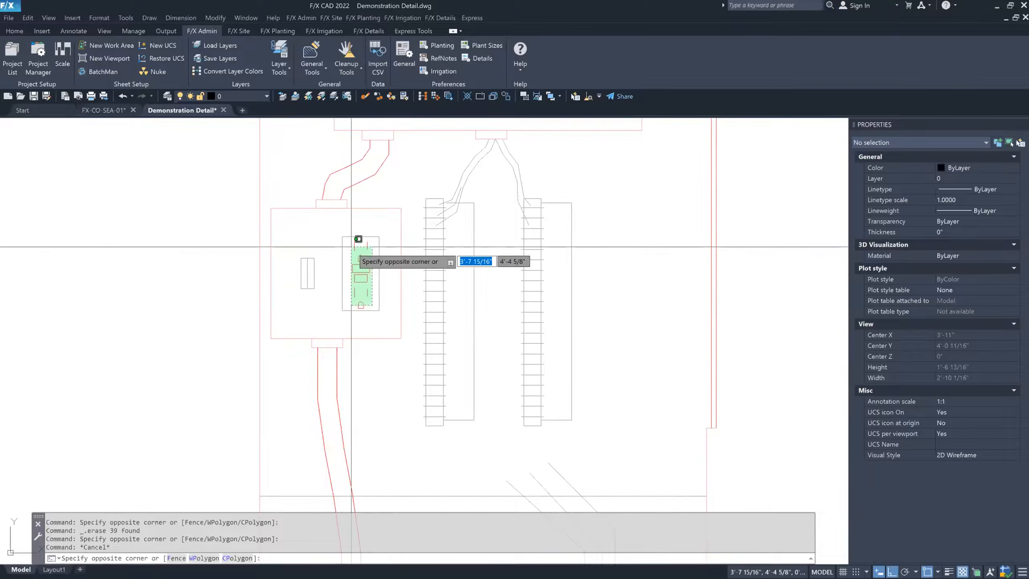
{"action": "left_click", "coordinate": [351, 246]}
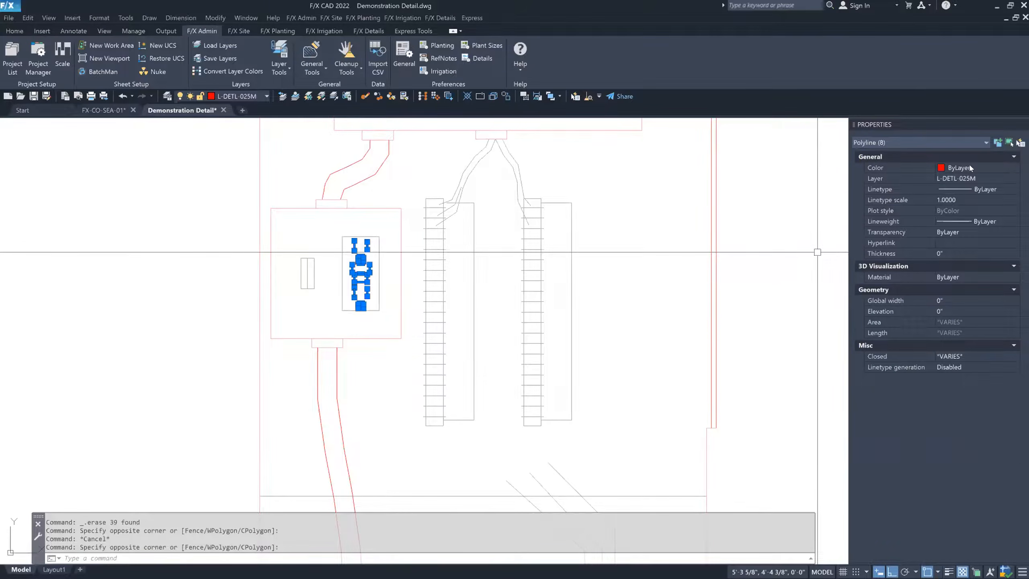
{"action": "left_click", "coordinate": [241, 97]}
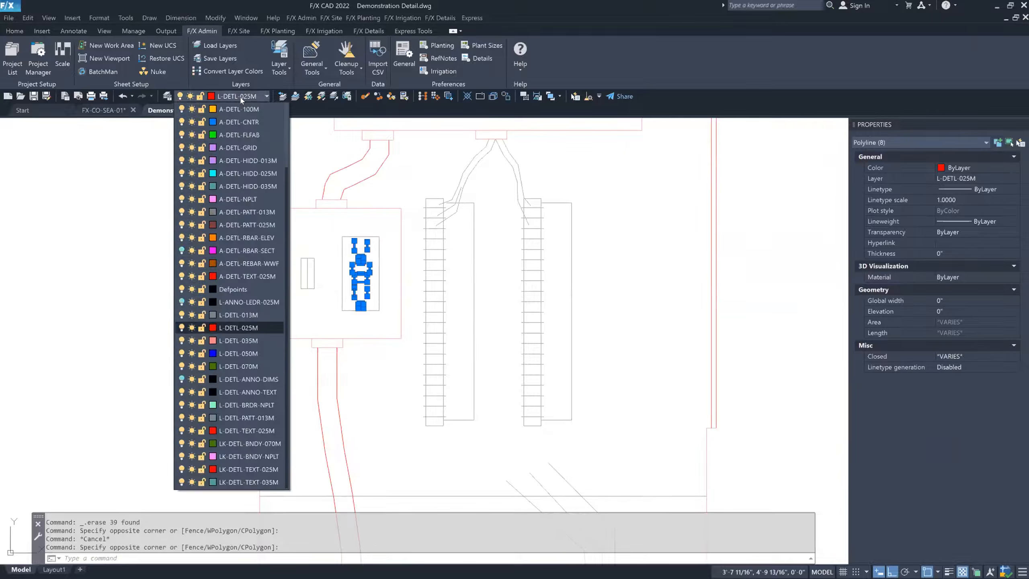
{"action": "left_click", "coordinate": [229, 315]}
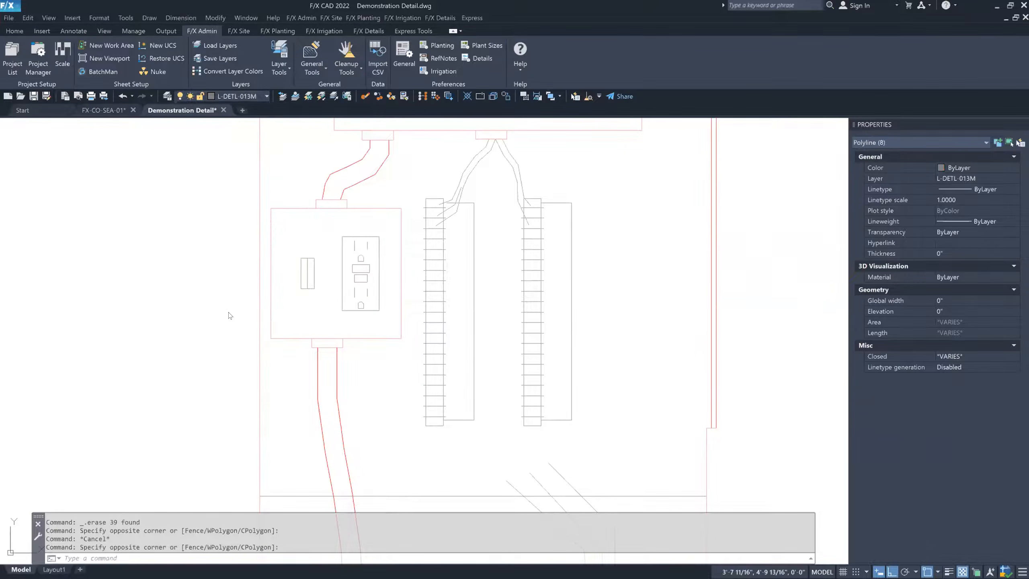
{"action": "key", "text": "Escape"}
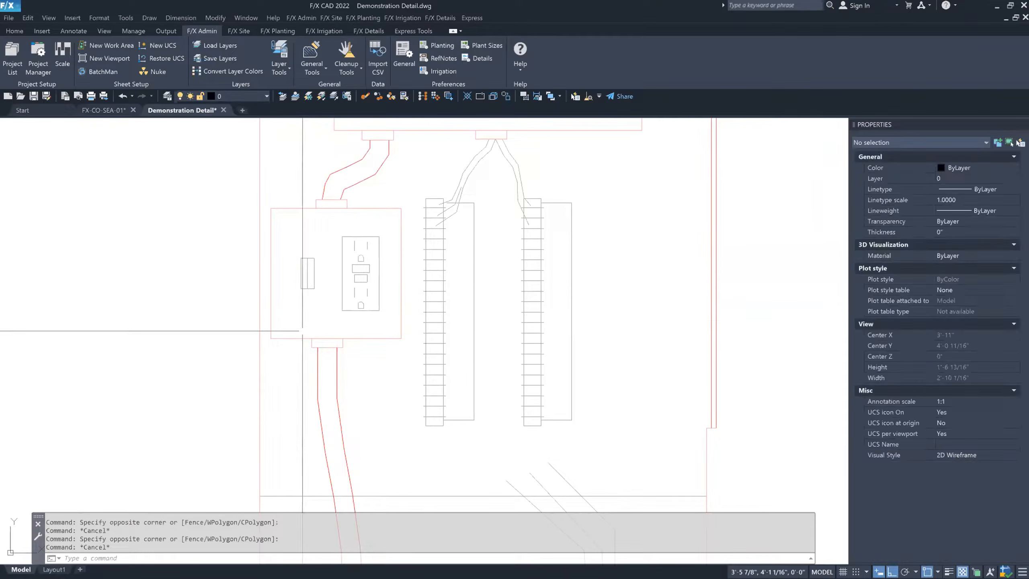
Extend the top bracket lines beside the two terminal strips to the strips' edges.
{"action": "scroll", "coordinate": [384, 264], "scroll_direction": "up", "scroll_amount": 2}
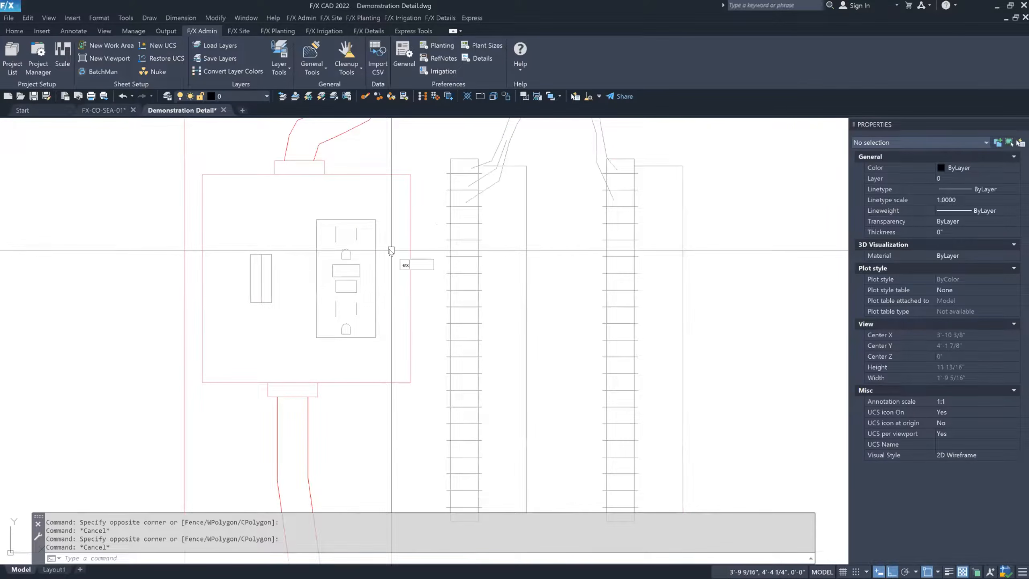
{"action": "key", "text": "Return"}
{"action": "middle_click_drag", "start_coordinate": [522, 196], "coordinate": [514, 221]}
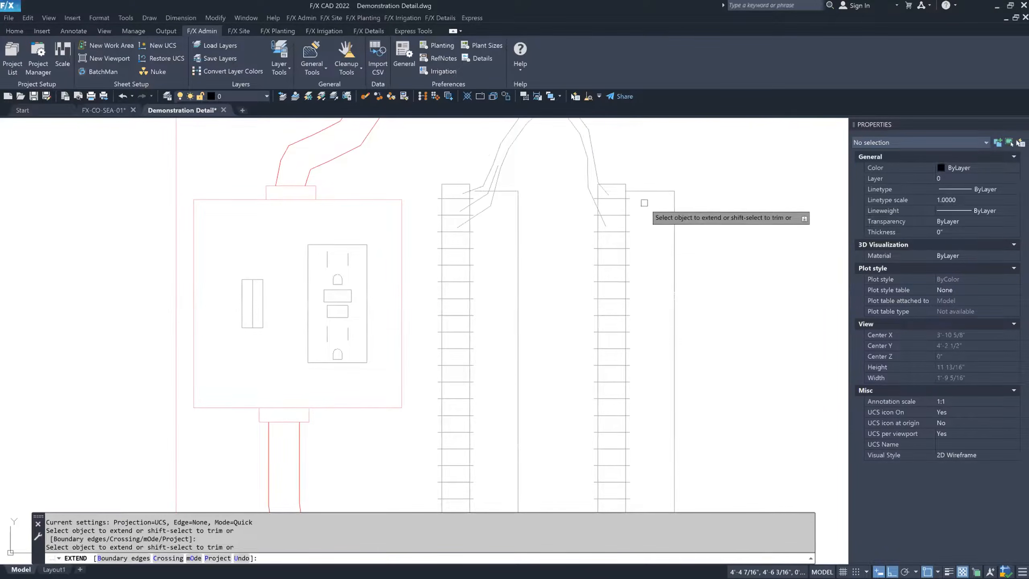
{"action": "scroll", "coordinate": [483, 202], "scroll_direction": "up", "scroll_amount": 4}
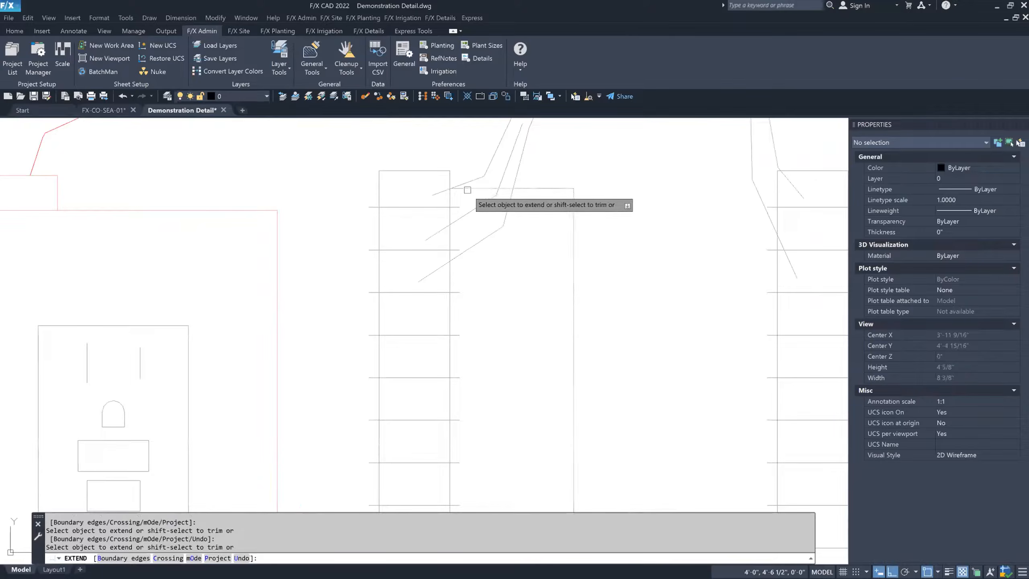
{"action": "key", "text": "Escape"}
{"action": "scroll", "coordinate": [468, 214], "scroll_direction": "down", "scroll_amount": 4}
{"action": "scroll", "coordinate": [468, 214], "scroll_direction": "down", "scroll_amount": 5}
{"action": "mouse_move", "coordinate": [471, 218]}
{"action": "middle_mouse_down"}
{"action": "mouse_move", "coordinate": [440, 190]}
{"action": "mouse_move", "coordinate": [445, 220]}
{"action": "middle_mouse_up"}
{"action": "scroll", "coordinate": [438, 194], "scroll_direction": "down", "scroll_amount": 2}
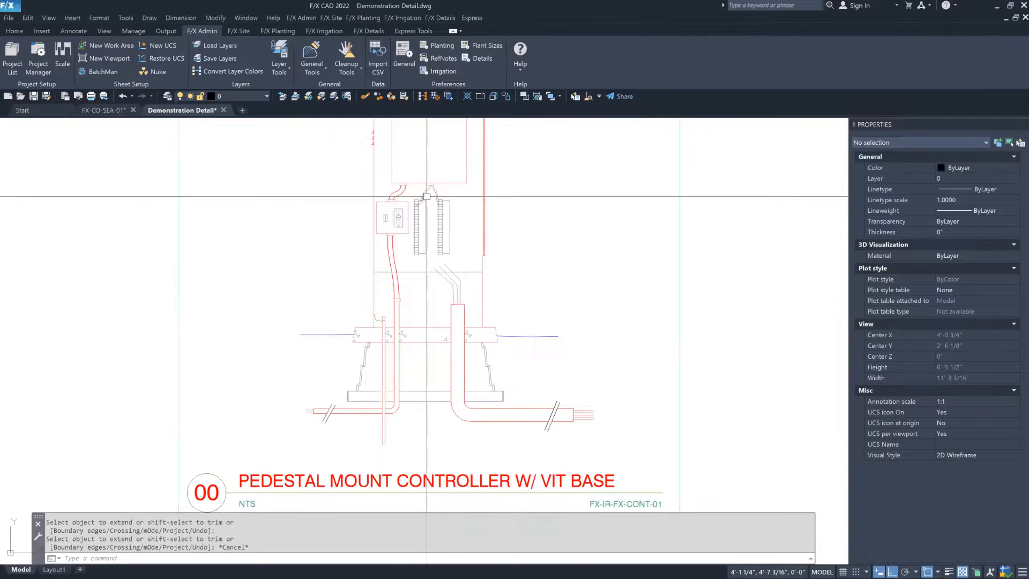
{"action": "middle_click_drag", "start_coordinate": [424, 166], "coordinate": [423, 191]}
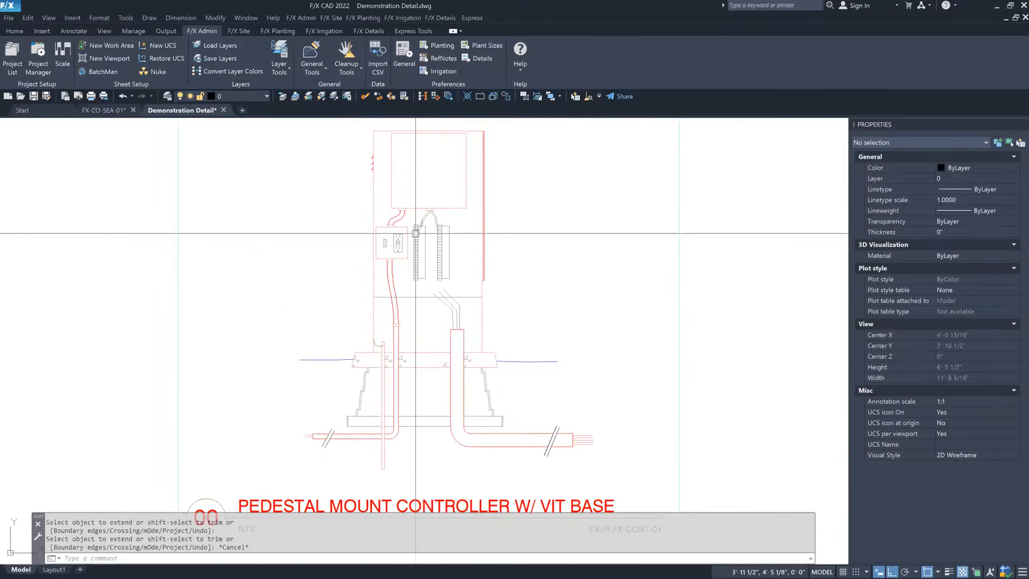
{"action": "scroll", "coordinate": [411, 232], "scroll_direction": "down", "scroll_amount": 2}
{"action": "middle_click_drag", "start_coordinate": [410, 232], "coordinate": [410, 272]}
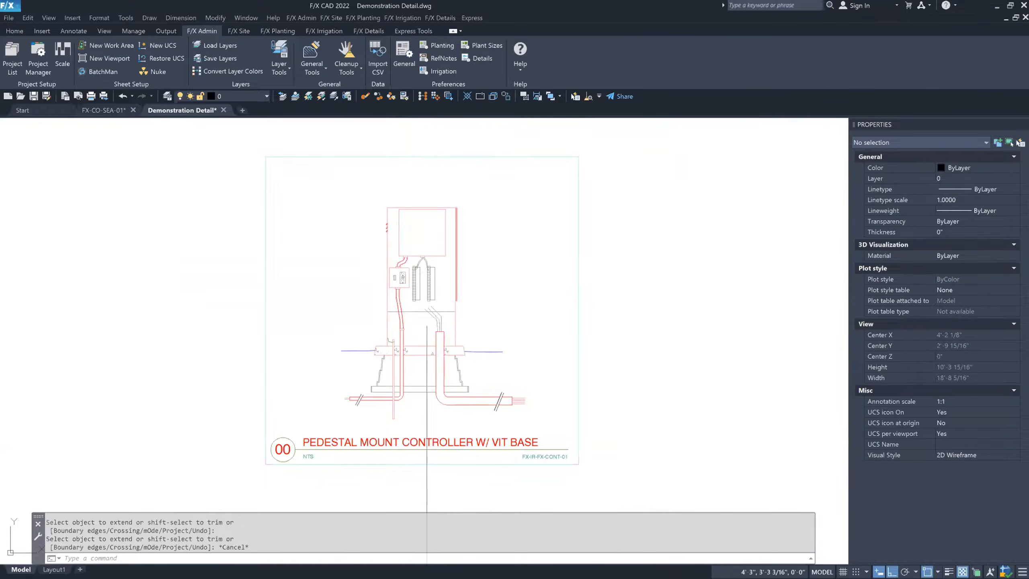
{"action": "middle_click_drag", "start_coordinate": [422, 321], "coordinate": [412, 317]}
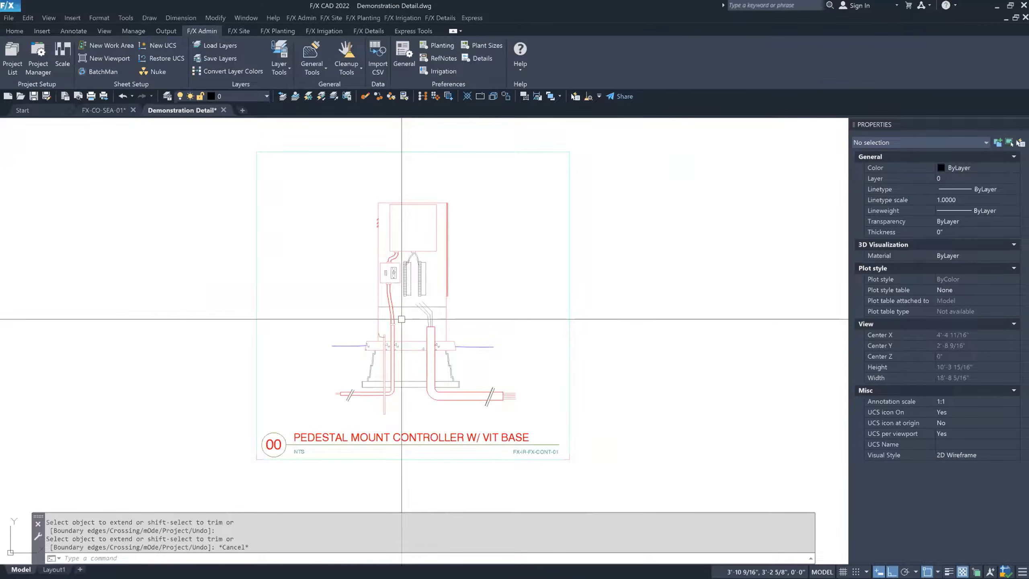
Draw a single-segment diagonal polyline about 1'-4" long in the empty area beside the cabinet, with Ortho off.
{"action": "scroll", "coordinate": [401, 319], "scroll_direction": "up", "scroll_amount": 2}
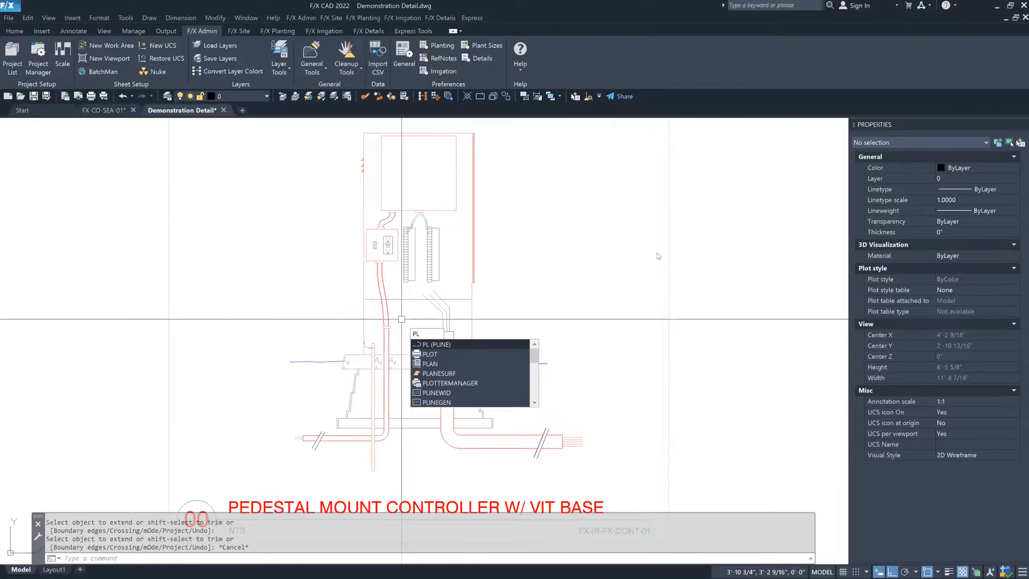
{"action": "key", "text": "Return"}
{"action": "left_click", "coordinate": [595, 199]}
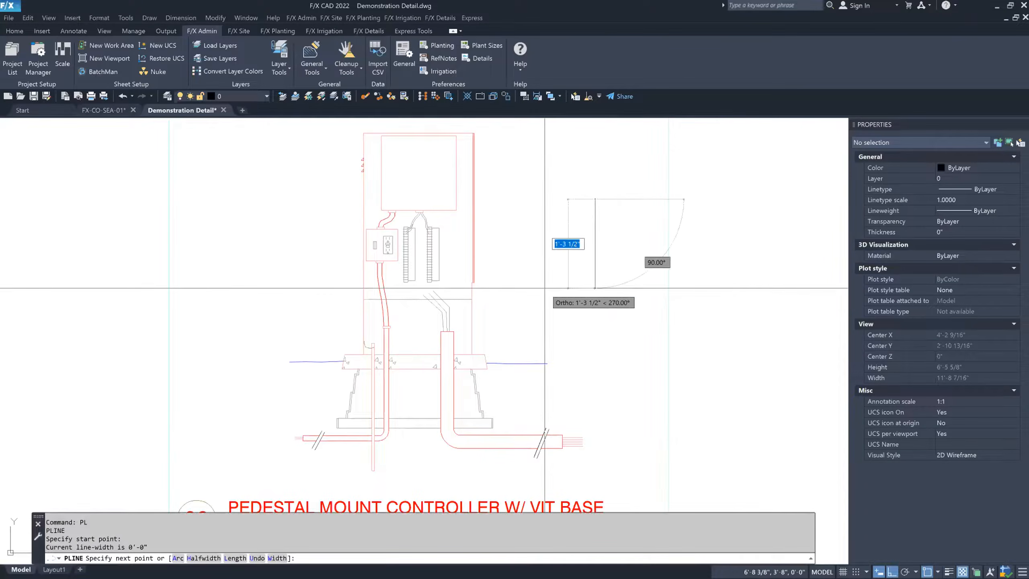
{"action": "key", "text": "F8"}
{"action": "key", "text": "Escape"}
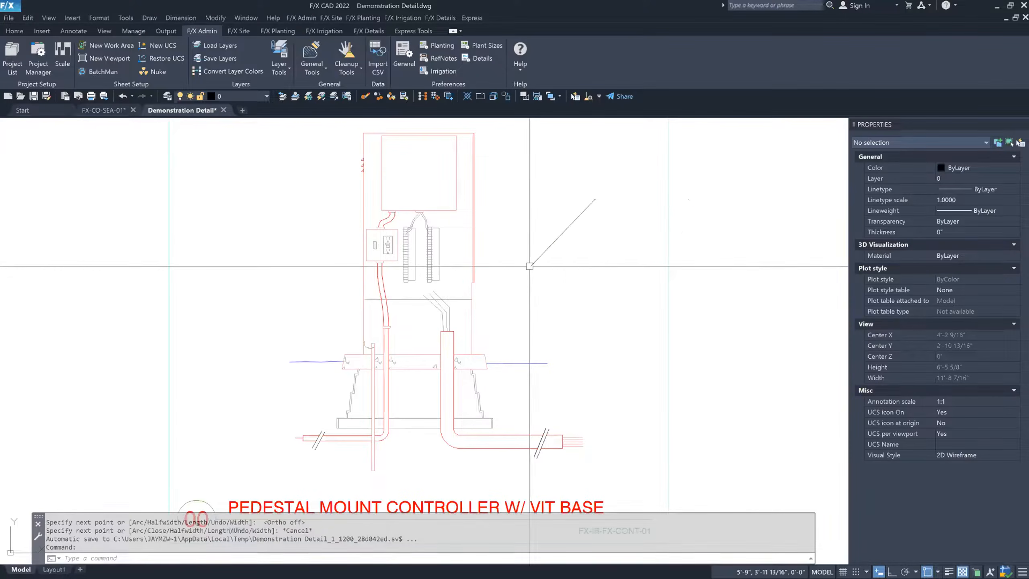
Draw a diagonal line about 1'-4" long with the Line command, roughly parallel to the new polyline and just below it.
{"action": "type", "text": "l"}
{"action": "key", "text": "Return"}
{"action": "left_click", "coordinate": [549, 285]}
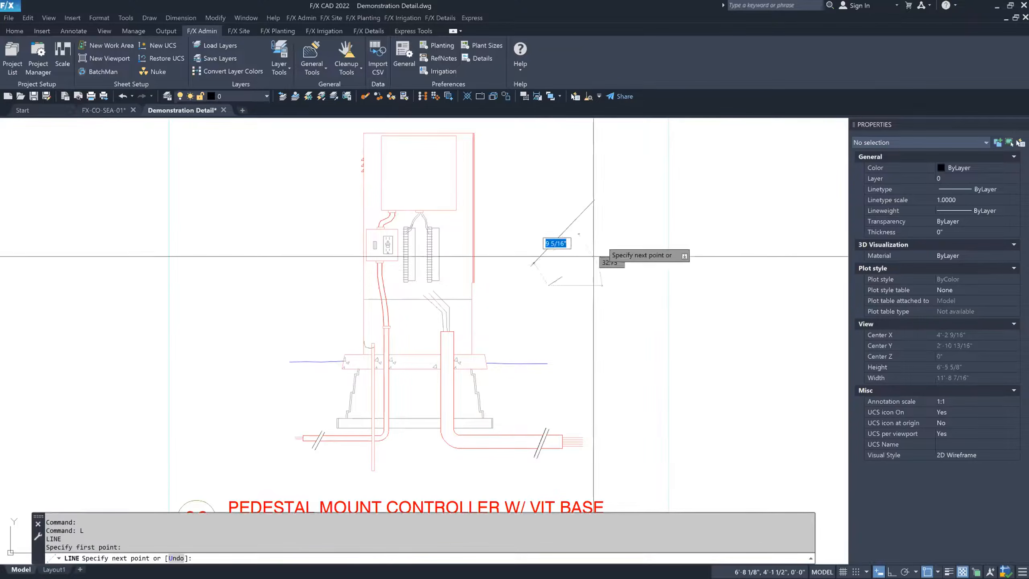
{"action": "left_click", "coordinate": [614, 218]}
{"action": "key", "text": "Escape"}
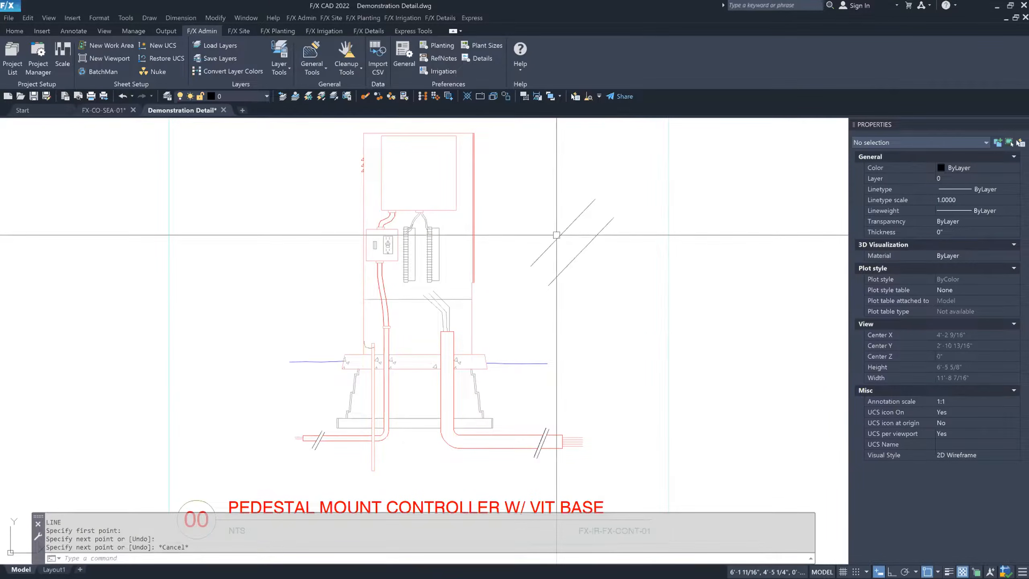
Compare the object types and properties of the two new diagonal segments.
{"action": "left_click", "coordinate": [537, 261]}
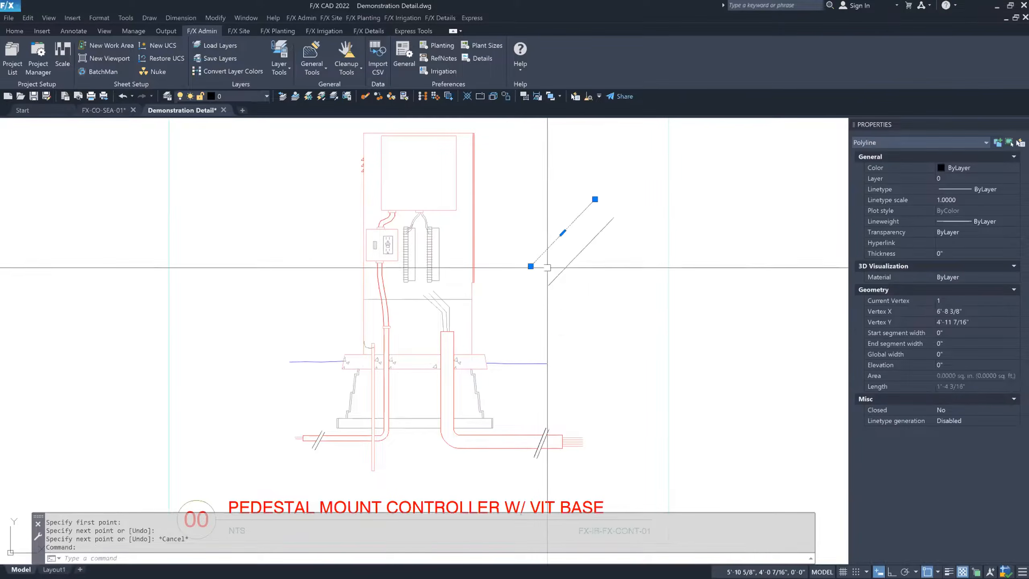
{"action": "key", "text": "Escape"}
{"action": "left_click", "coordinate": [588, 247]}
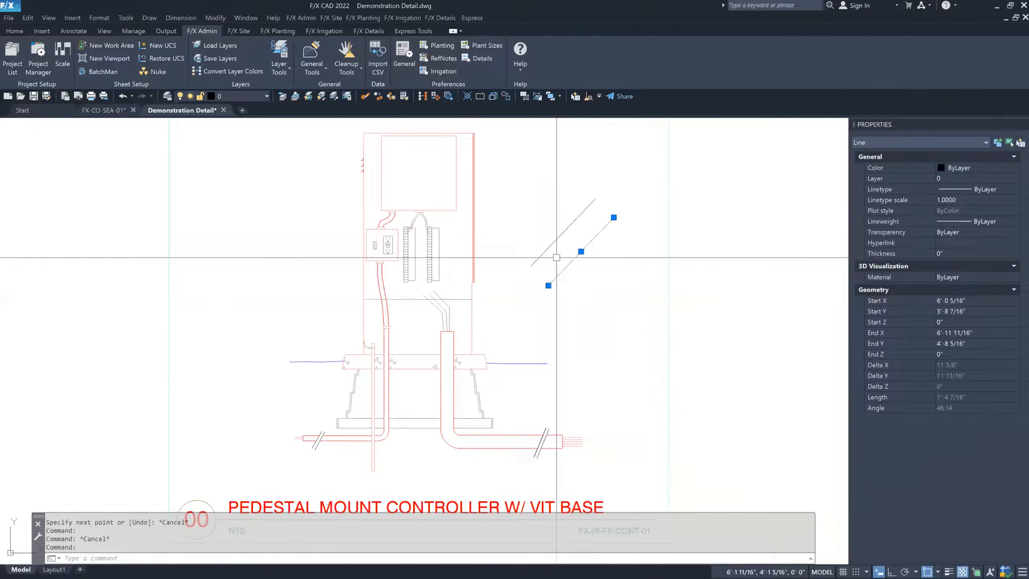
Add a middle vertex to the diagonal polyline, offset above its original path, and bend the lower segment into an arc.
{"action": "key", "text": "Escape"}
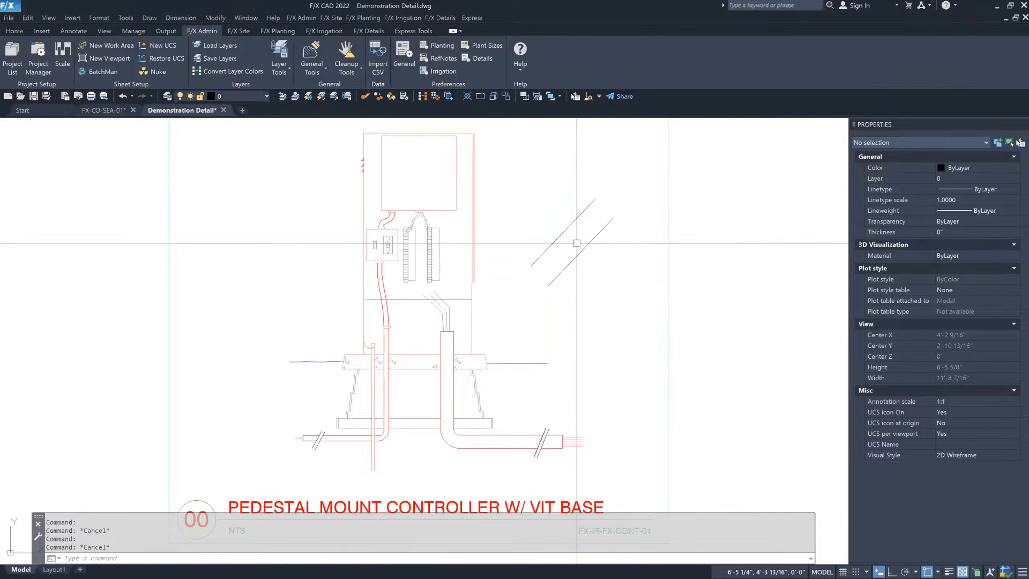
{"action": "left_click", "coordinate": [568, 227]}
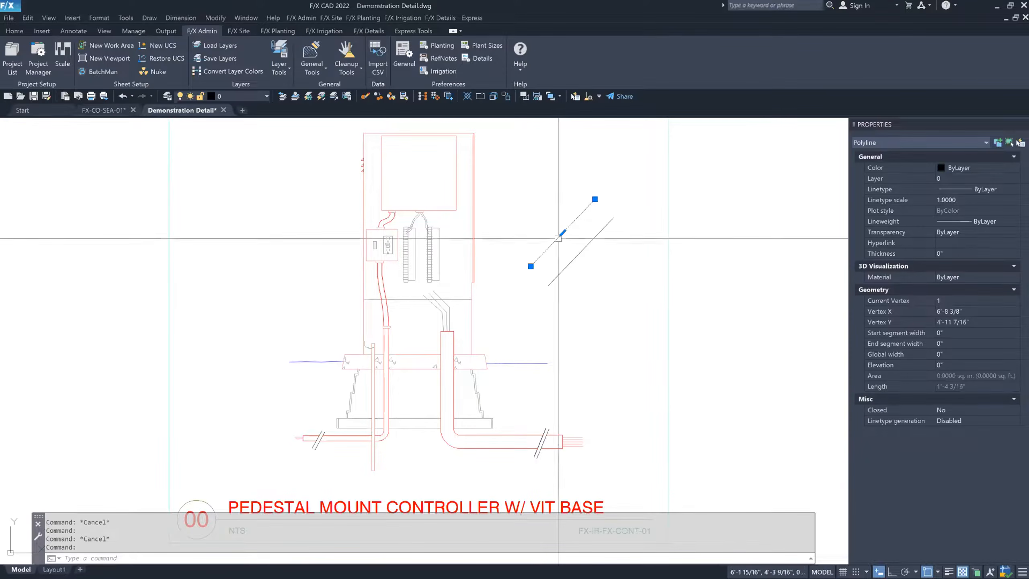
{"action": "mouse_move", "coordinate": [563, 233]}
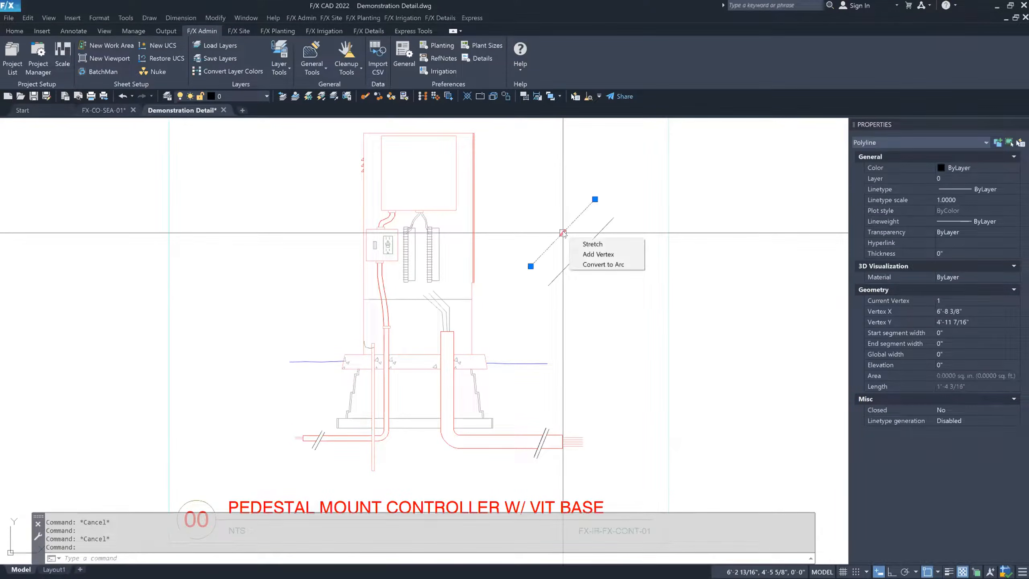
{"action": "left_click", "coordinate": [587, 253]}
{"action": "left_click", "coordinate": [550, 203]}
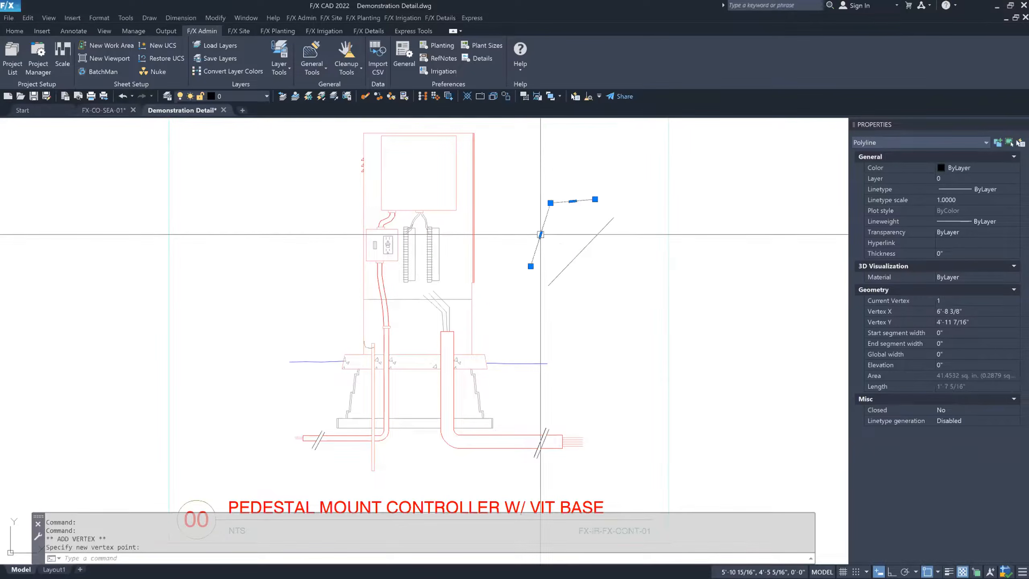
{"action": "mouse_move", "coordinate": [541, 234]}
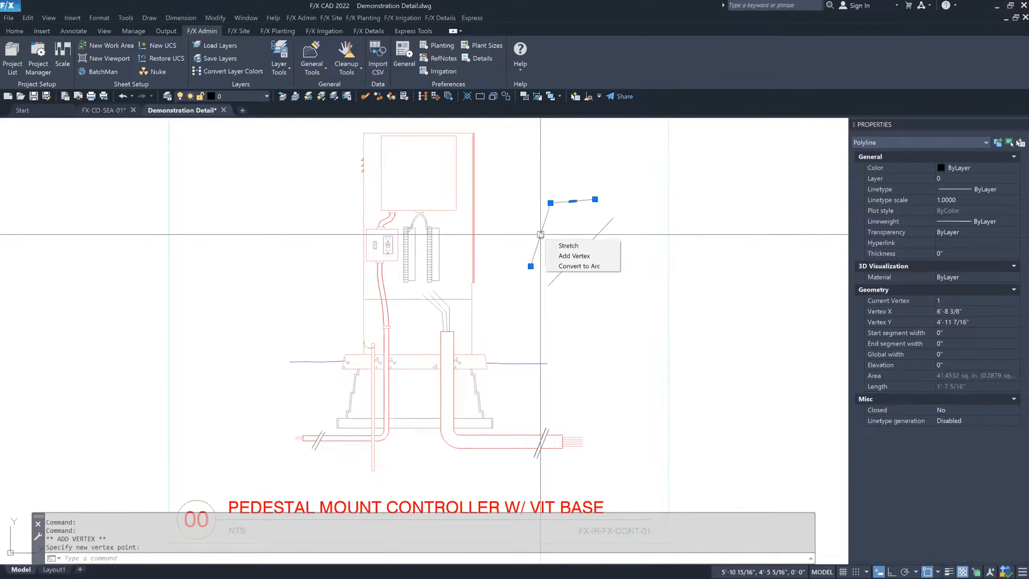
{"action": "left_click", "coordinate": [561, 265]}
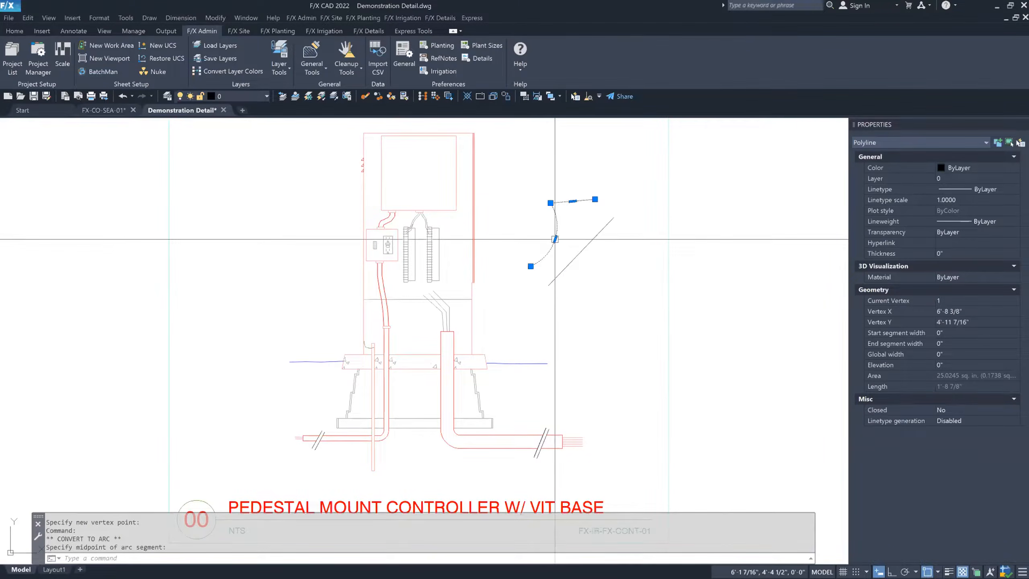
{"action": "left_click", "coordinate": [554, 239]}
Remove the middle vertex between the polyline's straight and arc segments.
{"action": "mouse_move", "coordinate": [554, 238]}
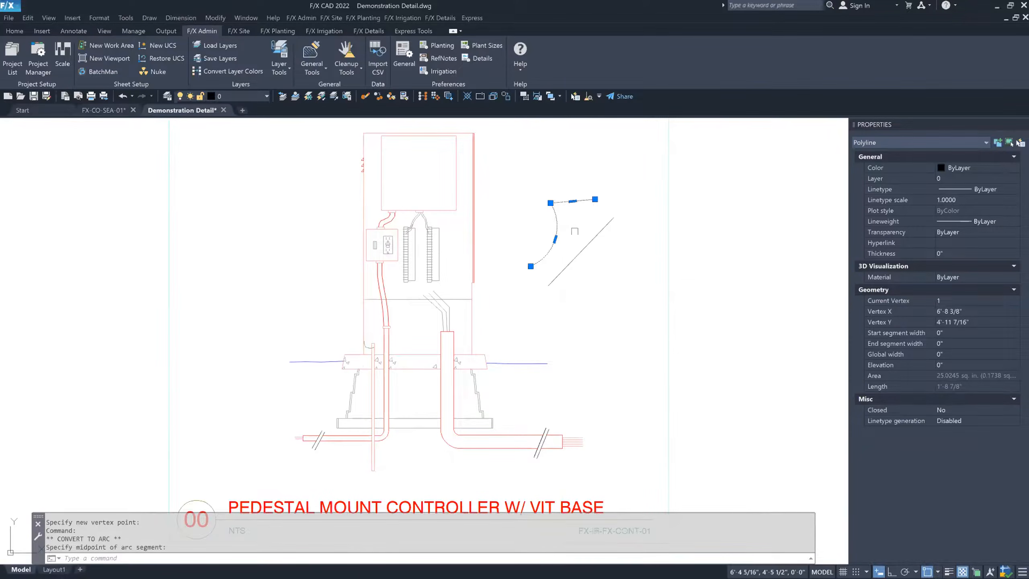
{"action": "mouse_move", "coordinate": [550, 202]}
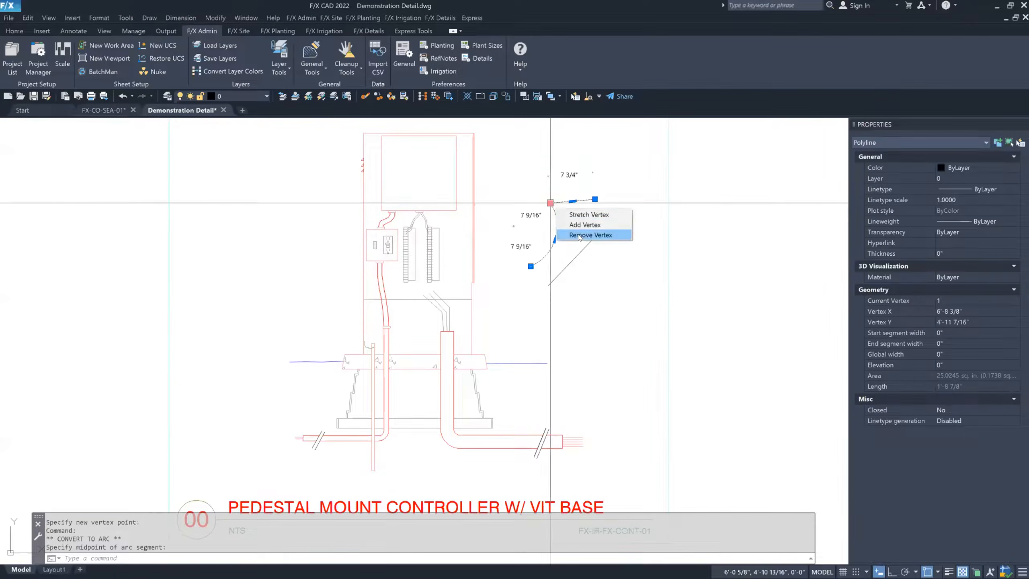
{"action": "left_click", "coordinate": [588, 234]}
{"action": "mouse_move", "coordinate": [563, 233]}
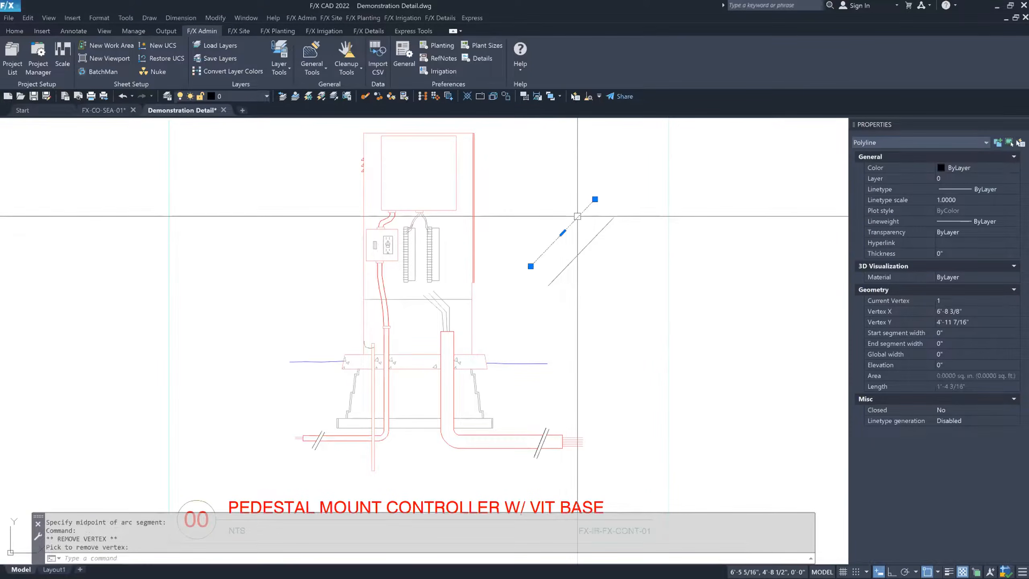
Explode the upper diagonal polyline and check the resulting object's type.
{"action": "key", "text": "Escape"}
{"action": "left_click", "coordinate": [574, 219]}
{"action": "type", "text": "x"}
{"action": "key", "text": "Return"}
{"action": "left_click", "coordinate": [574, 220]}
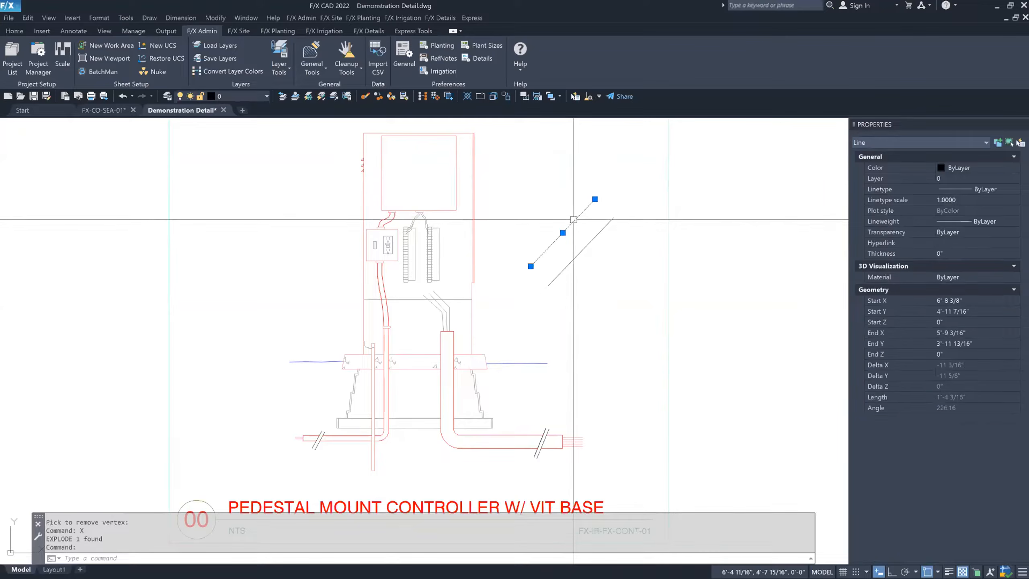
{"action": "key", "text": "Escape"}
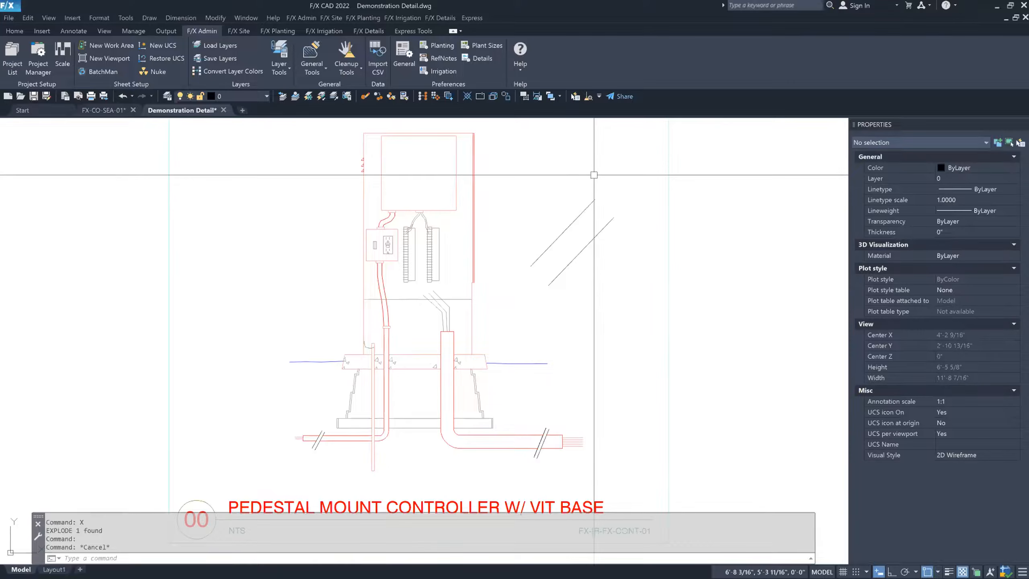
Erase both diagonal demonstration lines beside the cabinet.
{"action": "middle_click_drag", "start_coordinate": [581, 190], "coordinate": [590, 198]}
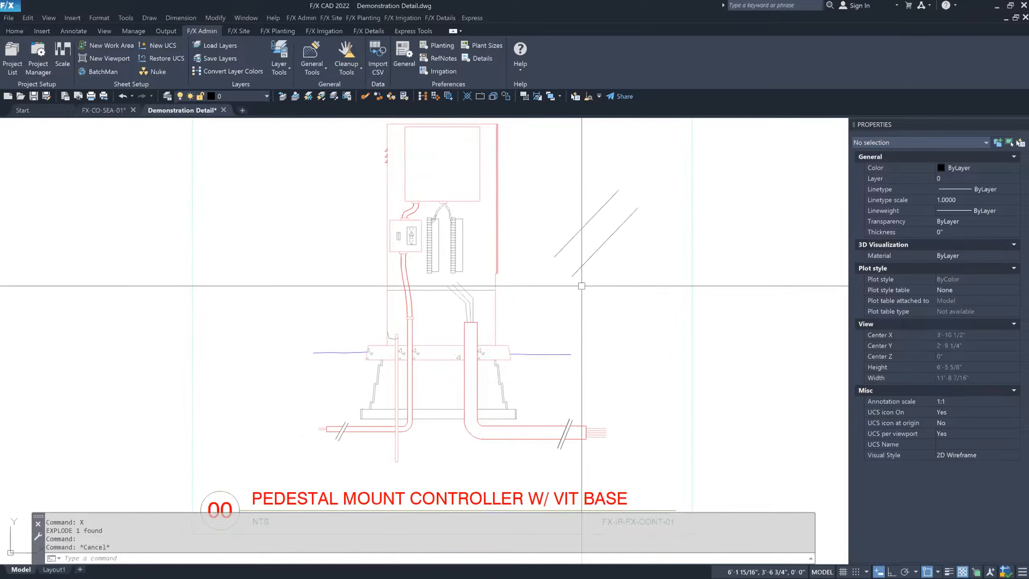
{"action": "left_click", "coordinate": [595, 268]}
{"action": "left_click", "coordinate": [568, 227]}
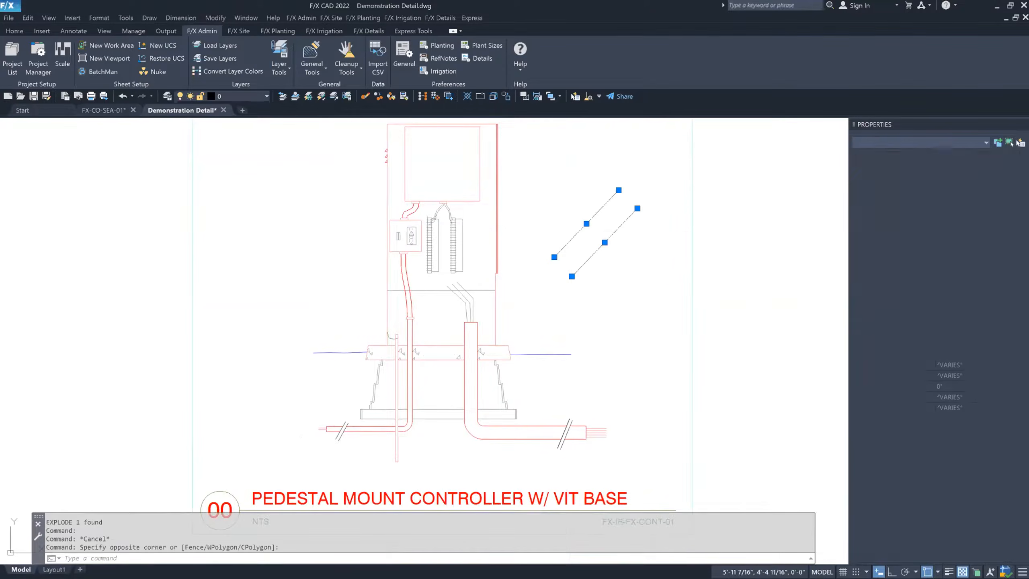
{"action": "key", "text": "Delete"}
Run Overkill on all of the detail's linework with a 0.000100 tolerance, keeping the shown optimization and co-linear combining options.
{"action": "scroll", "coordinate": [540, 239], "scroll_direction": "down", "scroll_amount": 3}
{"action": "middle_click_drag", "start_coordinate": [580, 205], "coordinate": [545, 231]}
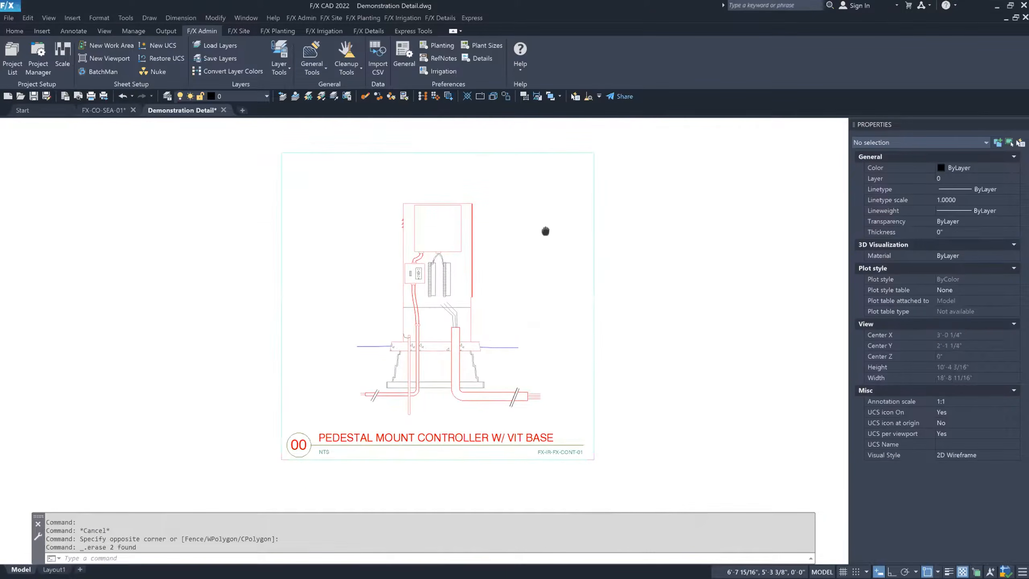
{"action": "left_click", "coordinate": [355, 188]}
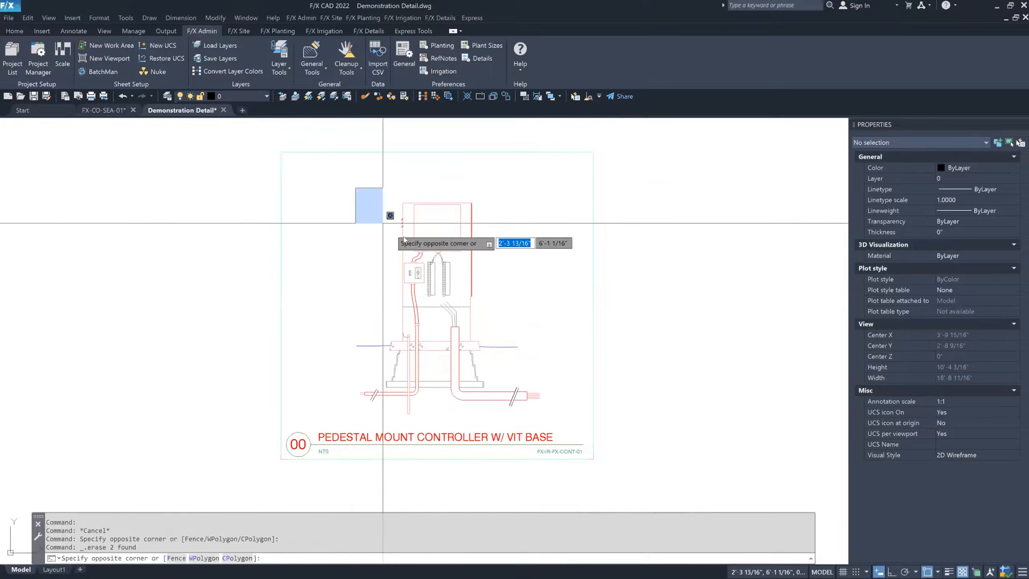
{"action": "left_click", "coordinate": [563, 415]}
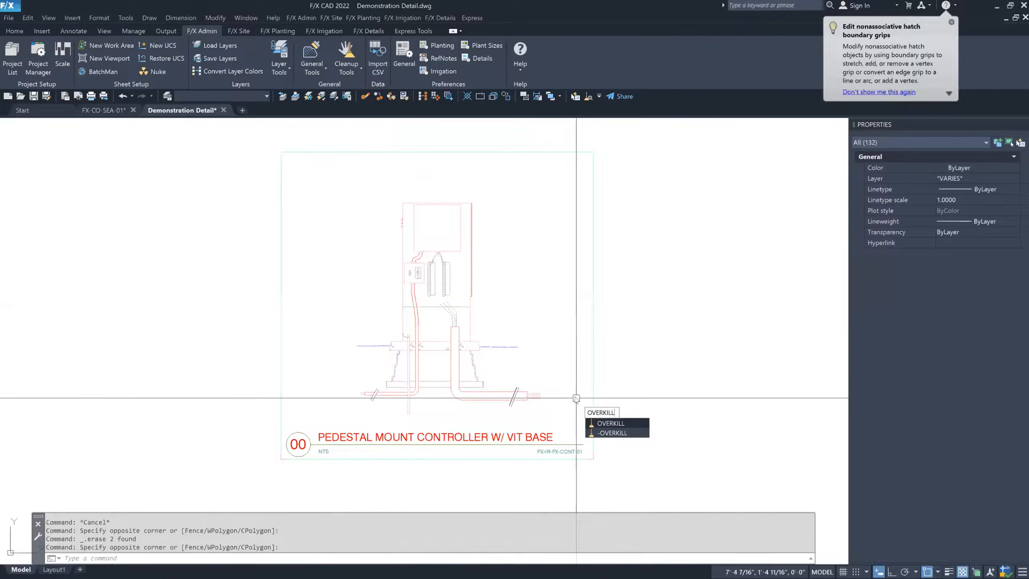
{"action": "key", "text": "Return"}
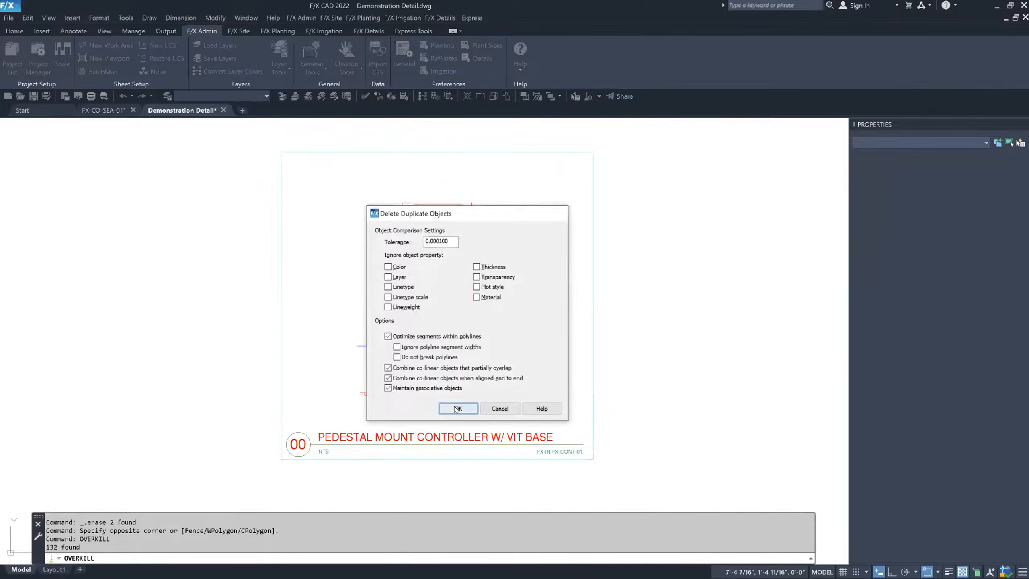
{"action": "left_click", "coordinate": [458, 408]}
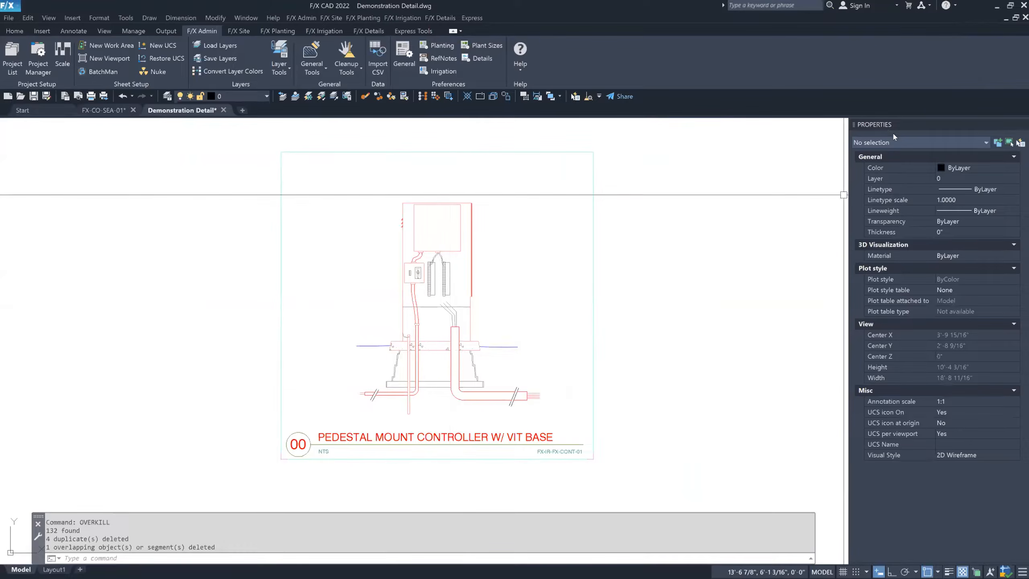
Select the detail's linework and examine which object types it contains.
{"action": "left_click", "coordinate": [329, 187]}
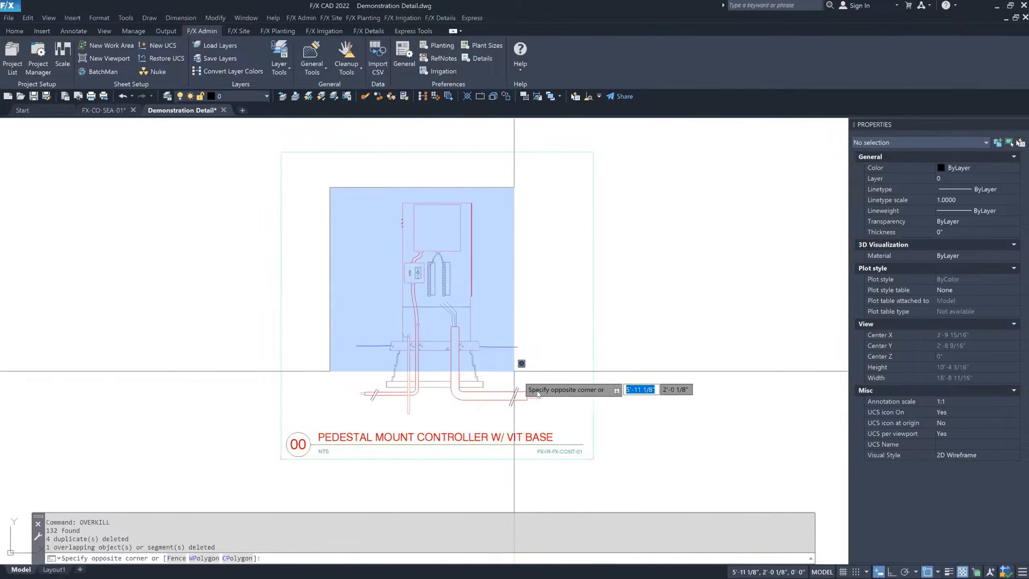
{"action": "left_click", "coordinate": [570, 424]}
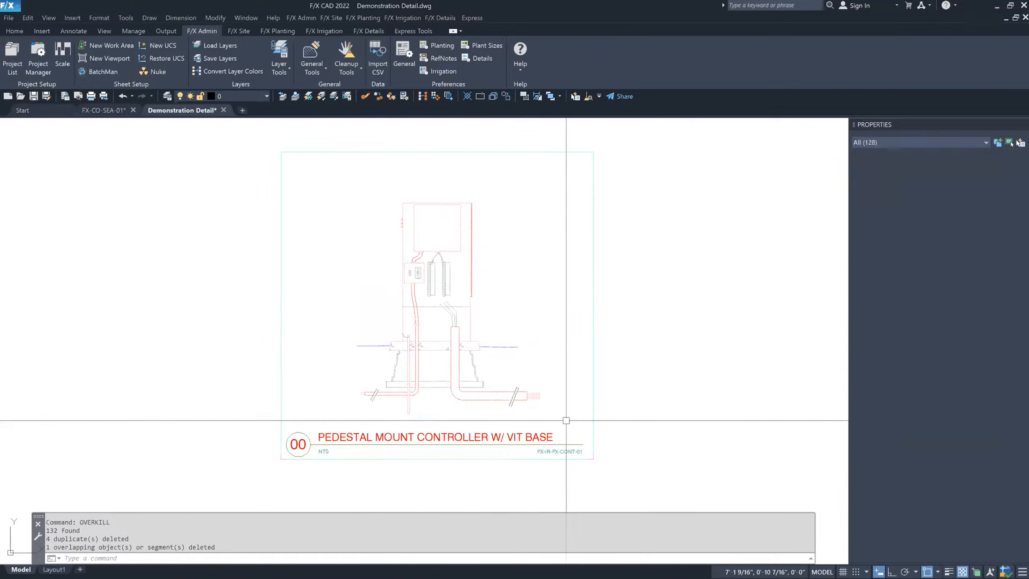
{"action": "left_click", "coordinate": [884, 142]}
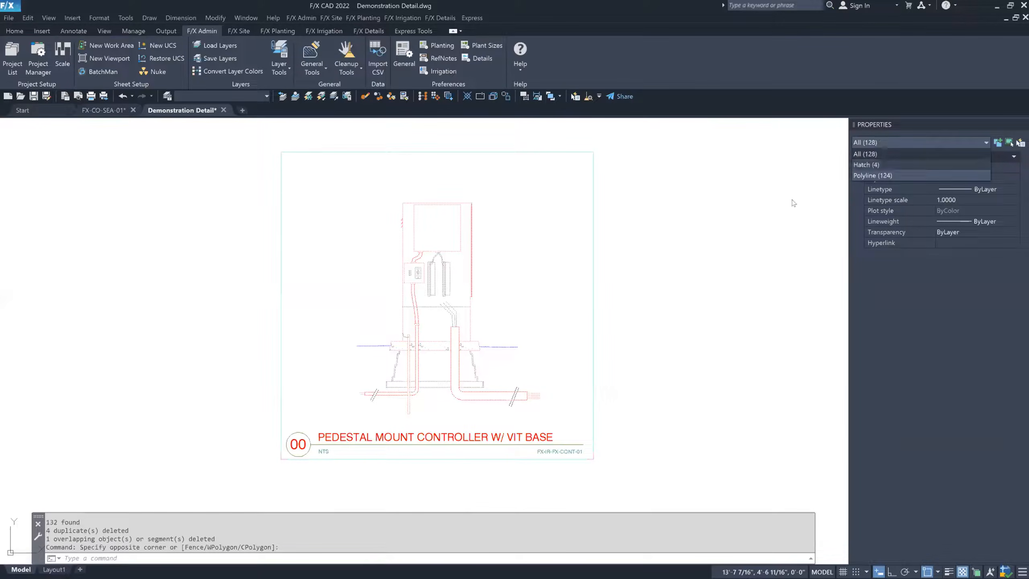
{"action": "key", "text": "Escape"}
{"action": "key", "text": "Escape"}
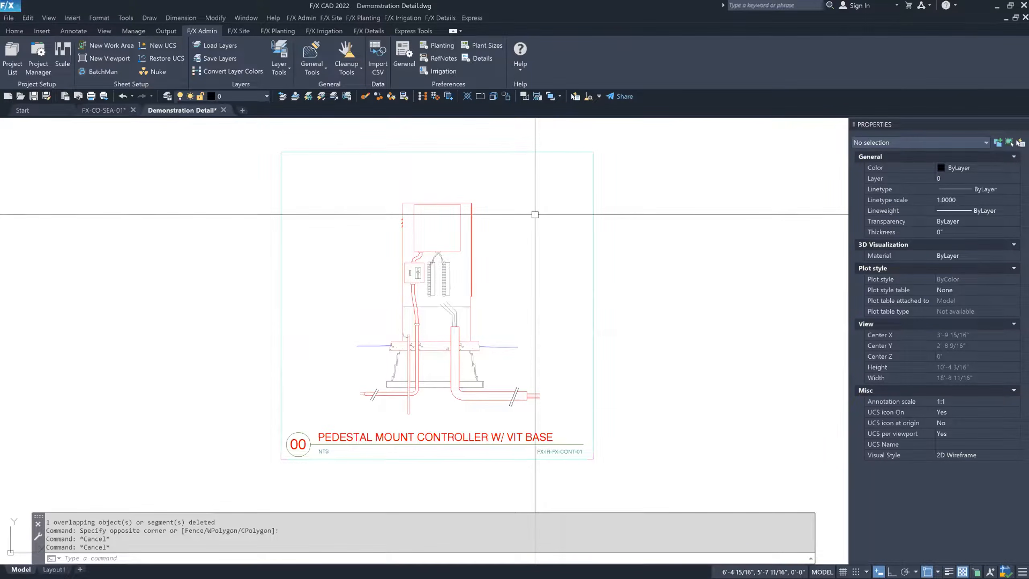
Turn on all layers with the LAYON command.
{"action": "type", "text": "on"}
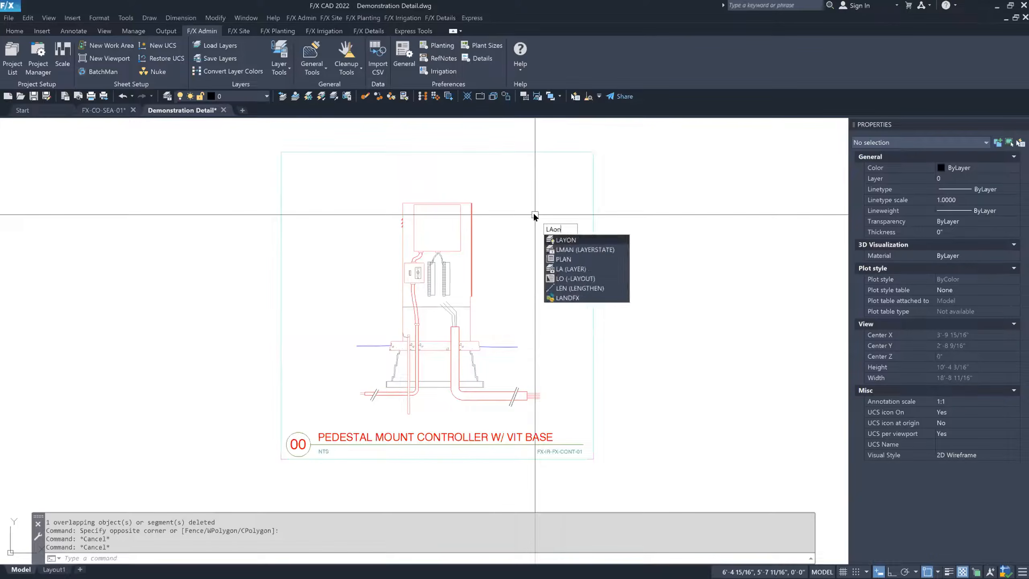
{"action": "key", "text": "BackSpace"}
{"action": "key", "text": "BackSpace"}
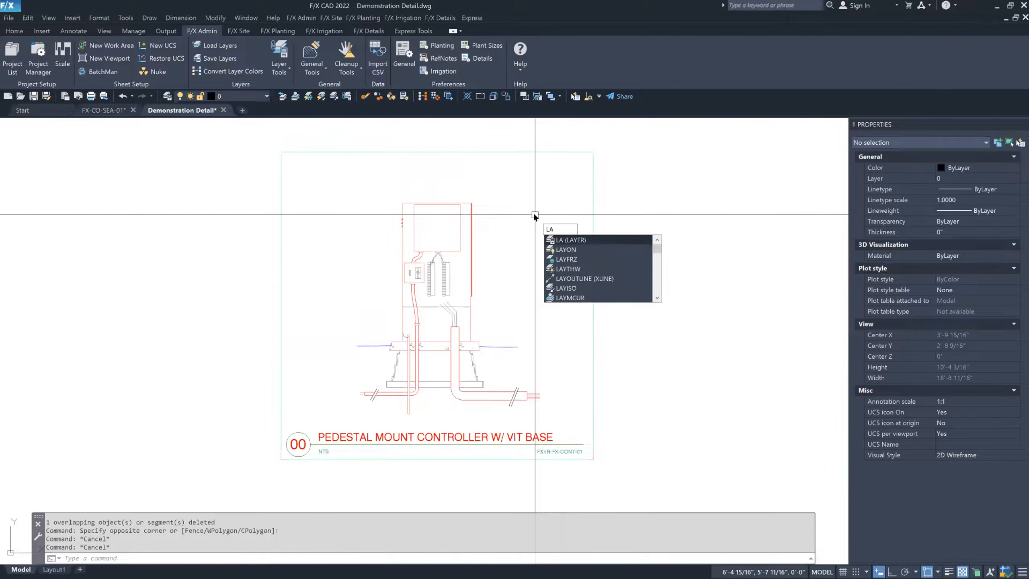
{"action": "type", "text": "YON"}
{"action": "key", "text": "Return"}
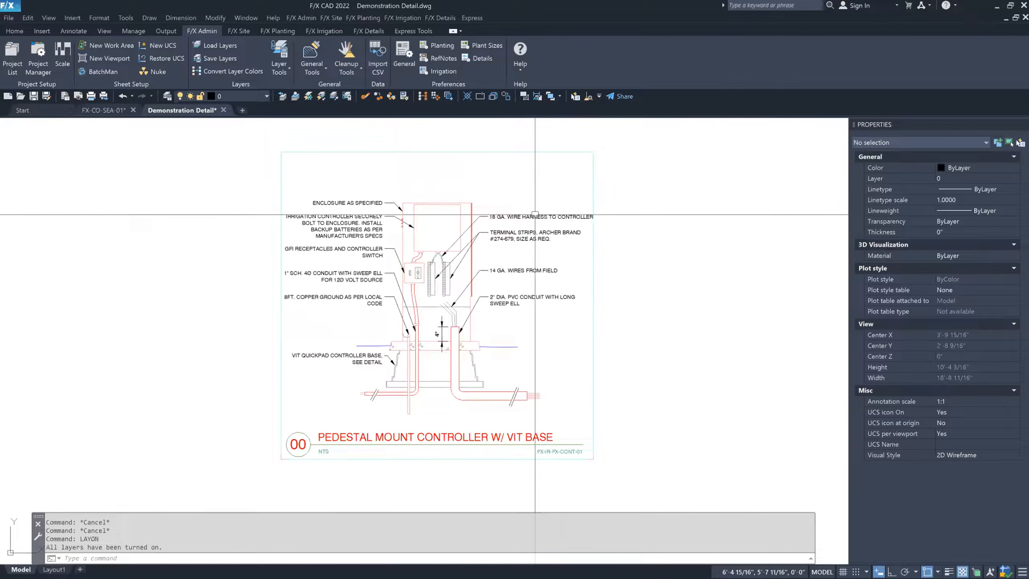
Copy the complete detail, including its border, callouts and title, and paste it to the right of the original.
{"action": "middle_click_drag", "start_coordinate": [609, 259], "coordinate": [464, 249]}
{"action": "middle_click_drag", "start_coordinate": [444, 366], "coordinate": [444, 368]}
{"action": "left_click", "coordinate": [489, 470]}
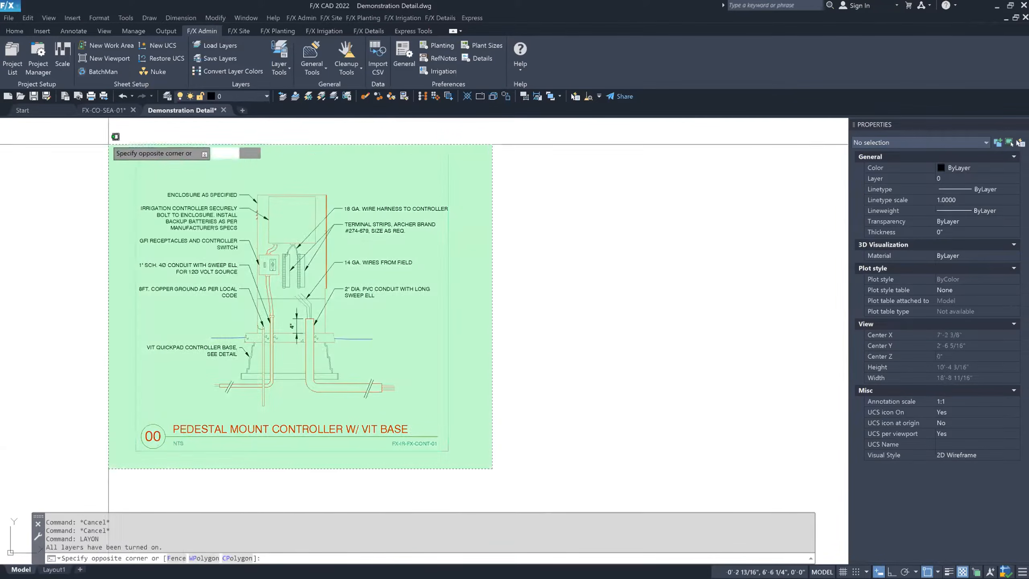
{"action": "left_click", "coordinate": [109, 133]}
{"action": "key", "text": "ctrl+c"}
{"action": "key", "text": "ctrl+v"}
{"action": "middle_click_drag", "start_coordinate": [612, 426], "coordinate": [474, 348]}
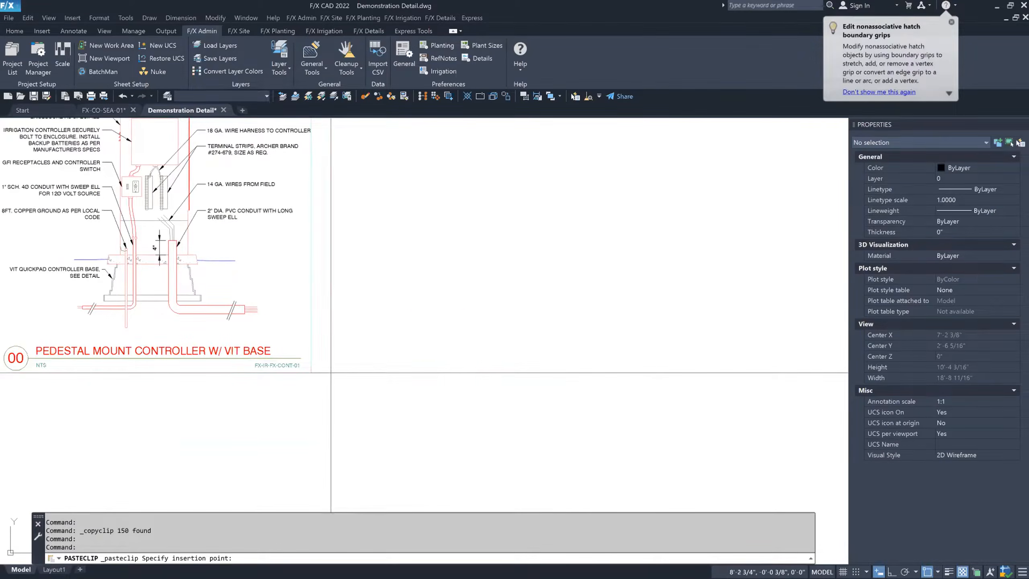
{"action": "left_click", "coordinate": [330, 370]}
Paste another copy of the detail to the right of the first copy.
{"action": "key", "text": "ctrl+v"}
{"action": "middle_click_drag", "start_coordinate": [710, 362], "coordinate": [419, 360]}
{"action": "left_click", "coordinate": [415, 360]}
Change the arrowhead of the middle detail's "ENCLOSURE AS SPECIFIED" multileader to Dot.
{"action": "middle_click_drag", "start_coordinate": [702, 355], "coordinate": [614, 391]}
{"action": "mouse_move", "coordinate": [375, 311]}
{"action": "middle_mouse_down"}
{"action": "mouse_move", "coordinate": [424, 326]}
{"action": "mouse_move", "coordinate": [615, 340]}
{"action": "middle_mouse_up"}
{"action": "middle_click_drag", "start_coordinate": [650, 258], "coordinate": [417, 271]}
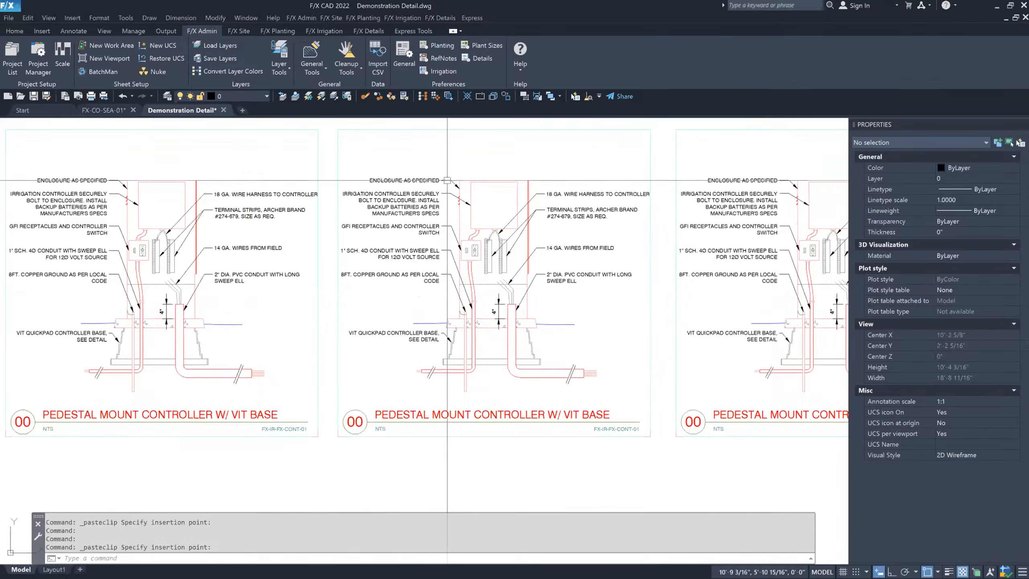
{"action": "left_click", "coordinate": [447, 180]}
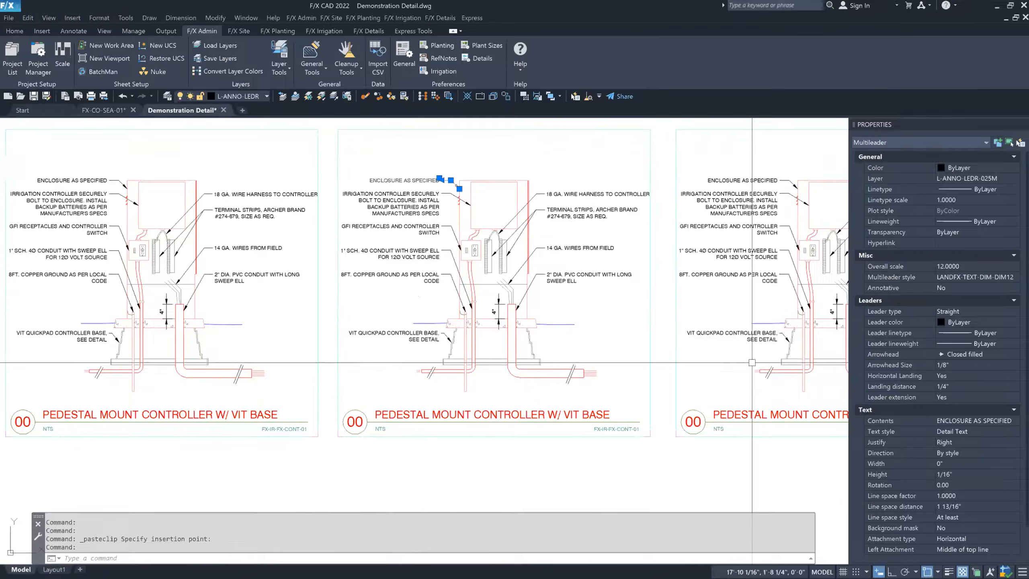
{"action": "left_click", "coordinate": [966, 355]}
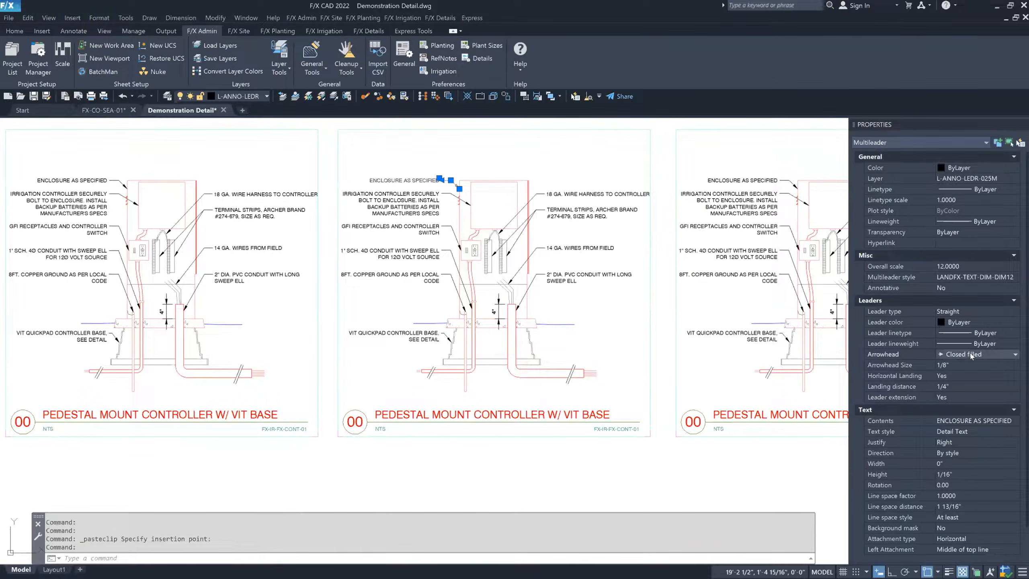
{"action": "left_click", "coordinate": [984, 355]}
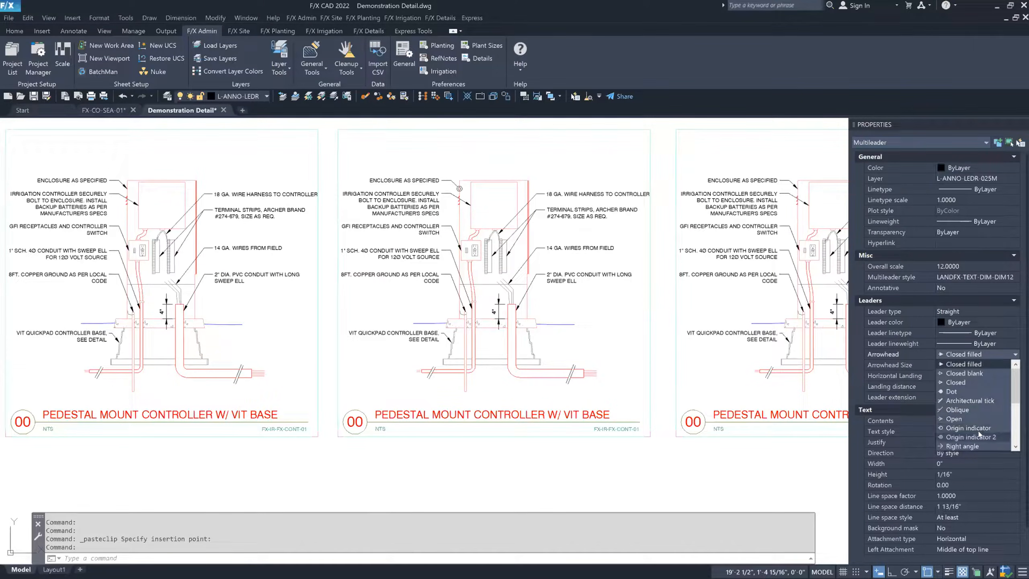
{"action": "left_click", "coordinate": [961, 390]}
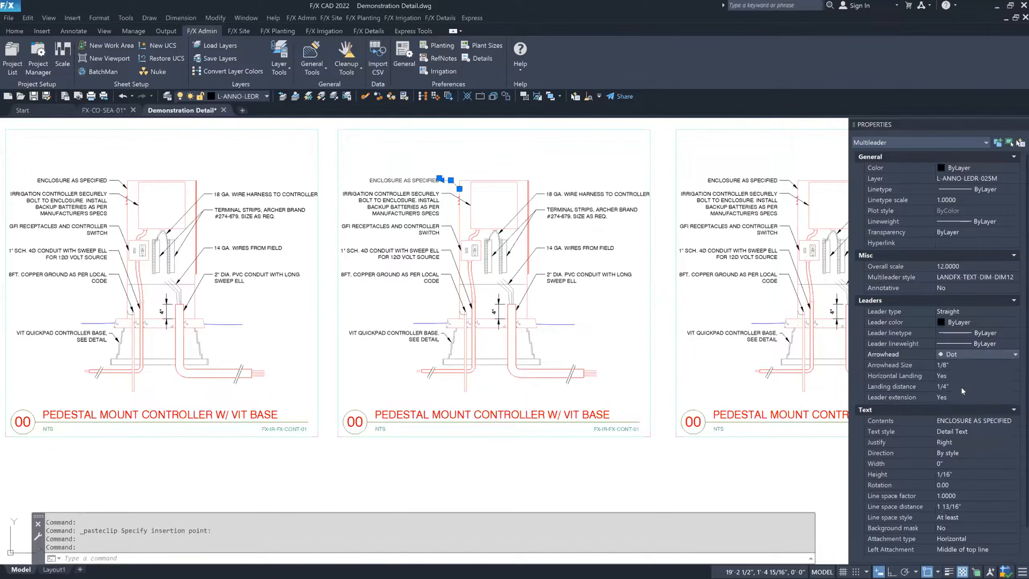
{"action": "left_click", "coordinate": [493, 150]}
{"action": "key", "text": "Escape"}
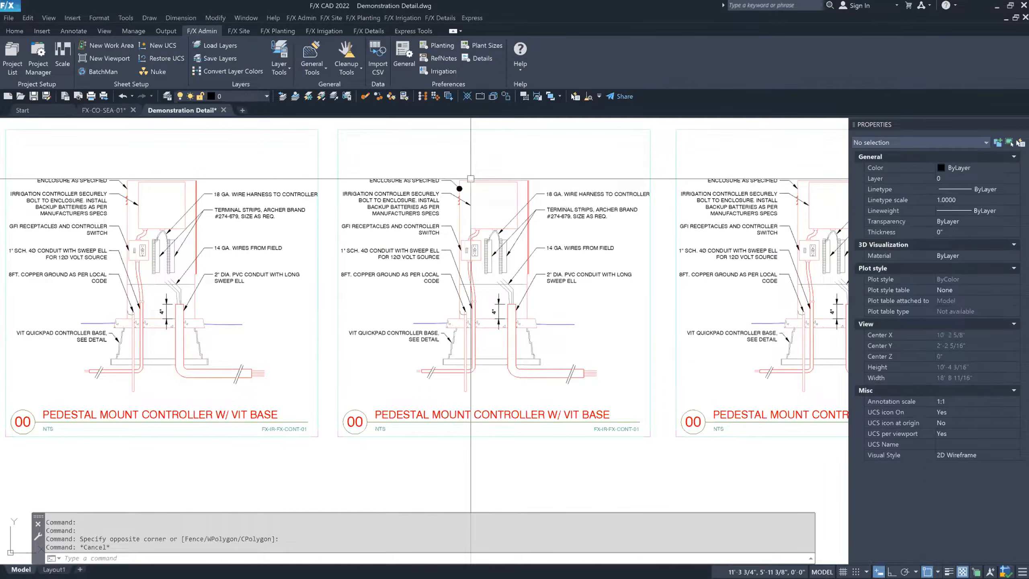
Match the dot-arrowhead properties of the "ENCLOSURE AS SPECIFIED" multileader to all other callouts in the middle detail with MATCHPROP.
{"action": "type", "text": "mathcpro"}
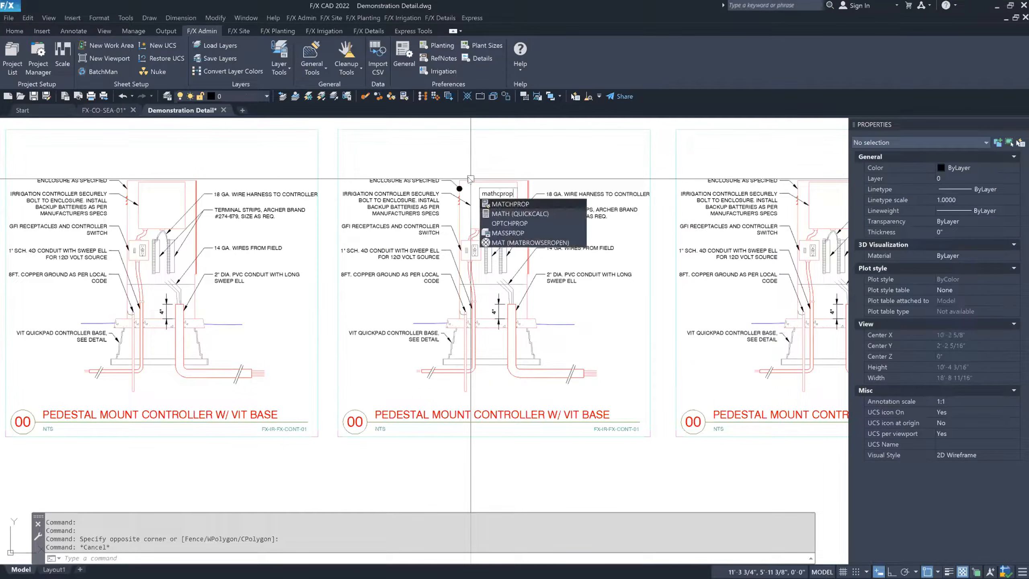
{"action": "type", "text": "p"}
{"action": "left_click", "coordinate": [502, 208]}
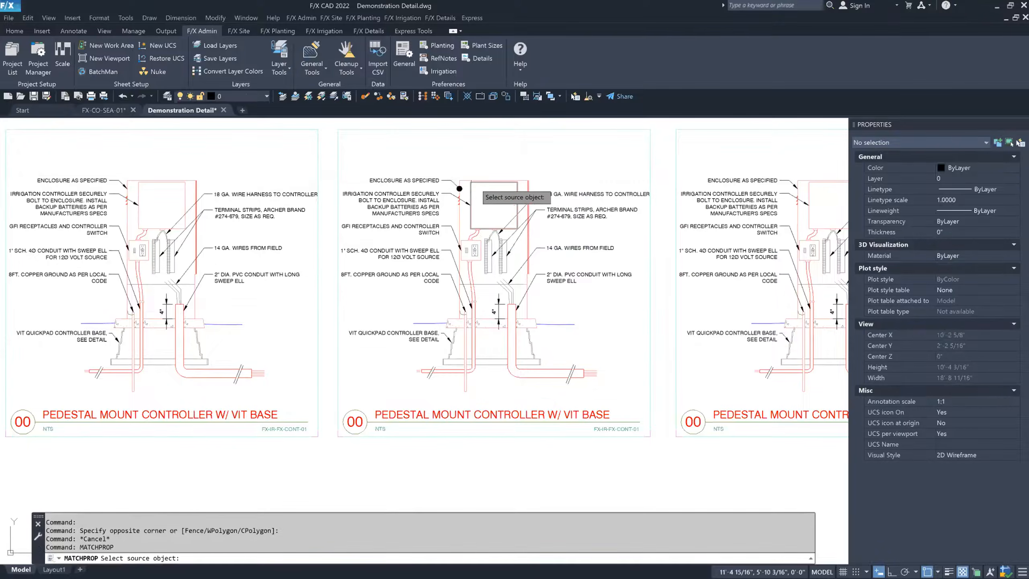
{"action": "left_click", "coordinate": [450, 181]}
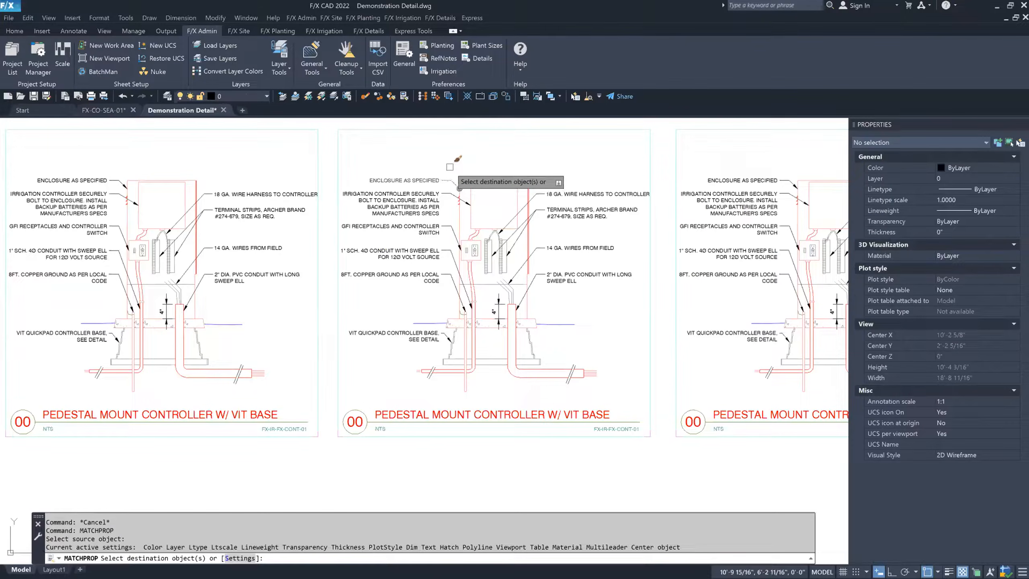
{"action": "left_click", "coordinate": [444, 194]}
{"action": "left_click", "coordinate": [448, 226]}
{"action": "left_click", "coordinate": [445, 250]}
{"action": "left_click", "coordinate": [443, 277]}
{"action": "left_click", "coordinate": [427, 334]}
{"action": "left_click", "coordinate": [567, 275]}
{"action": "left_click", "coordinate": [563, 248]}
{"action": "left_click", "coordinate": [561, 211]}
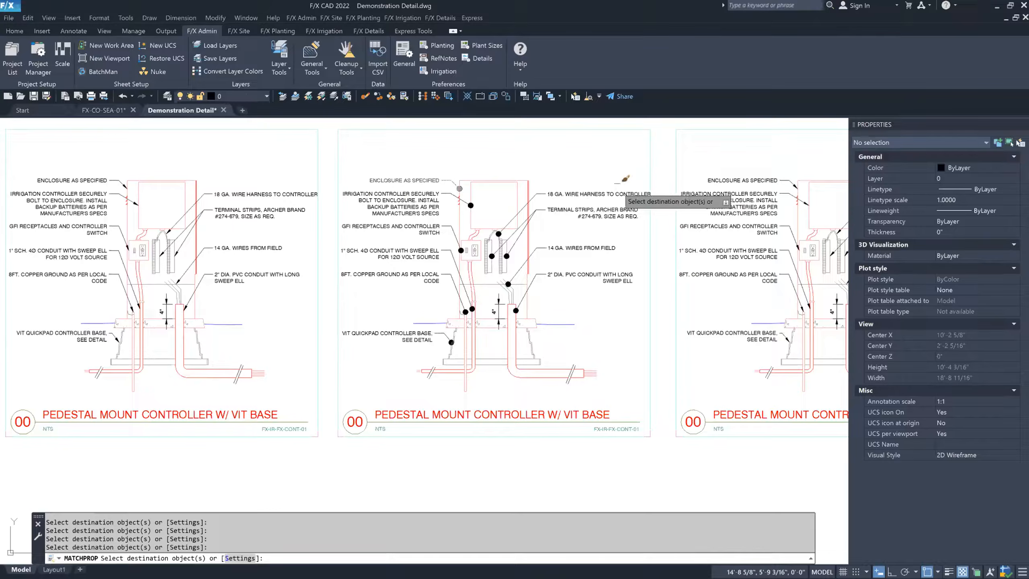
{"action": "key", "text": "Escape"}
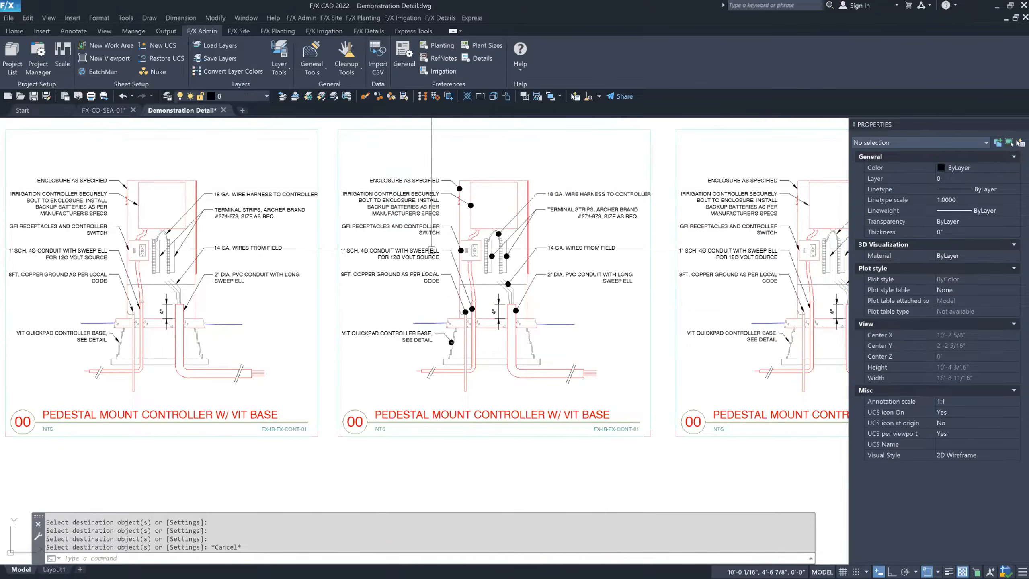
Examine the numbered bubble callouts and note list in FX-CO-SEA-01, and return to Demonstration Detail.
{"action": "middle_click_drag", "start_coordinate": [591, 304], "coordinate": [329, 304]}
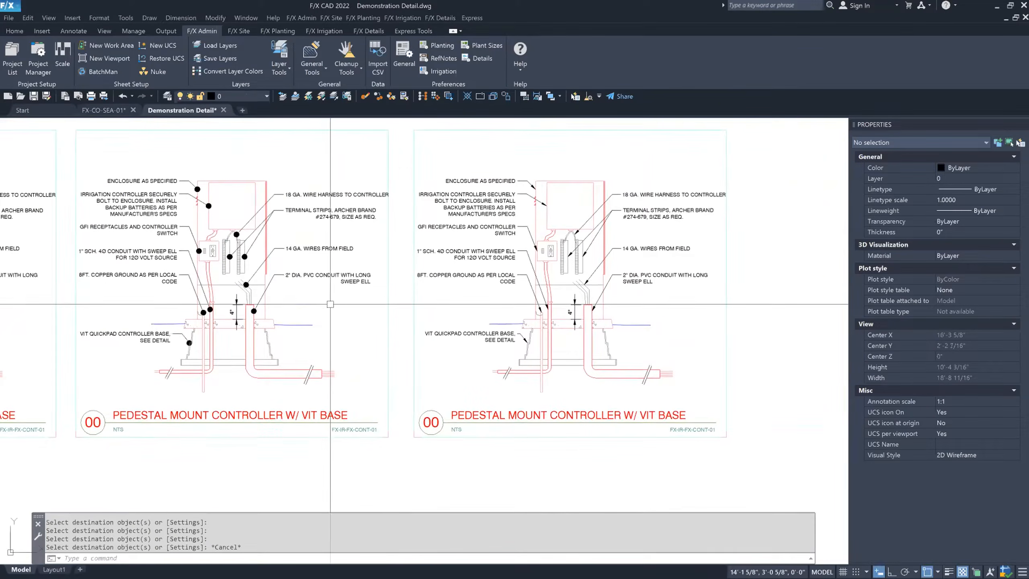
{"action": "left_click", "coordinate": [106, 110]}
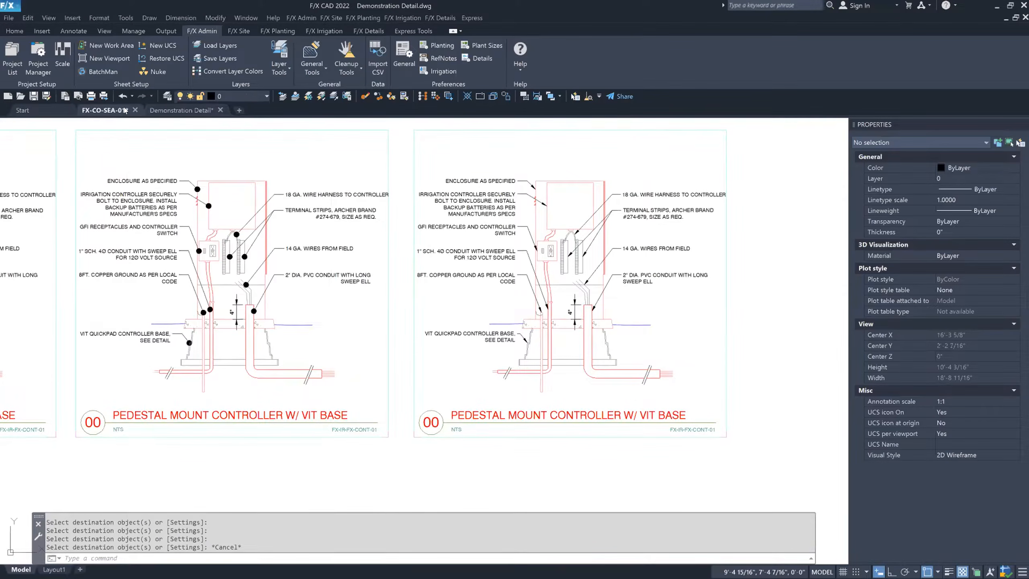
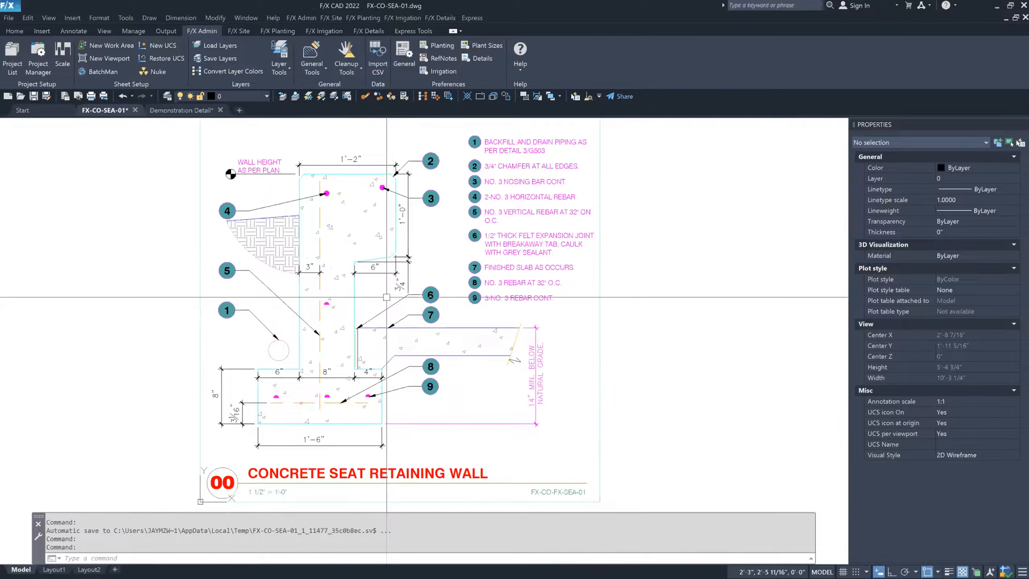
{"action": "left_click", "coordinate": [172, 114]}
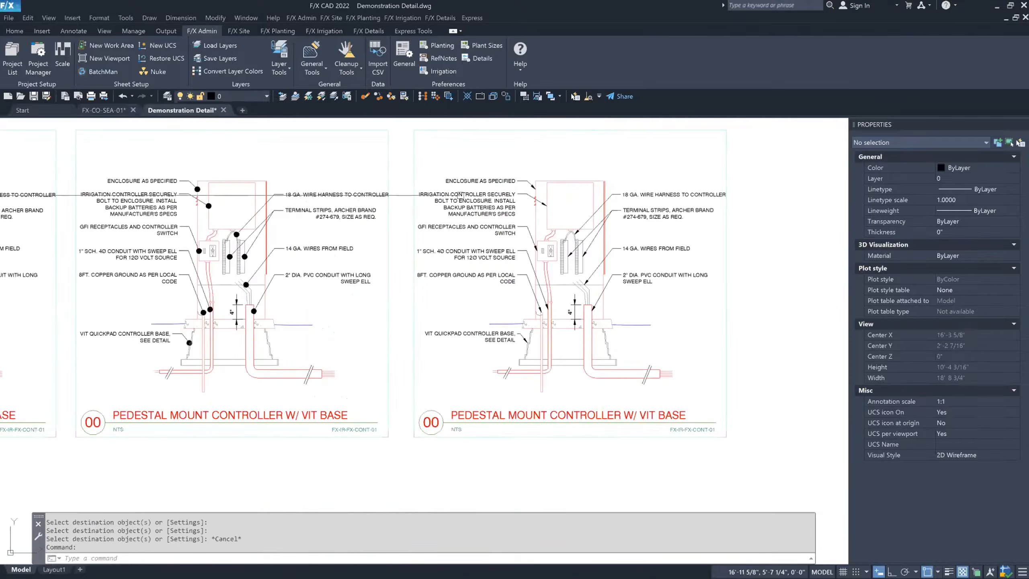
{"action": "middle_click_drag", "start_coordinate": [582, 345], "coordinate": [537, 343]}
{"action": "middle_click_drag", "start_coordinate": [603, 280], "coordinate": [586, 295]}
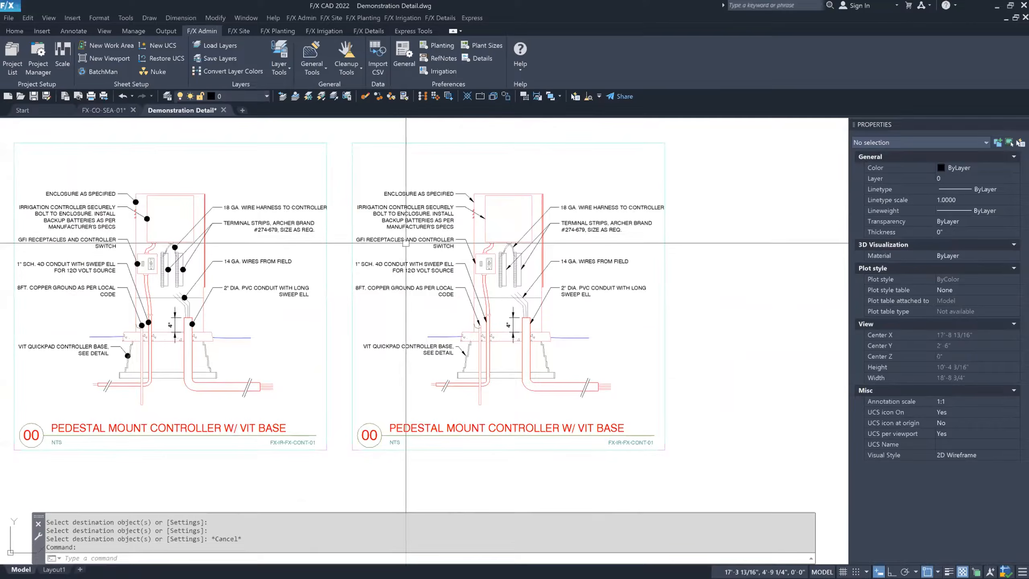
{"action": "middle_click_drag", "start_coordinate": [392, 197], "coordinate": [422, 190]}
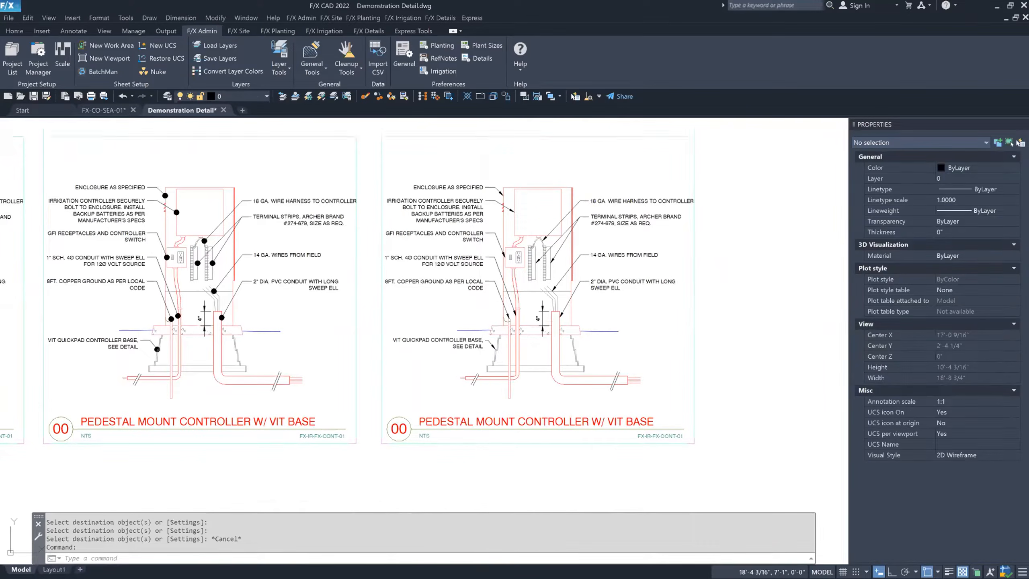
Erase all the text callouts on both sides of the middle detail, together with the third detail's border.
{"action": "left_click", "coordinate": [476, 136]}
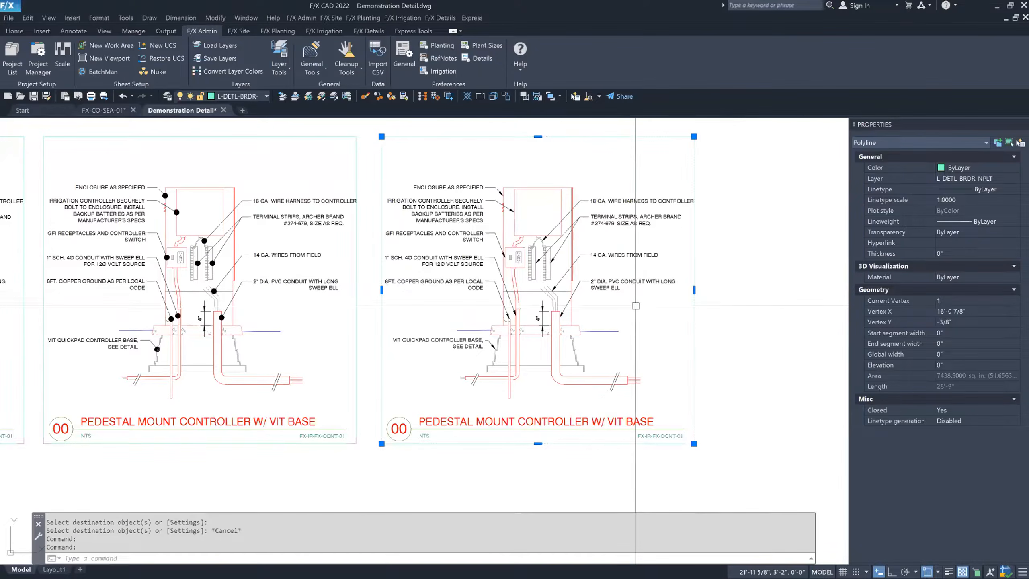
{"action": "middle_click_drag", "start_coordinate": [383, 287], "coordinate": [466, 299]}
{"action": "left_click", "coordinate": [421, 313]}
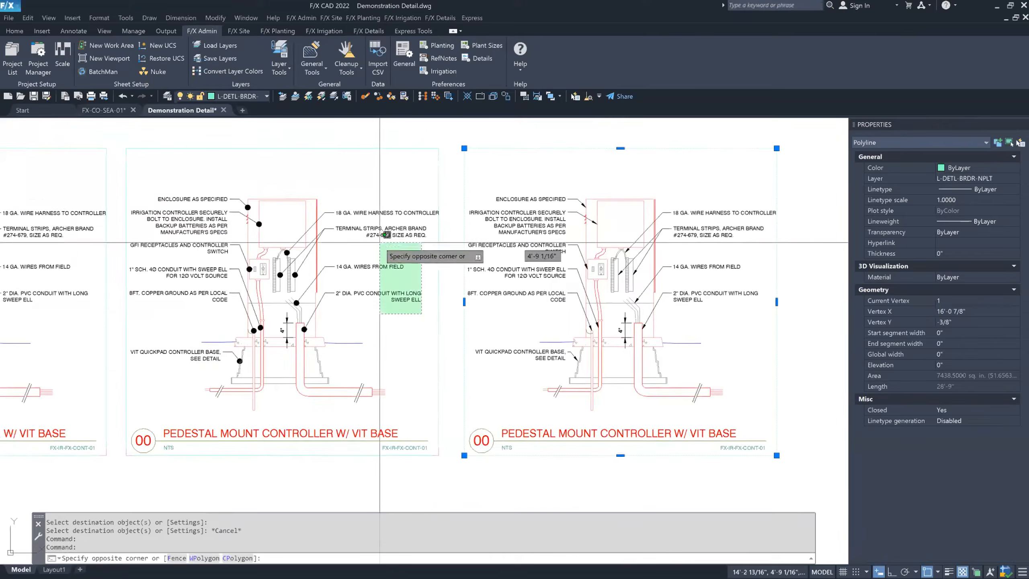
{"action": "left_click", "coordinate": [331, 197]}
{"action": "key", "text": "Delete"}
{"action": "middle_click_drag", "start_coordinate": [317, 224], "coordinate": [394, 243]}
{"action": "left_click", "coordinate": [257, 383]}
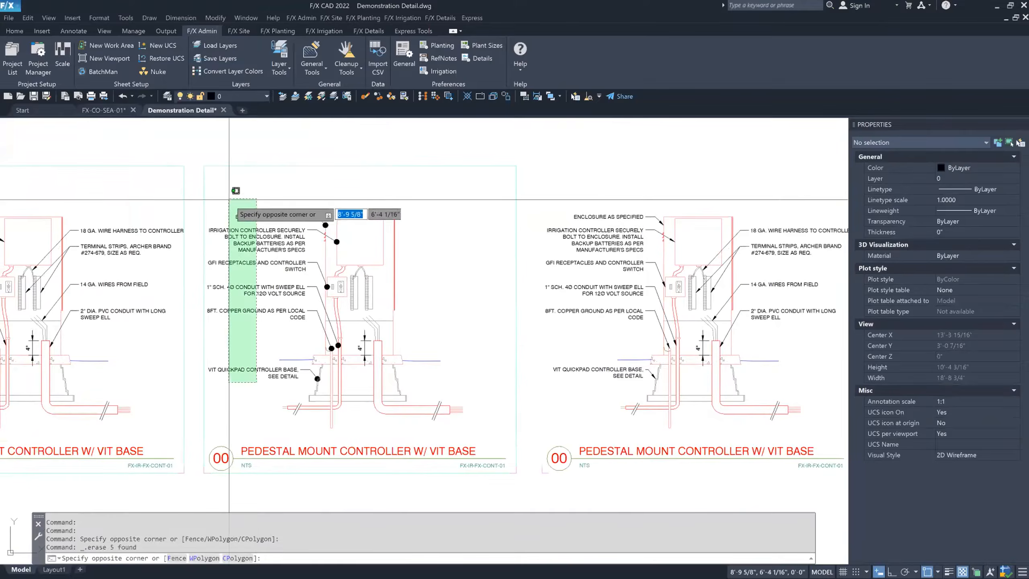
{"action": "left_click", "coordinate": [227, 198]}
{"action": "key", "text": "Delete"}
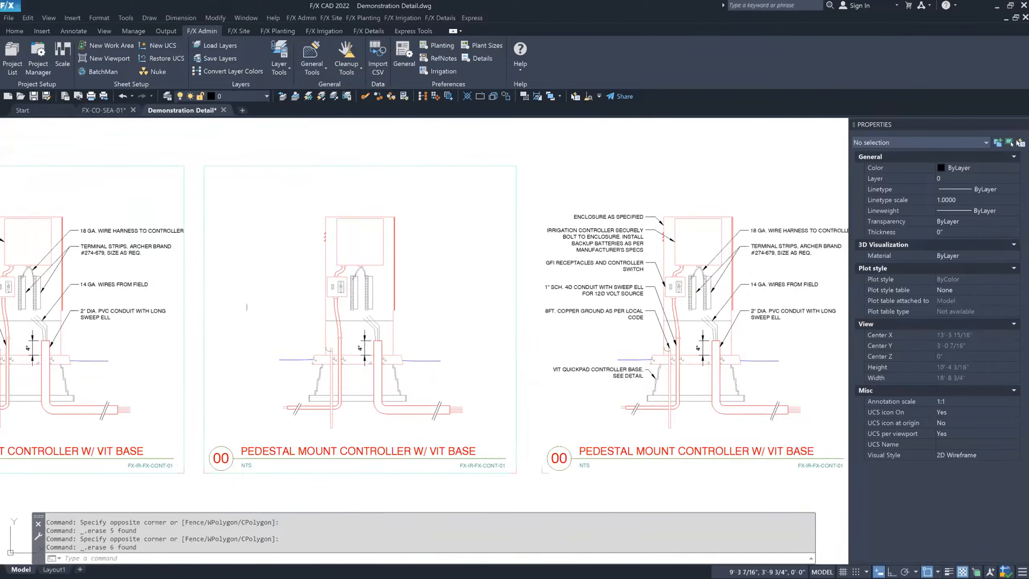
Move the middle detail's linework and dimension toward the left side of its border, leaving the title in place.
{"action": "middle_click_drag", "start_coordinate": [229, 321], "coordinate": [288, 309]}
{"action": "left_click", "coordinate": [302, 194]}
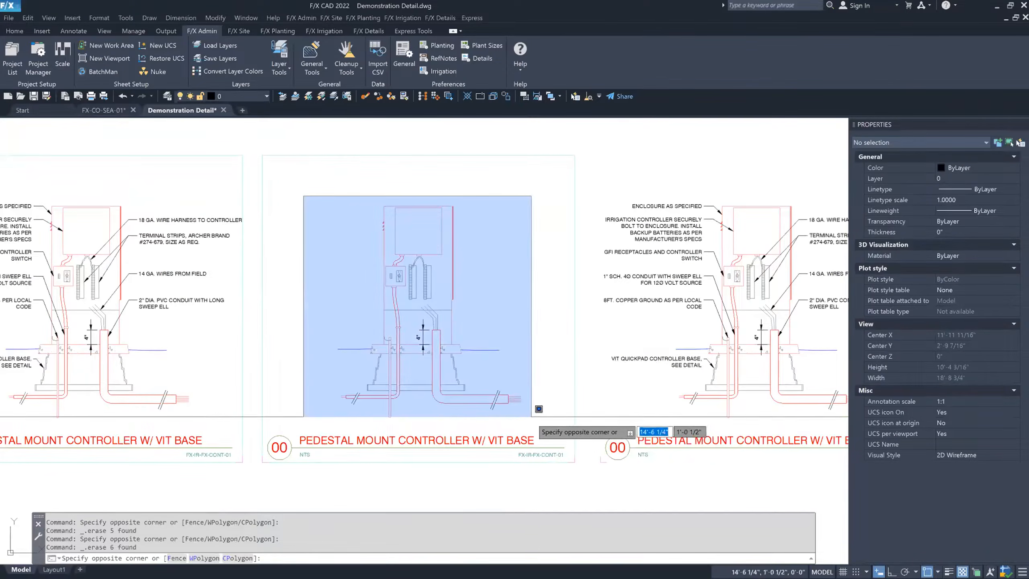
{"action": "left_click", "coordinate": [532, 419]}
{"action": "type", "text": "m"}
{"action": "key", "text": "Return"}
{"action": "left_click", "coordinate": [558, 375]}
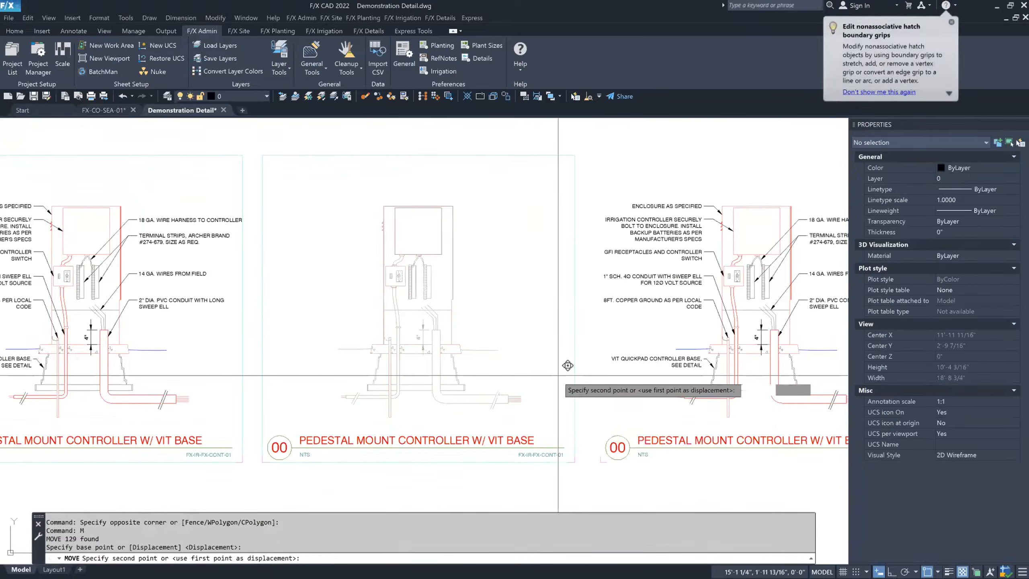
{"action": "left_click", "coordinate": [489, 376]}
Copy the text "ENCLOSURE AS SPECIFIED" from the first detail's callout and leave the text editor.
{"action": "middle_click_drag", "start_coordinate": [372, 297], "coordinate": [531, 300]}
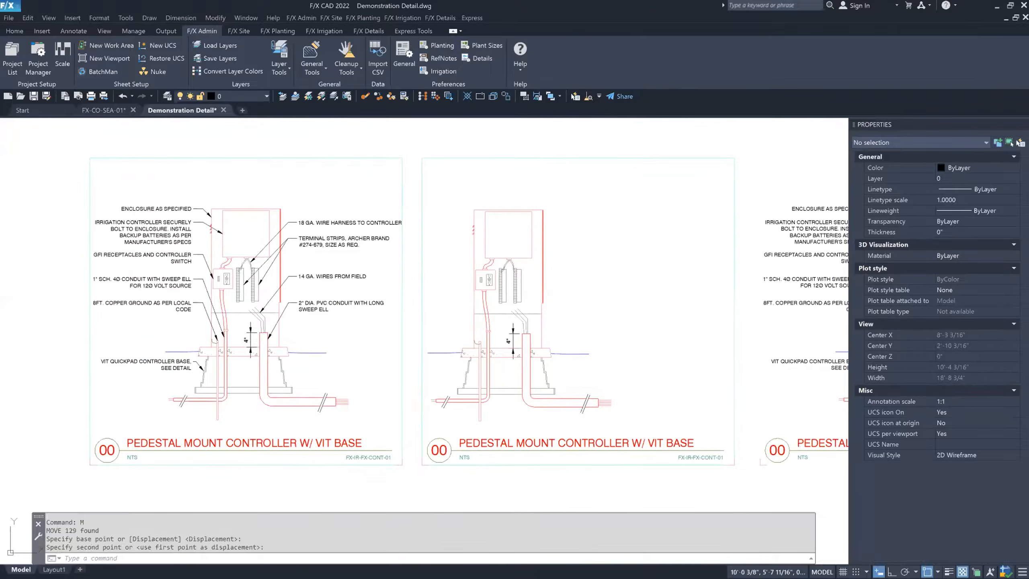
{"action": "double_click", "coordinate": [174, 208]}
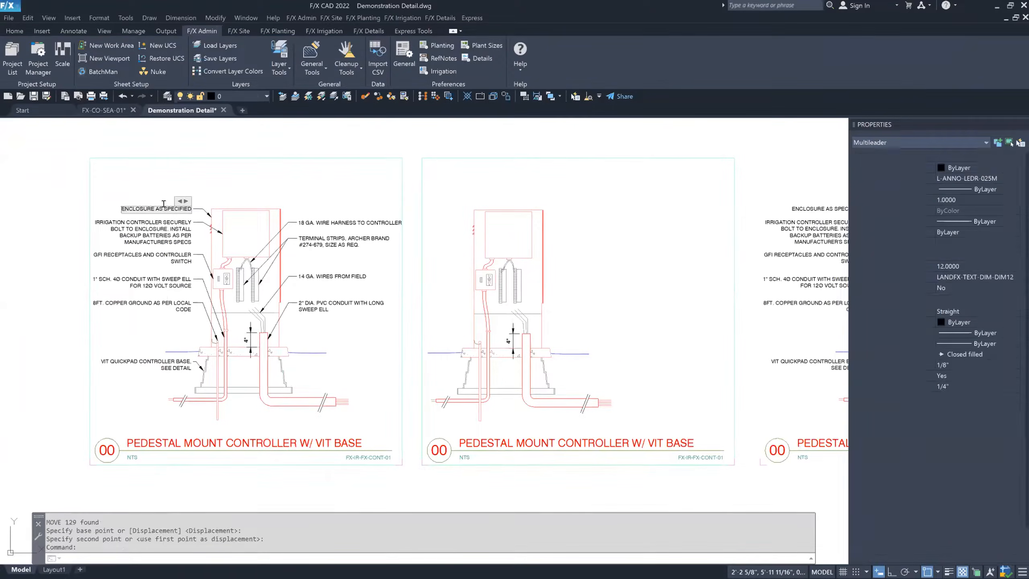
{"action": "right_click", "coordinate": [158, 210]}
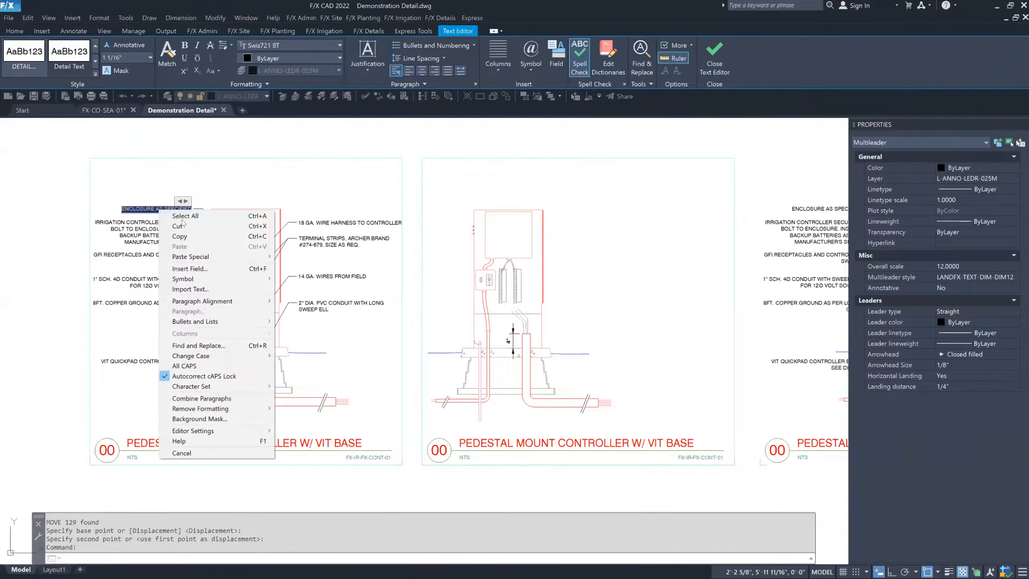
{"action": "left_click", "coordinate": [183, 236]}
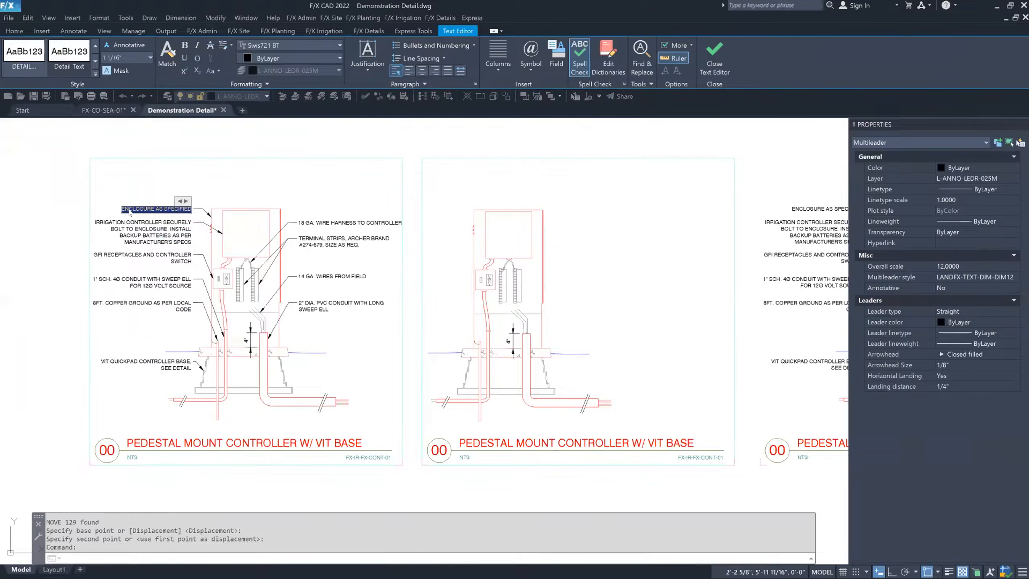
{"action": "left_click", "coordinate": [465, 214]}
{"action": "left_click", "coordinate": [454, 188]}
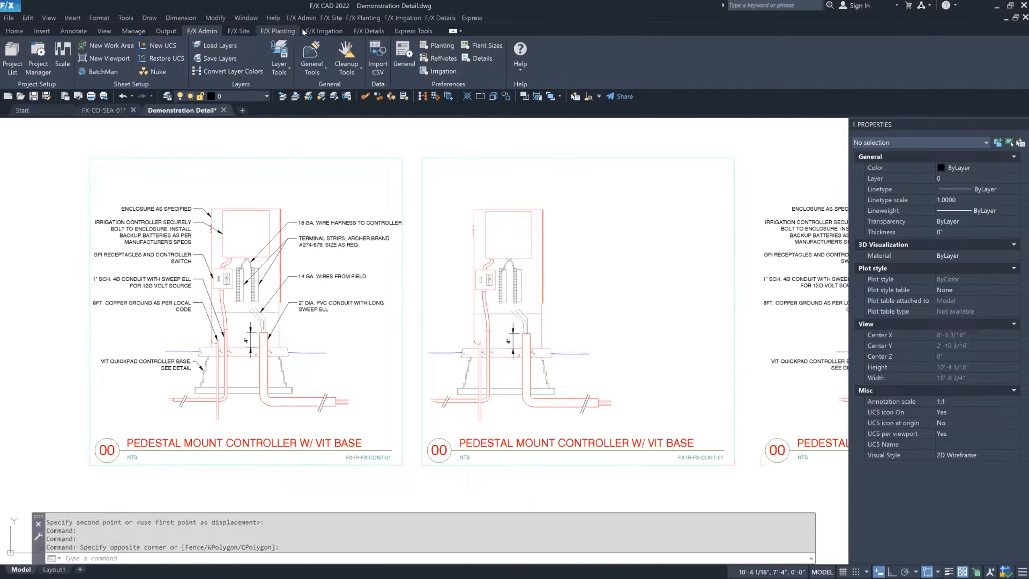
Place Bubble Callout 1 with the copied note "ENCLOSURE AS SPECIFIED", its arrow on the middle detail enclosure's upper-left corner.
{"action": "left_click", "coordinate": [358, 30]}
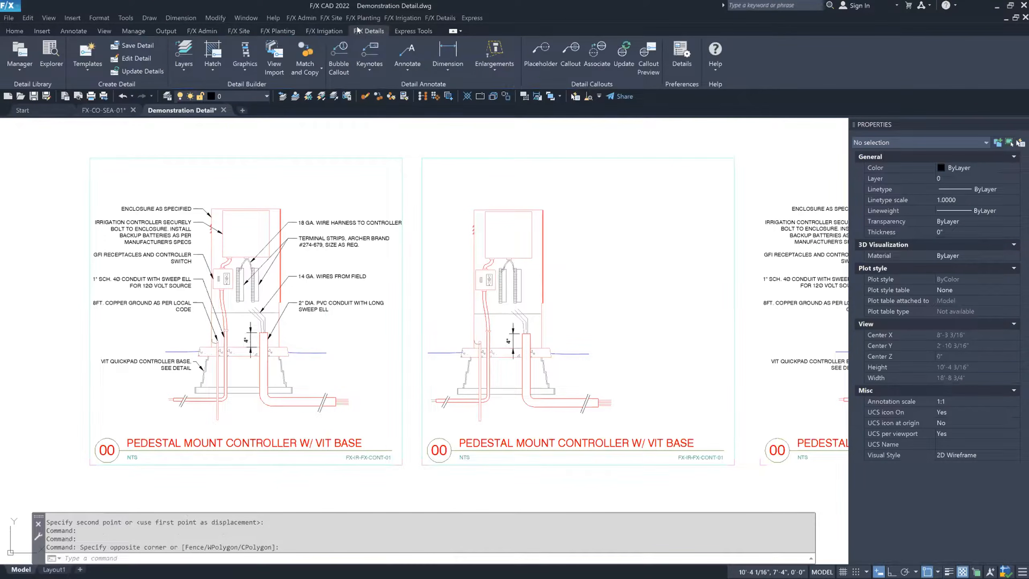
{"action": "left_click", "coordinate": [338, 63]}
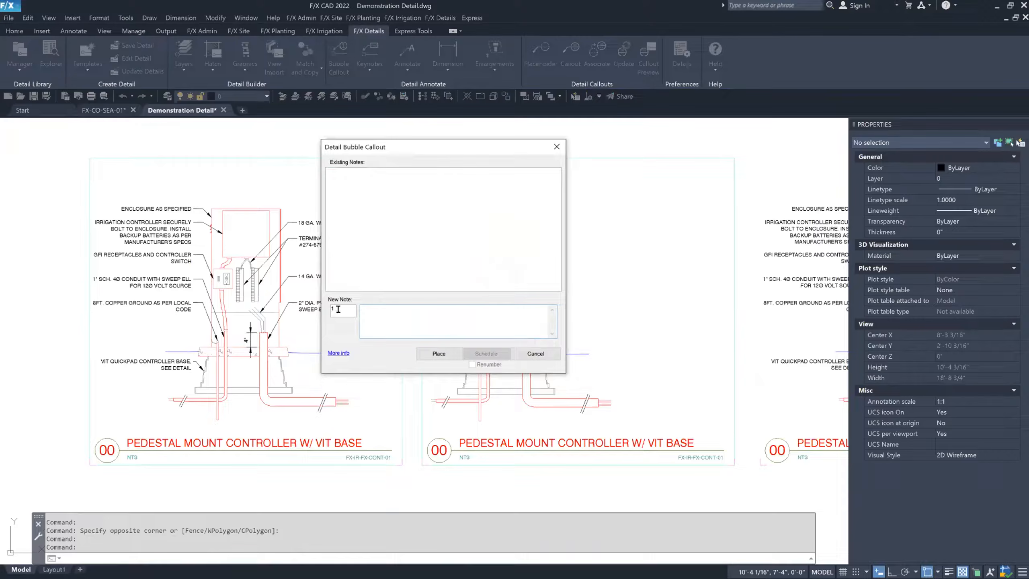
{"action": "right_click", "coordinate": [368, 308]}
{"action": "left_click", "coordinate": [395, 349]}
{"action": "left_click", "coordinate": [439, 354]}
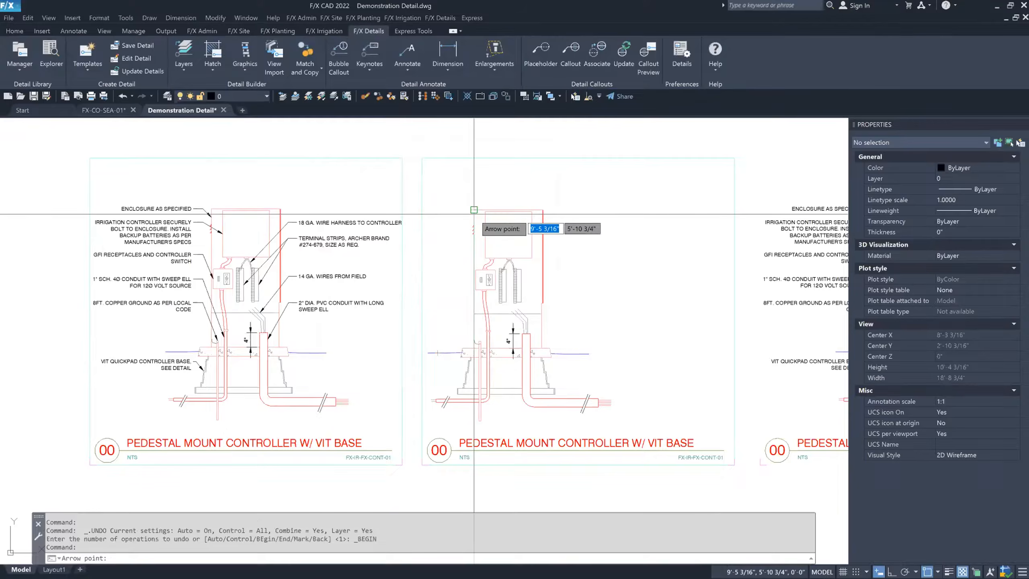
{"action": "left_click", "coordinate": [472, 208]}
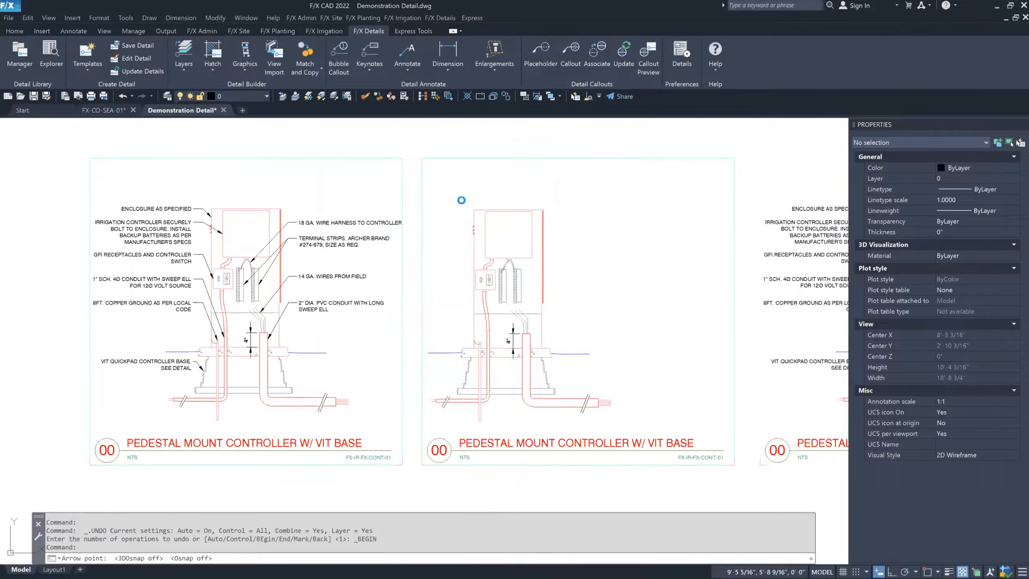
{"action": "left_click", "coordinate": [441, 206]}
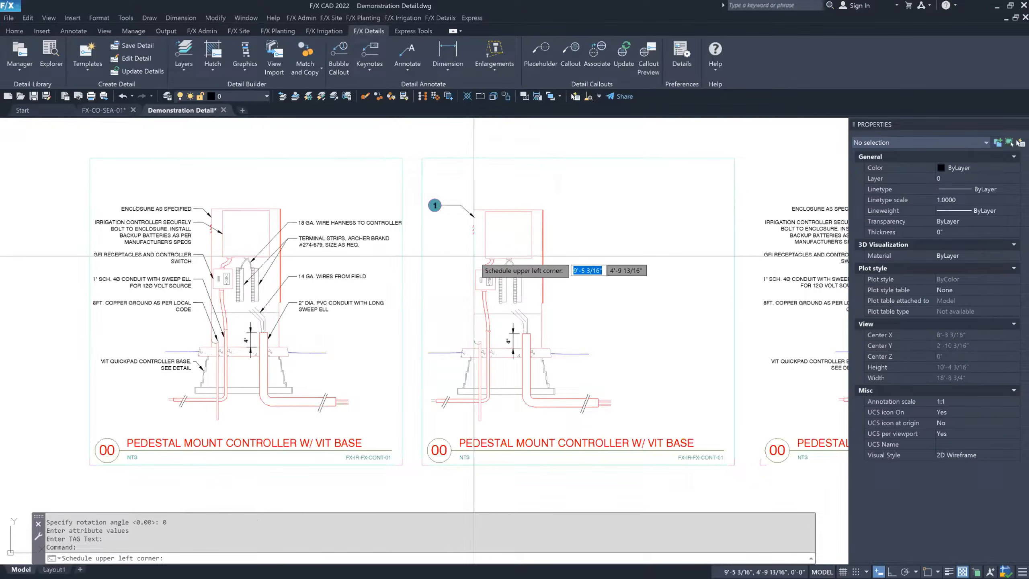
Place the callout note schedule in the empty area right of the middle detail's linework and close the Detail Bubble Callout dialog.
{"action": "middle_click_drag", "start_coordinate": [551, 206], "coordinate": [493, 205]}
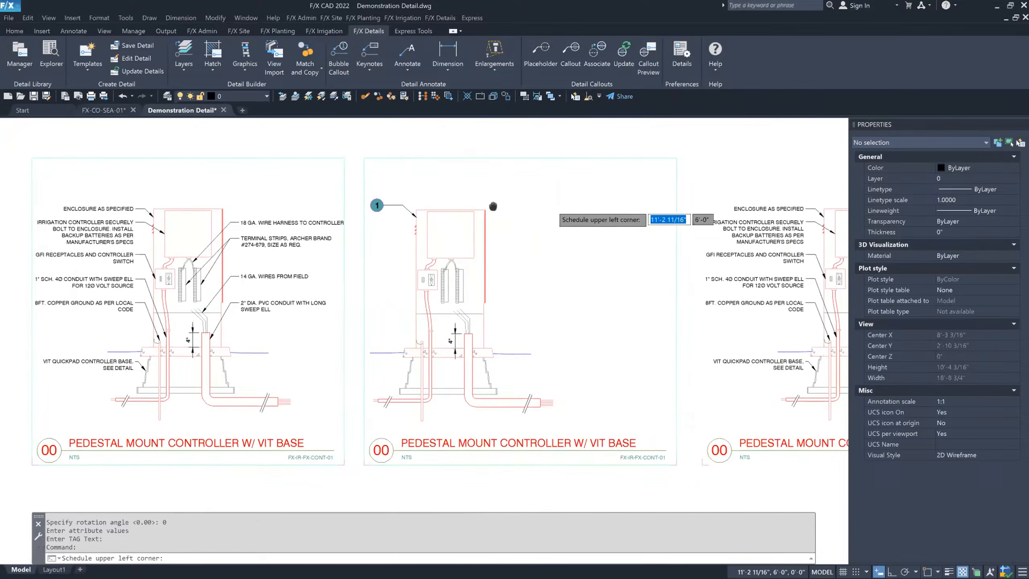
{"action": "left_click", "coordinate": [493, 167]}
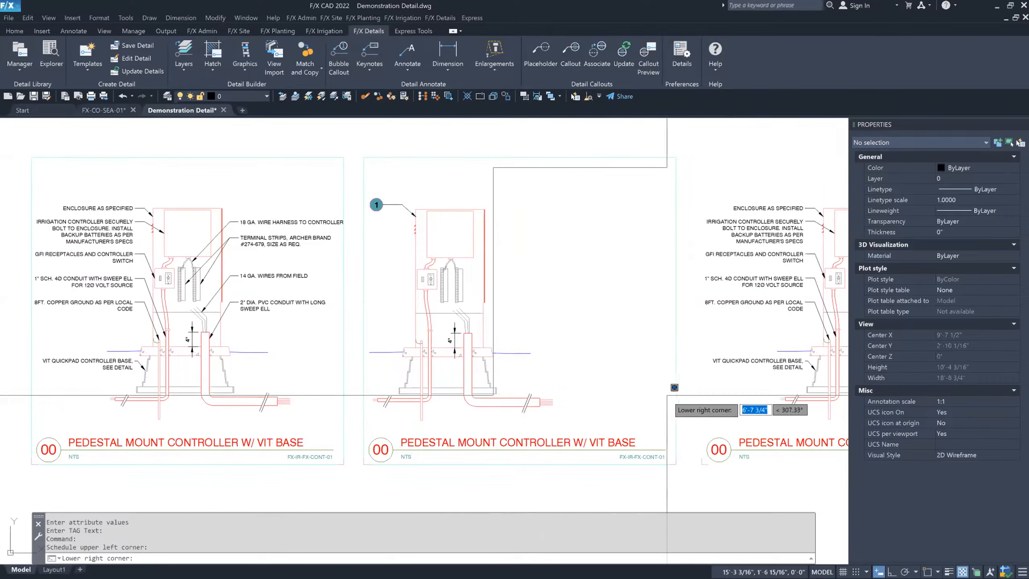
{"action": "left_click", "coordinate": [667, 395]}
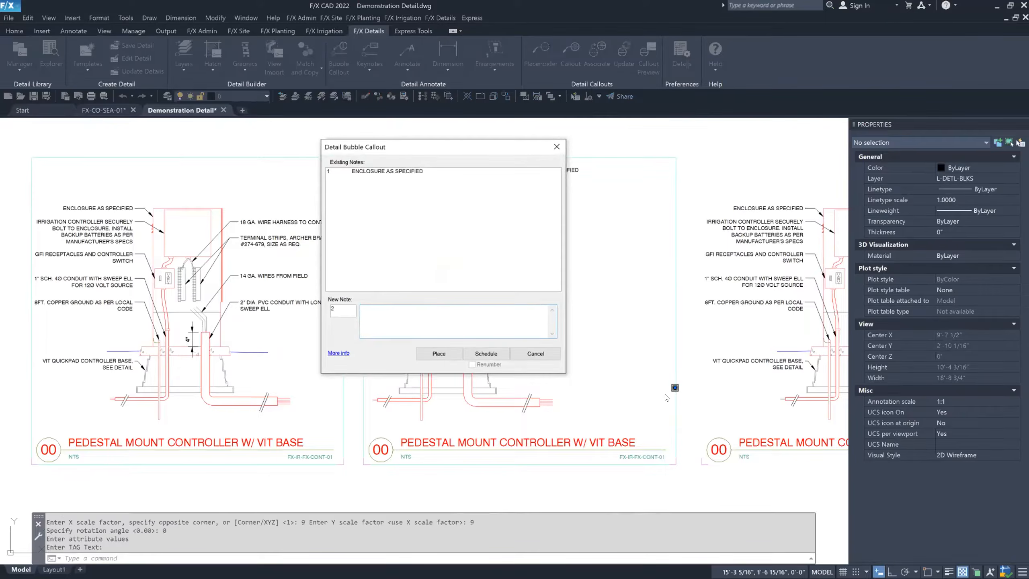
{"action": "left_click", "coordinate": [444, 351]}
{"action": "left_click", "coordinate": [499, 280]}
{"action": "left_click", "coordinate": [537, 355]}
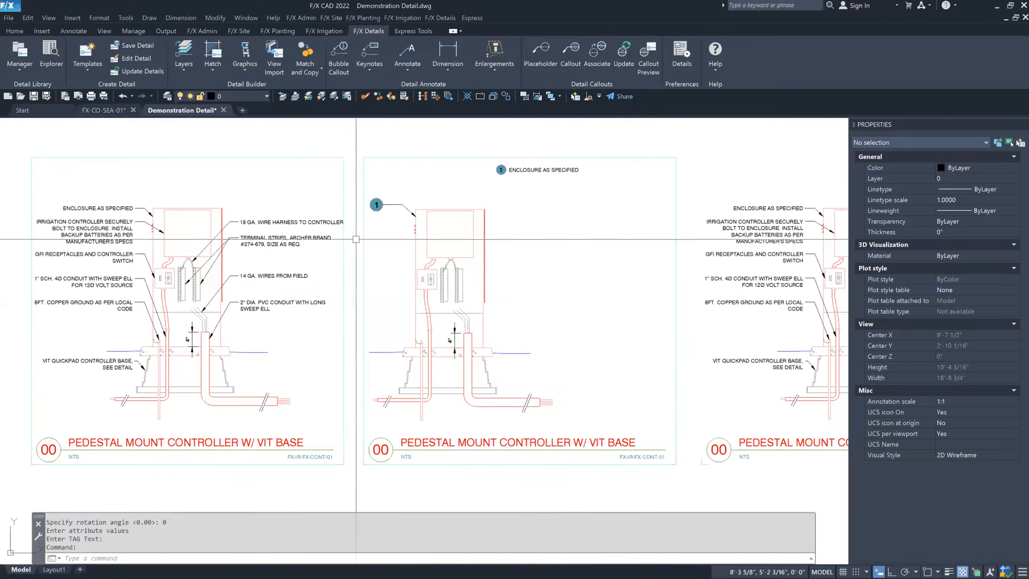
Move only the schedule's "ENCLOSURE AS SPECIFIED" text to the right of its bubble and undo the move.
{"action": "left_click", "coordinate": [517, 167]}
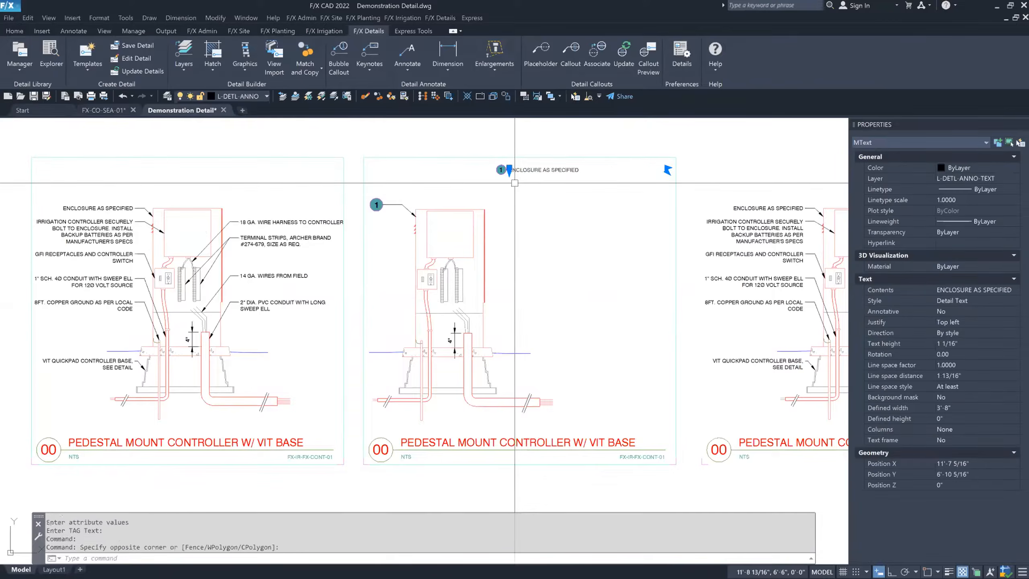
{"action": "type", "text": "m"}
{"action": "key", "text": "Return"}
{"action": "left_click", "coordinate": [527, 201]}
{"action": "left_click", "coordinate": [583, 204]}
{"action": "middle_click_drag", "start_coordinate": [583, 223], "coordinate": [573, 218]}
{"action": "key", "text": "ctrl+z"}
{"action": "key", "text": "ctrl+z"}
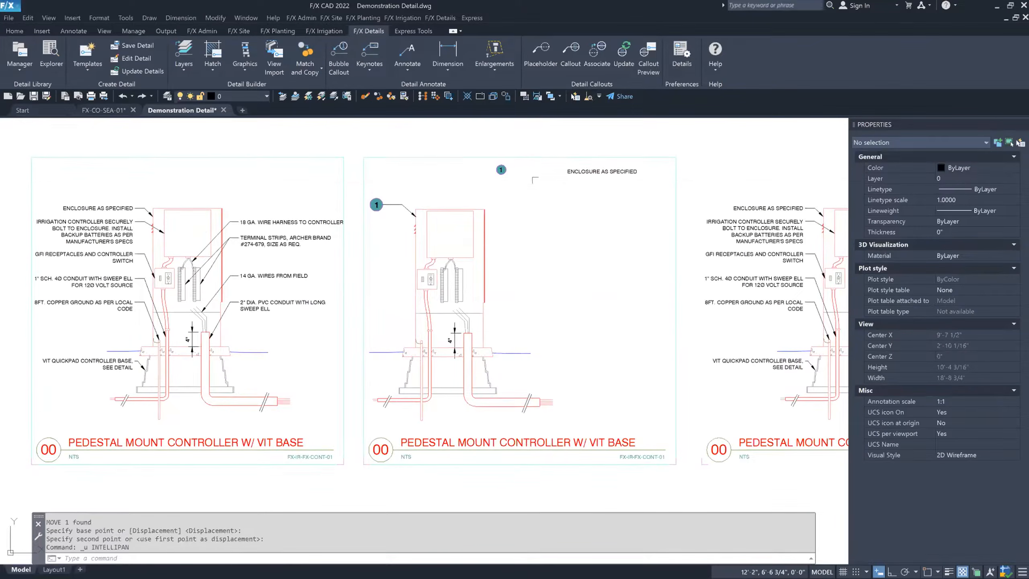
Move the middle detail's schedule bubble together with its "ENCLOSURE AS SPECIFIED" text toward the detail's upper-right corner.
{"action": "left_click", "coordinate": [598, 181]}
{"action": "left_click", "coordinate": [464, 156]}
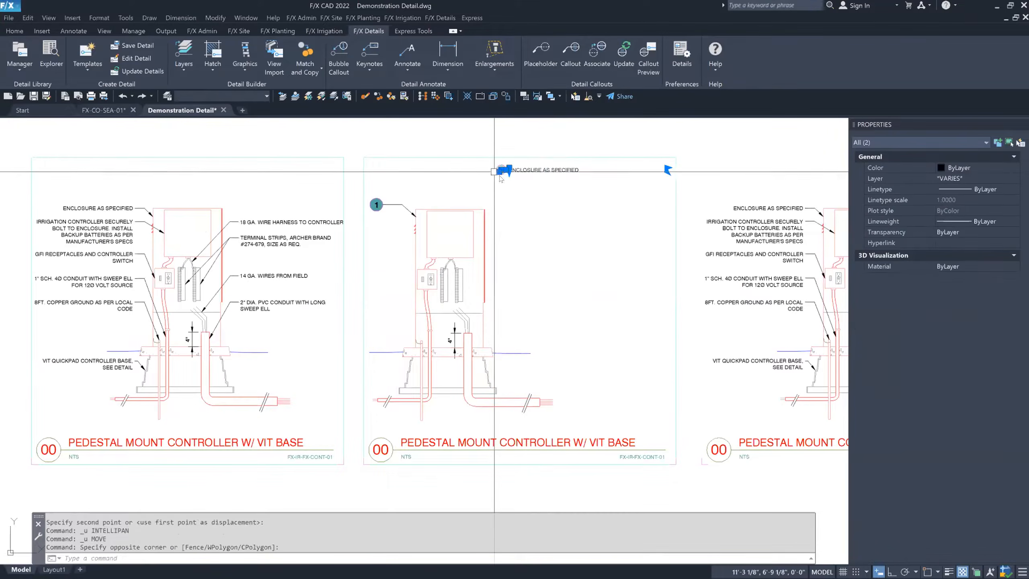
{"action": "type", "text": "m"}
{"action": "key", "text": "Return"}
{"action": "left_click", "coordinate": [523, 180]}
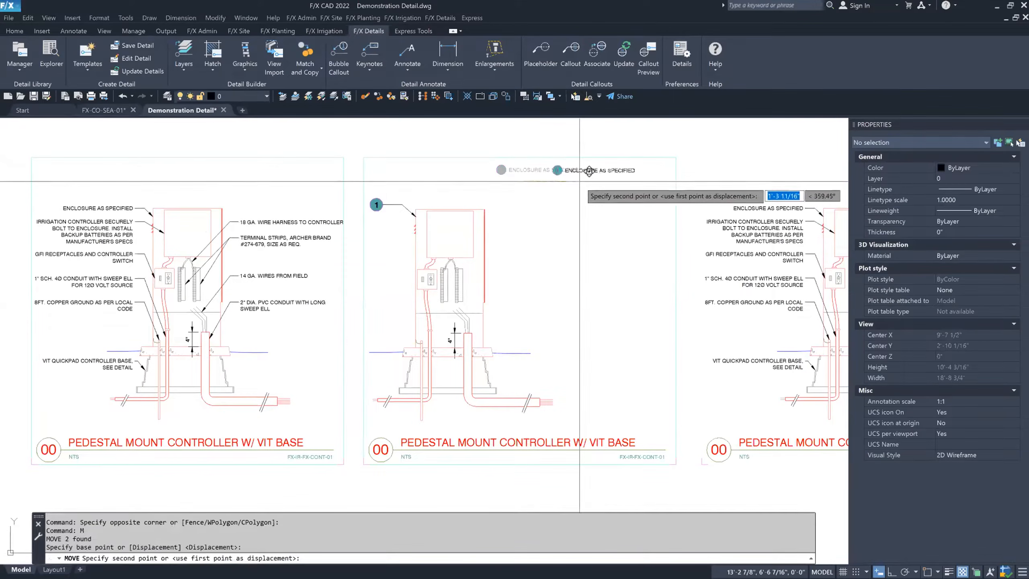
{"action": "left_click", "coordinate": [589, 174]}
Erase the third detail copy's title block and all text callouts on the left side of its linework.
{"action": "middle_click_drag", "start_coordinate": [653, 221], "coordinate": [609, 205]}
{"action": "middle_click_drag", "start_coordinate": [735, 205], "coordinate": [598, 197]}
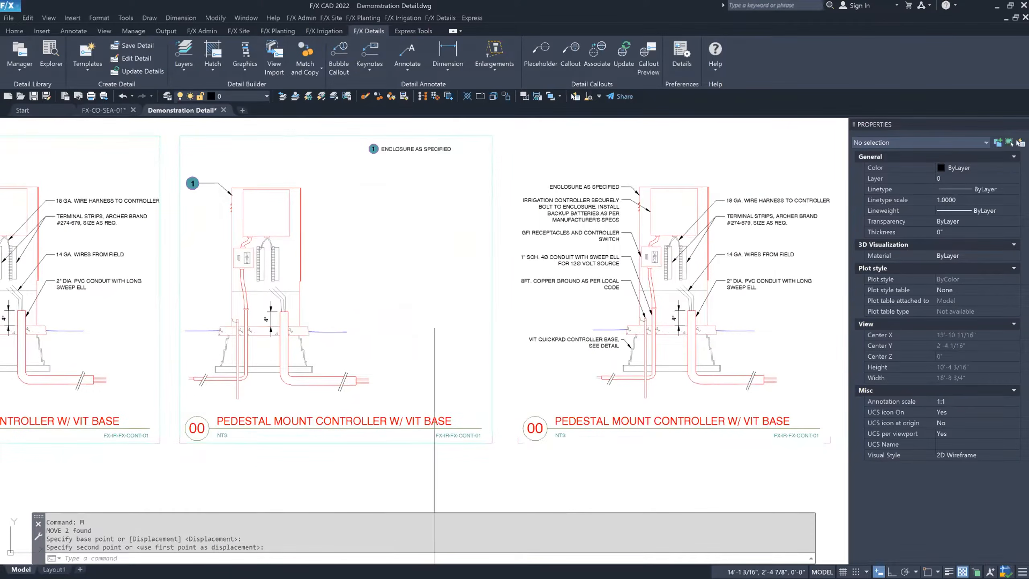
{"action": "middle_click_drag", "start_coordinate": [420, 232], "coordinate": [359, 225]}
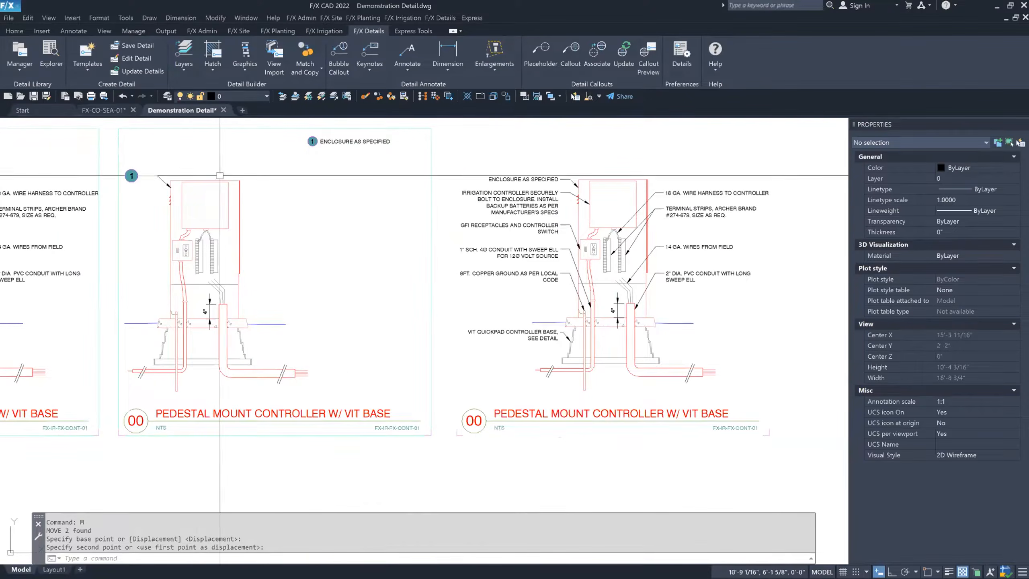
{"action": "middle_click_drag", "start_coordinate": [564, 380], "coordinate": [504, 379]}
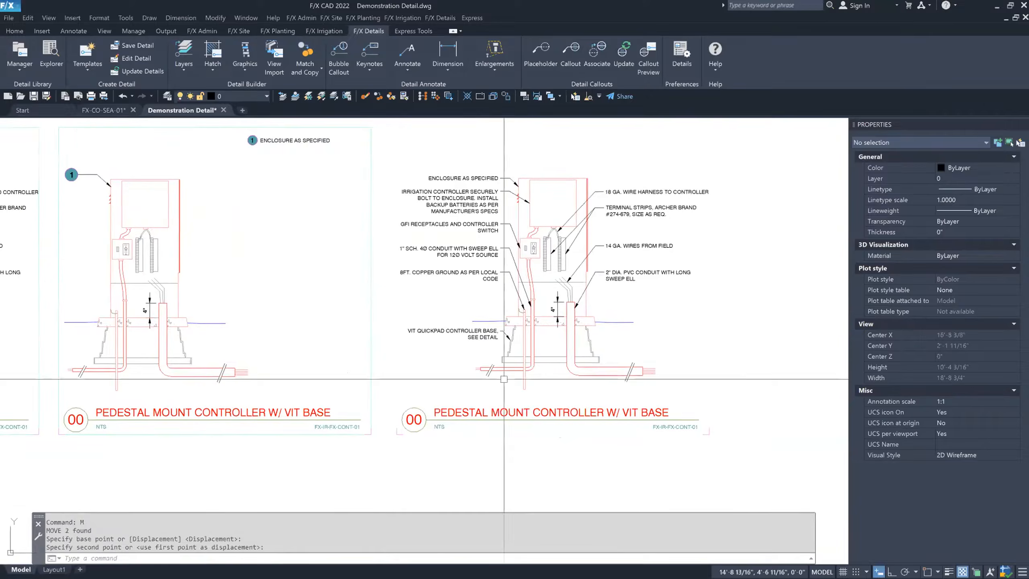
{"action": "left_click", "coordinate": [749, 467]}
{"action": "left_click", "coordinate": [393, 392]}
{"action": "key", "text": "Delete"}
{"action": "left_click", "coordinate": [483, 344]}
{"action": "left_click", "coordinate": [465, 326]}
{"action": "key", "text": "Delete"}
{"action": "left_click", "coordinate": [491, 278]}
{"action": "left_click", "coordinate": [465, 167]}
{"action": "key", "text": "Delete"}
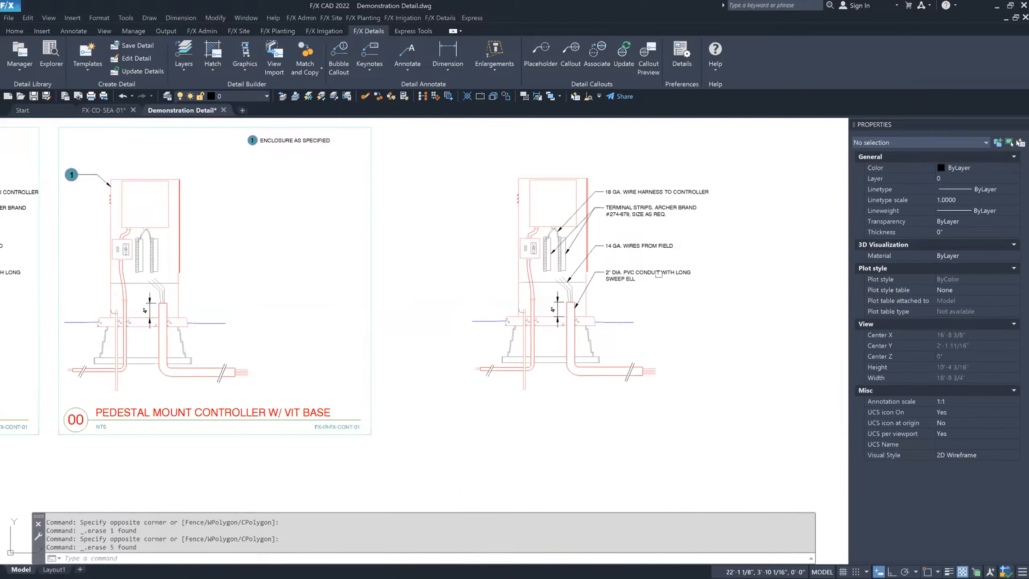
Erase the four callouts on the right side of the third detail copy and its 4" dimension.
{"action": "left_click", "coordinate": [664, 298]}
{"action": "left_click", "coordinate": [603, 168]}
{"action": "key", "text": "Delete"}
{"action": "left_click", "coordinate": [552, 306]}
{"action": "key", "text": "Delete"}
{"action": "middle_click_drag", "start_coordinate": [599, 249], "coordinate": [520, 270]}
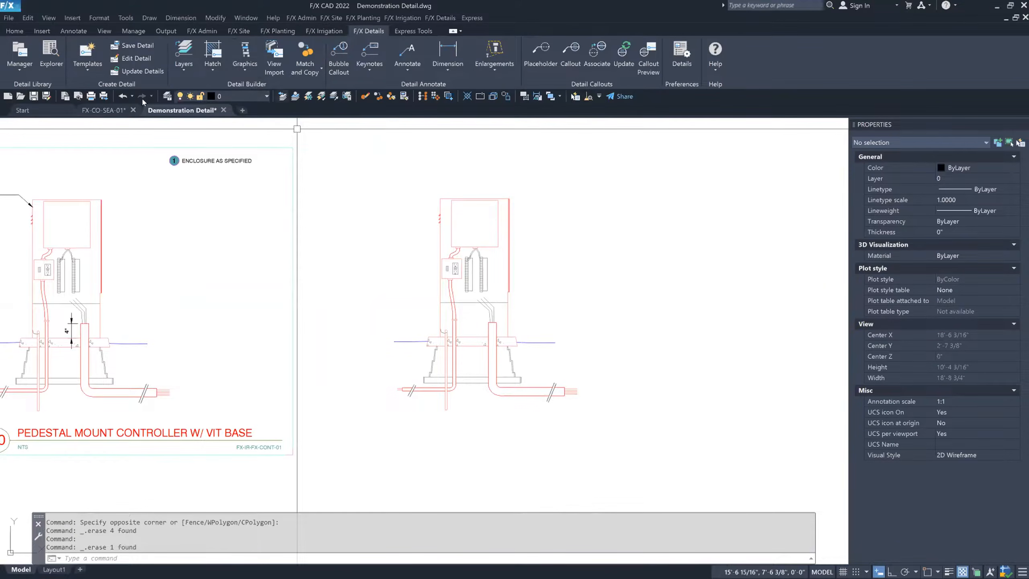
Try fitting a detail template around the unframed controller linework, previewing it at 1" = 1'-0" scale and size 2A.
{"action": "left_click", "coordinate": [86, 49]}
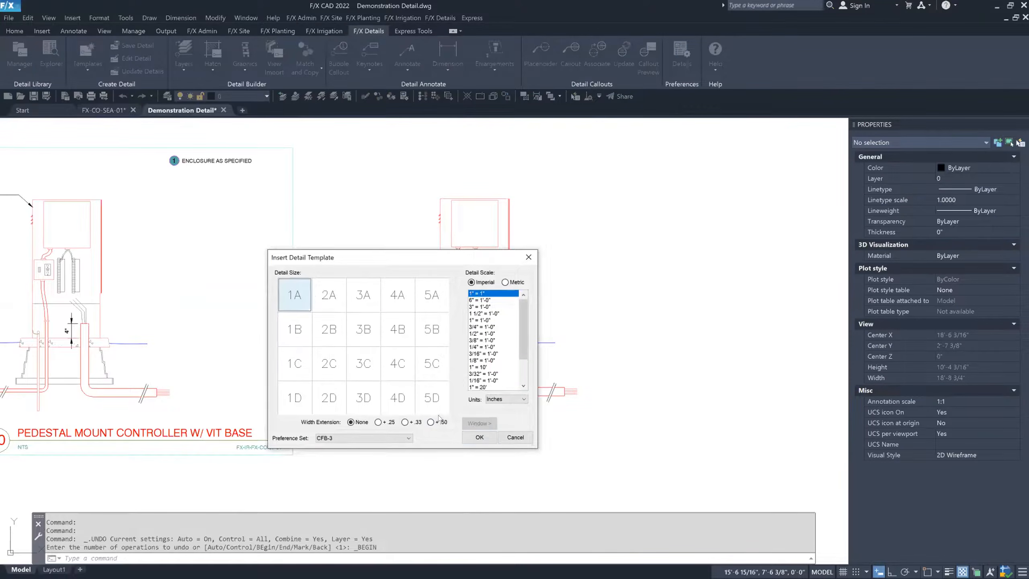
{"action": "left_click", "coordinate": [479, 438]}
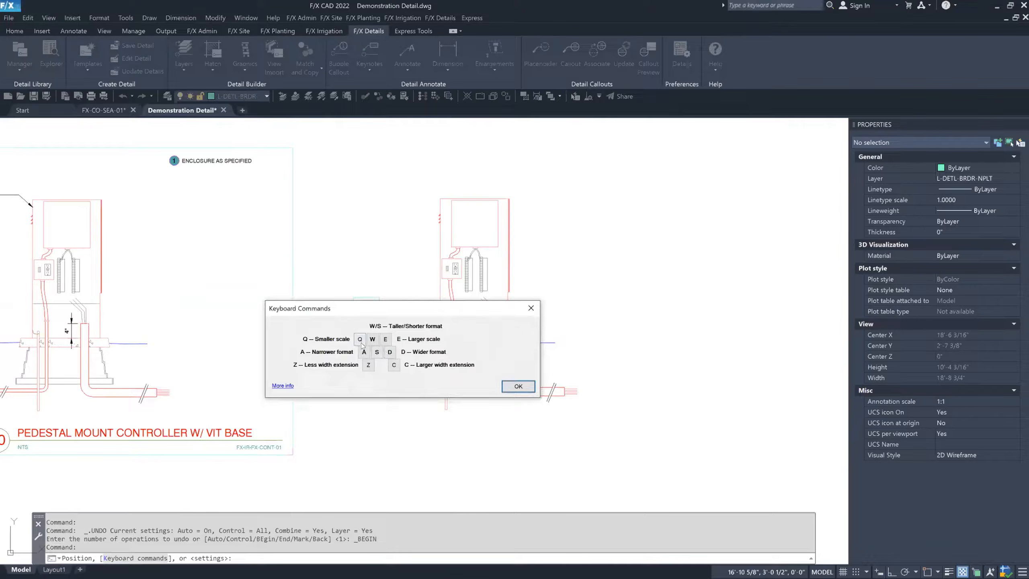
{"action": "left_click", "coordinate": [518, 385]}
{"action": "key", "text": "d"}
{"action": "key", "text": "d"}
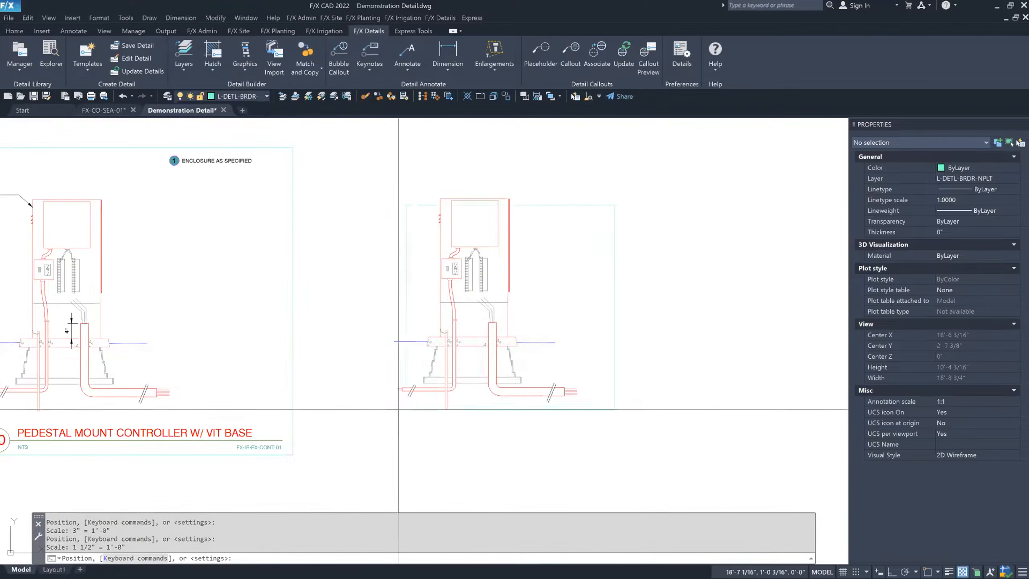
{"action": "key", "text": "d"}
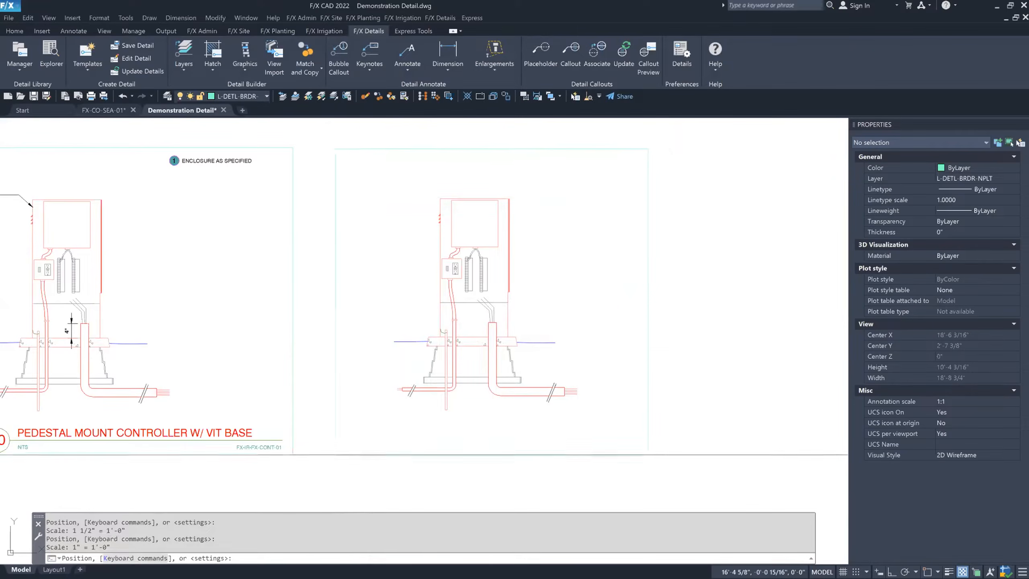
{"action": "middle_click_drag", "start_coordinate": [250, 452], "coordinate": [365, 442]}
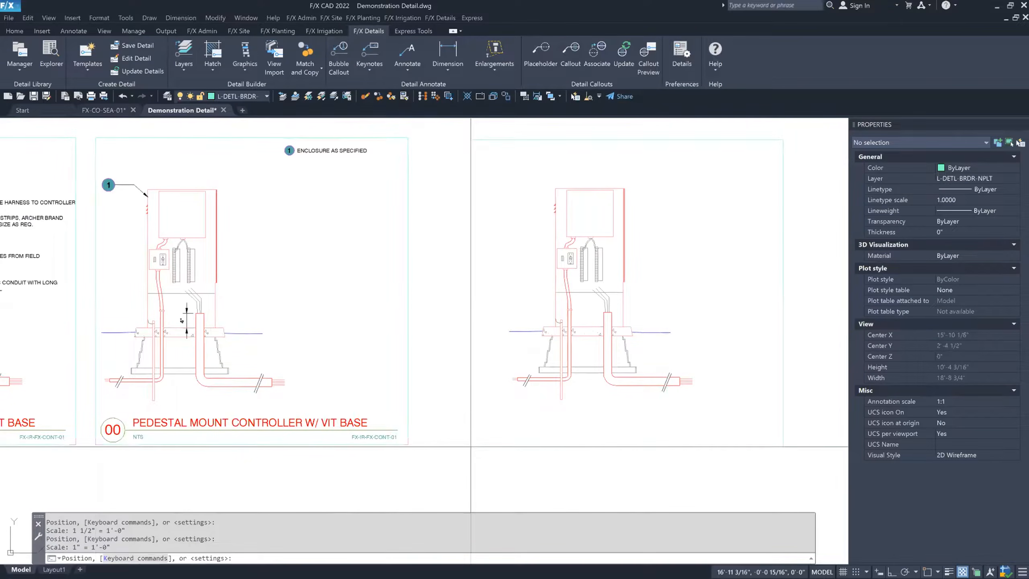
{"action": "middle_click_drag", "start_coordinate": [471, 446], "coordinate": [294, 446]}
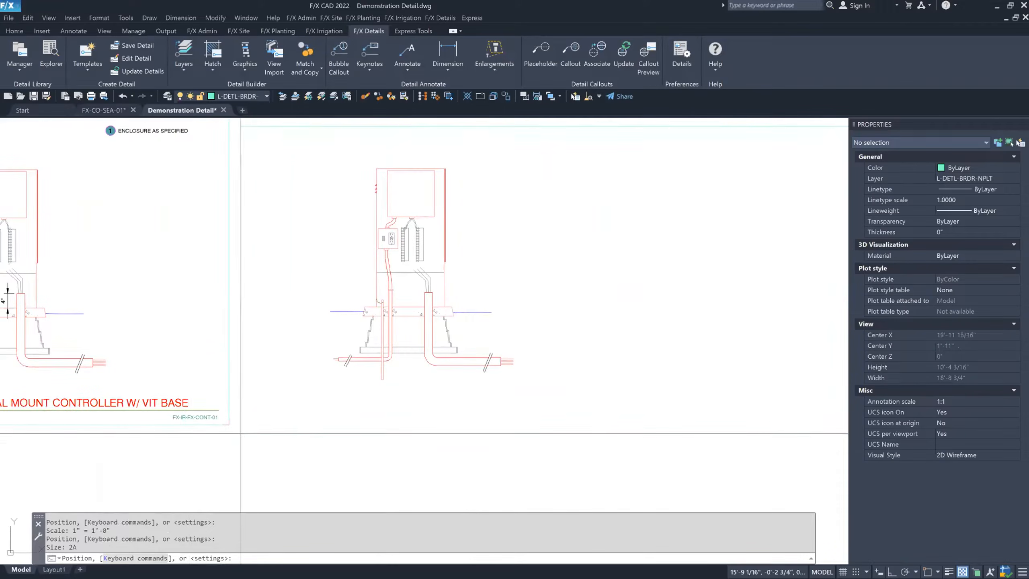
{"action": "middle_click_drag", "start_coordinate": [245, 429], "coordinate": [150, 426]}
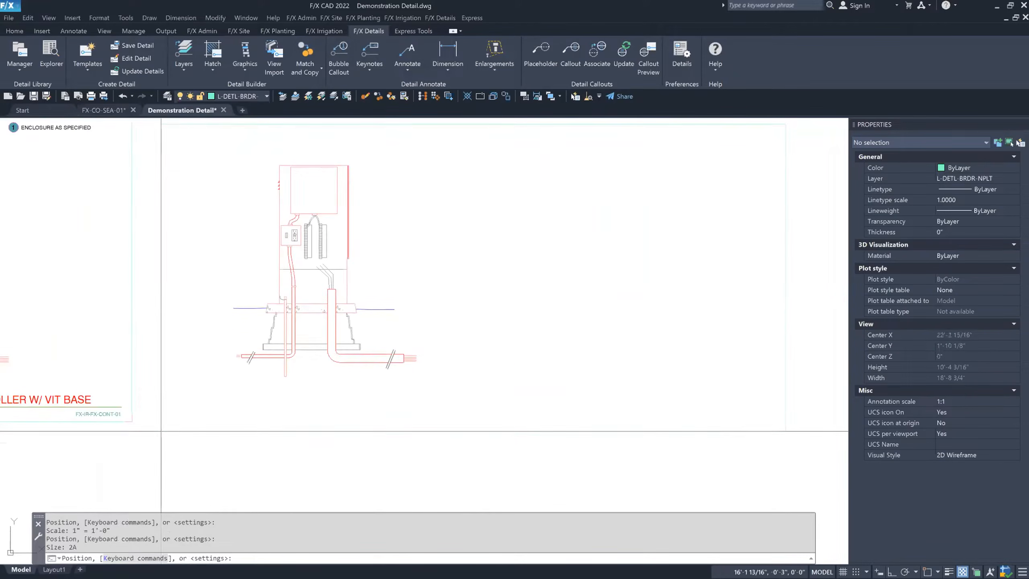
{"action": "key", "text": "Escape"}
Compare the two framed controller details with the bare linework copy beside them.
{"action": "middle_click_drag", "start_coordinate": [182, 370], "coordinate": [438, 401]}
{"action": "middle_click_drag", "start_coordinate": [188, 237], "coordinate": [456, 256]}
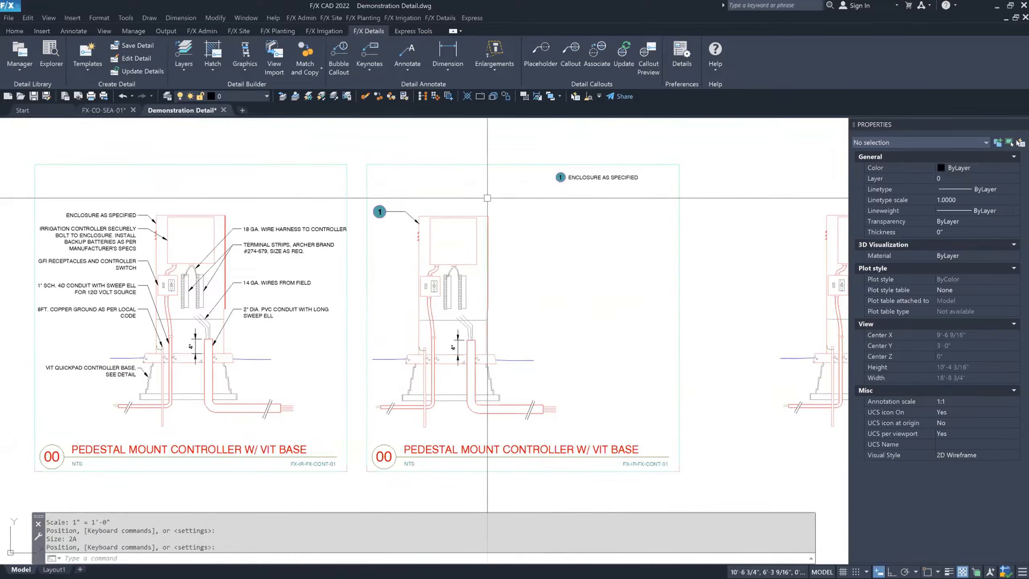
{"action": "middle_click_drag", "start_coordinate": [619, 314], "coordinate": [532, 285]}
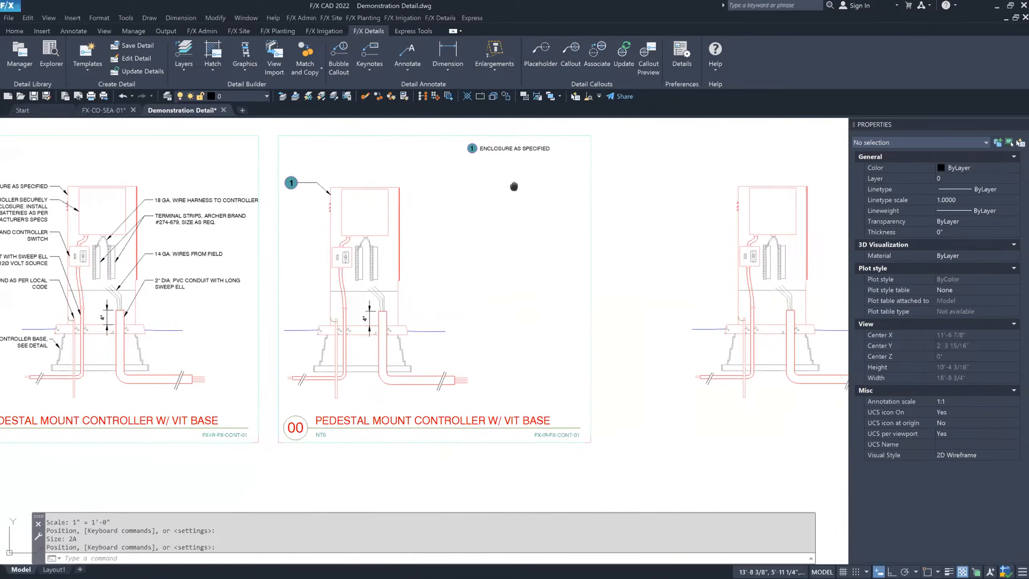
{"action": "middle_click_drag", "start_coordinate": [515, 190], "coordinate": [476, 193]}
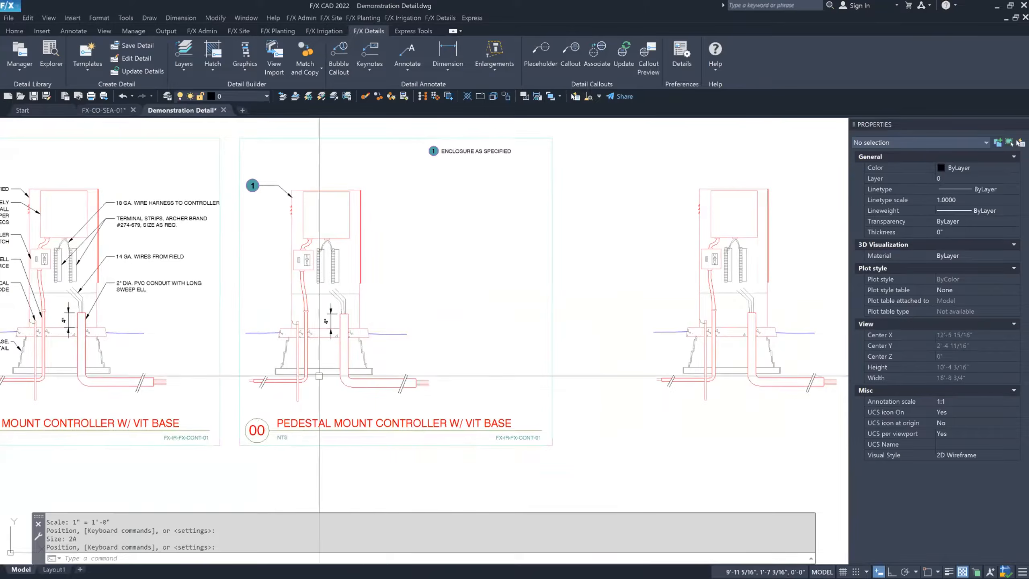
{"action": "scroll", "coordinate": [466, 231], "scroll_direction": "down", "scroll_amount": 2}
{"action": "middle_click_drag", "start_coordinate": [469, 230], "coordinate": [357, 212]}
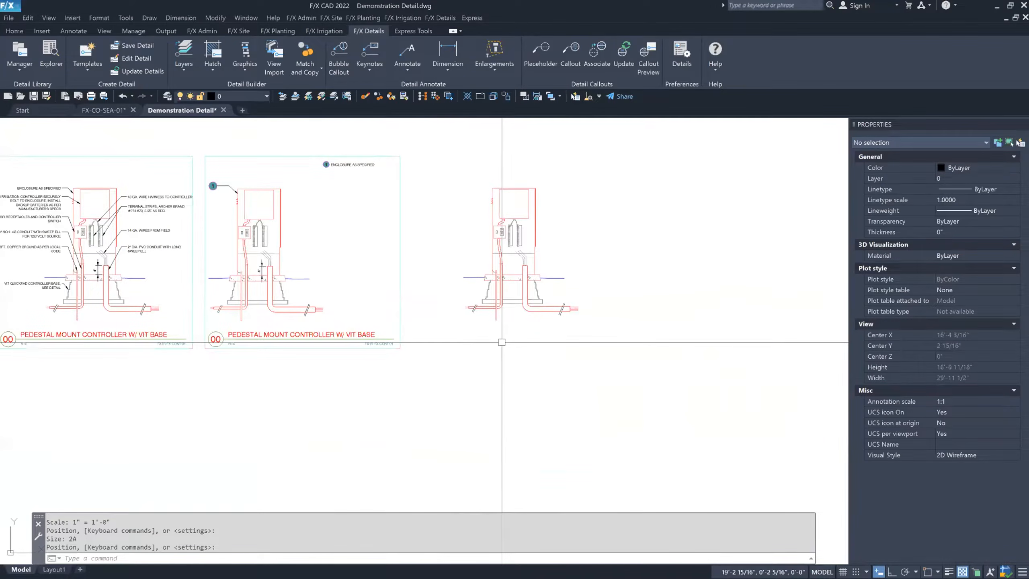
{"action": "middle_click_drag", "start_coordinate": [320, 362], "coordinate": [466, 386]}
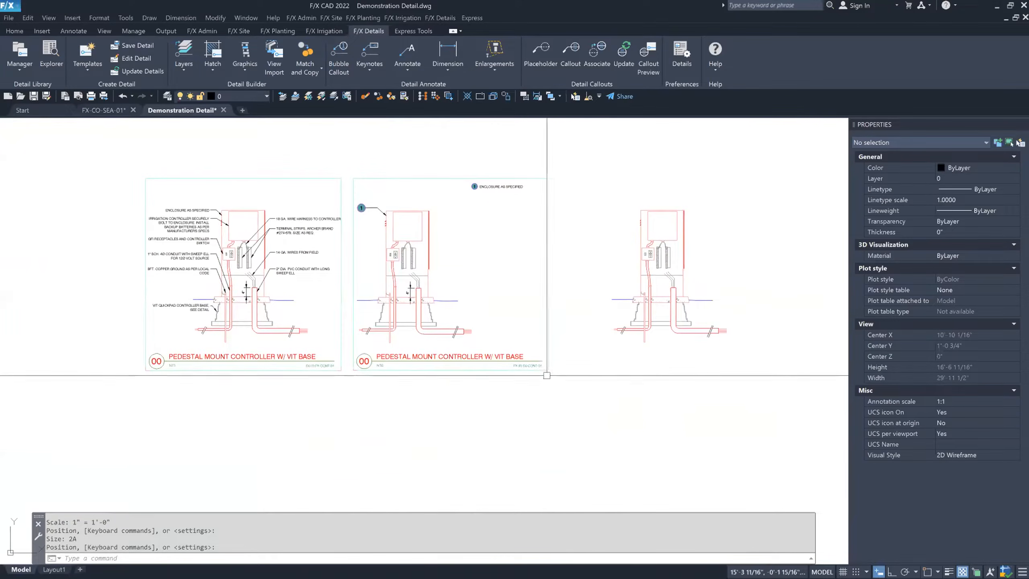
{"action": "scroll", "coordinate": [554, 383], "scroll_direction": "up", "scroll_amount": 2}
{"action": "scroll", "coordinate": [552, 386], "scroll_direction": "down", "scroll_amount": 3}
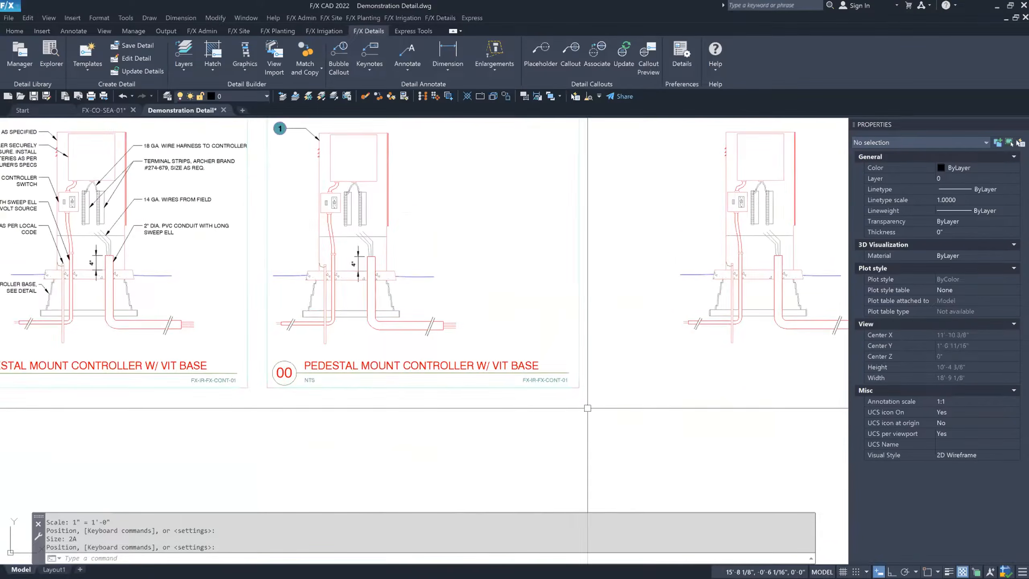
{"action": "middle_click_drag", "start_coordinate": [581, 416], "coordinate": [574, 407]}
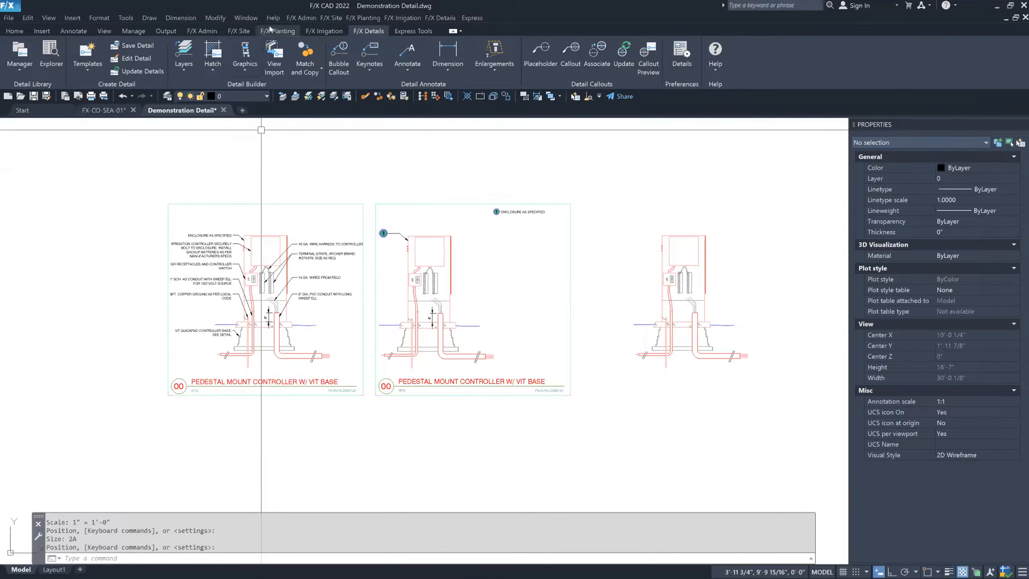
Try to run BatchMan while both drawings are open.
{"action": "left_click", "coordinate": [239, 31]}
{"action": "left_click", "coordinate": [201, 31]}
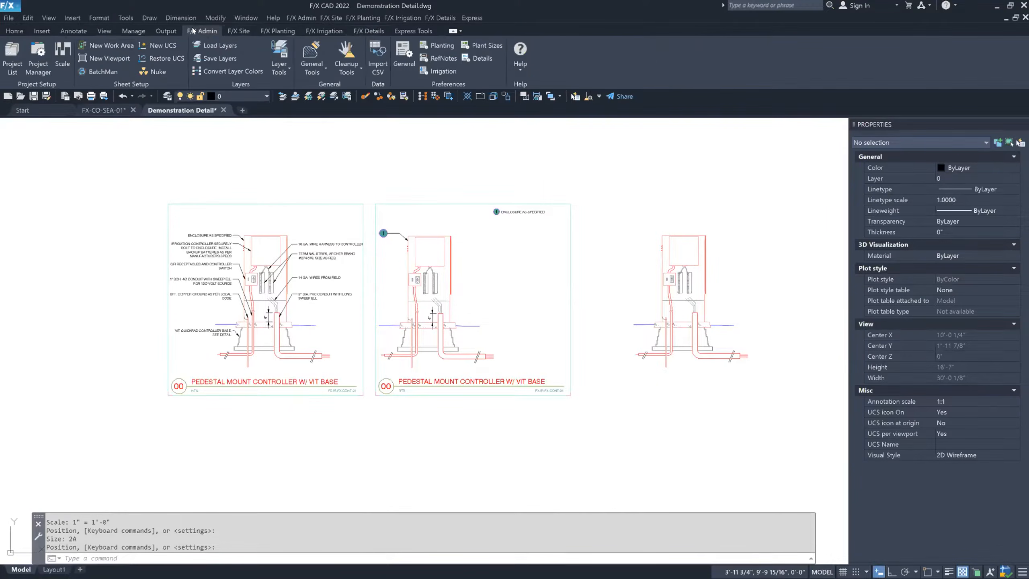
{"action": "left_click", "coordinate": [105, 72]}
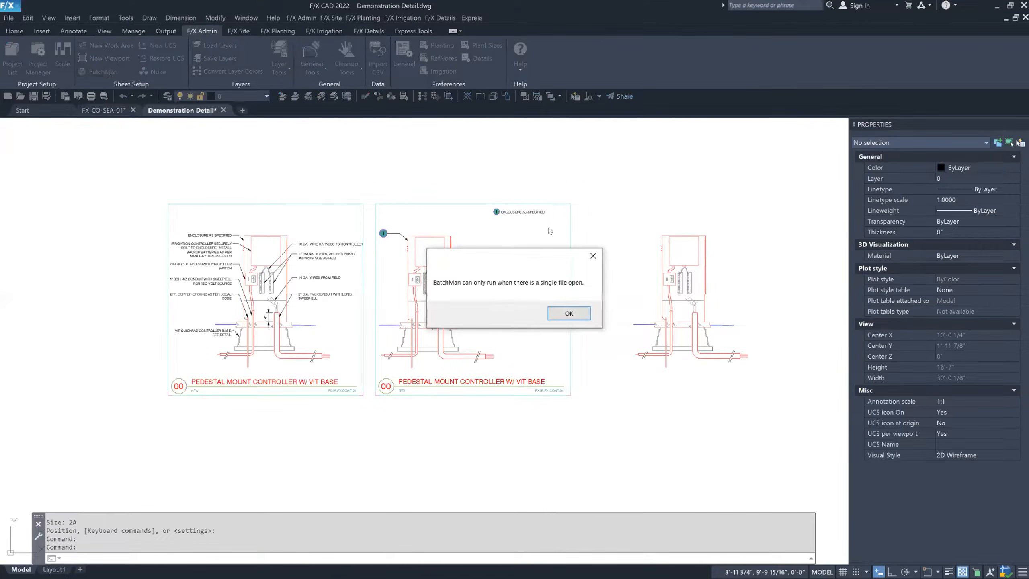
{"action": "left_click", "coordinate": [569, 320]}
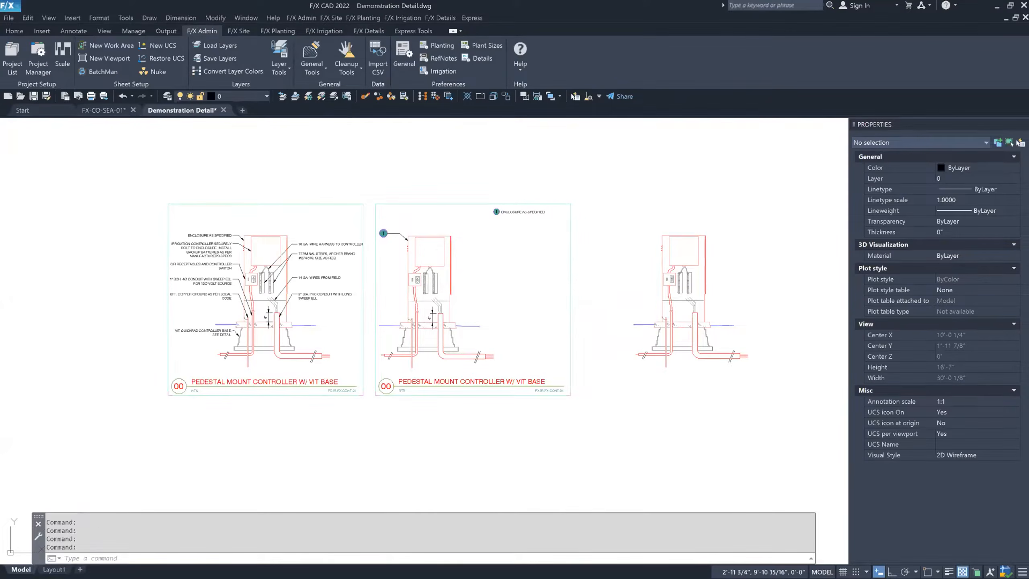
Close Demonstration Detail.dwg without saving and open BatchMan from the FX-CO-SEA-01 drawing.
{"action": "left_click", "coordinate": [224, 110]}
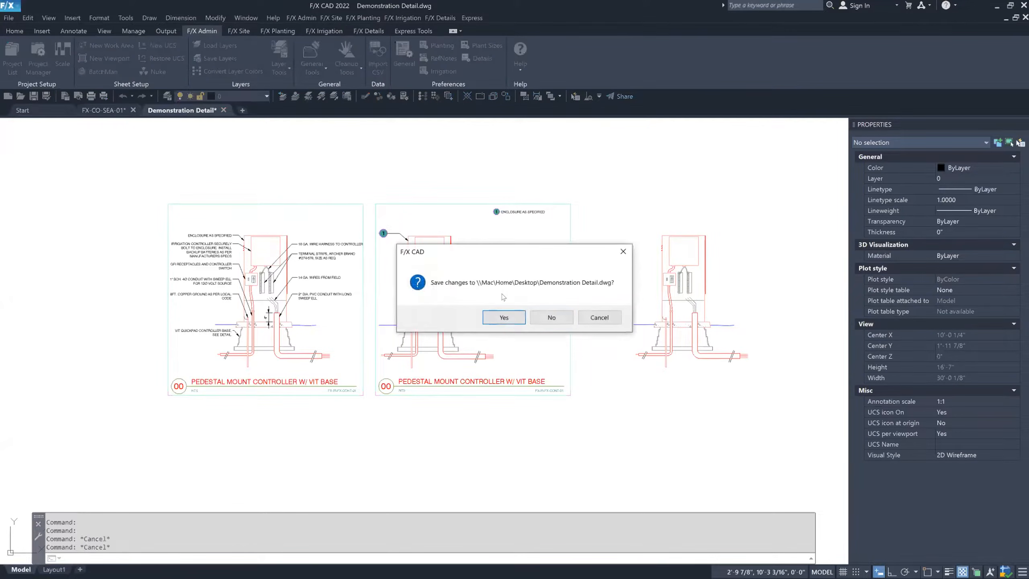
{"action": "left_click", "coordinate": [551, 317]}
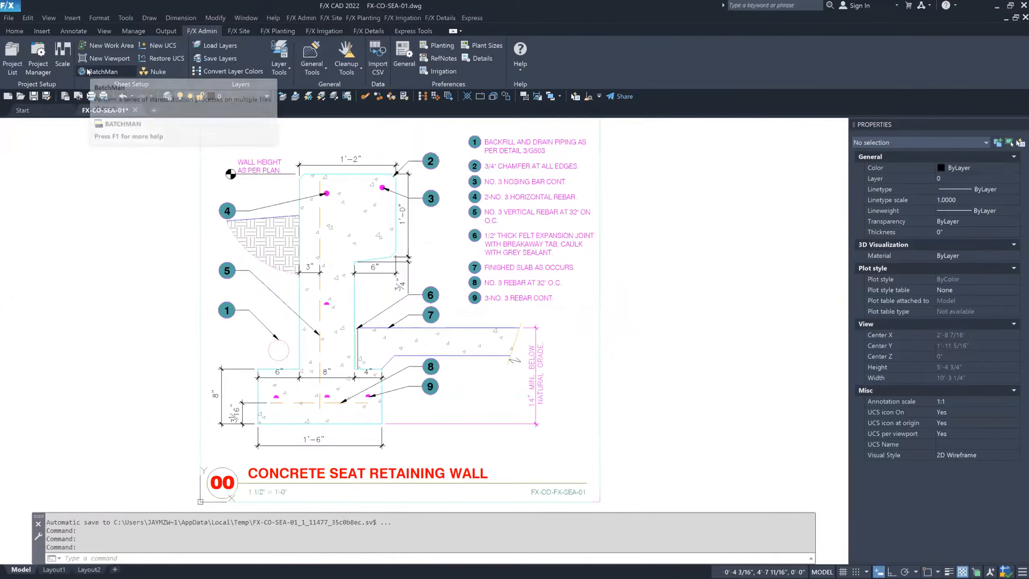
{"action": "left_click", "coordinate": [87, 72]}
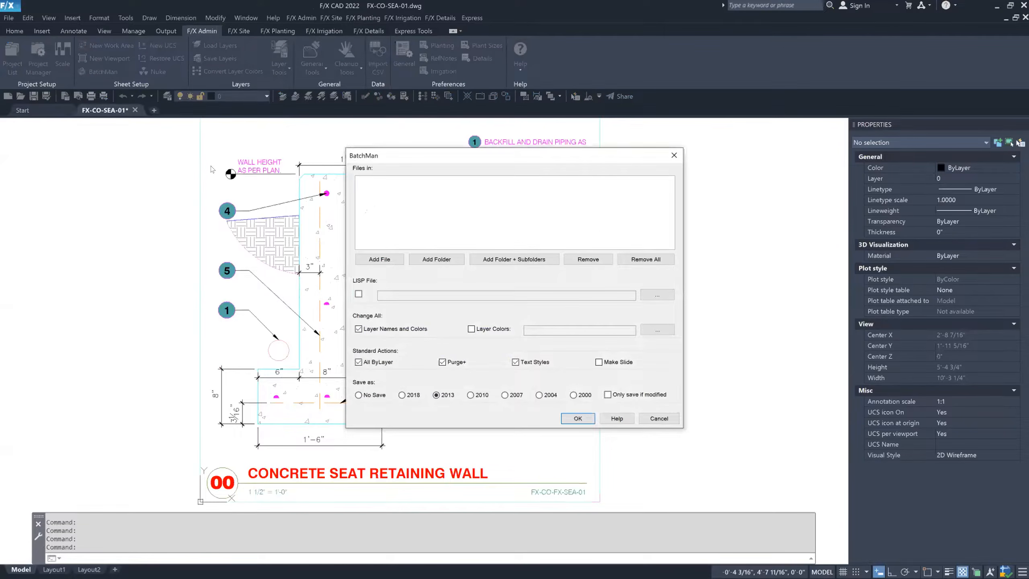
{"action": "left_click_drag", "start_coordinate": [639, 157], "coordinate": [734, 163]}
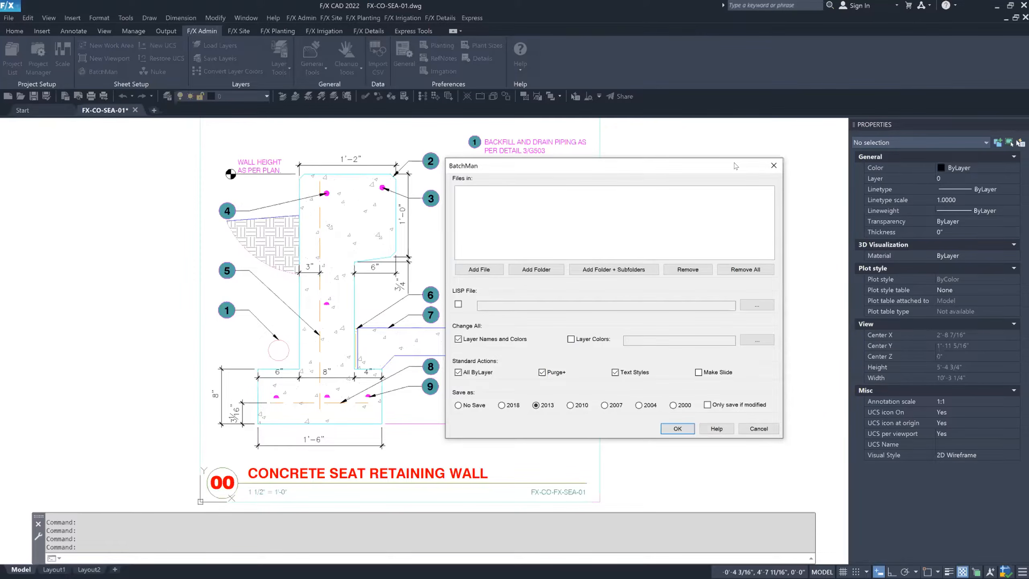
Open BatchMan's online help, review its section list and feature overview, and minimize the browser.
{"action": "left_click", "coordinate": [722, 428]}
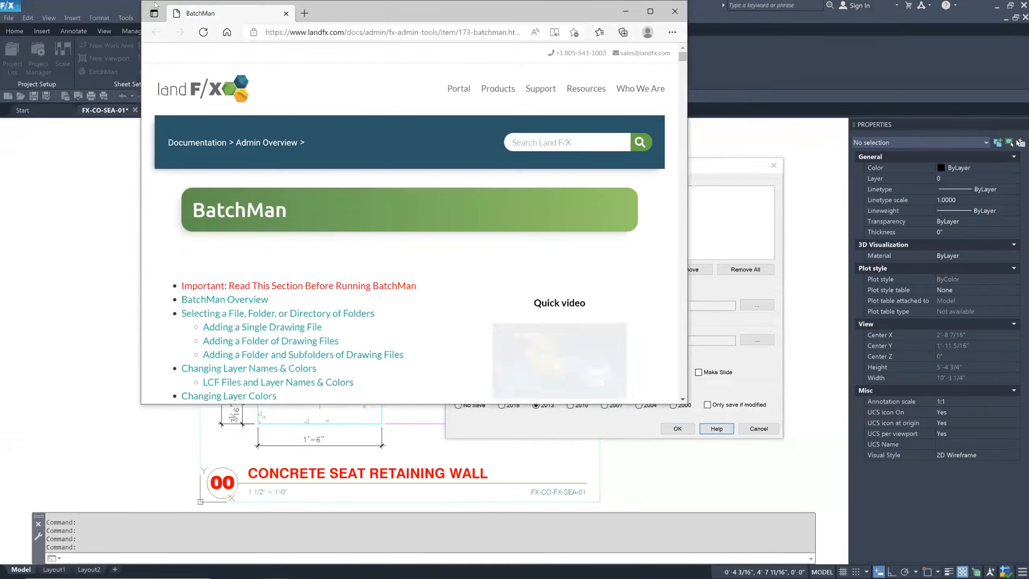
{"action": "left_click_drag", "start_coordinate": [155, 5], "coordinate": [148, 60]}
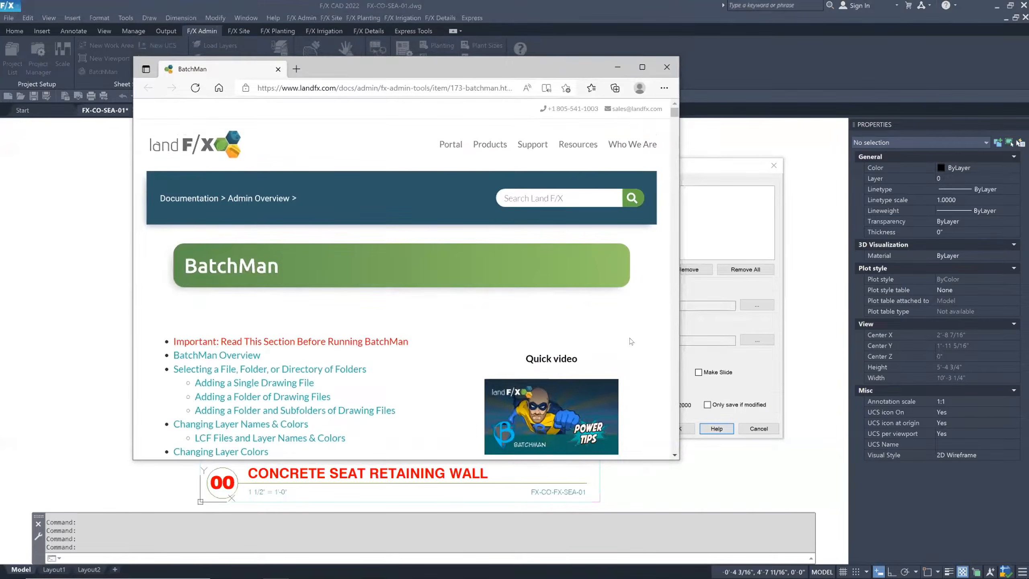
{"action": "scroll", "coordinate": [631, 341], "scroll_direction": "down", "scroll_amount": 3}
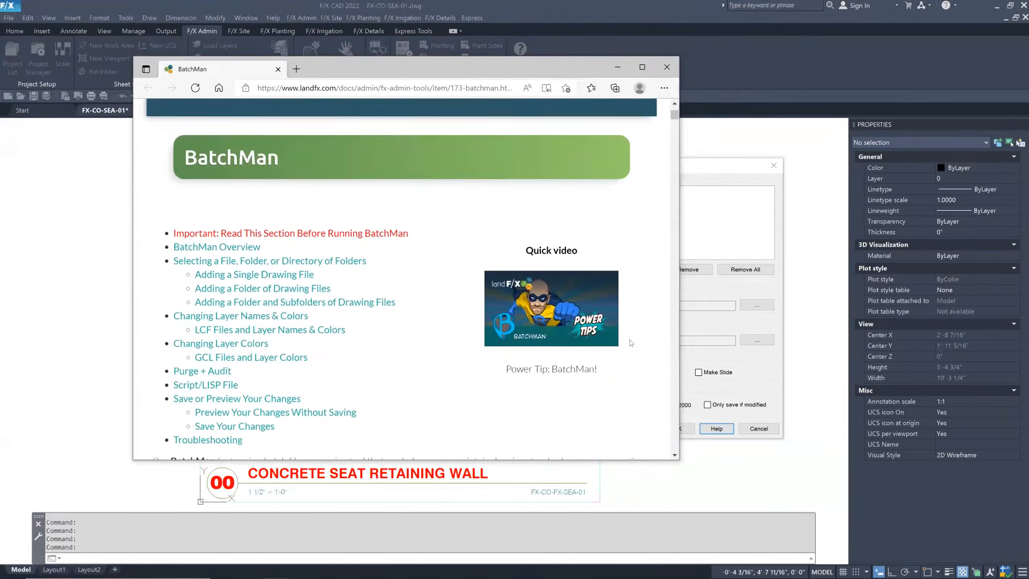
{"action": "scroll", "coordinate": [631, 341], "scroll_direction": "down", "scroll_amount": 2}
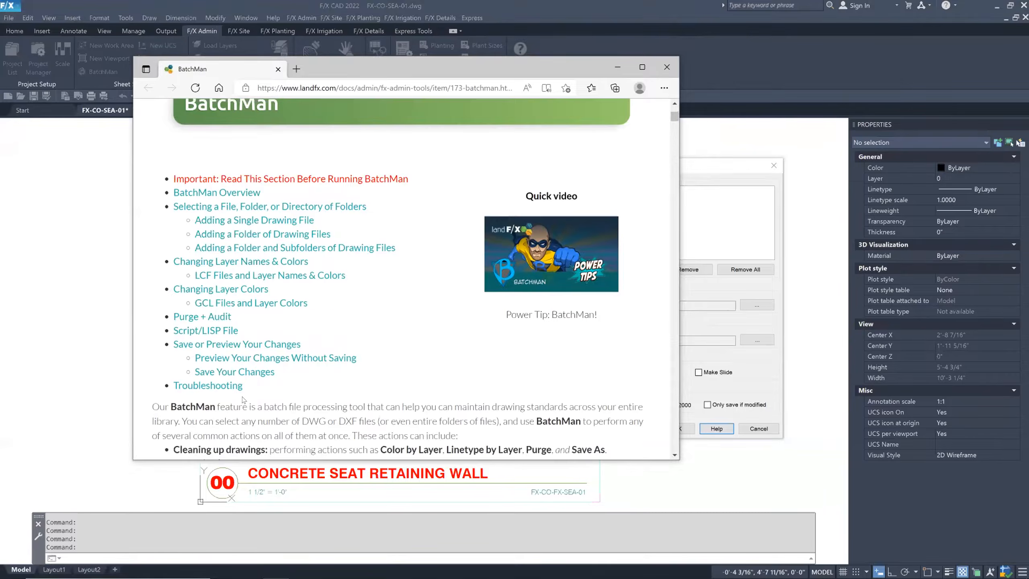
{"action": "scroll", "coordinate": [243, 399], "scroll_direction": "down", "scroll_amount": 1}
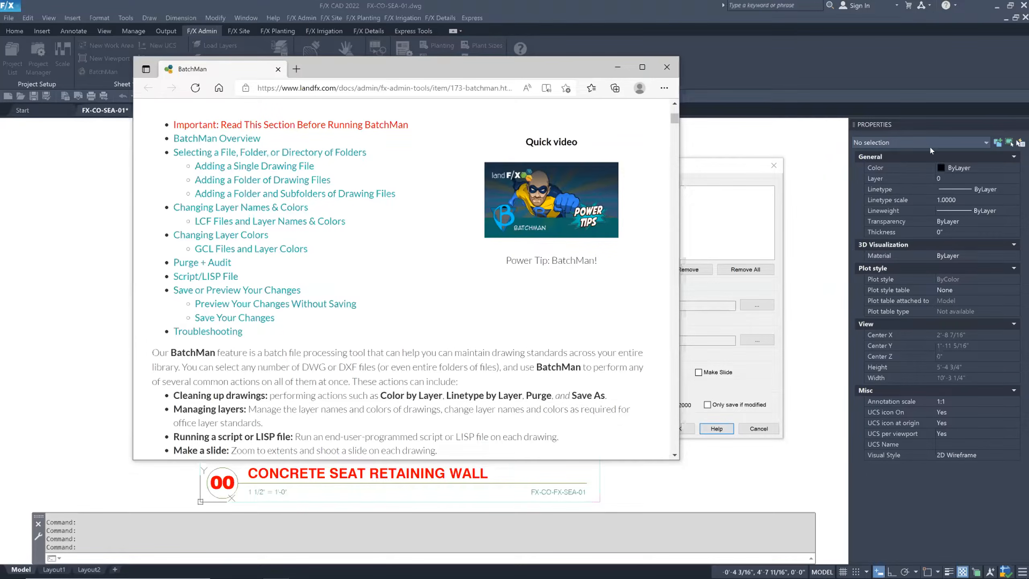
{"action": "left_click", "coordinate": [617, 66]}
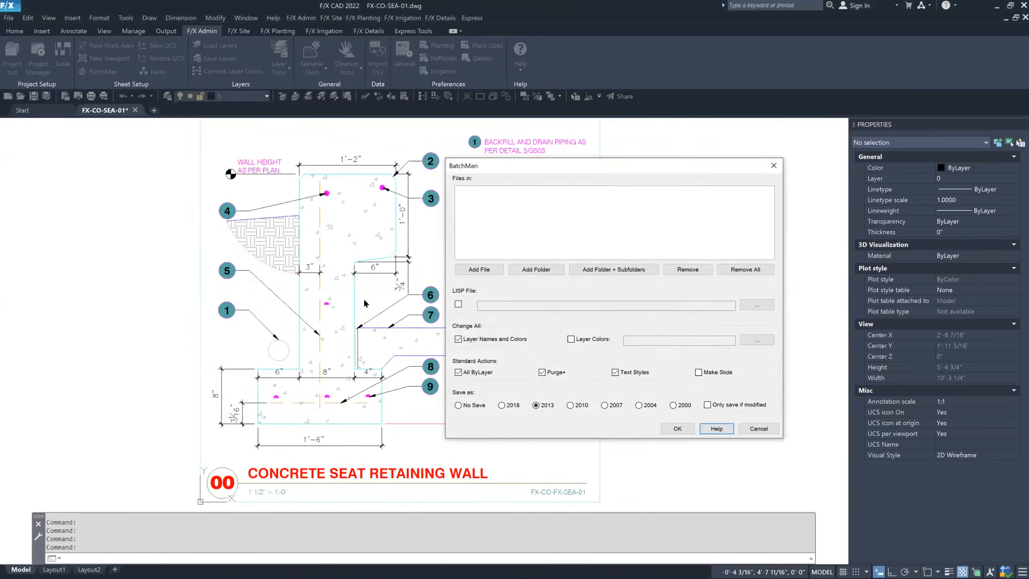
Close the BatchMan dialog without processing any files and return to the concrete seat retaining wall detail.
{"action": "left_click_drag", "start_coordinate": [658, 164], "coordinate": [686, 158]}
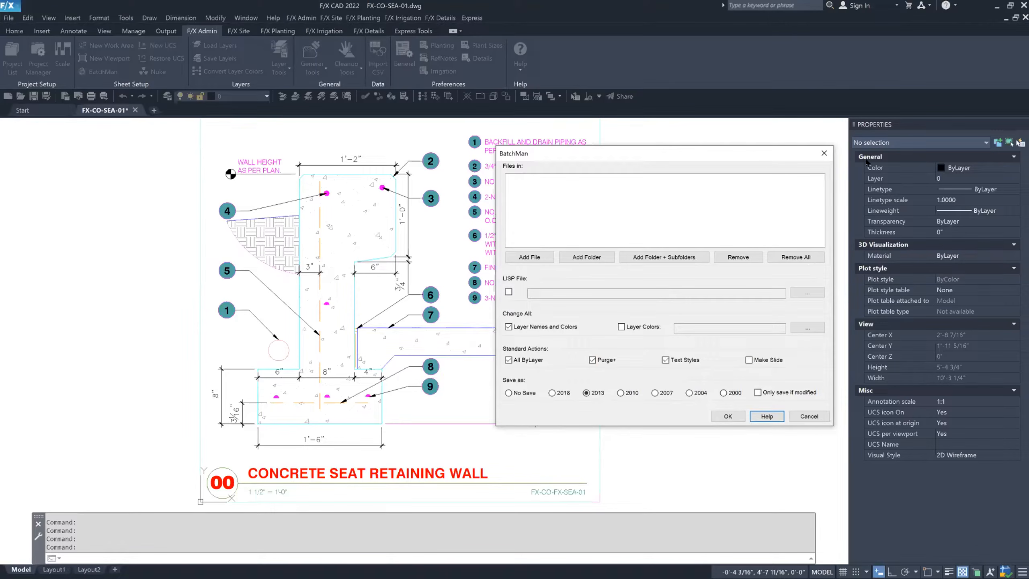
{"action": "left_click", "coordinate": [823, 154]}
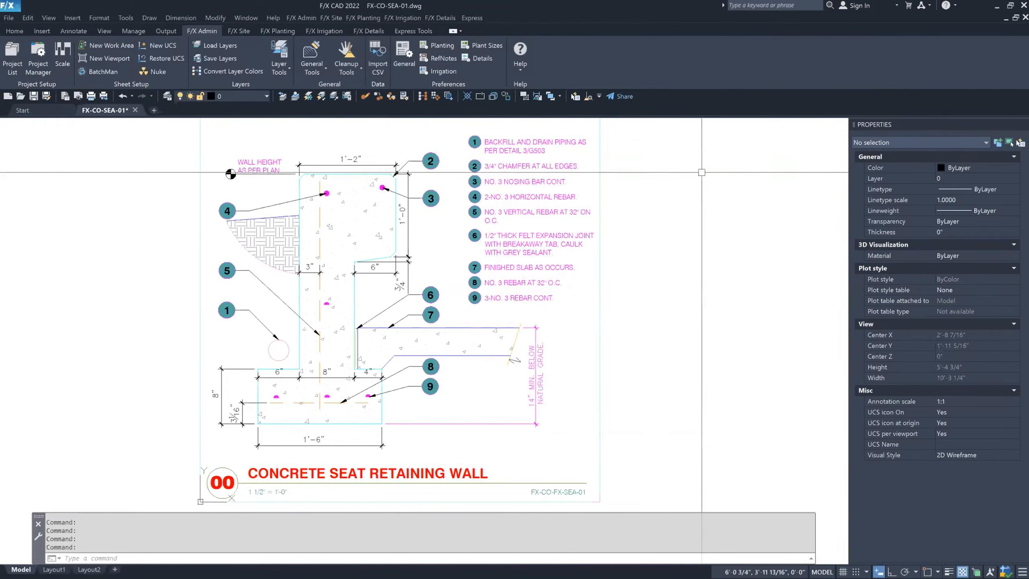
{"action": "middle_click_drag", "start_coordinate": [652, 268], "coordinate": [602, 284]}
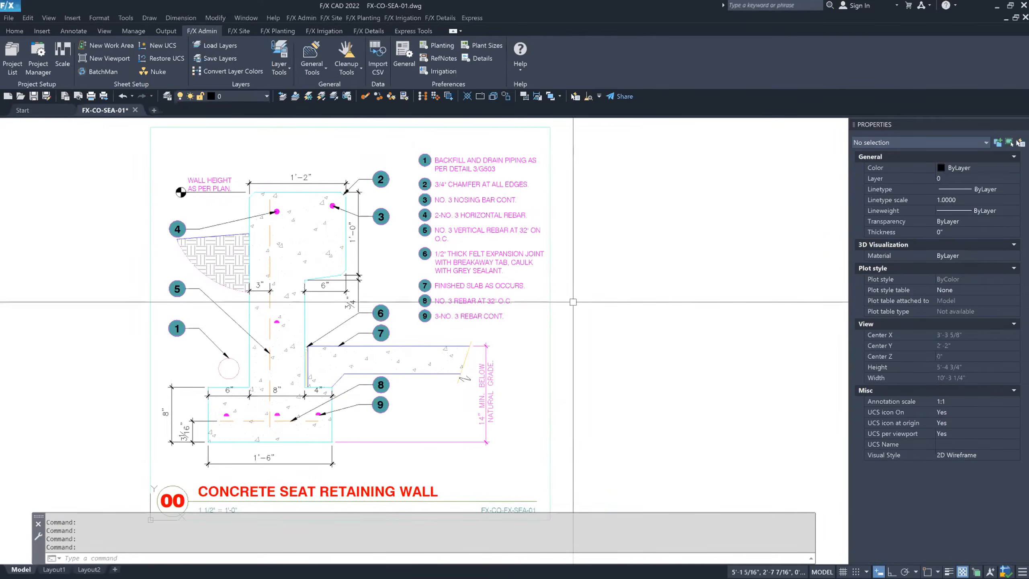
{"action": "middle_click_drag", "start_coordinate": [557, 305], "coordinate": [554, 304]}
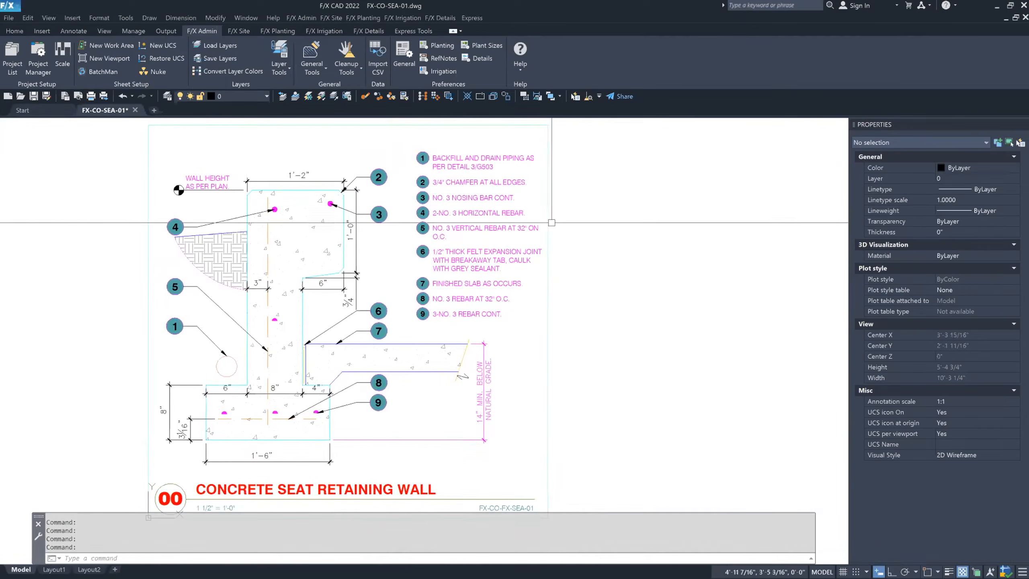